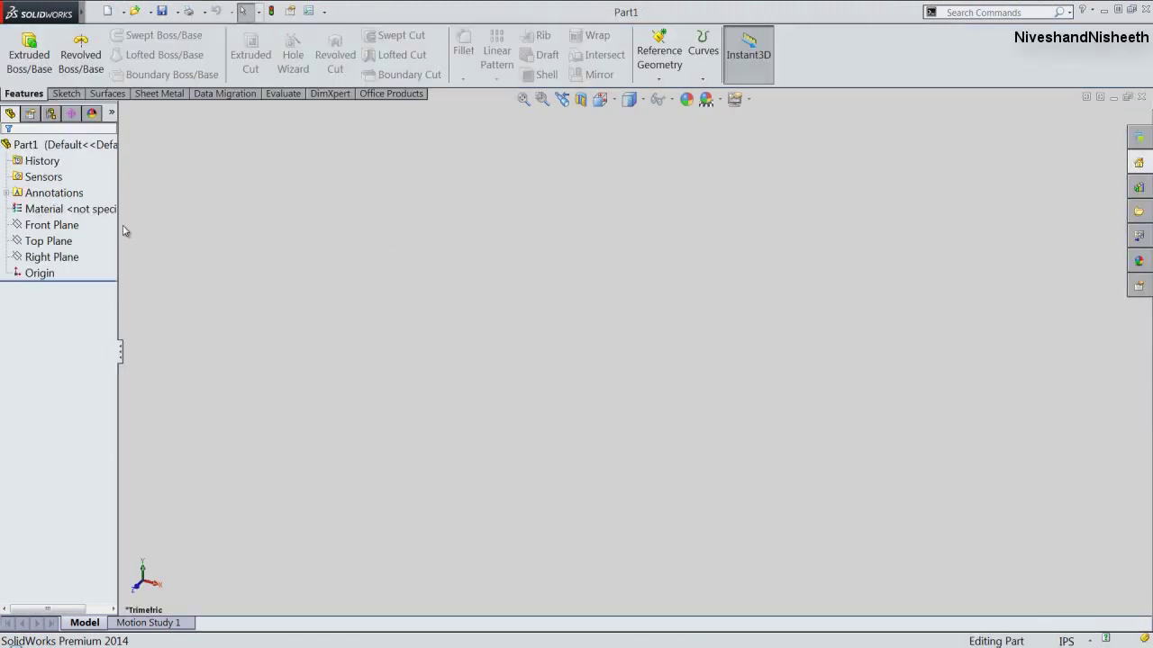
# Step: Sketch a center rectangle on the Top Plane, centred on the origin, 3 inches wide and 3/4 inch high
pyautogui.click(45, 243)
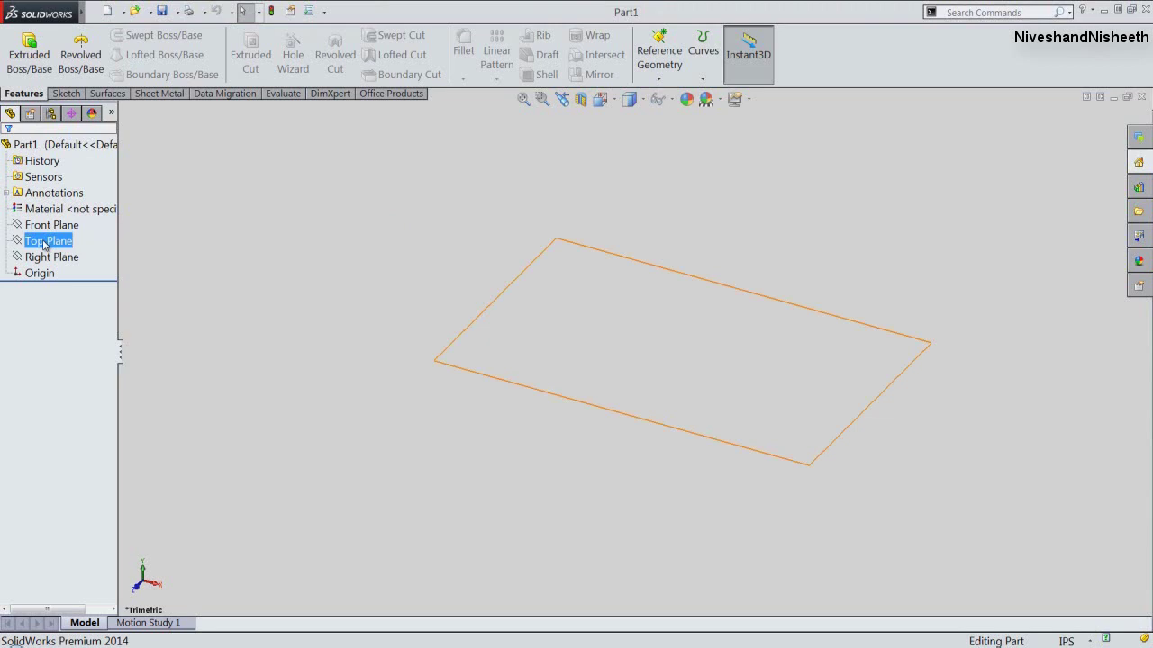
pyautogui.click(45, 241)
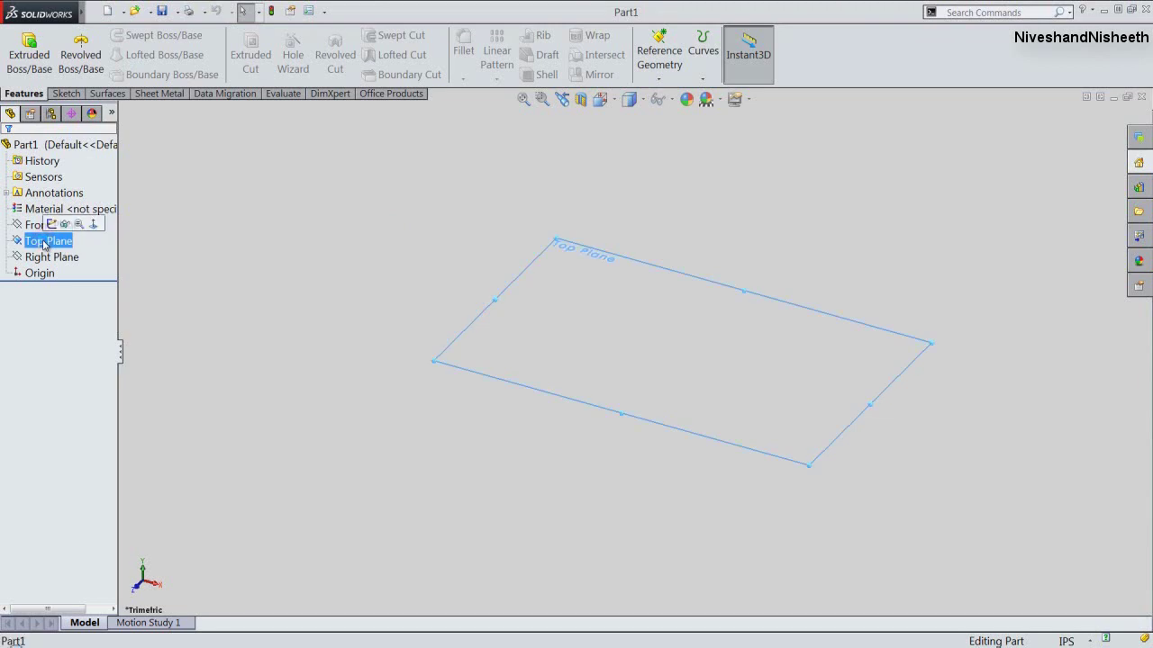
pyautogui.click(29, 52)
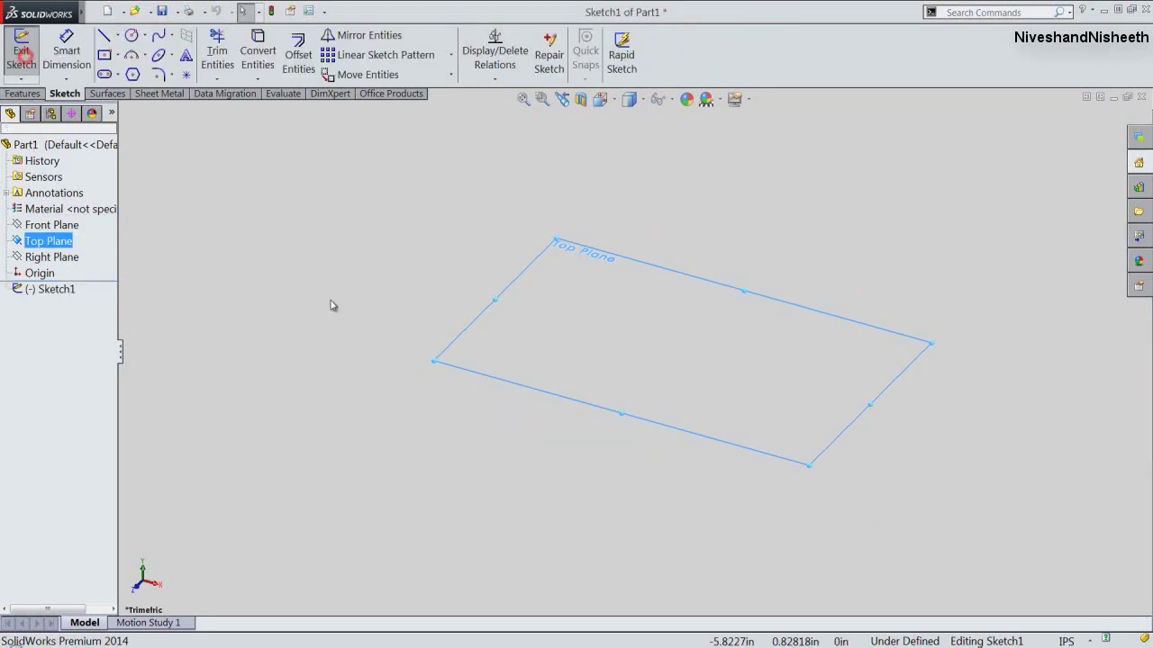
pyautogui.click(324, 241)
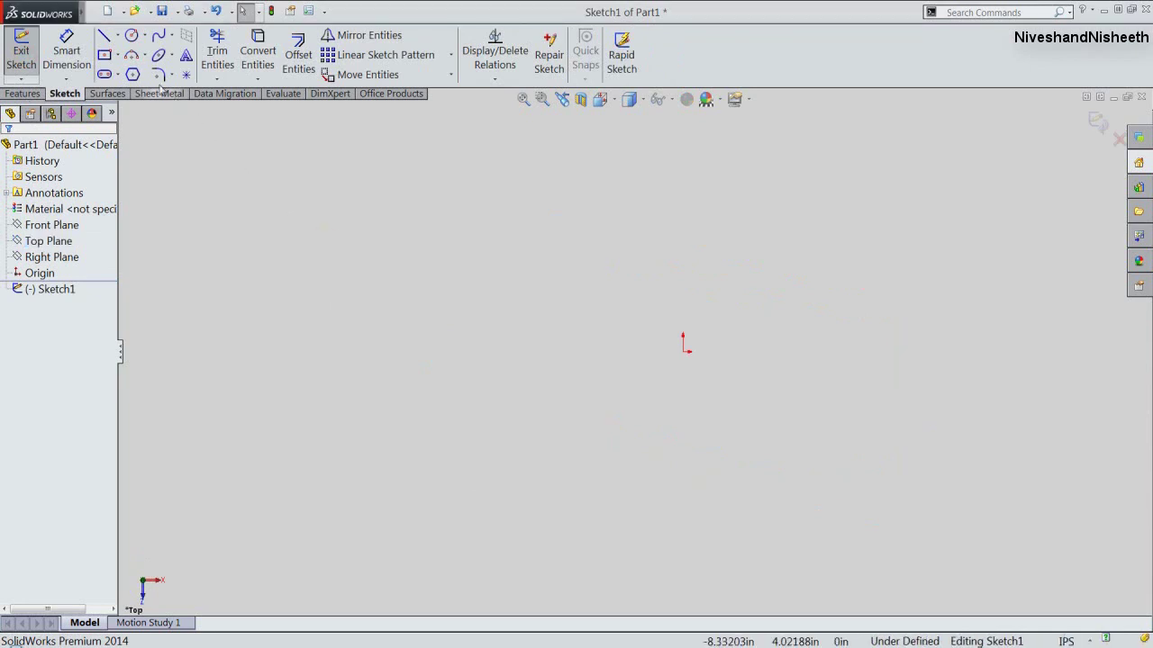
pyautogui.click(104, 55)
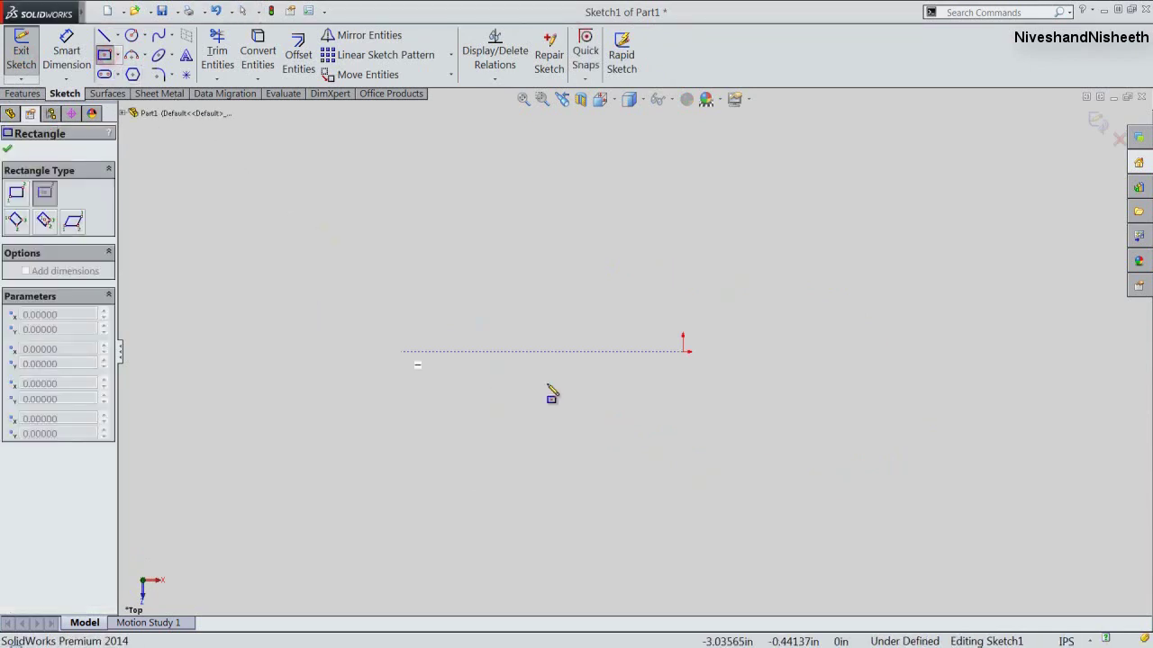
pyautogui.click(682, 351)
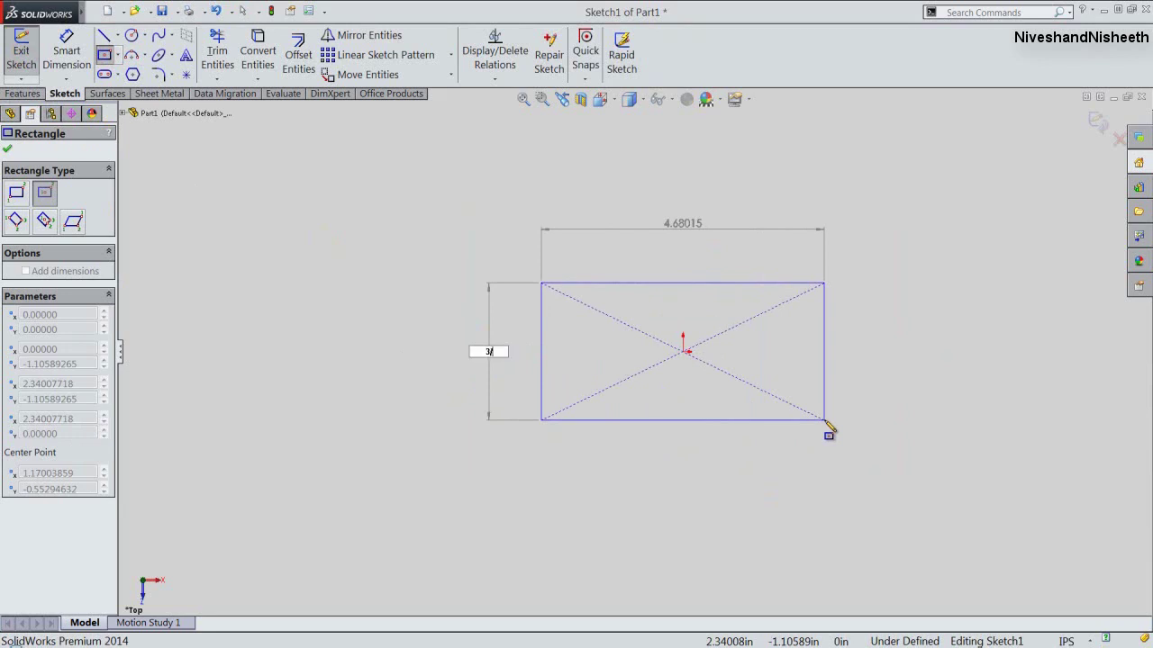
pyautogui.press('Tab')
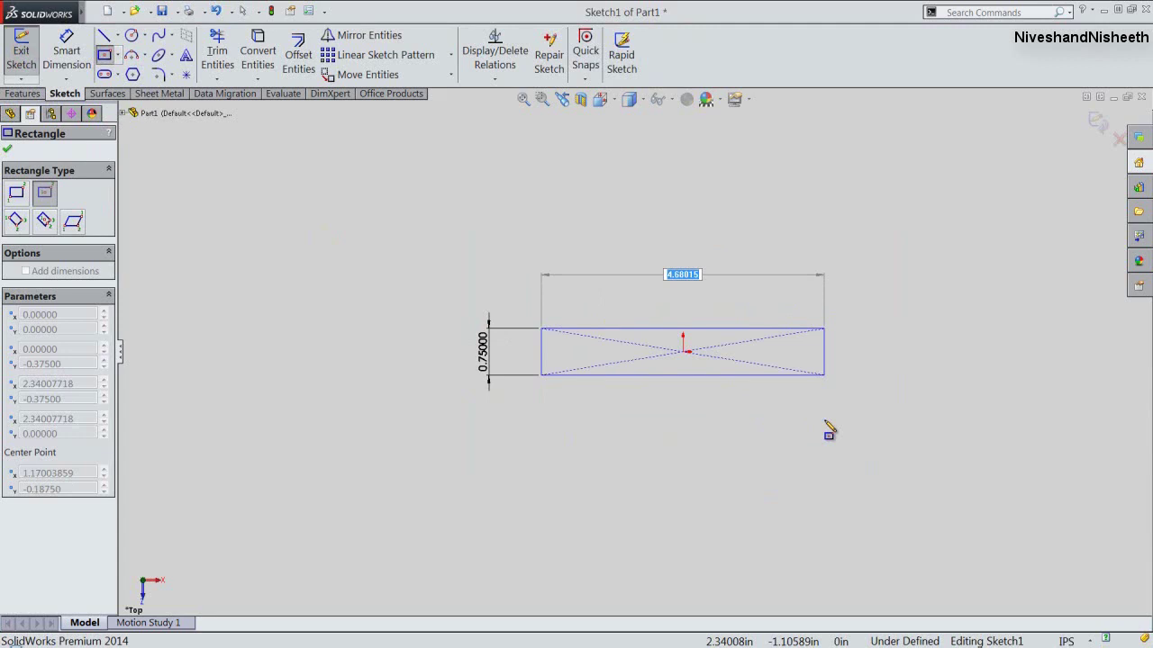
pyautogui.write('3')
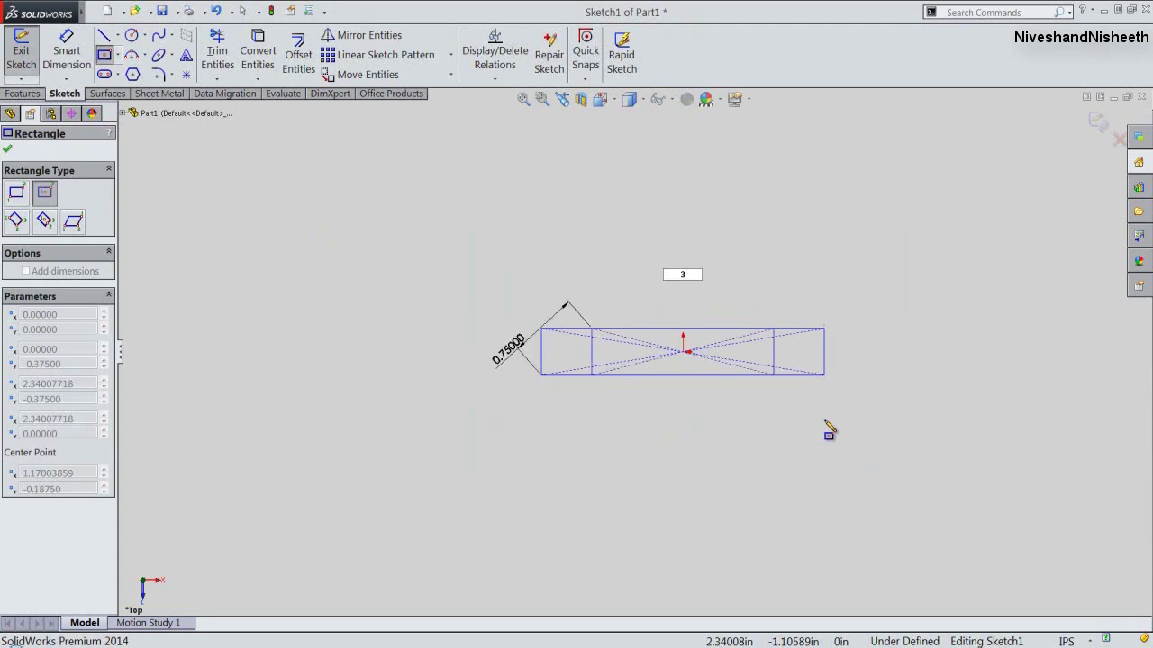
pyautogui.press('Return')
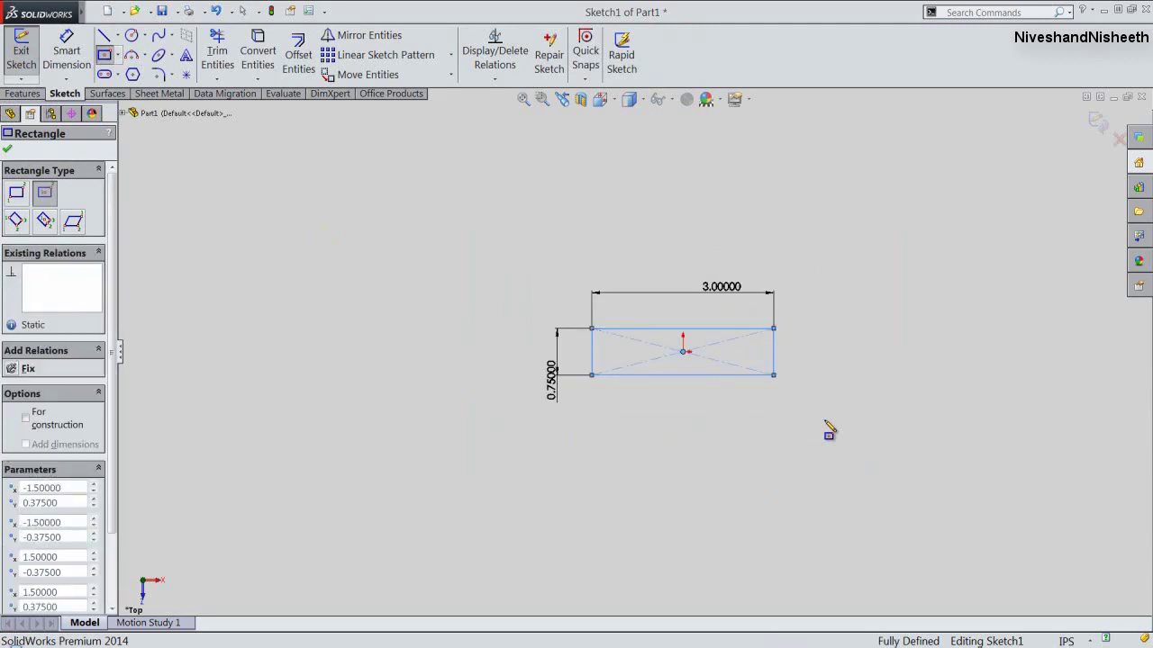
pyautogui.rightClick(838, 350)
pyautogui.click(848, 141)
# Step: Set the document's length units to display inches as fractions with a denominator of 16
pyautogui.click(1067, 641)
pyautogui.click(1036, 622)
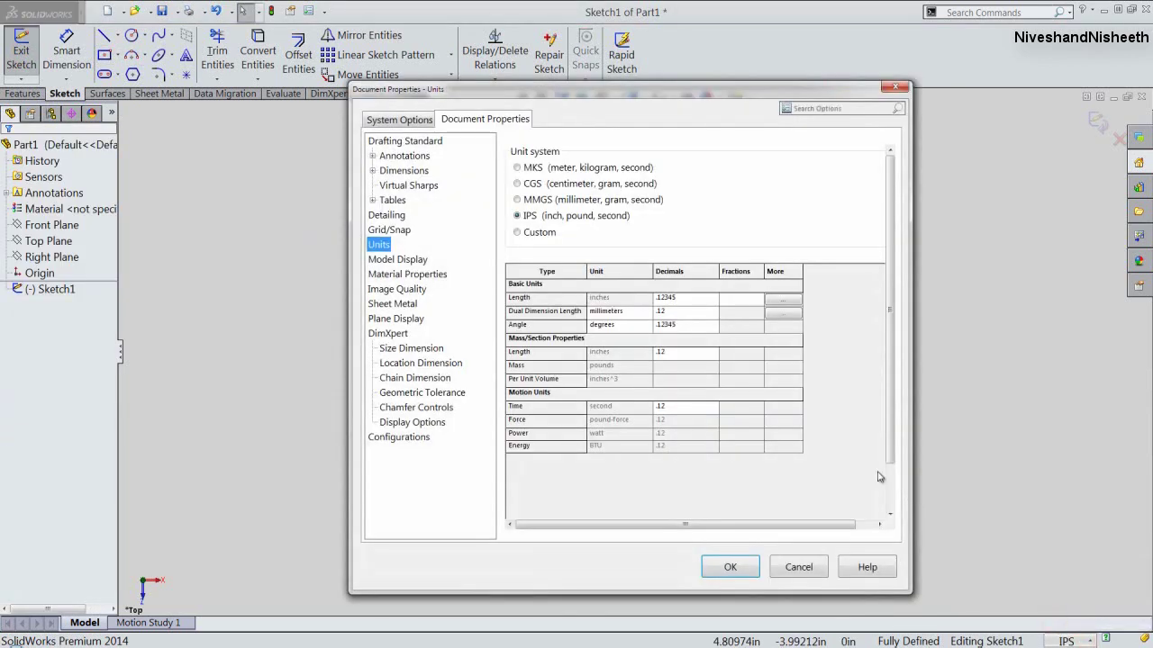
pyautogui.click(734, 298)
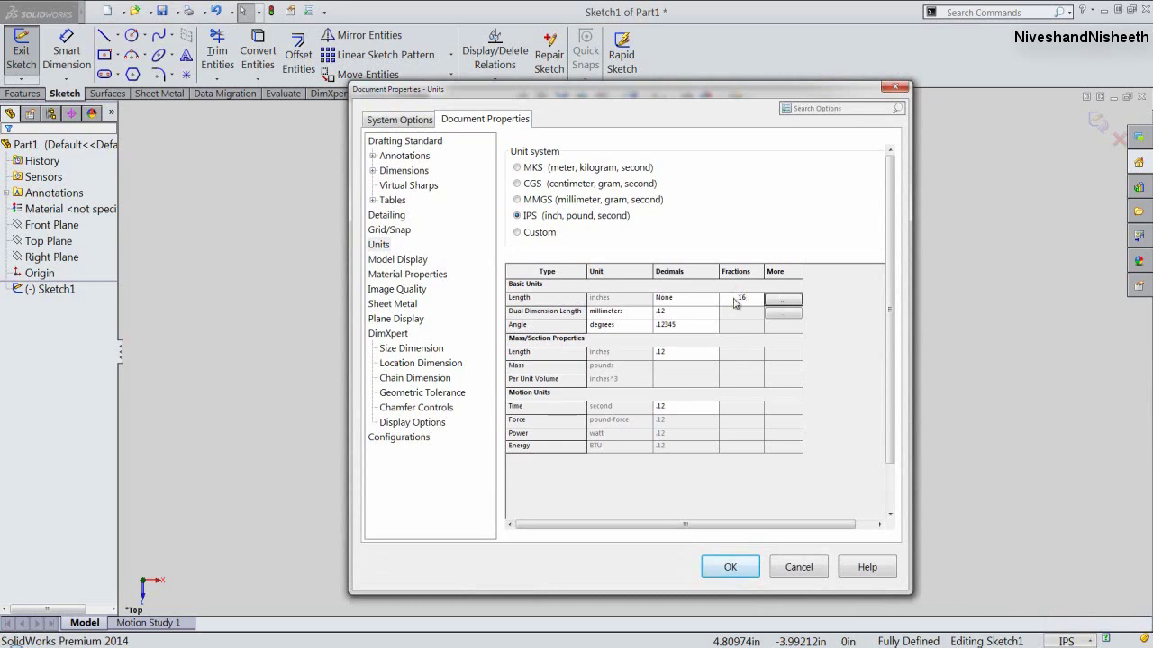
pyautogui.click(730, 568)
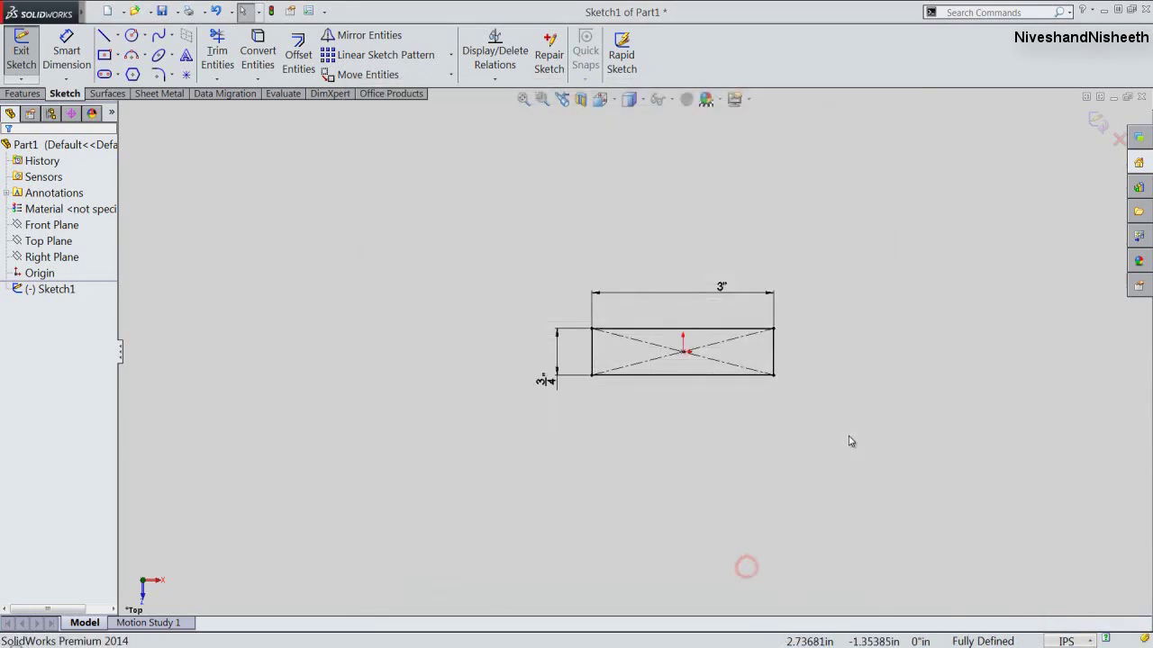
# Step: Extrude the rectangle as a blind boss with a depth of 1/16 inch
pyautogui.rightClick(847, 439)
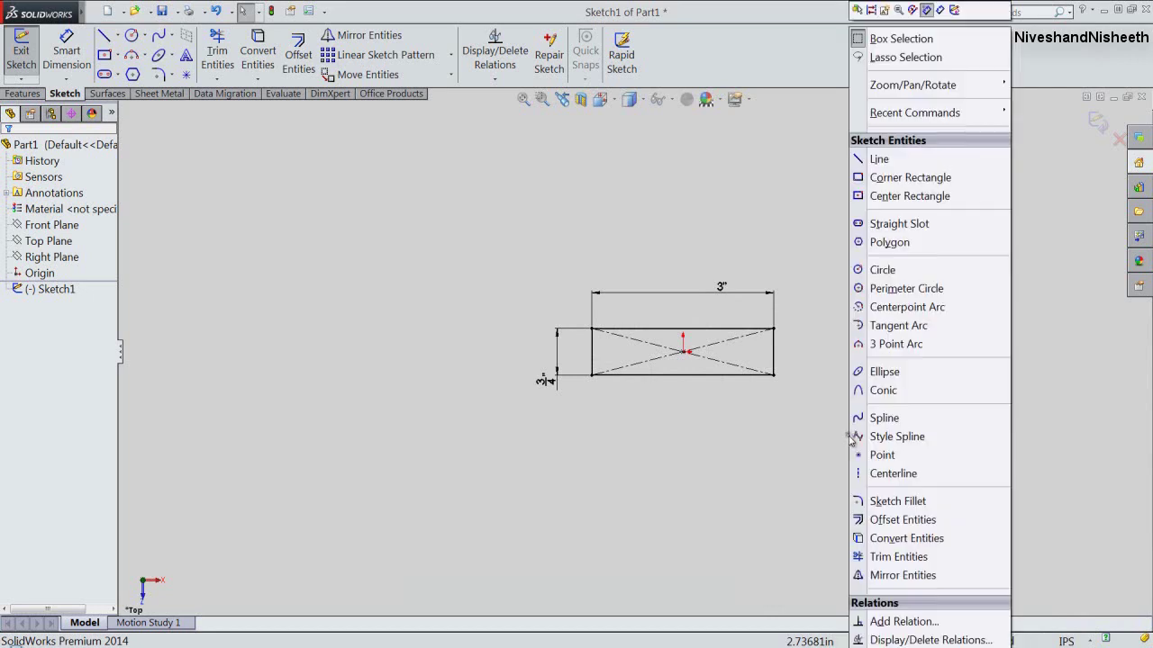
pyautogui.click(962, 11)
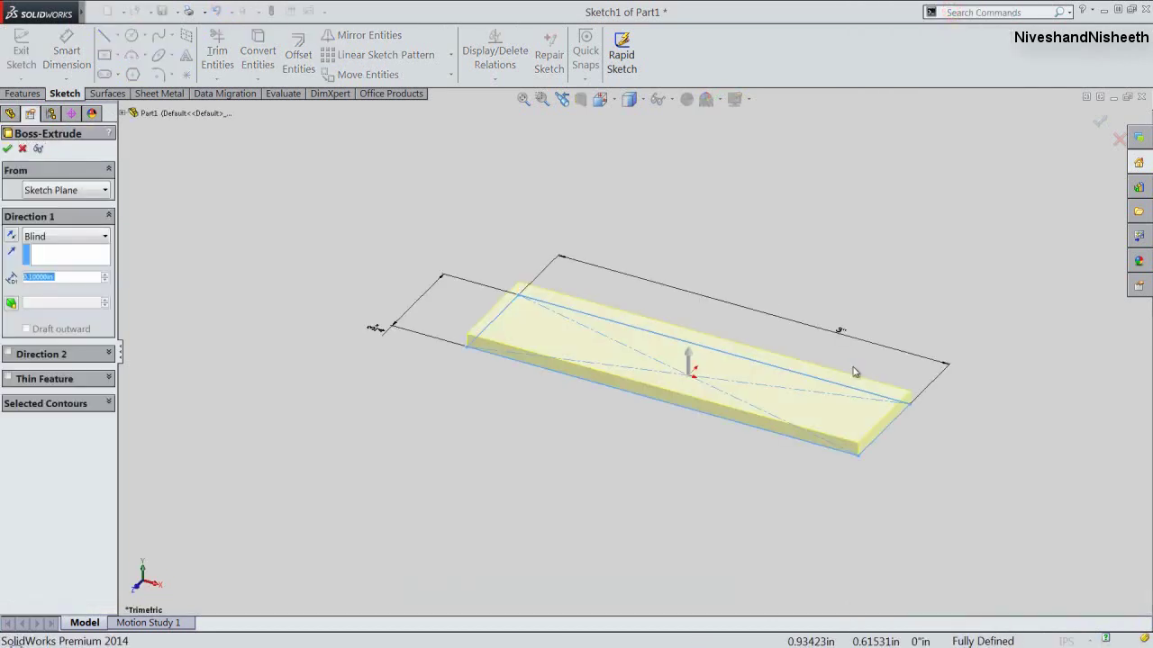
pyautogui.doubleClick(76, 277)
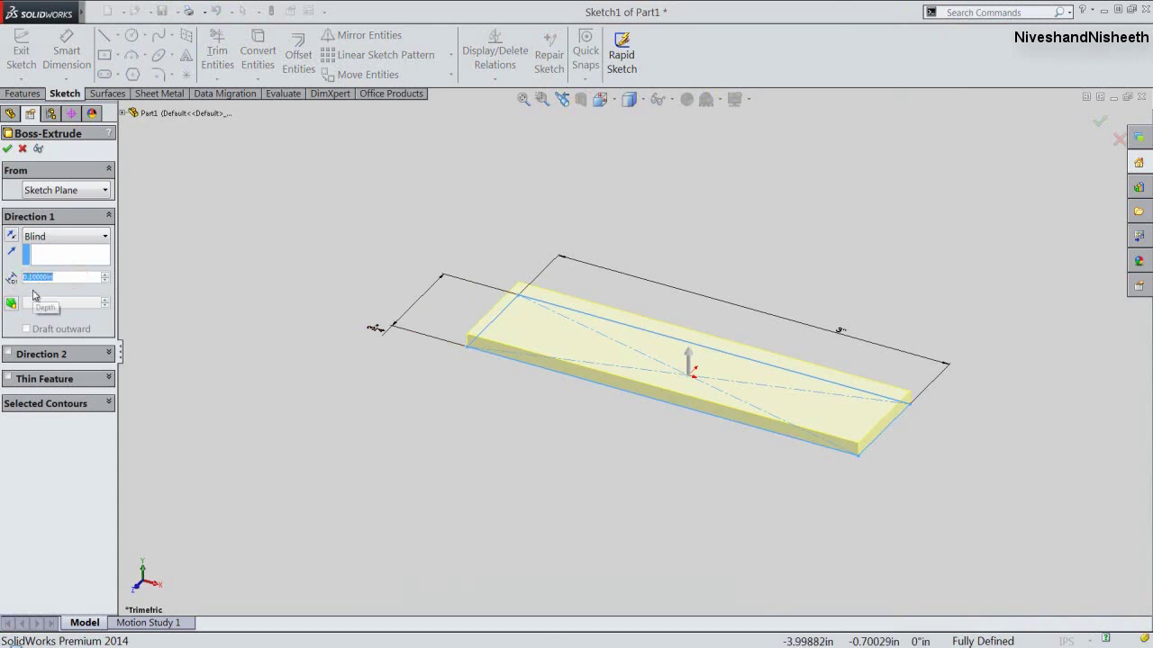
pyautogui.write('1/16')
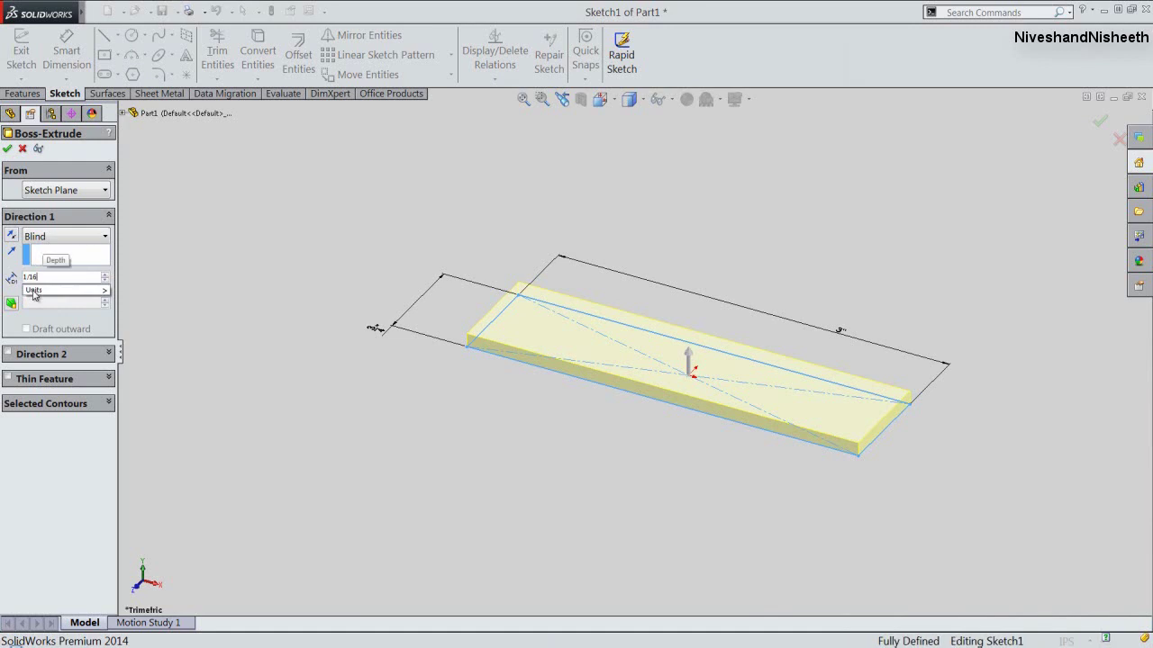
pyautogui.press('Return')
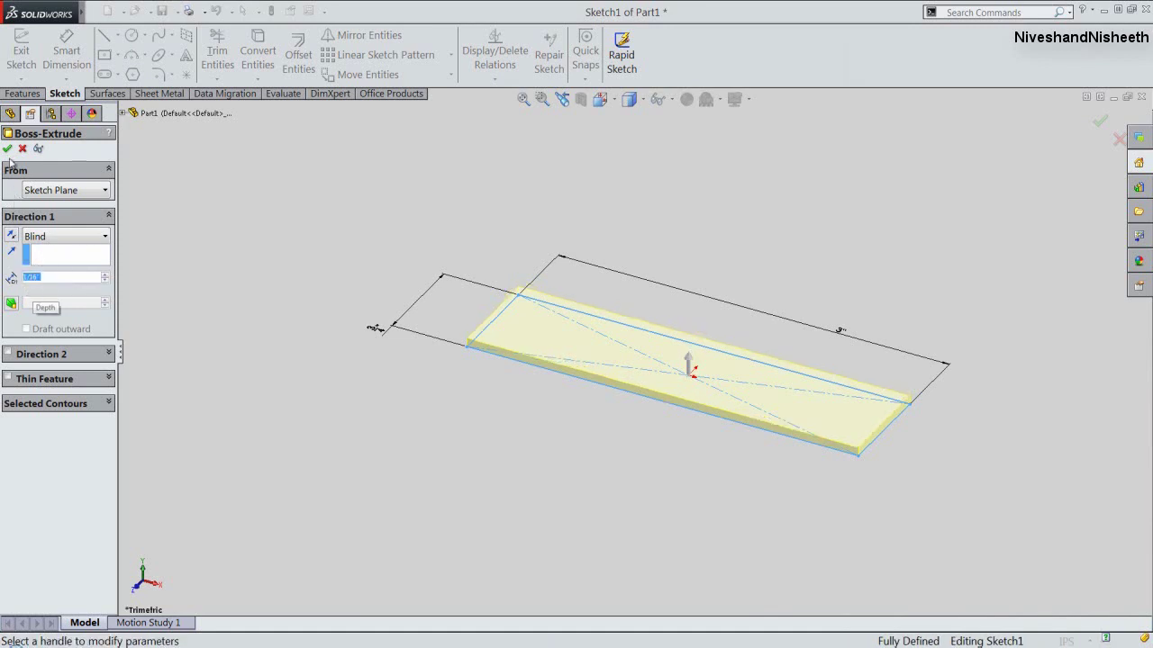
pyautogui.press('Return')
pyautogui.click(807, 252)
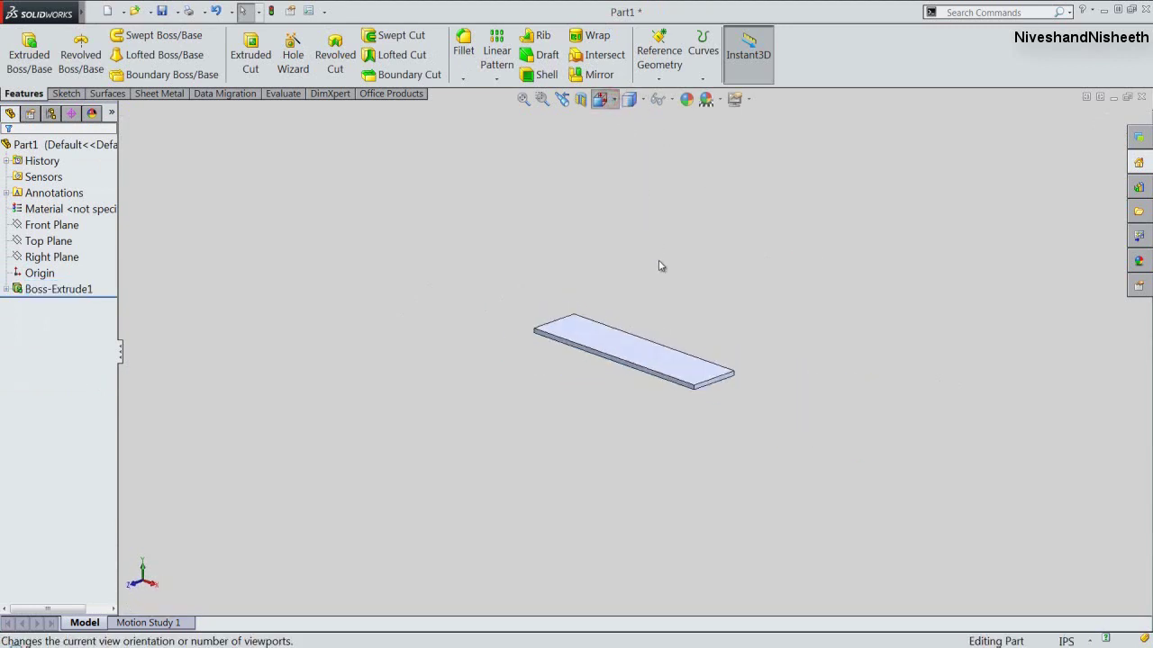
# Step: Apply the polished steel appearance from the Metal > Steel library to the whole part
pyautogui.press('space')
pyautogui.click(648, 320)
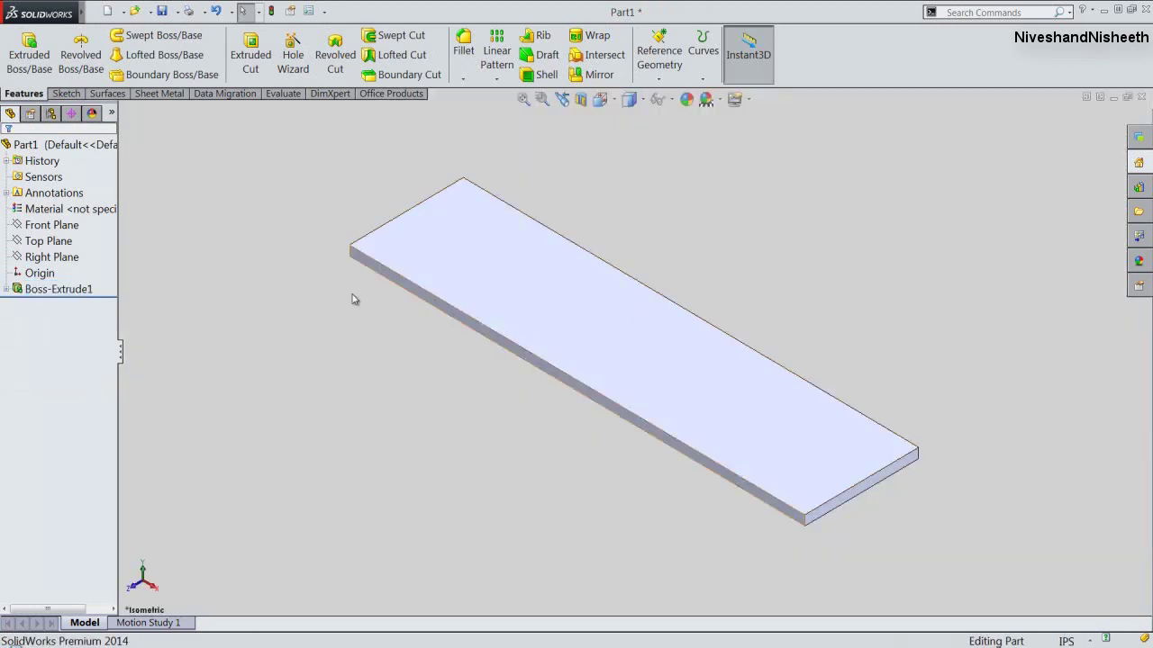
pyautogui.click(75, 144)
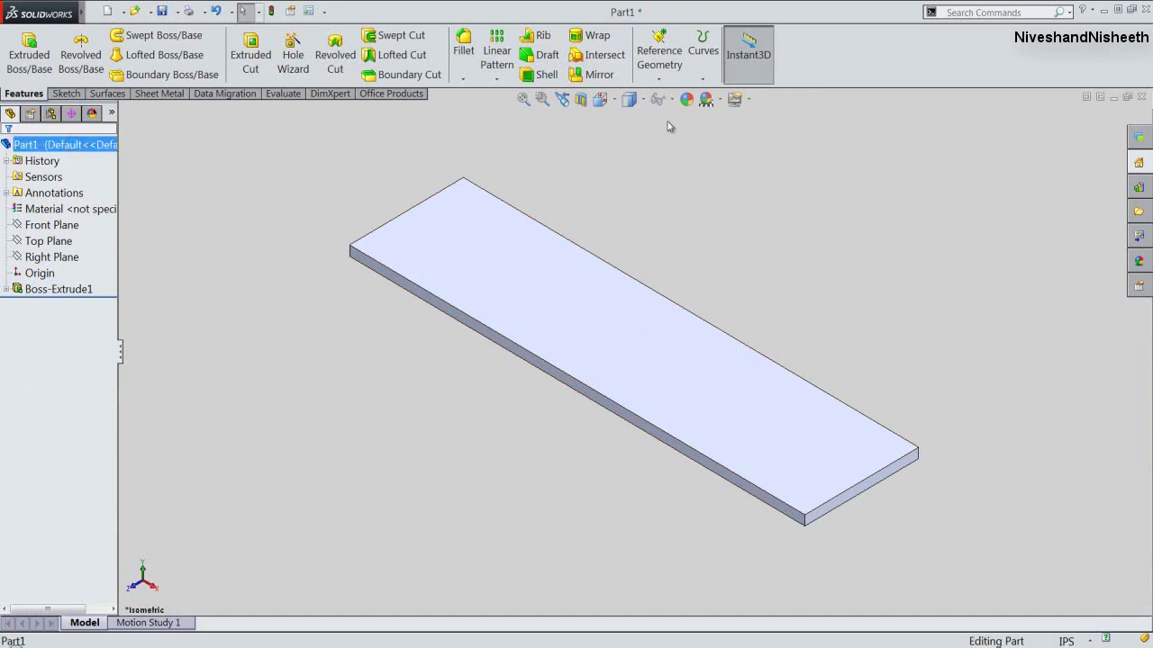
pyautogui.click(686, 99)
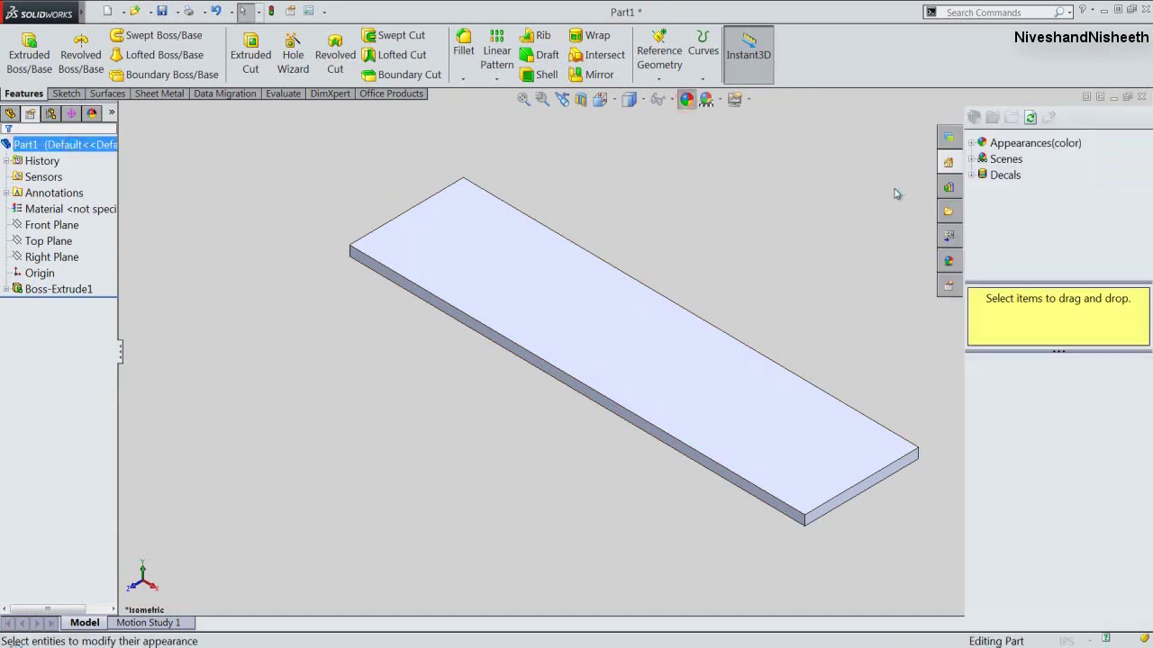
pyautogui.click(973, 144)
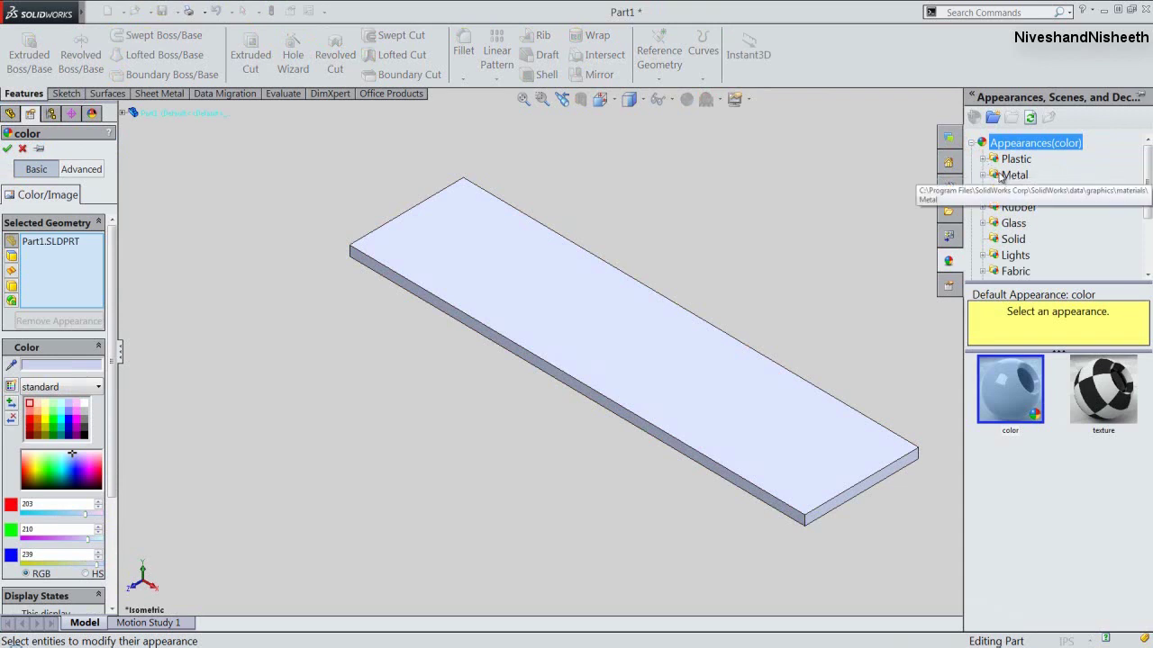
pyautogui.doubleClick(1012, 175)
pyautogui.click(1020, 158)
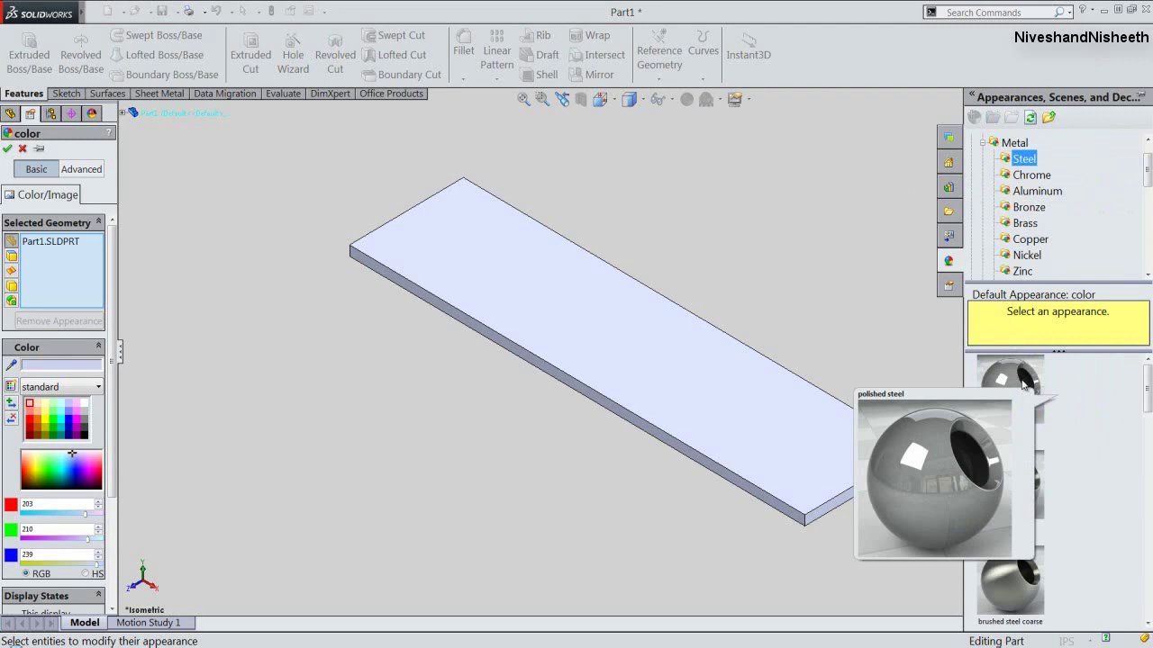
pyautogui.click(1023, 386)
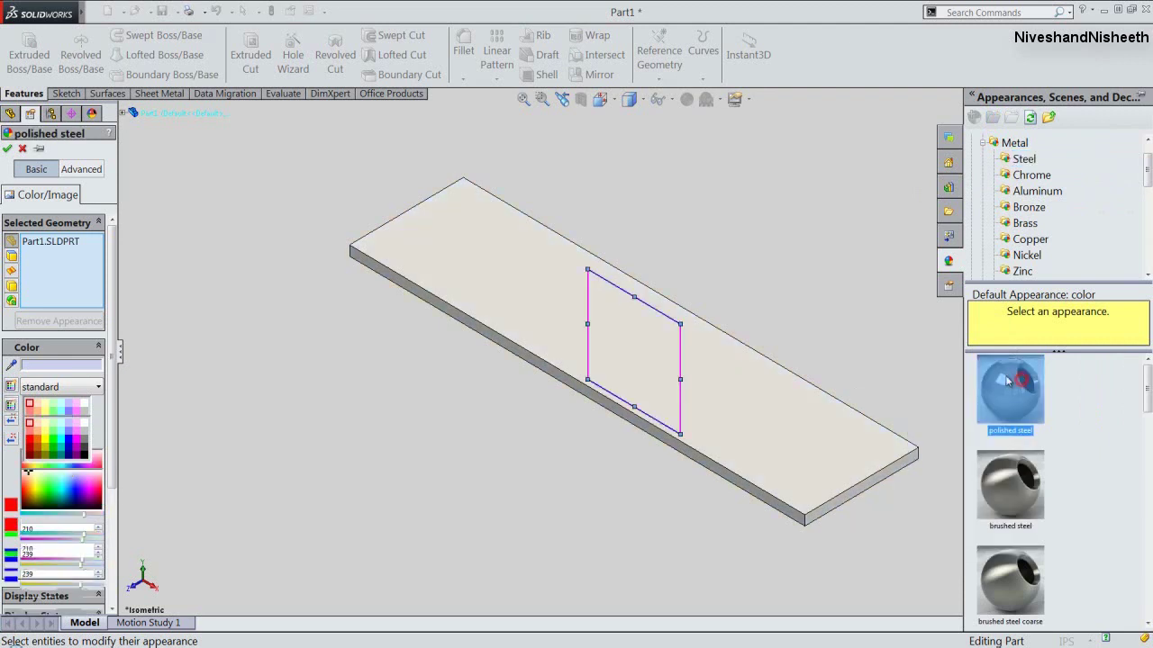
pyautogui.click(9, 149)
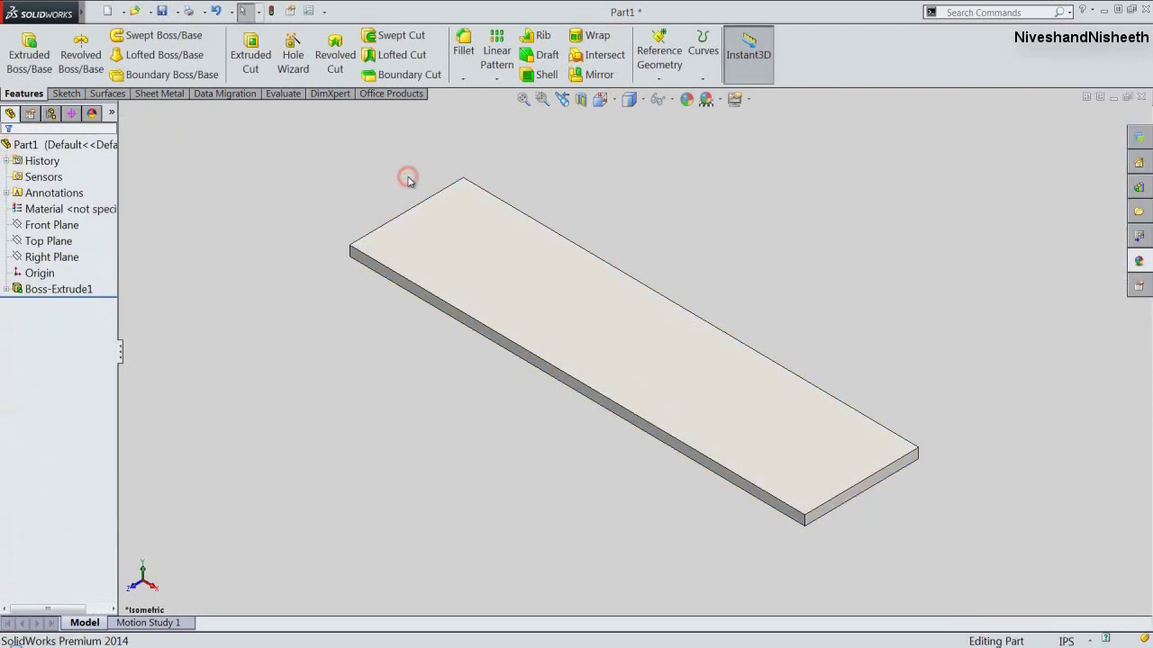
pyautogui.click(416, 150)
# Step: Start an extruded boss sketch on the plate's short end face at the positive X end, viewed from the Right orientation
pyautogui.click(33, 56)
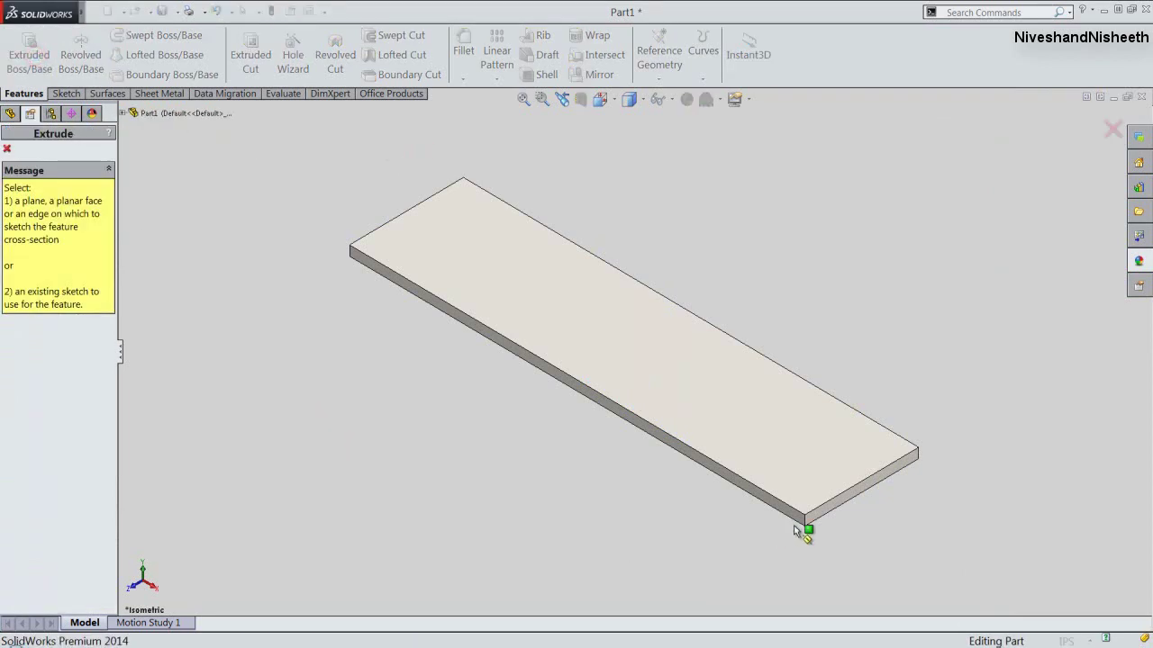
pyautogui.scroll(-2, 793, 522)
pyautogui.click(792, 491)
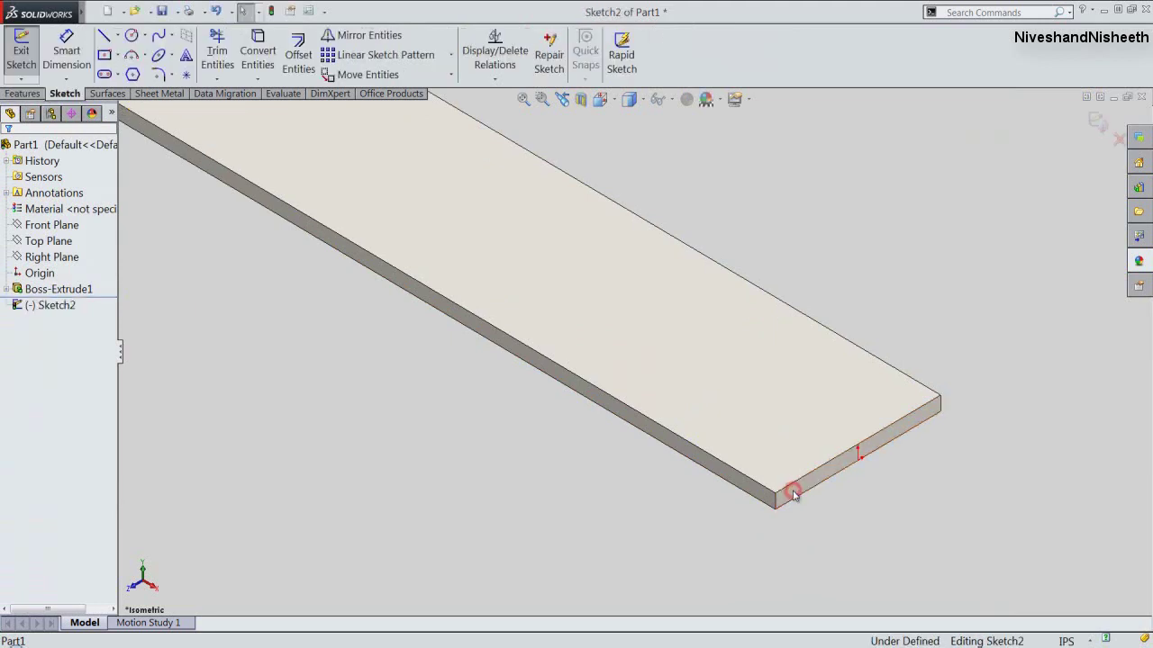
pyautogui.scroll(1, 639, 211)
pyautogui.scroll(3, 639, 211)
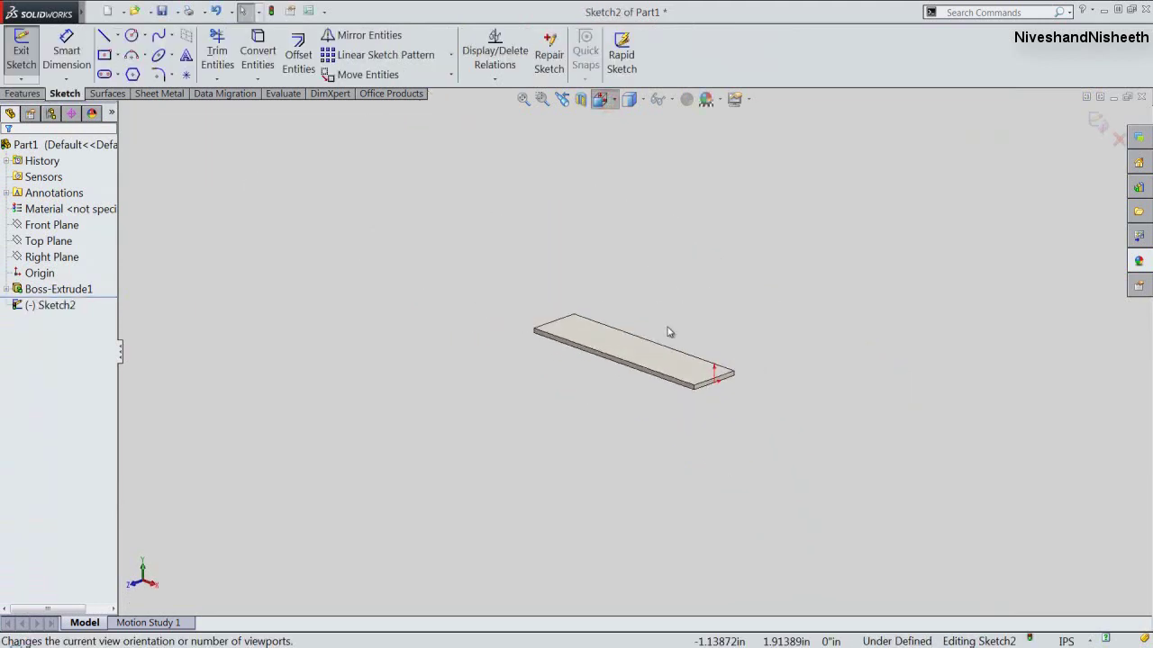
pyautogui.click(603, 99)
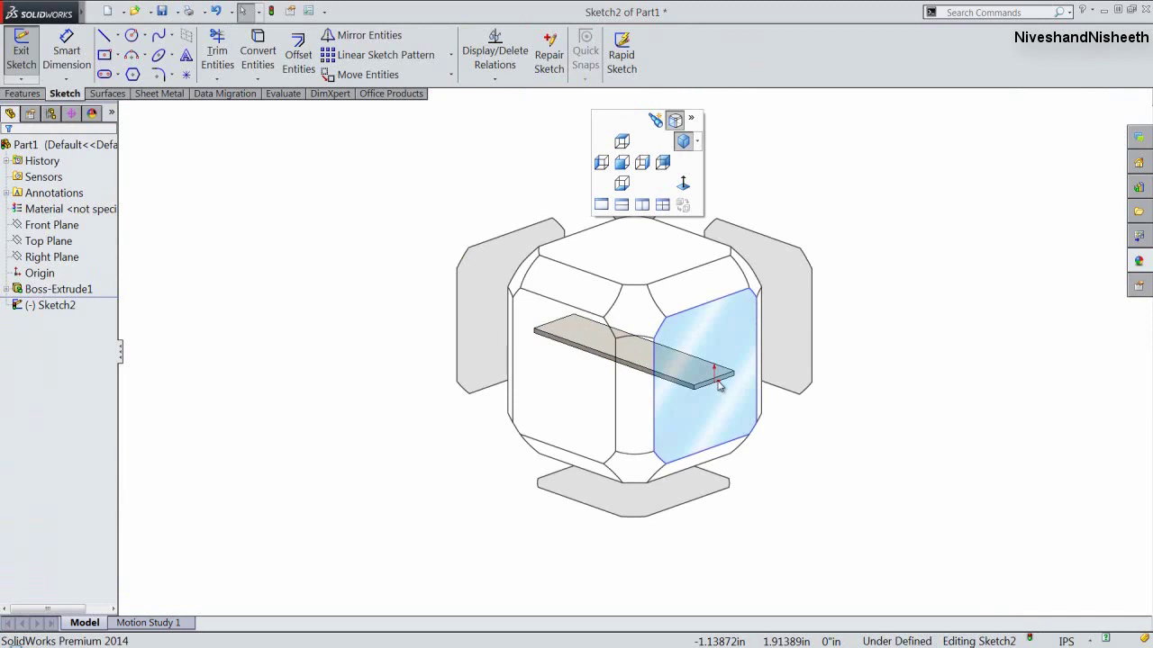
pyautogui.click(719, 385)
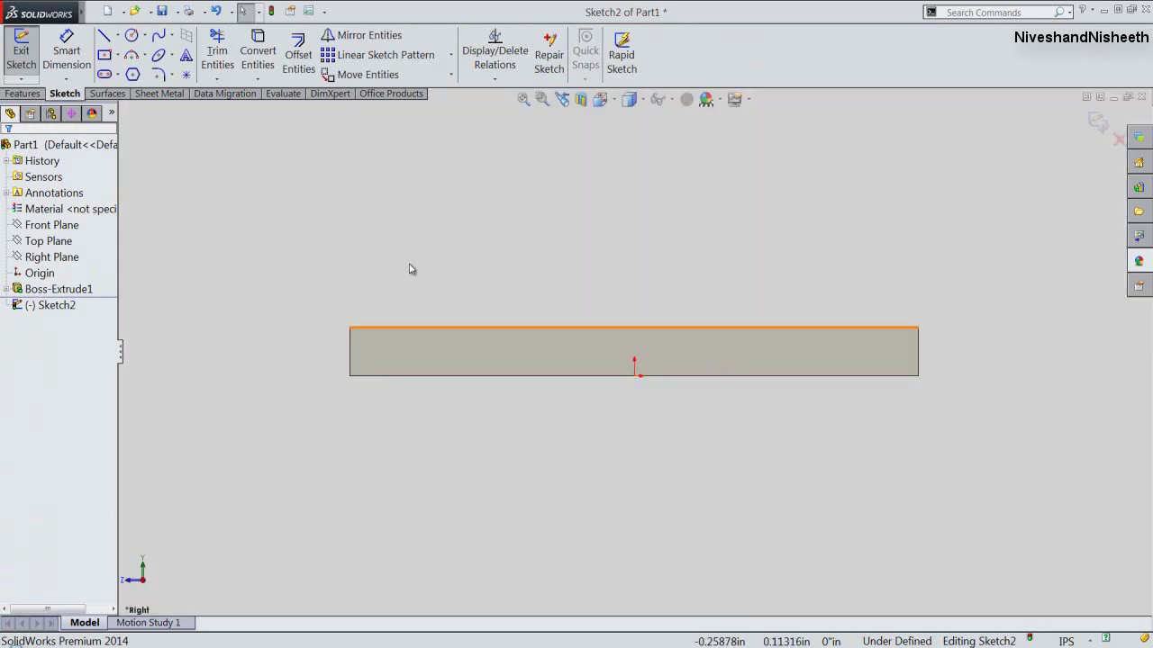
# Step: Draw a circle of 5/16 inch diameter centred vertically above the end face's upper-left corner
pyautogui.rightClick(317, 205)
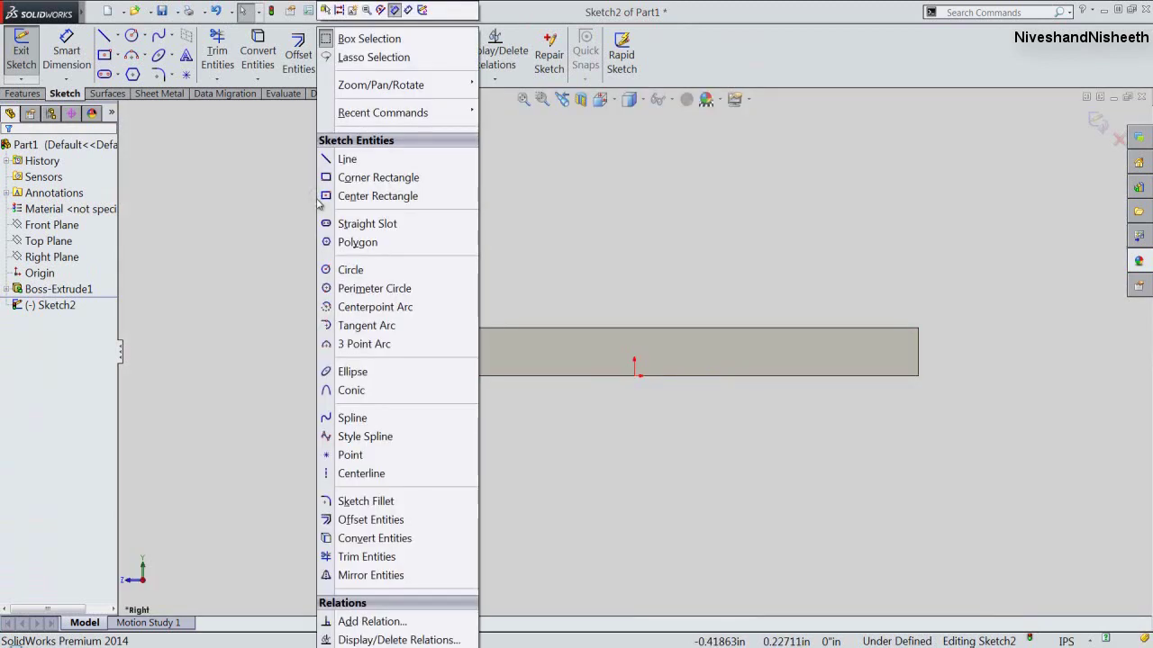
pyautogui.click(350, 271)
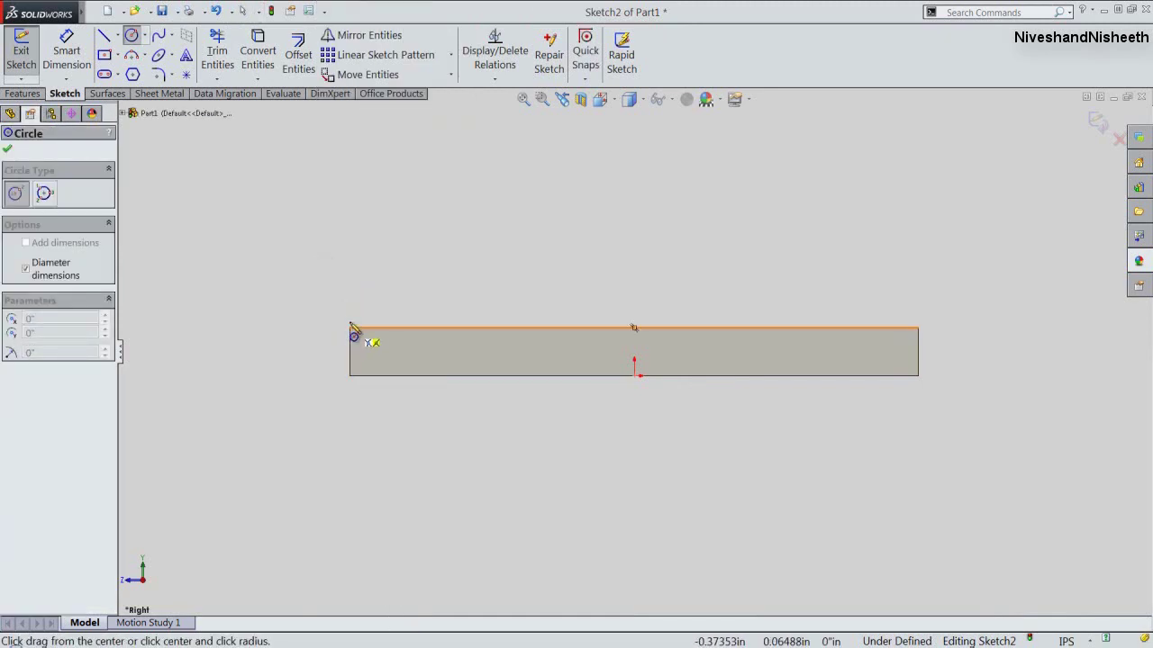
pyautogui.click(350, 262)
pyautogui.click(358, 298)
pyautogui.moveTo(375, 342); pyautogui.dragTo(376, 348)
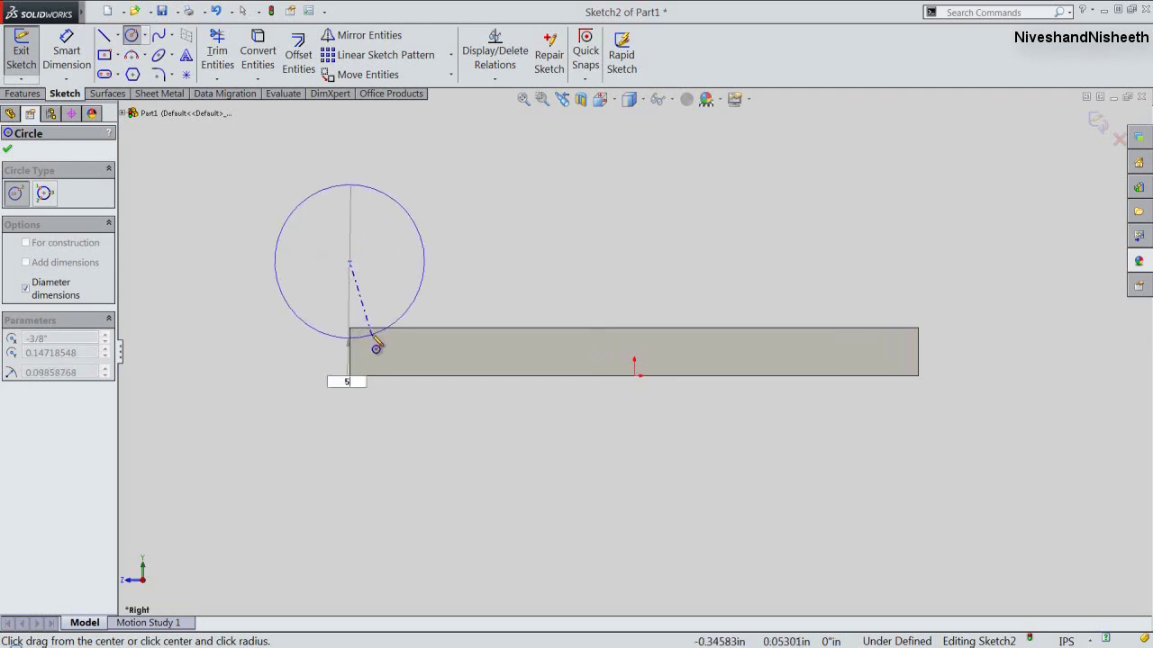
pyautogui.press('Return')
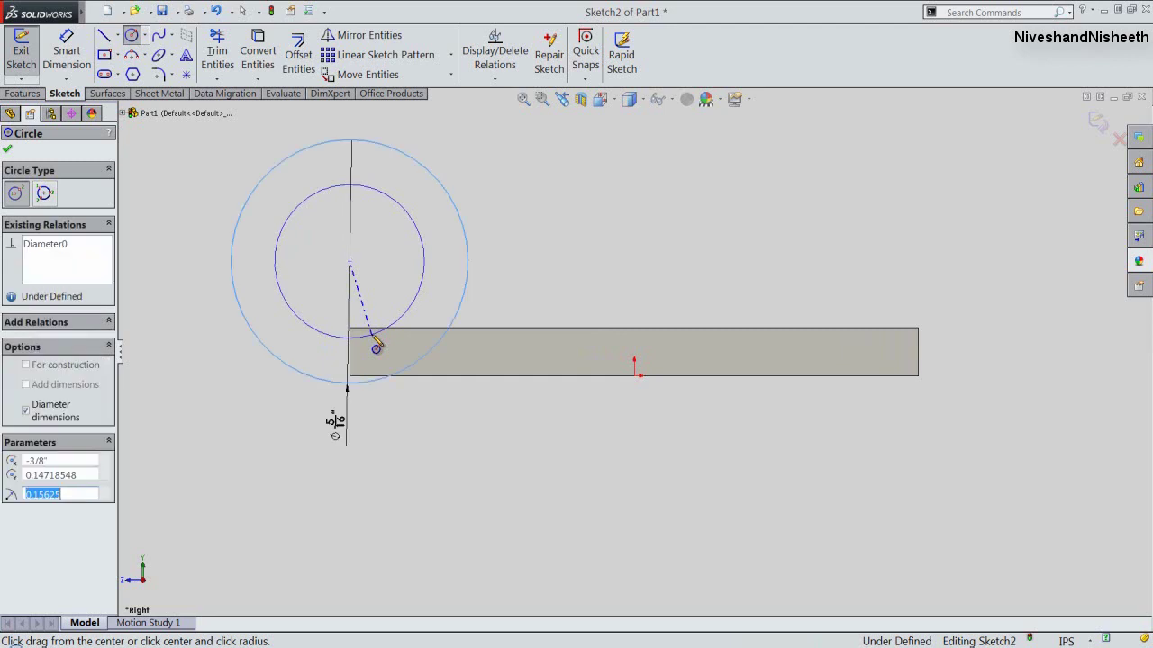
pyautogui.rightClick(367, 298)
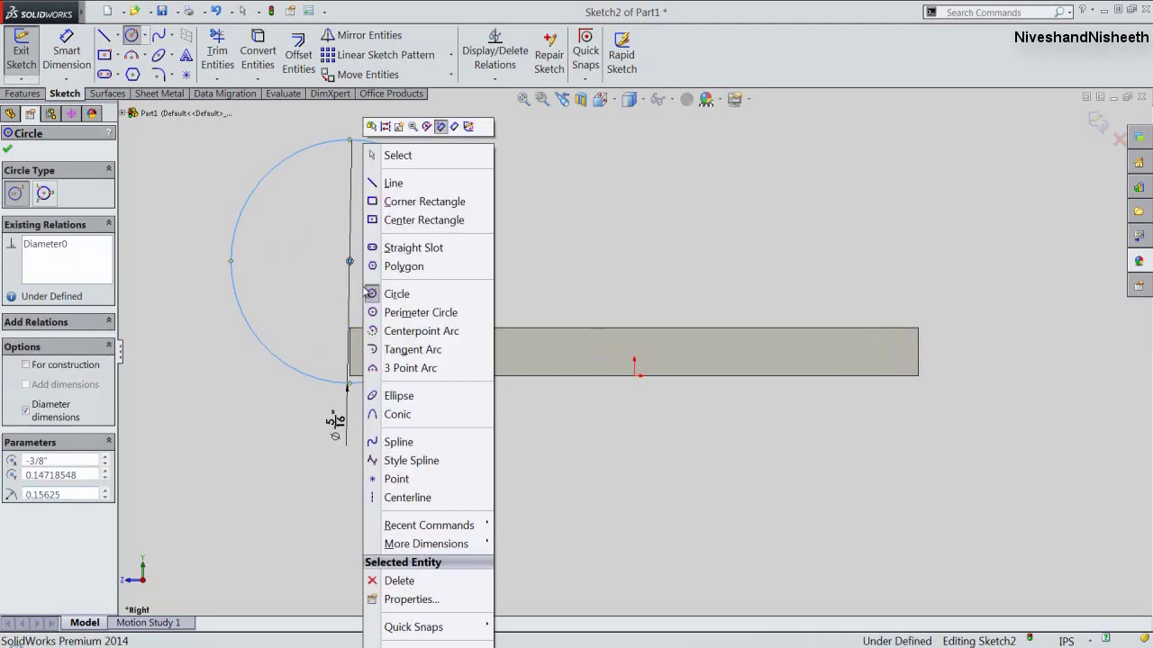
# Step: Add a vertical relation between the circle's centre and the lower-left corner of the plate's end face
pyautogui.click(387, 156)
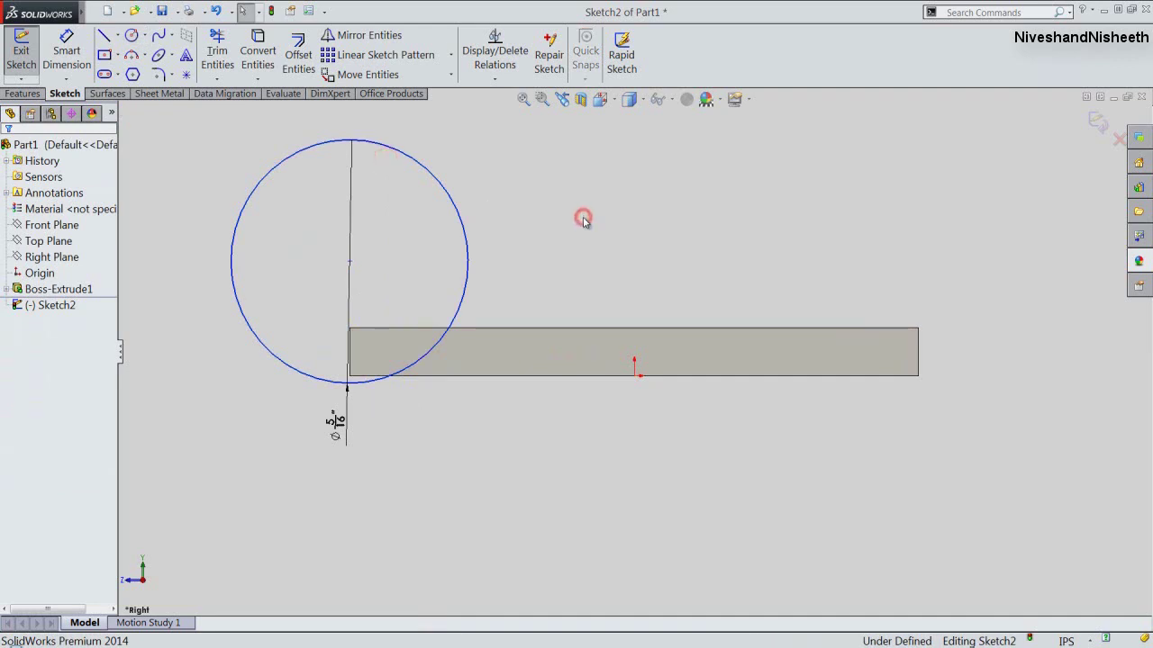
pyautogui.click(495, 80)
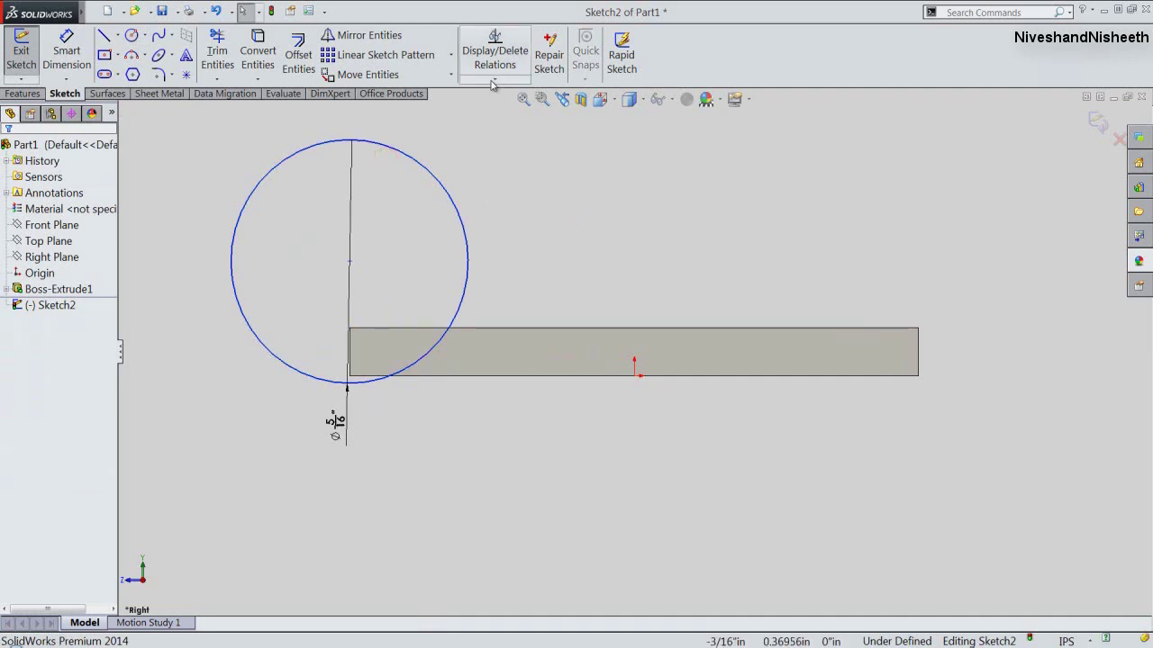
pyautogui.click(497, 113)
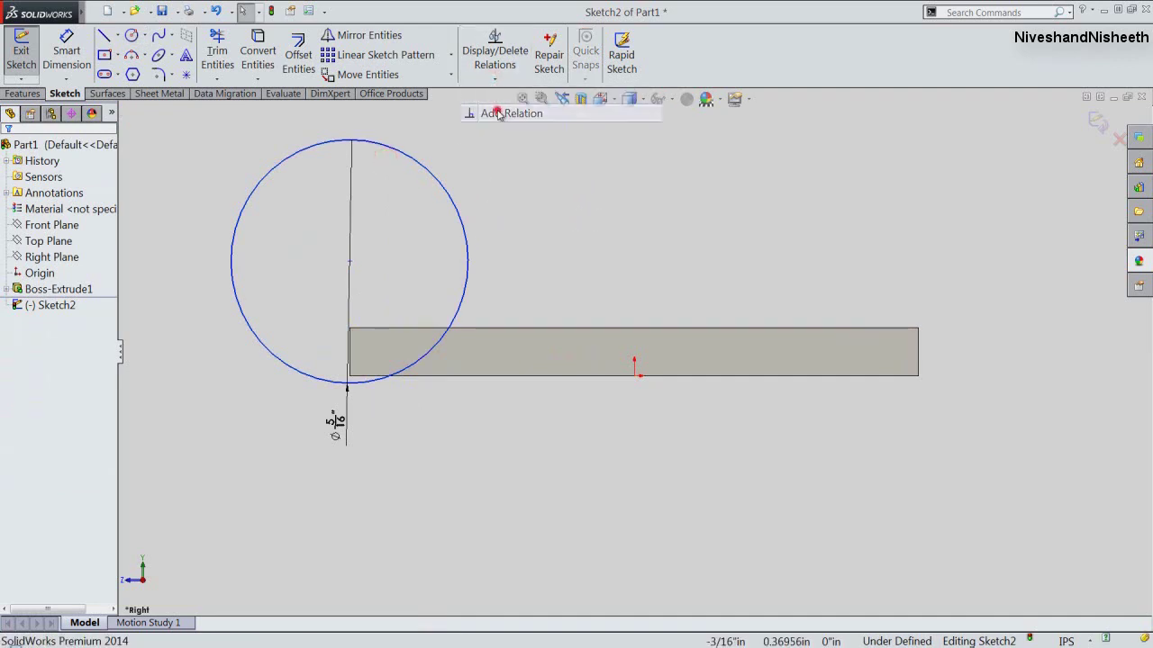
pyautogui.click(351, 263)
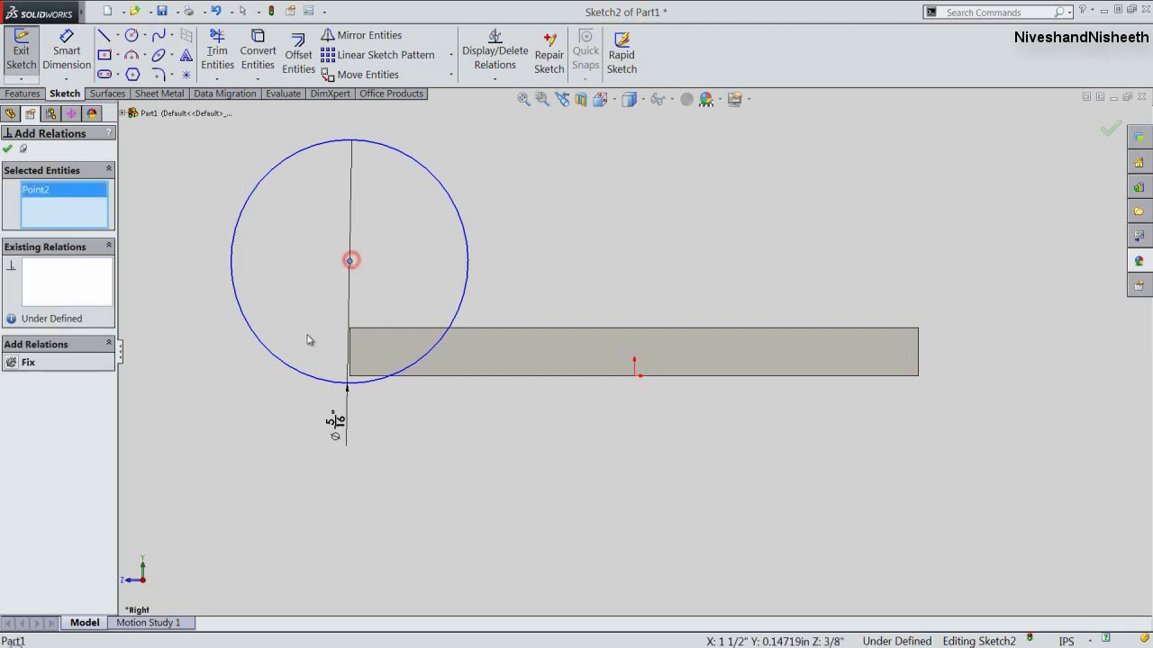
pyautogui.click(350, 379)
pyautogui.click(14, 379)
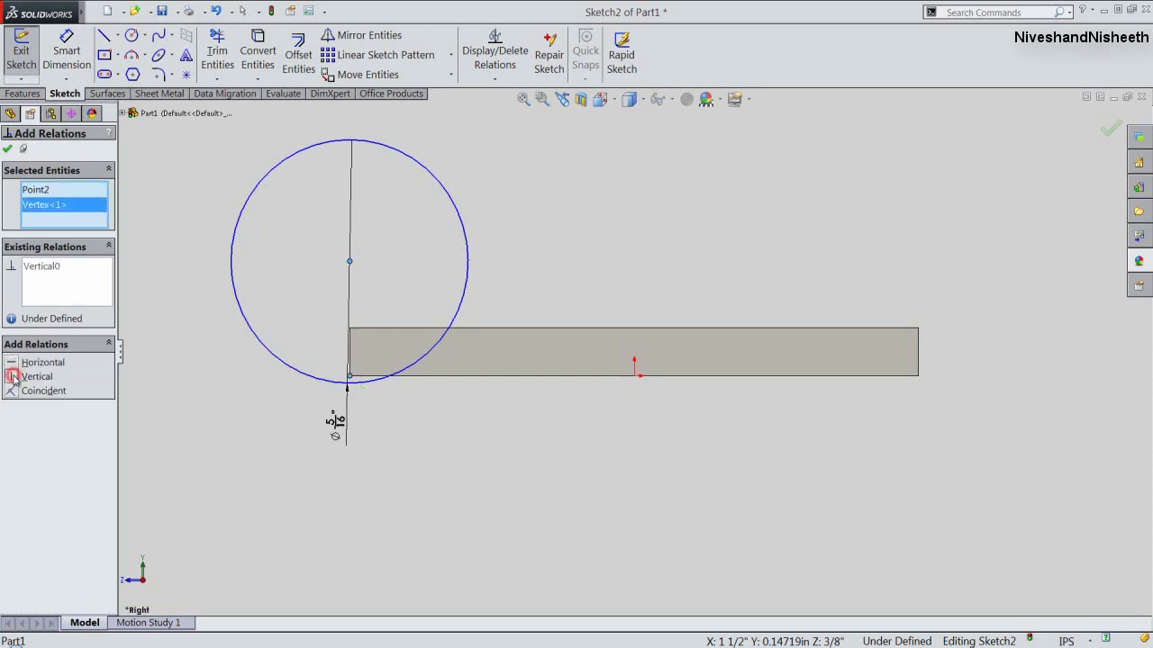
pyautogui.click(7, 150)
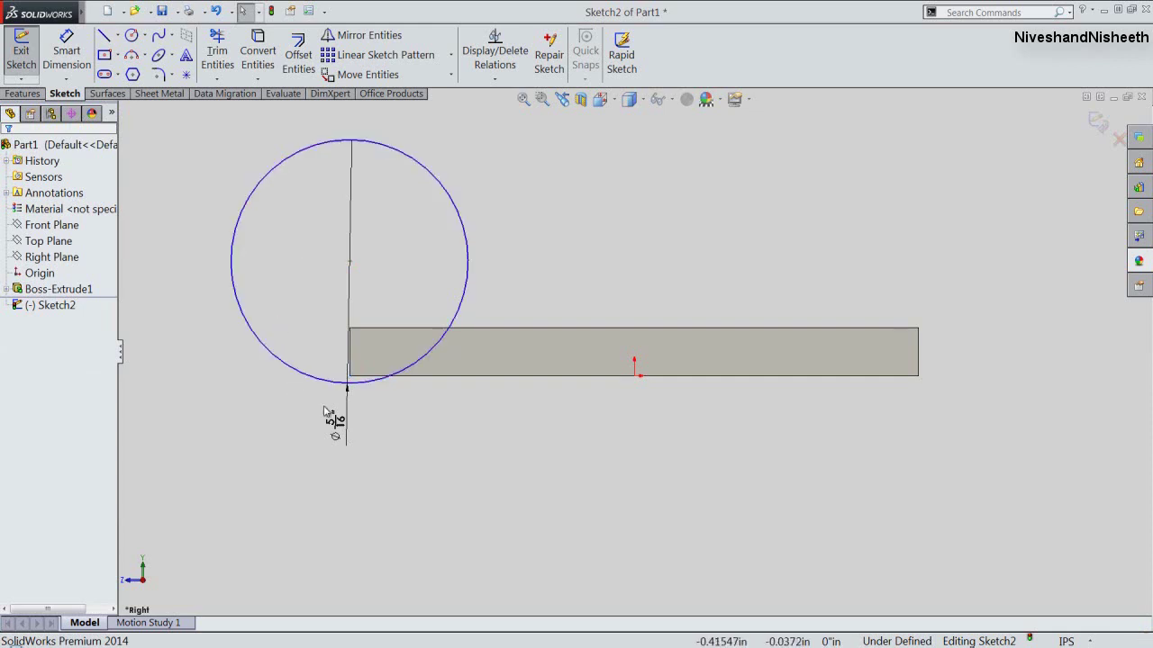
# Step: Make the 5/16 inch circle coincident with the lower-left corner of the plate's end face
pyautogui.click(354, 385)
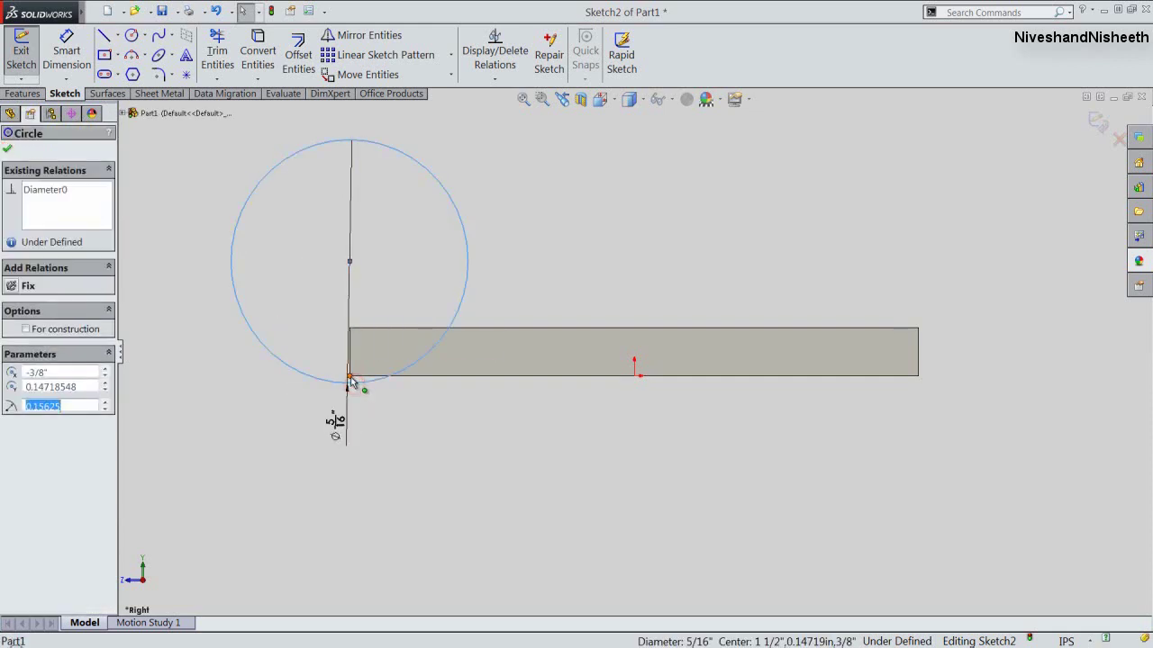
pyautogui.keyDown('ctrl'); pyautogui.click(350, 379); pyautogui.keyUp('ctrl')
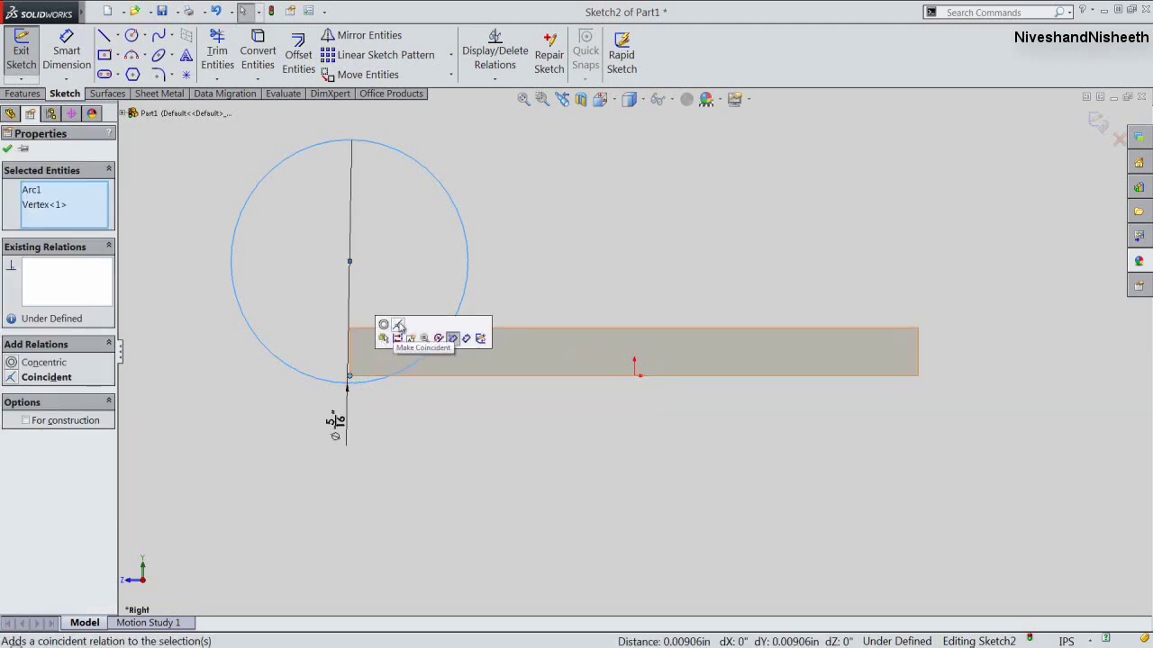
pyautogui.click(397, 328)
pyautogui.click(408, 288)
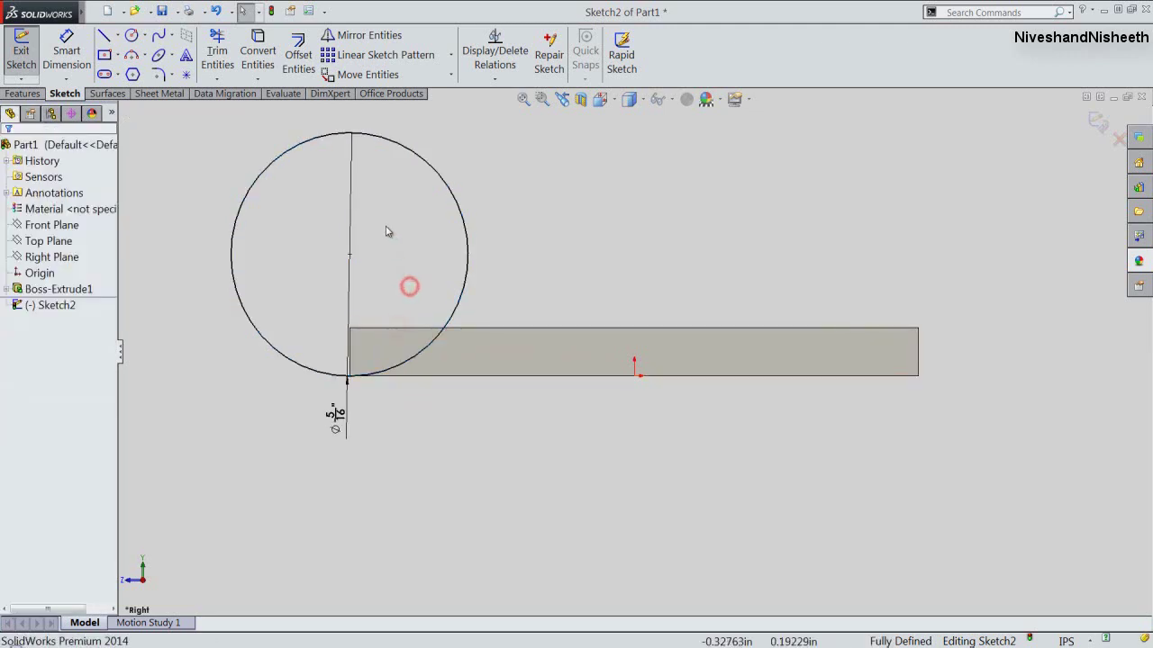
# Step: Draw a concentric inner circle through the end face's upper-left corner and move the 5/16 inch diameter dimension outside the circles, above the plate
pyautogui.rightClick(388, 229)
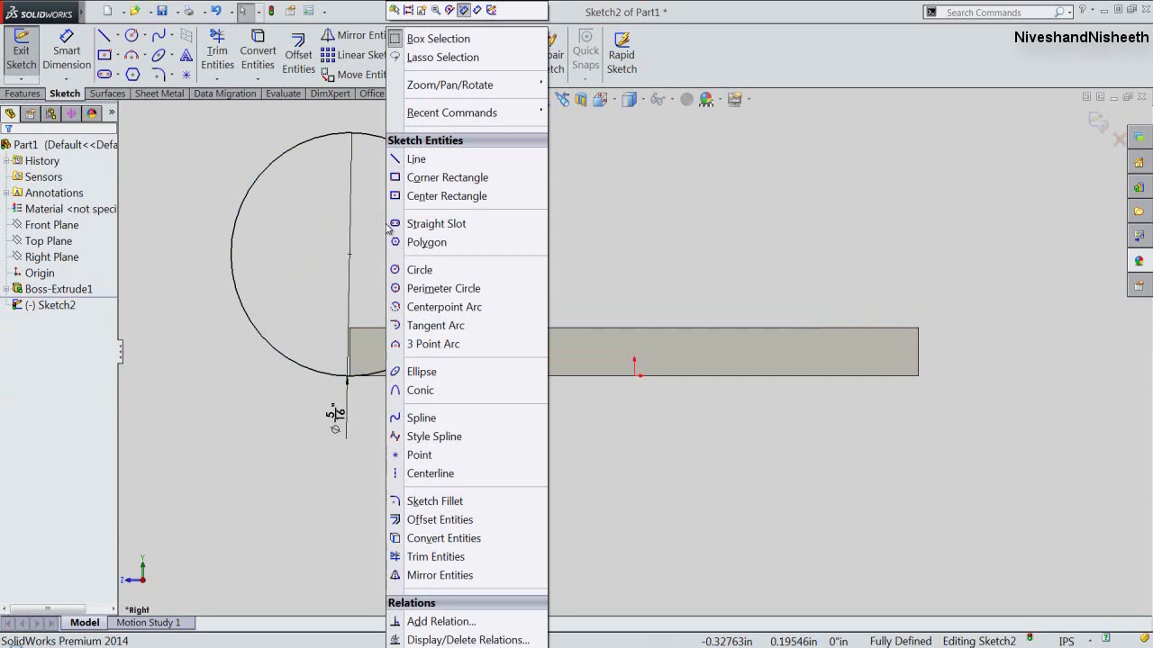
pyautogui.click(420, 269)
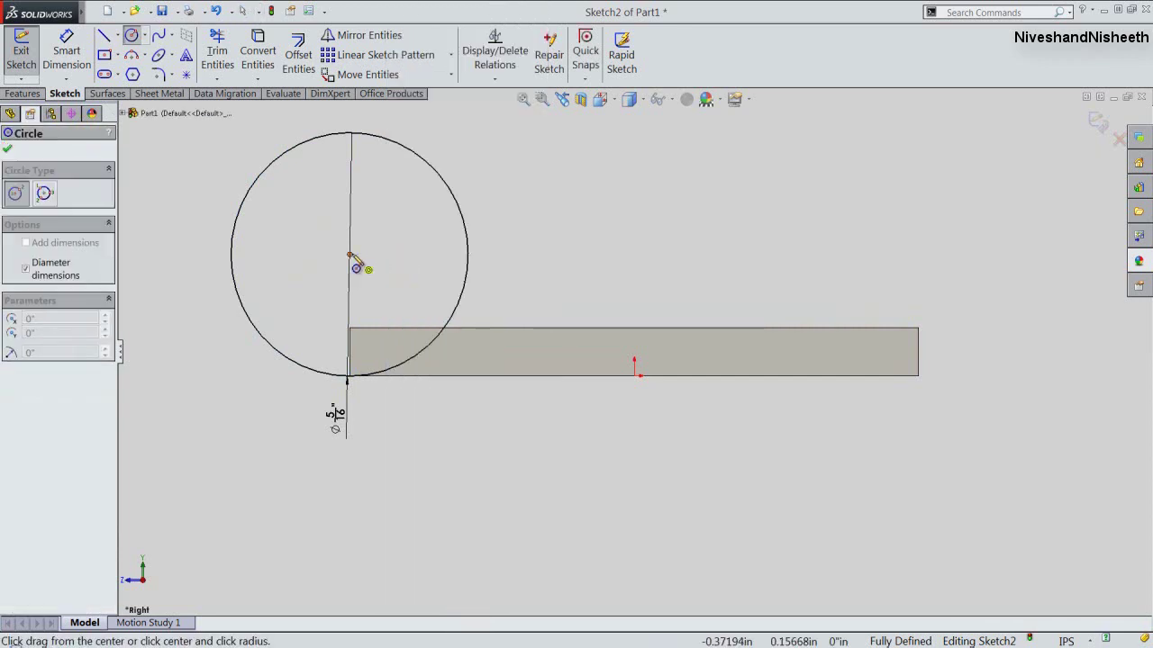
pyautogui.click(350, 255)
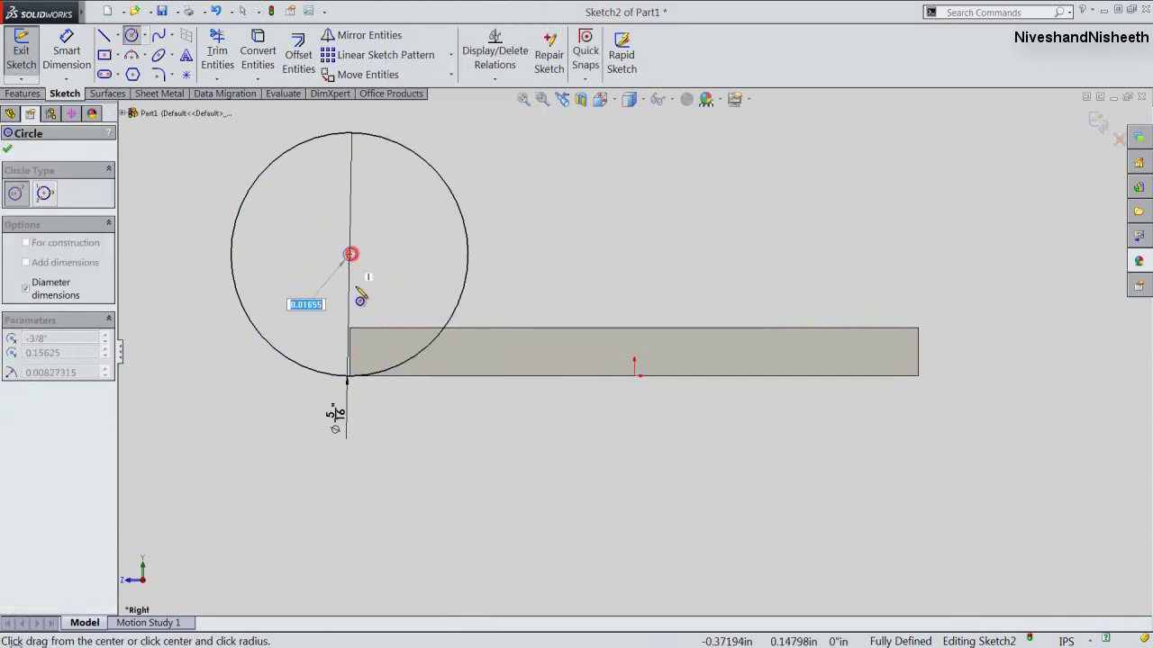
pyautogui.click(350, 328)
pyautogui.rightClick(512, 262)
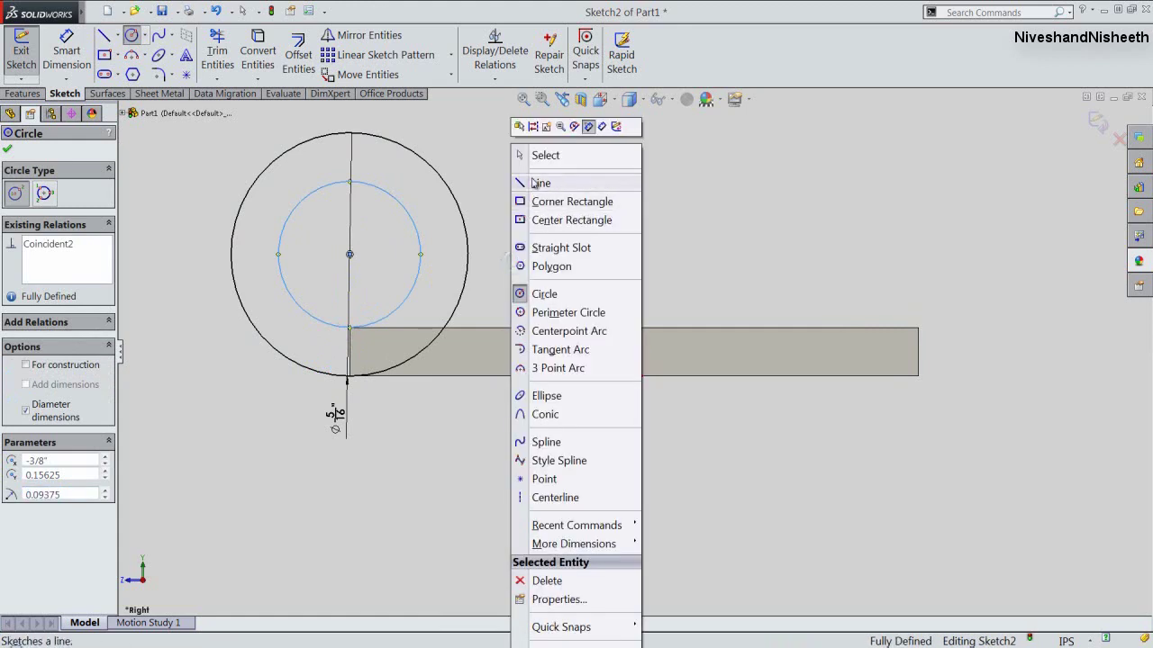
pyautogui.click(535, 155)
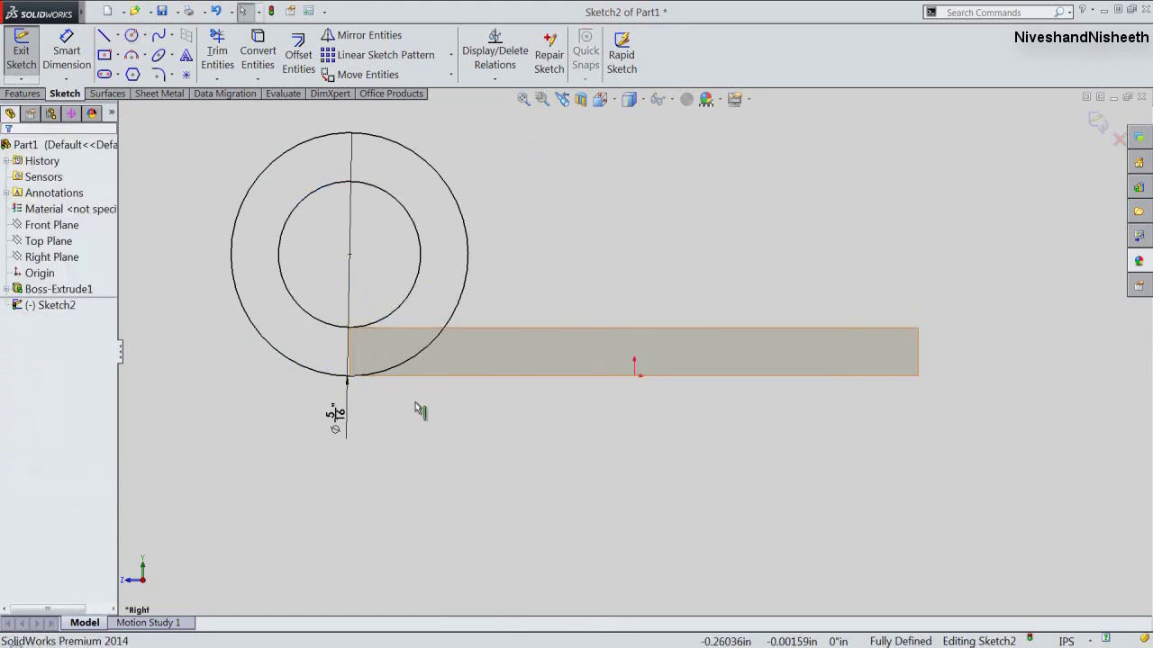
pyautogui.moveTo(336, 416); pyautogui.dragTo(515, 229)
pyautogui.click(594, 269)
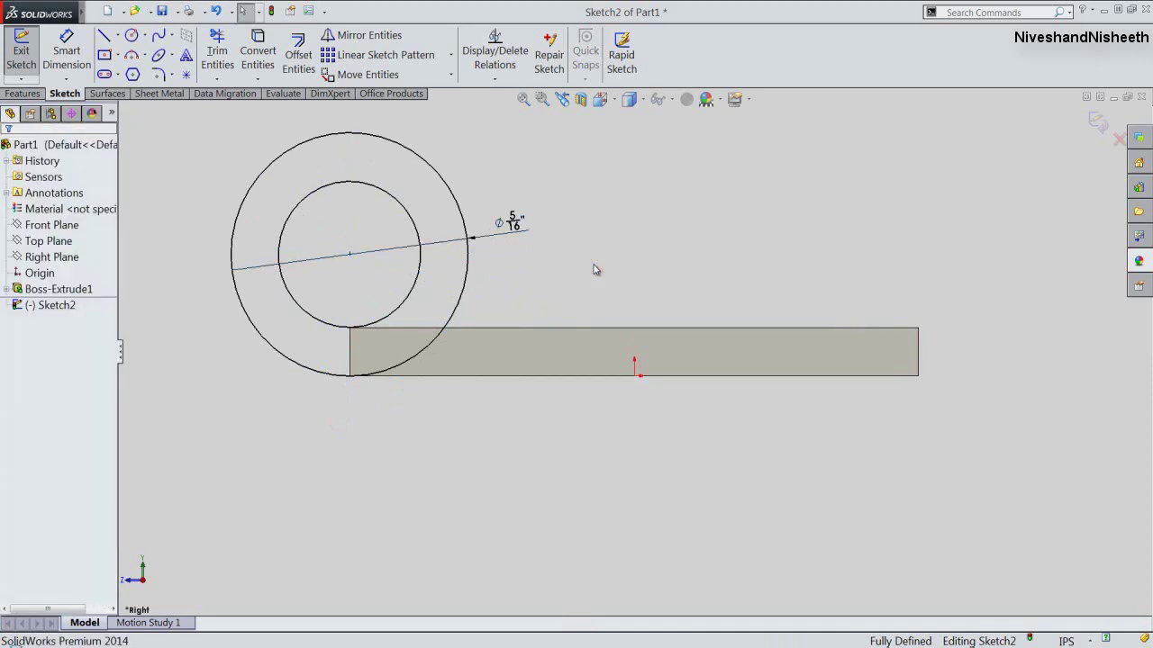
# Step: Finish the sketch and extrude the ring Up To Surface, ending at the plate's opposite short end face with Merge result on
pyautogui.rightClick(593, 269)
pyautogui.click(700, 11)
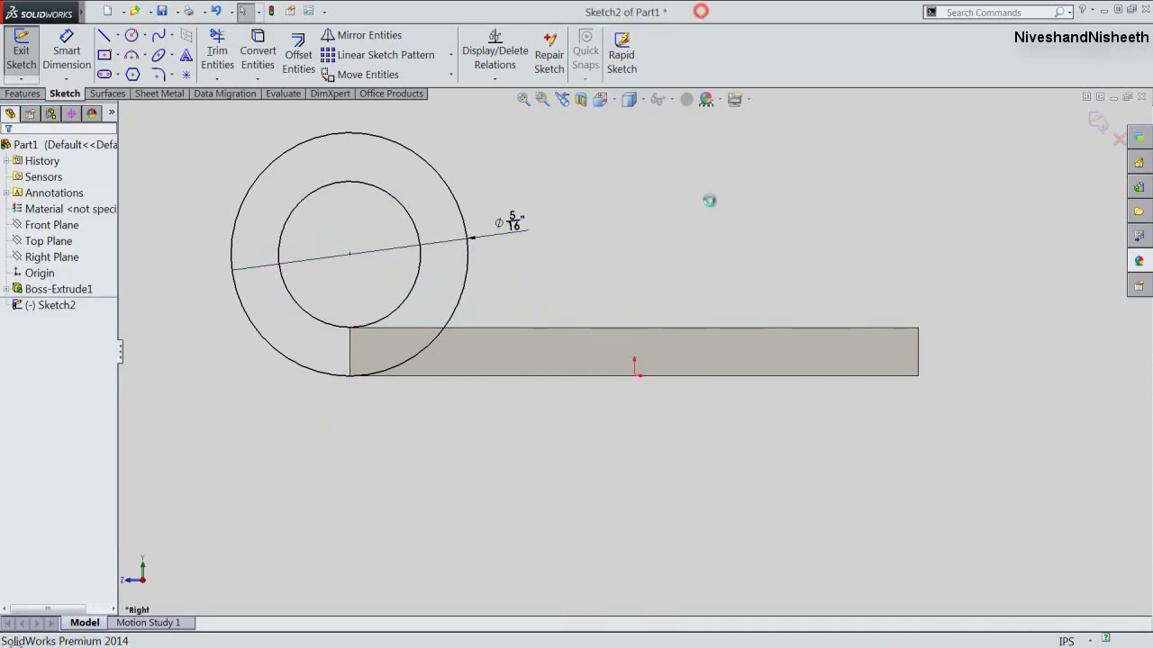
pyautogui.rightClick(585, 219)
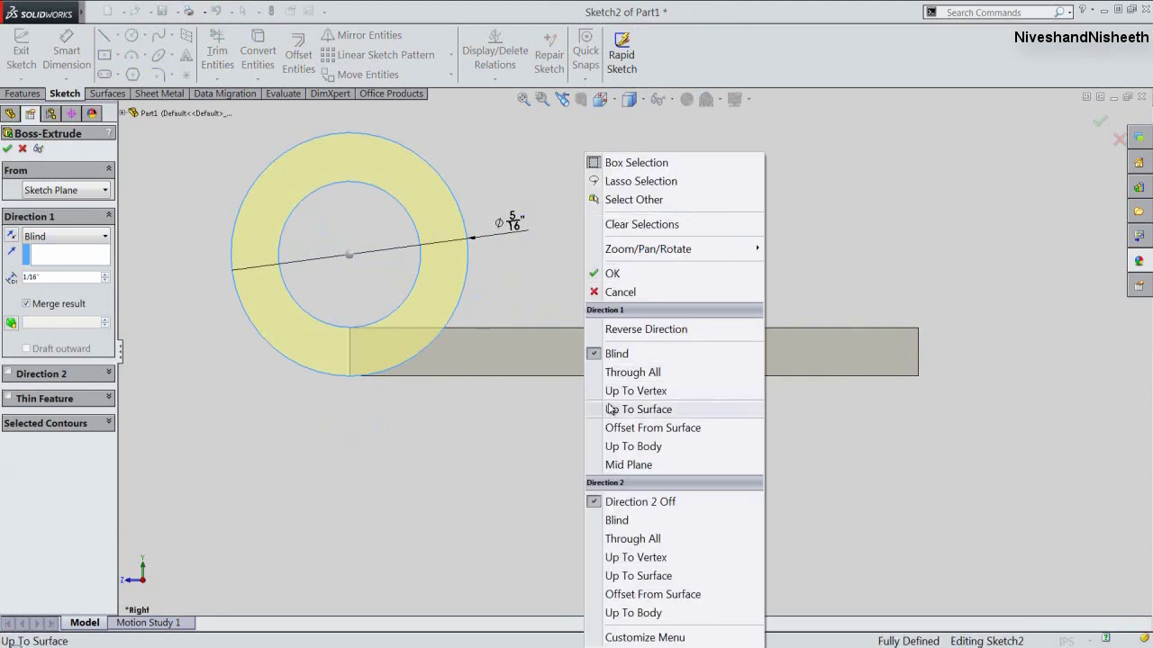
pyautogui.click(638, 409)
pyautogui.click(600, 99)
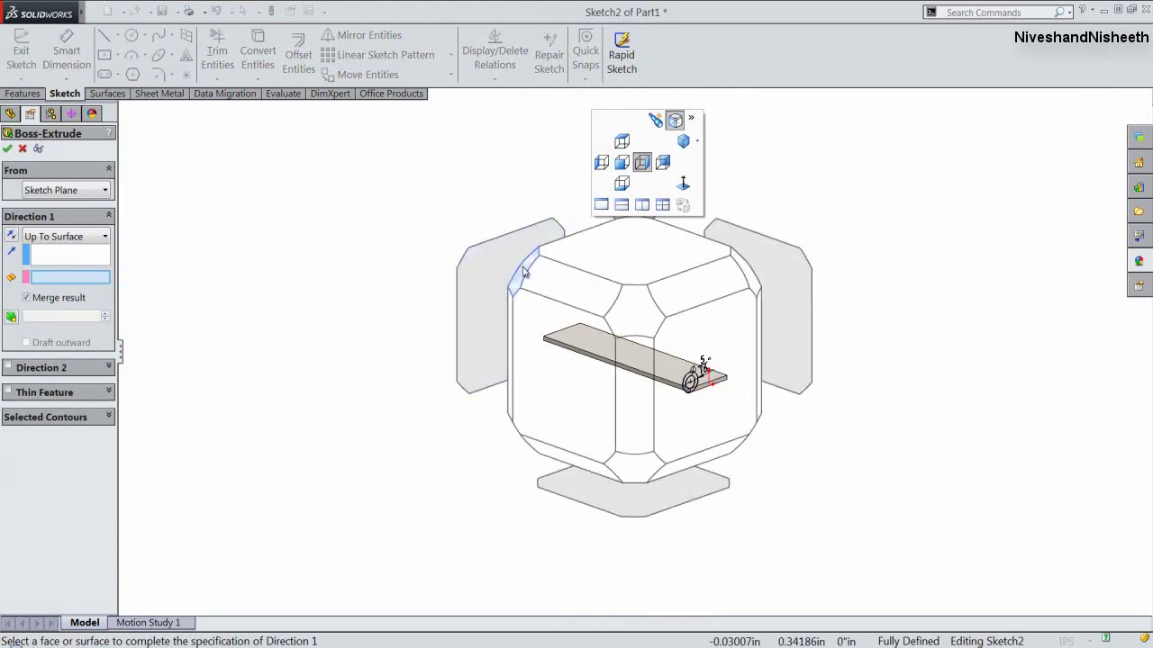
pyautogui.click(522, 264)
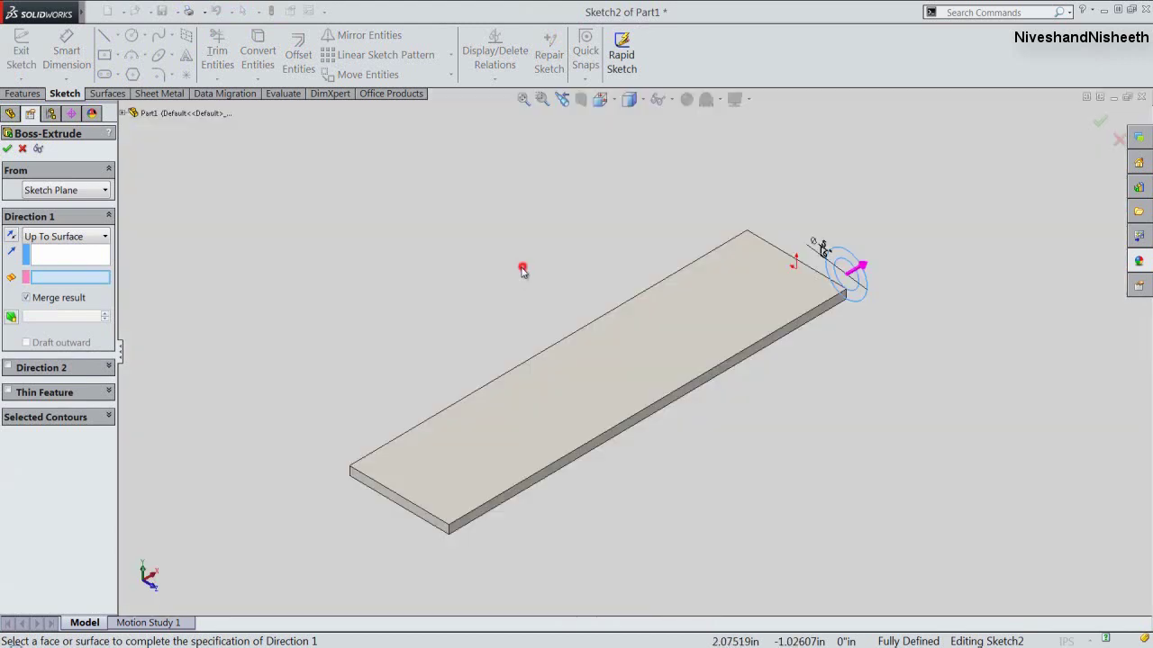
pyautogui.click(437, 521)
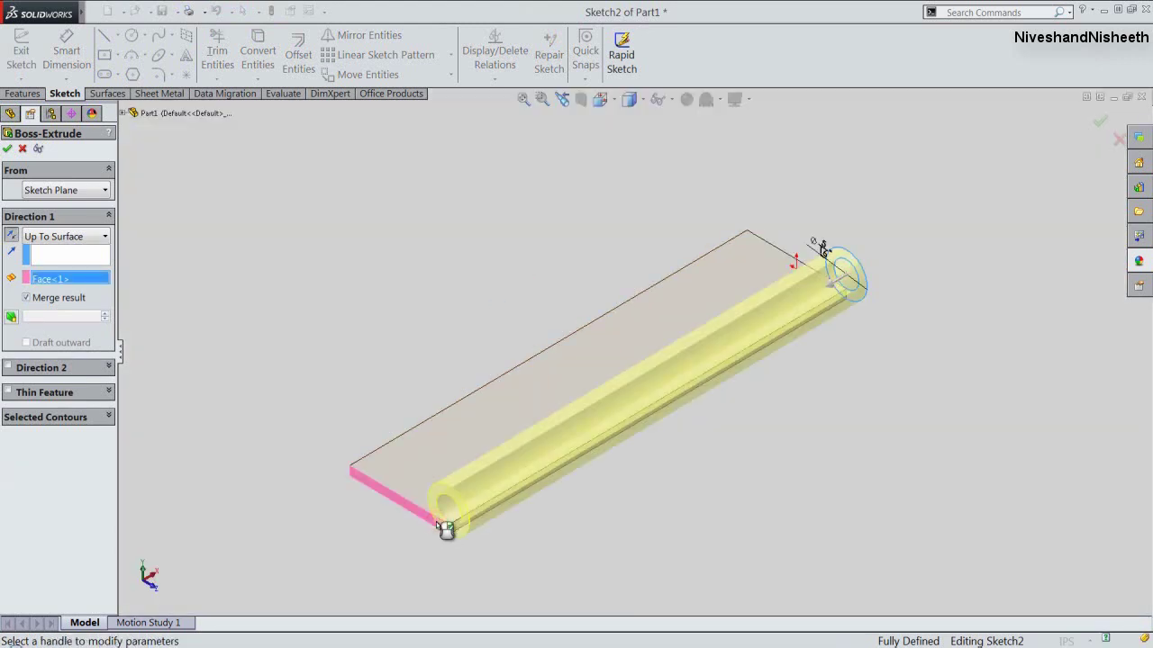
pyautogui.rightClick(426, 295)
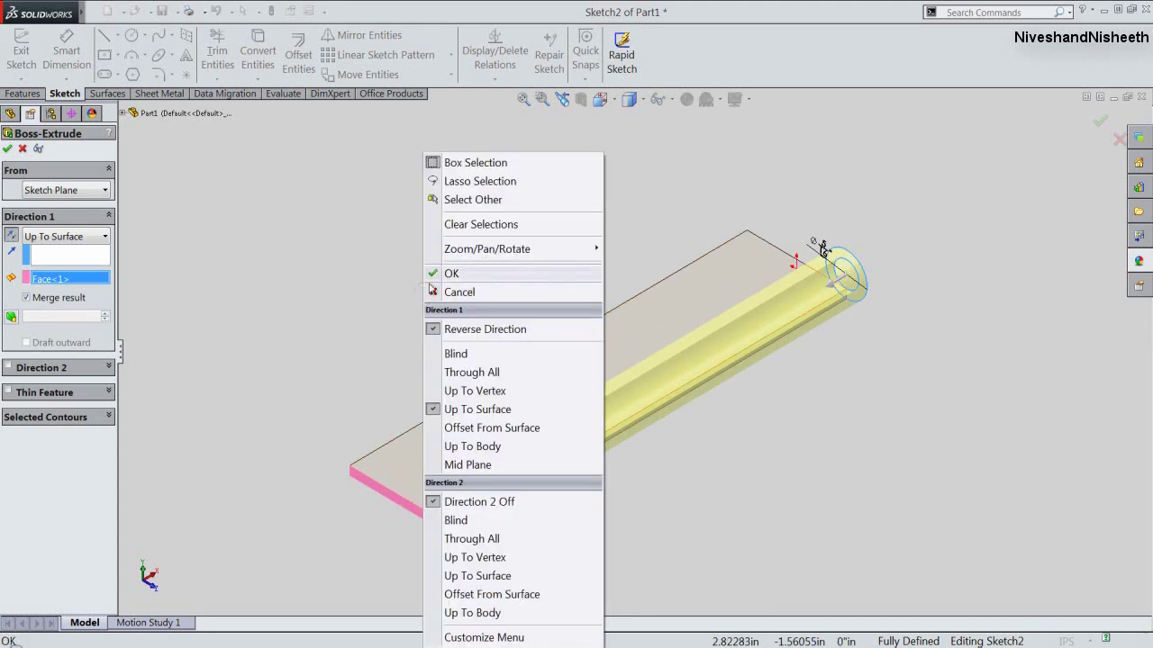
pyautogui.click(441, 274)
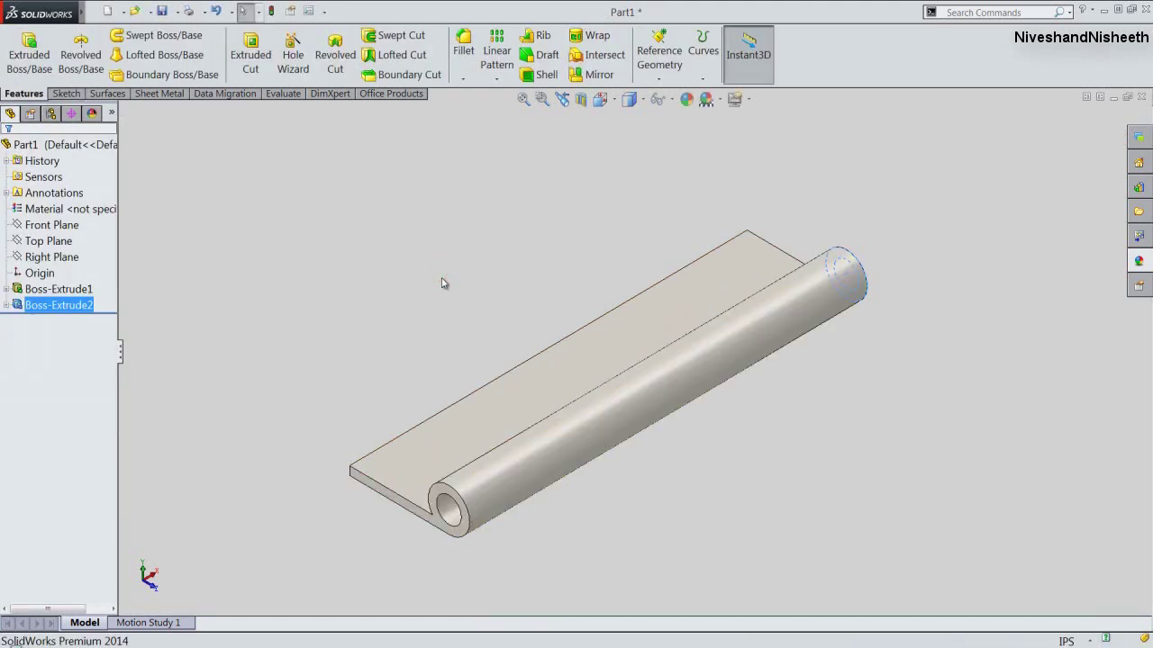
# Step: Create a reference plane tangent to the barrel's outer cylindrical face and parallel to the plate's free long edge face
pyautogui.click(609, 102)
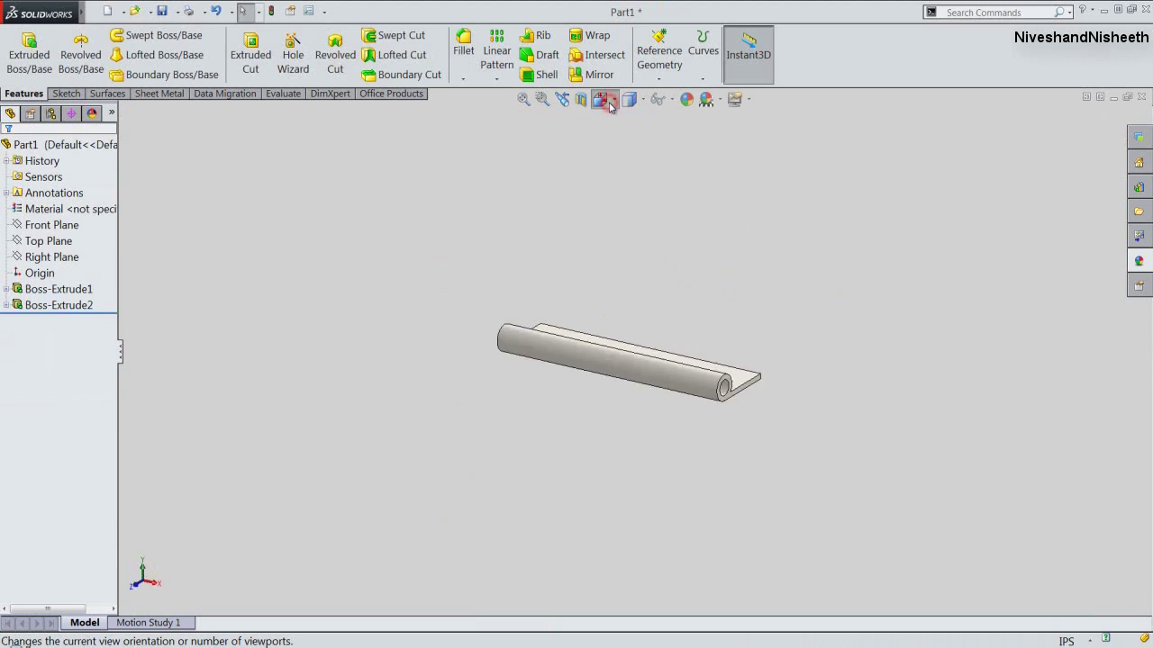
pyautogui.click(628, 314)
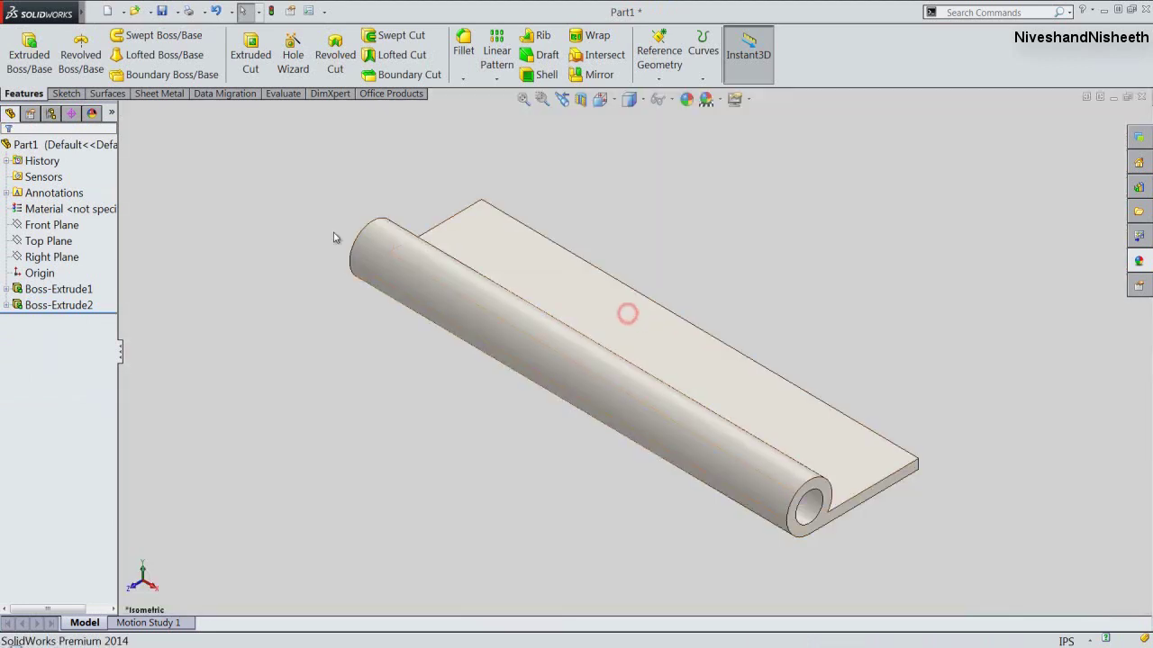
pyautogui.click(287, 230)
pyautogui.click(619, 102)
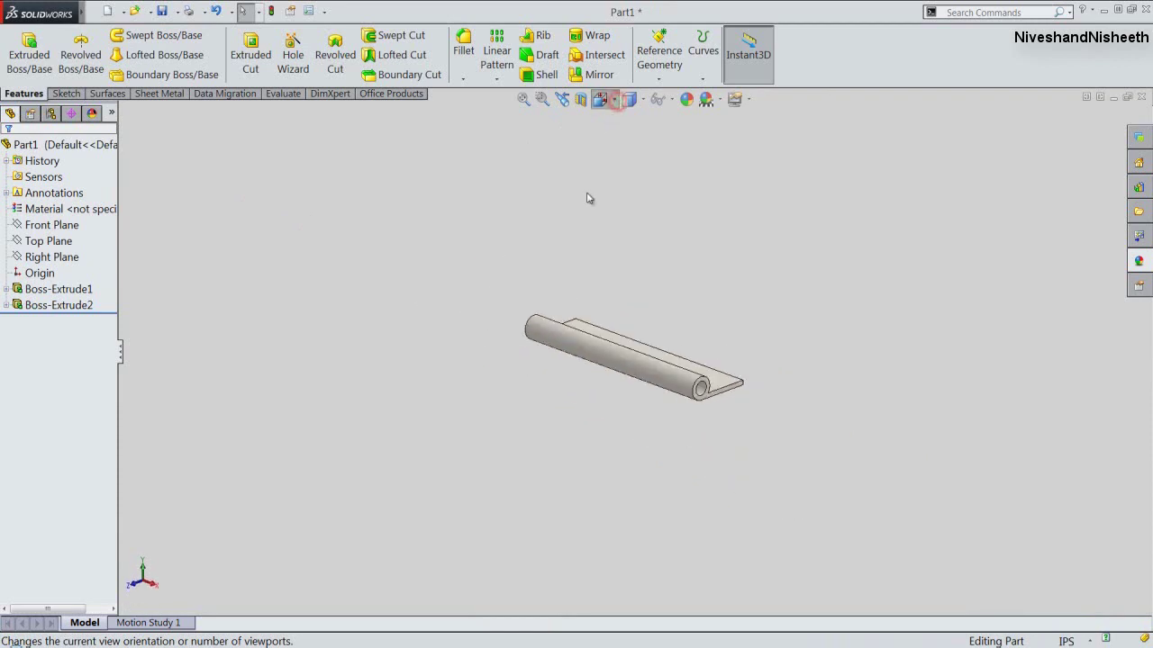
pyautogui.click(751, 287)
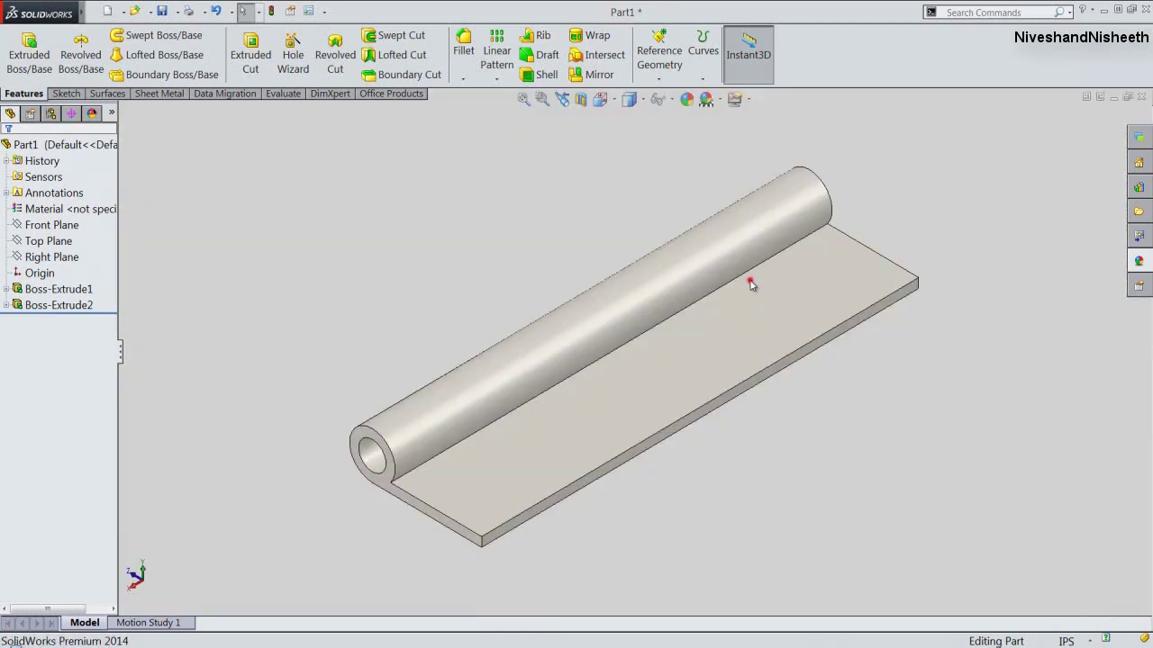
pyautogui.click(650, 78)
pyautogui.click(414, 447)
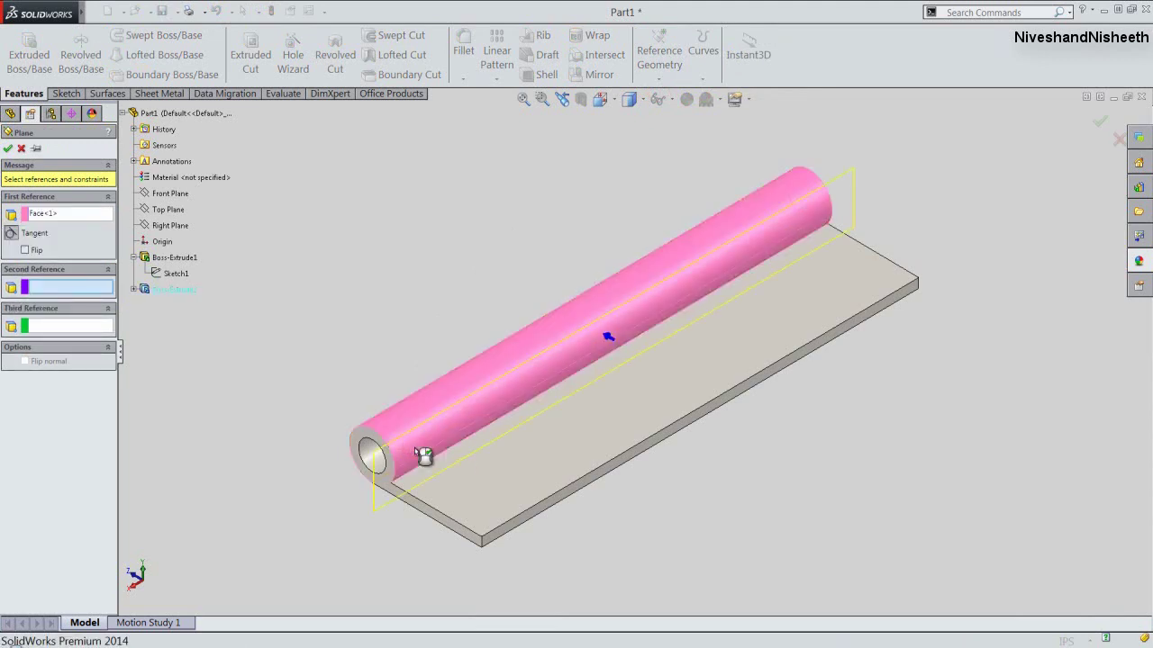
pyautogui.click(504, 530)
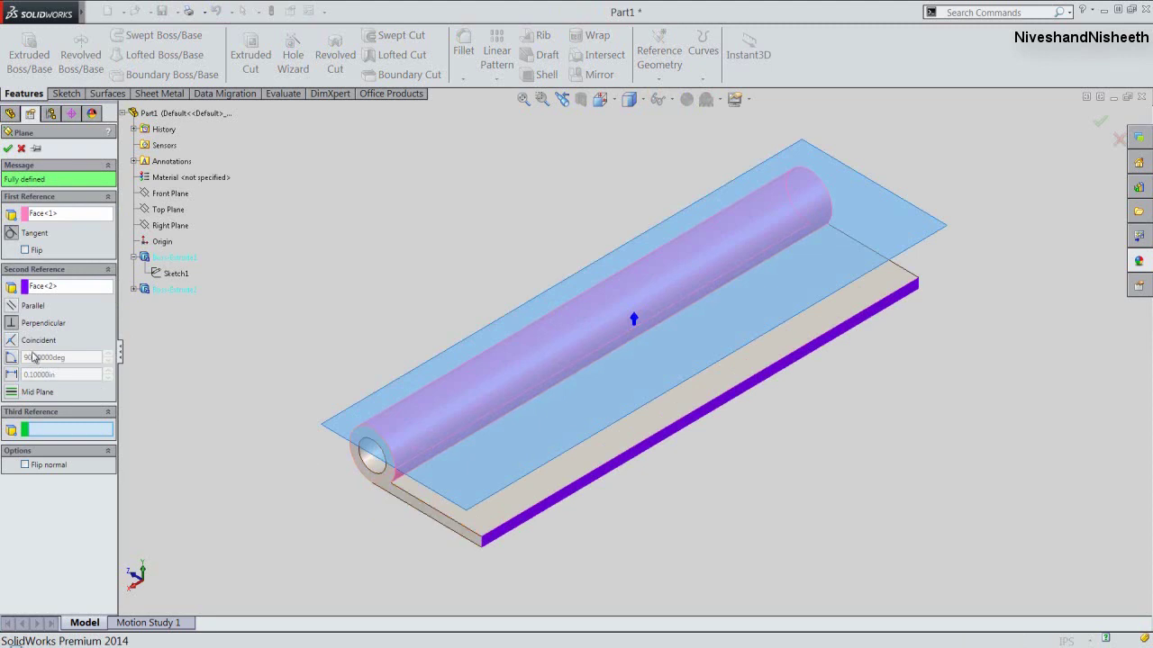
pyautogui.click(12, 306)
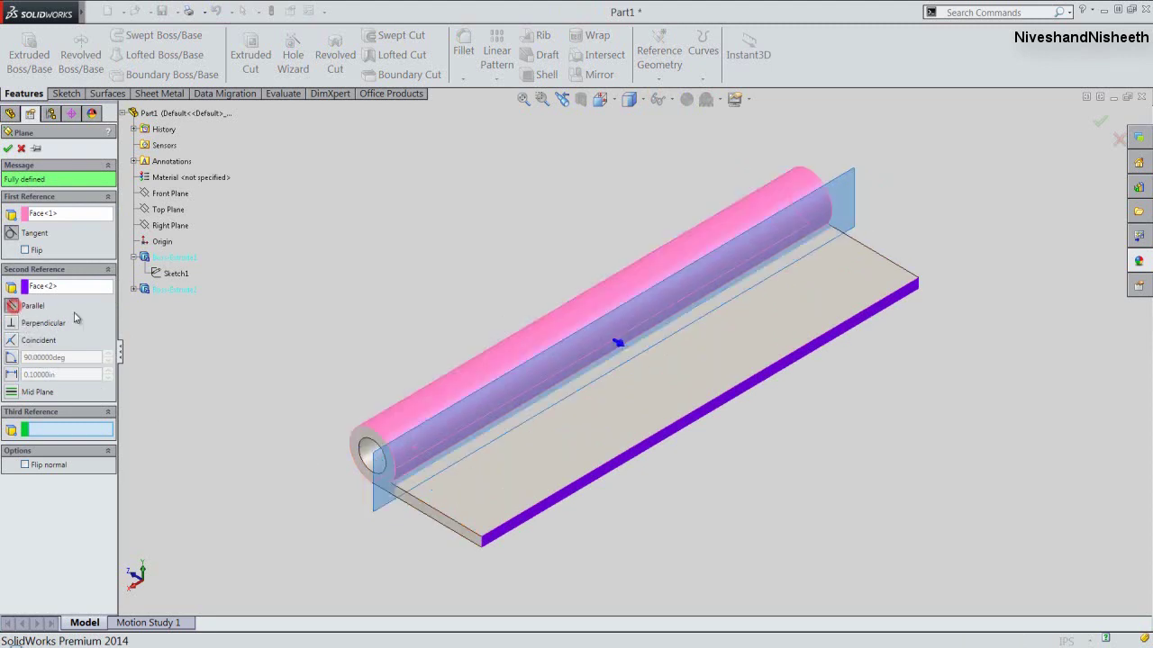
pyautogui.click(8, 149)
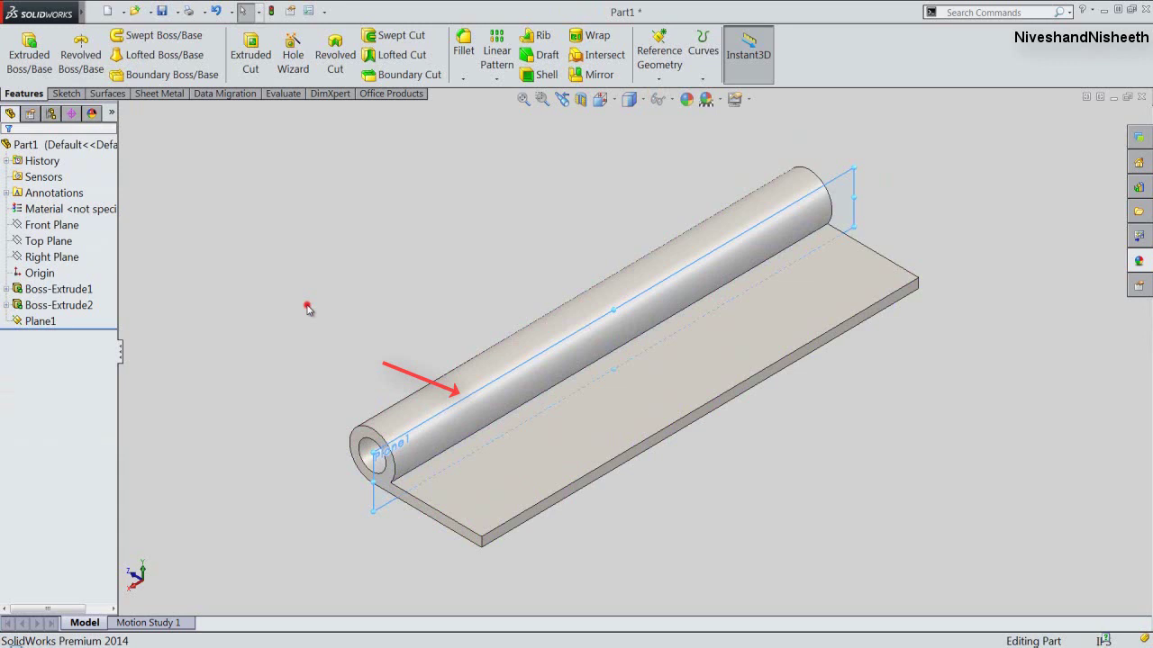
pyautogui.click(307, 309)
# Step: Rename the new reference plane as Tangent Plane and set its description to Tangent Plane for Mate
pyautogui.click(27, 321)
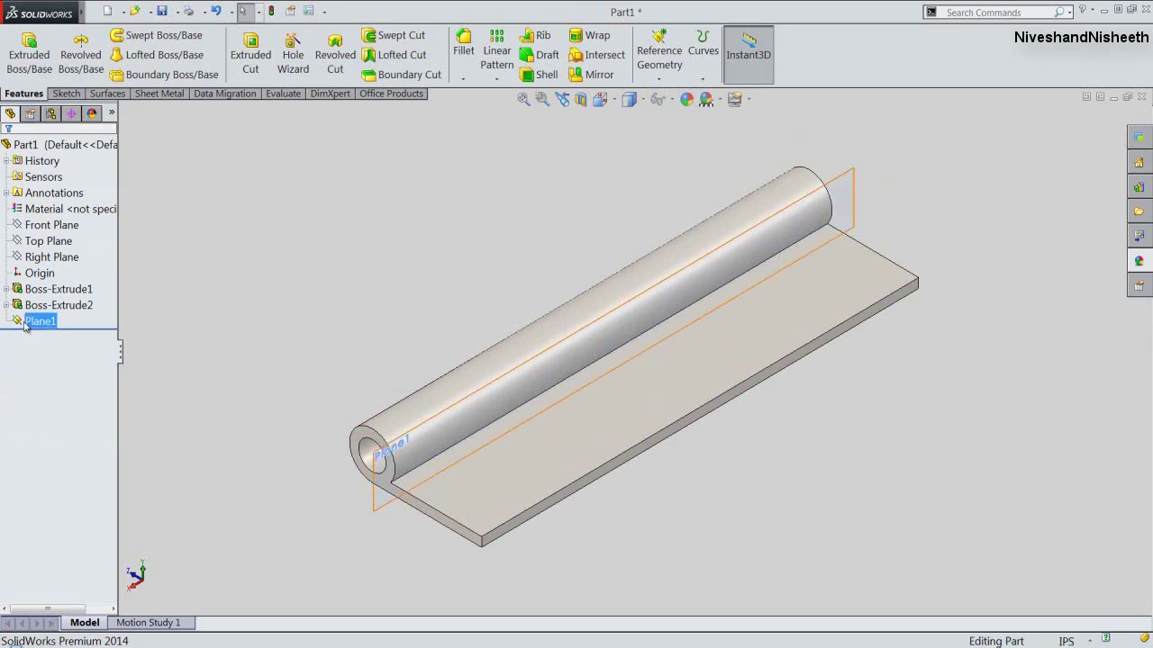
pyautogui.rightClick(27, 322)
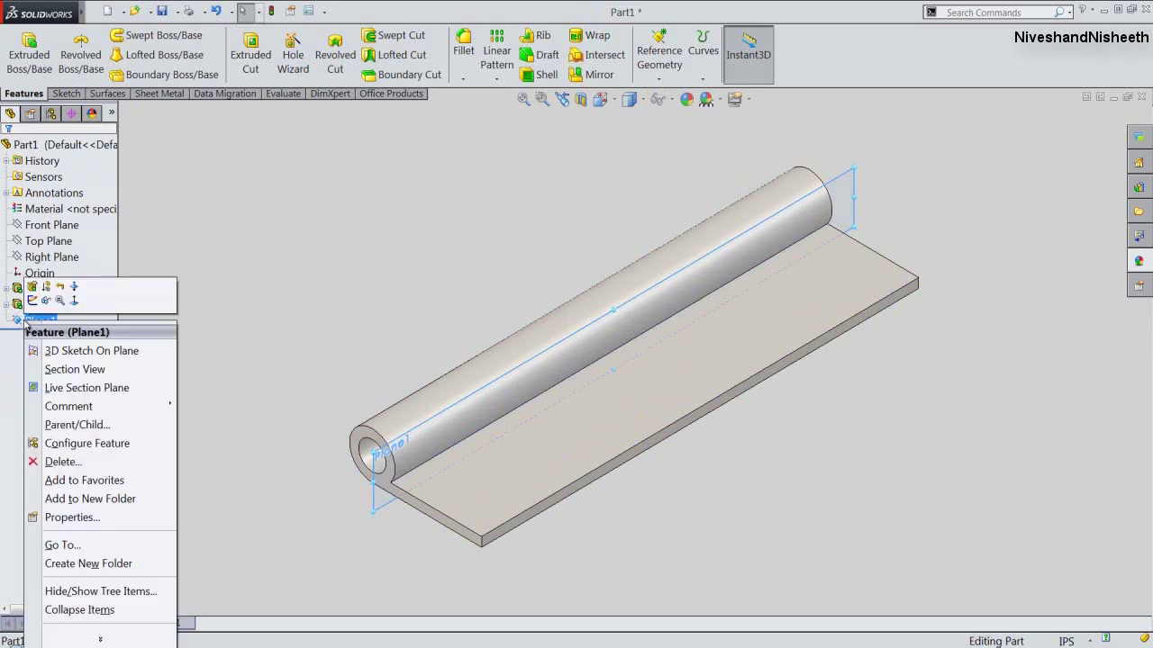
pyautogui.click(77, 518)
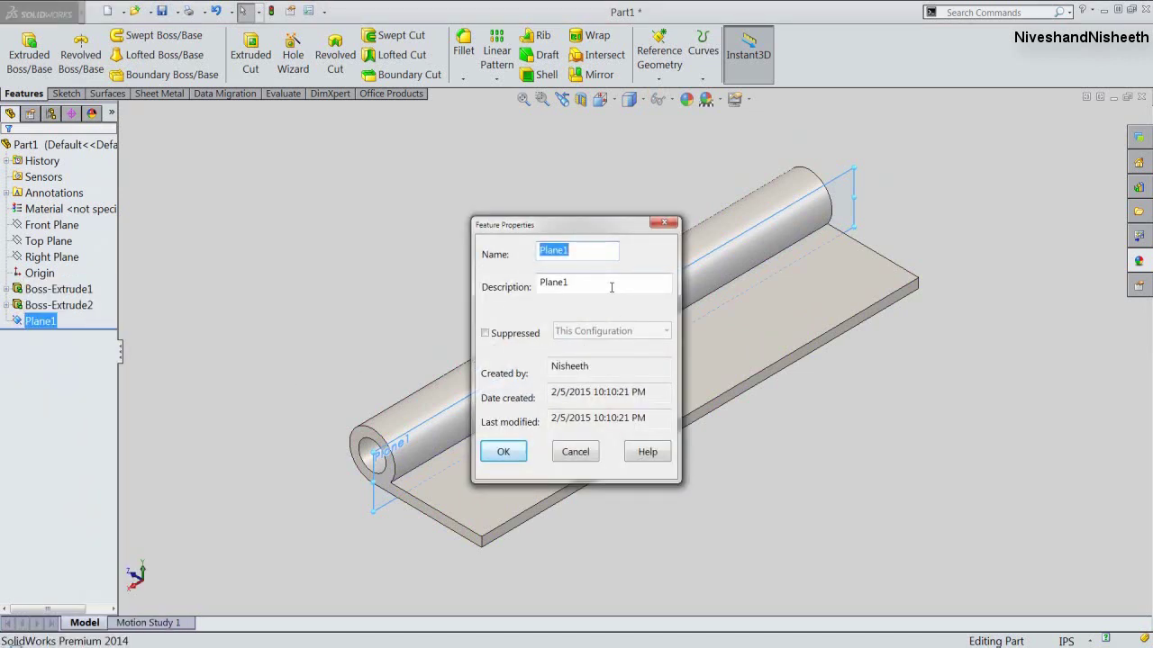
pyautogui.moveTo(607, 285); pyautogui.dragTo(534, 281)
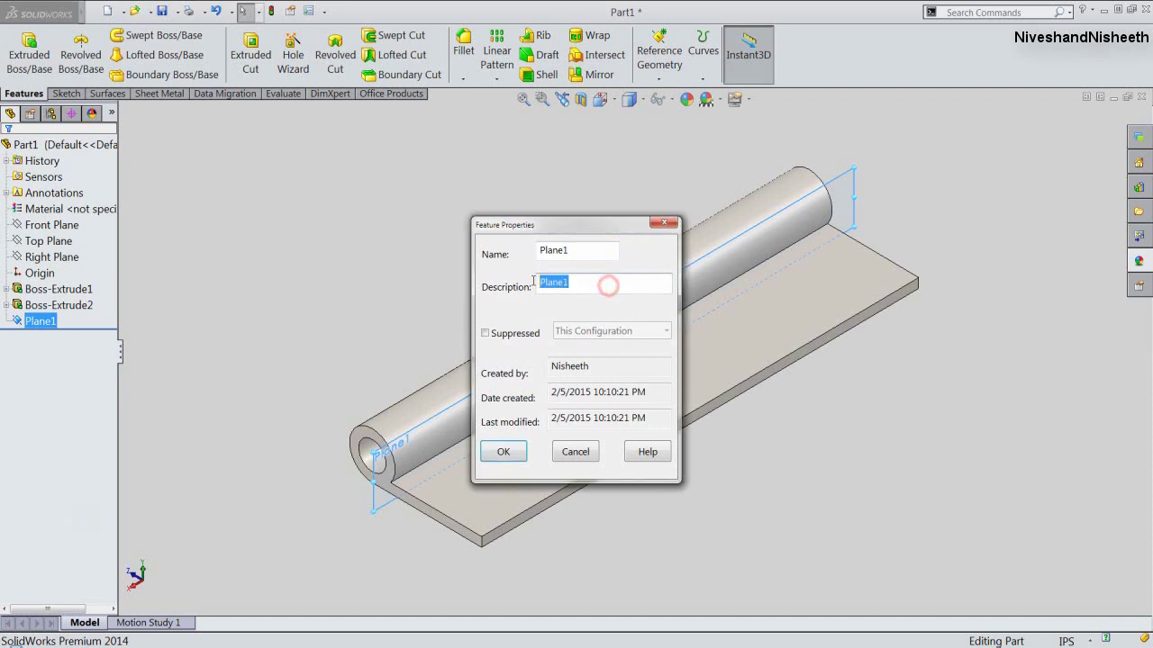
pyautogui.write('Tangent')
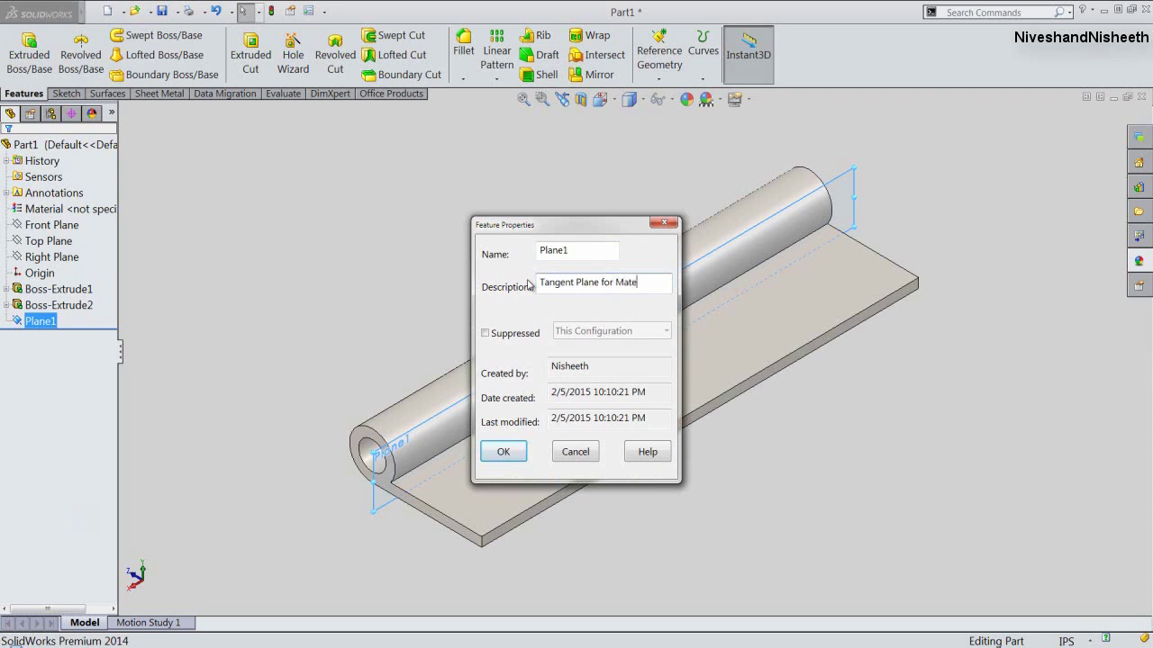
pyautogui.moveTo(570, 251); pyautogui.dragTo(496, 253)
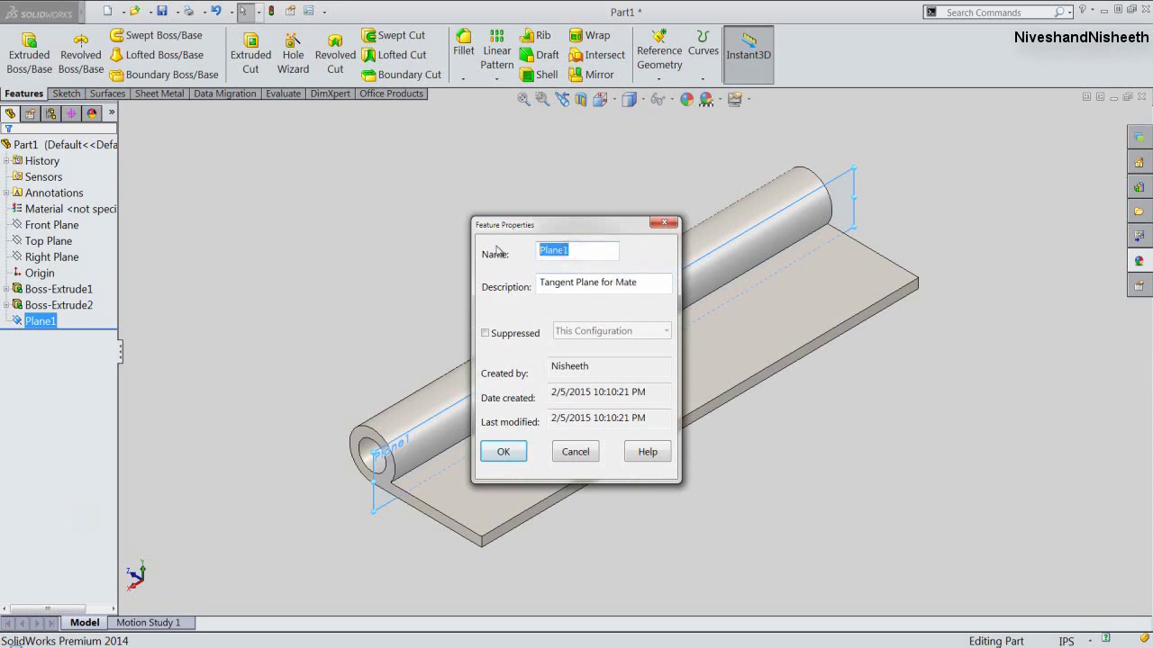
pyautogui.write('Tangent')
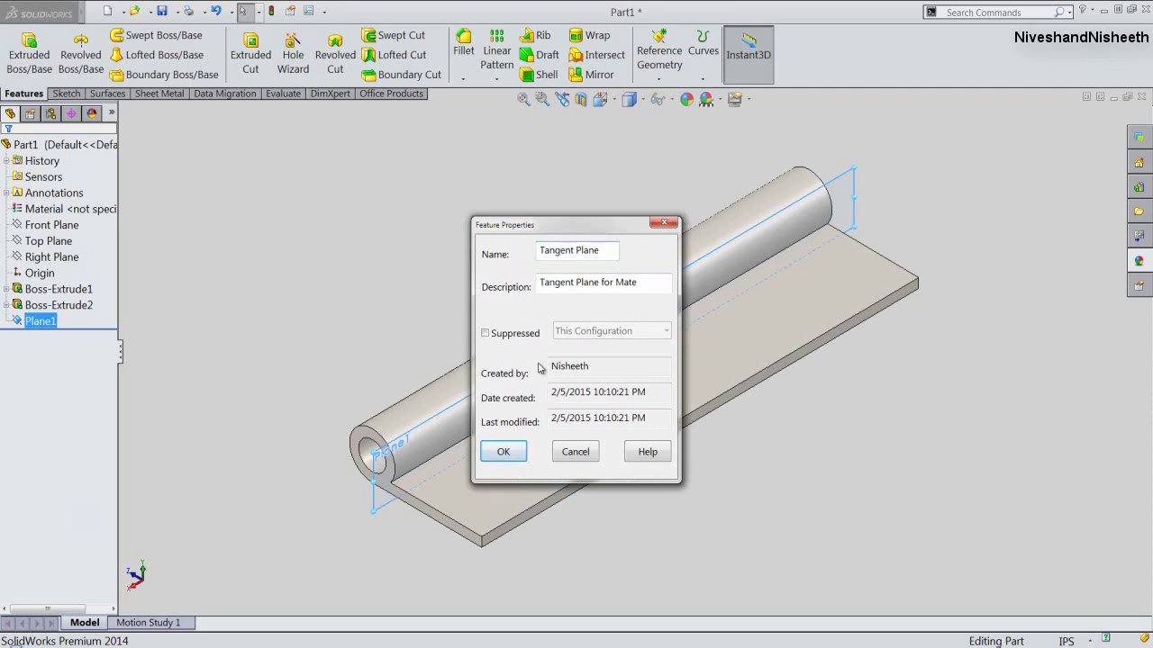
pyautogui.click(504, 452)
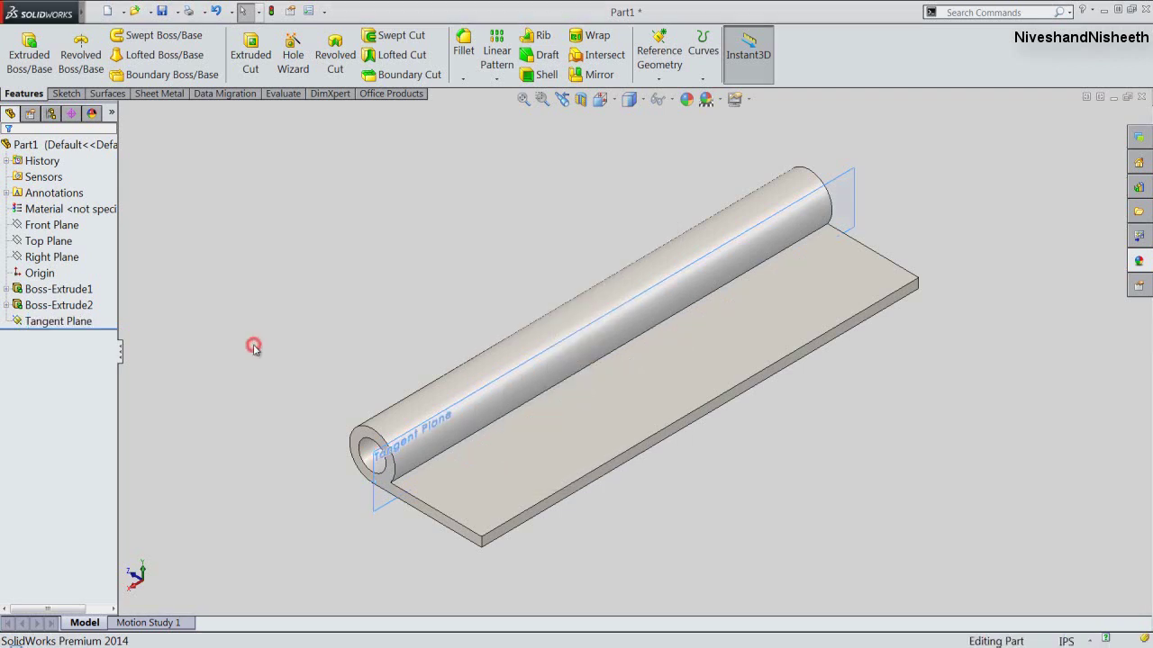
pyautogui.click(310, 367)
# Step: Start an Extruded Cut sketch on the plate's upper face and draw an infinite horizontal centerline through the midpoint of the face's short edge
pyautogui.click(250, 54)
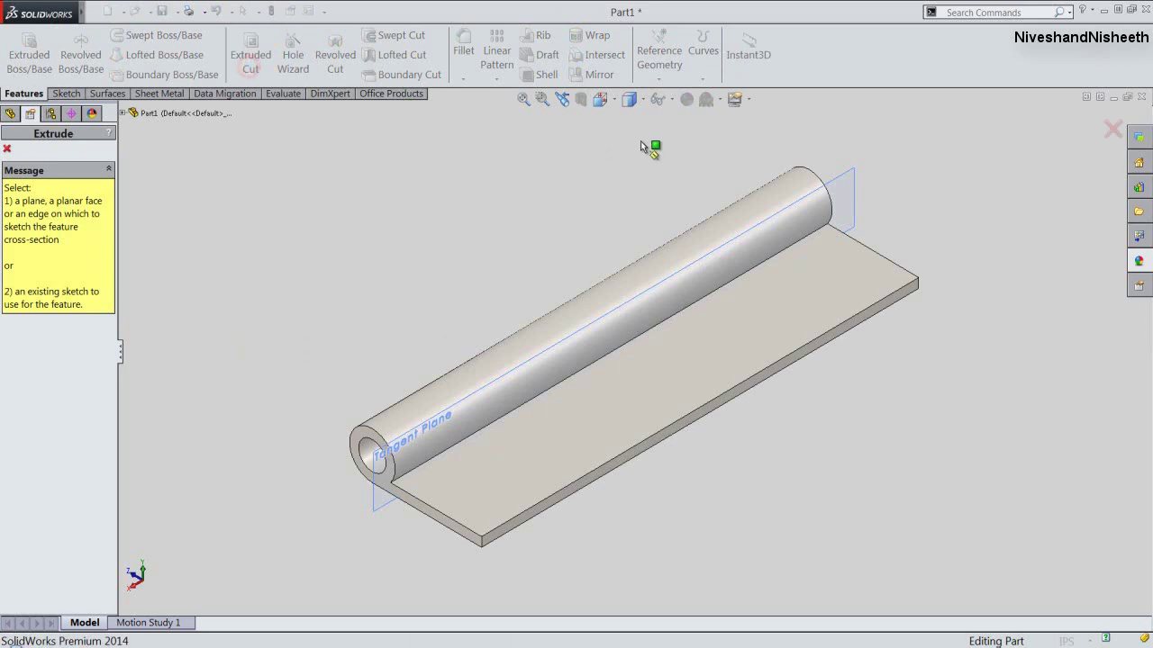
pyautogui.click(838, 280)
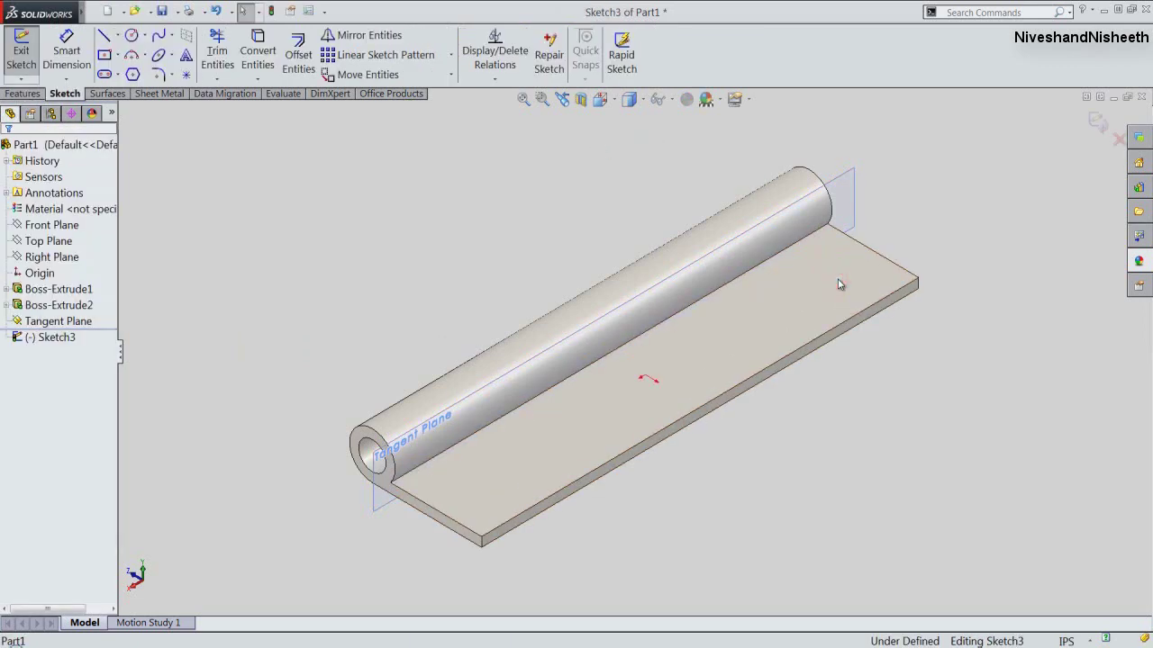
pyautogui.rightClick(334, 216)
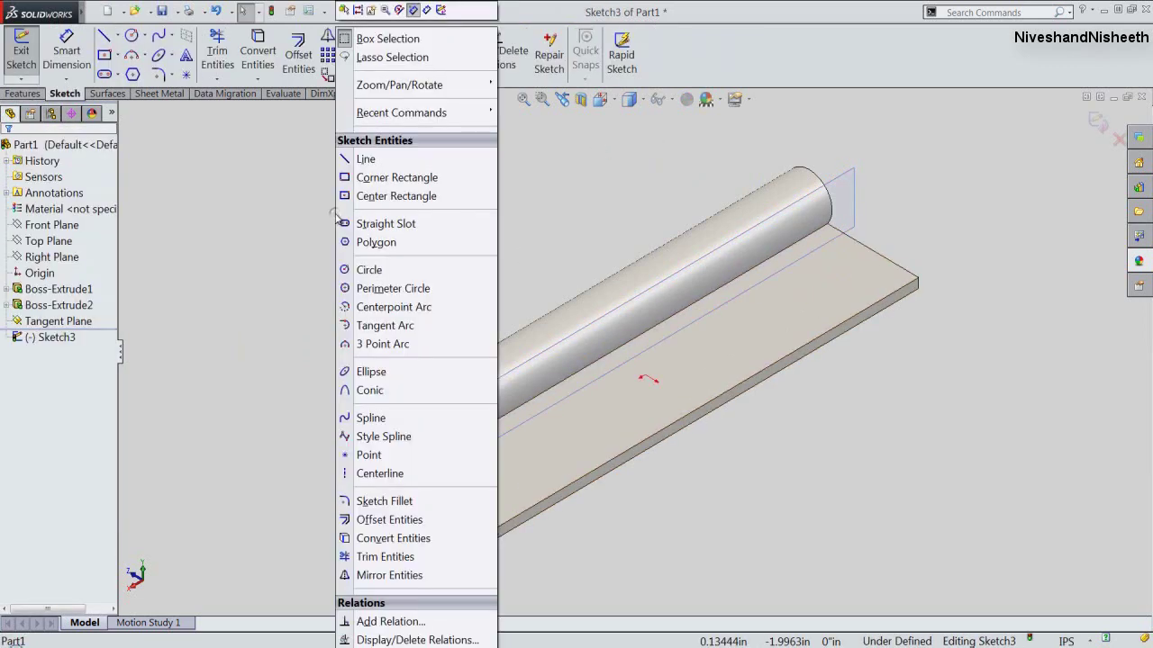
pyautogui.click(360, 473)
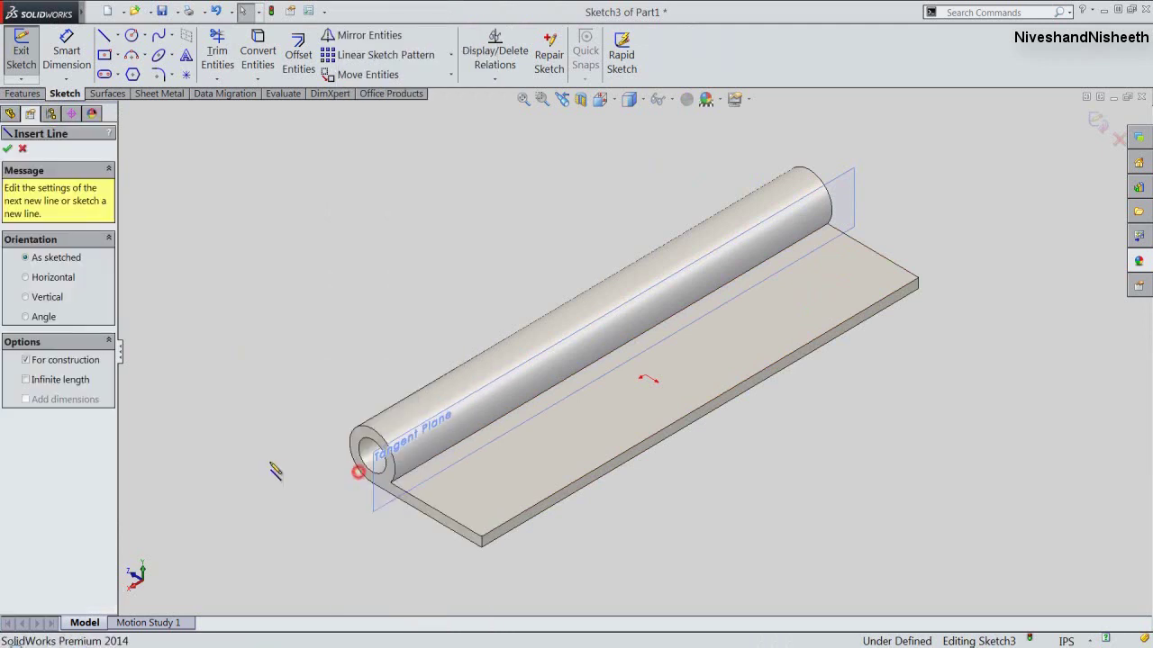
pyautogui.click(25, 298)
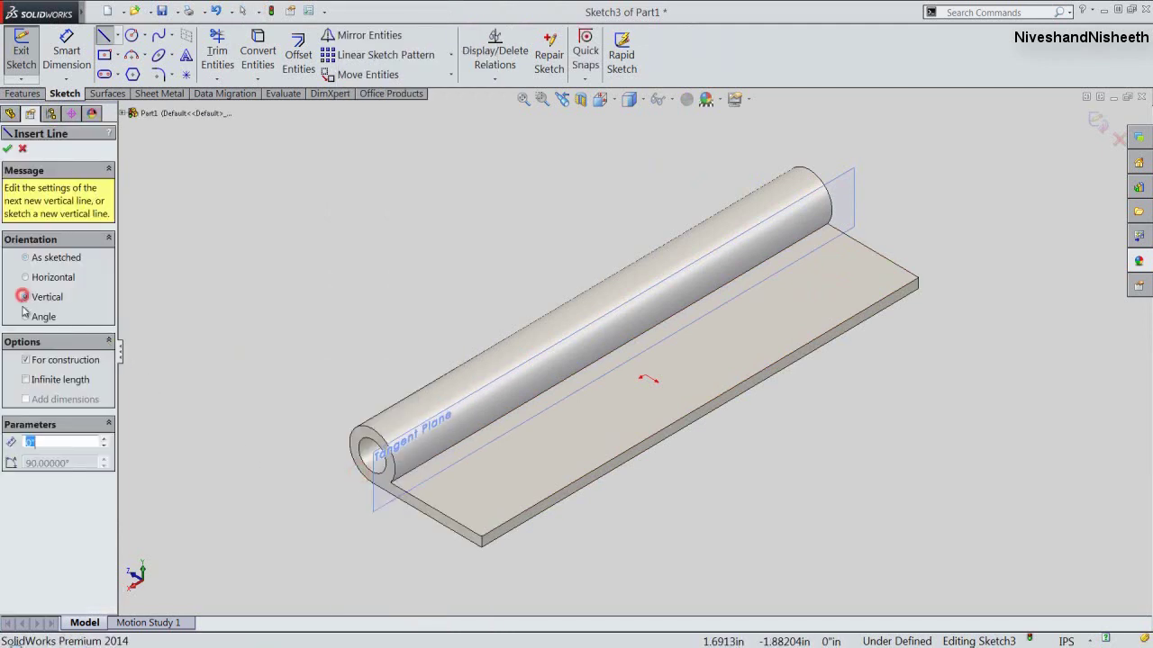
pyautogui.click(26, 380)
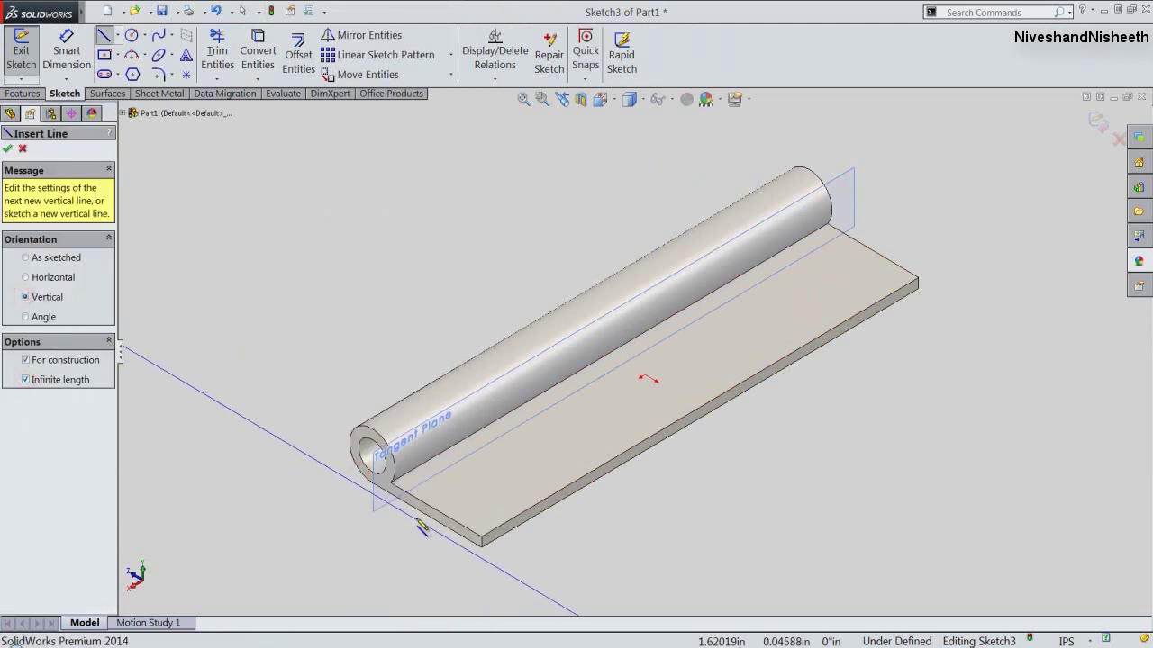
pyautogui.click(26, 278)
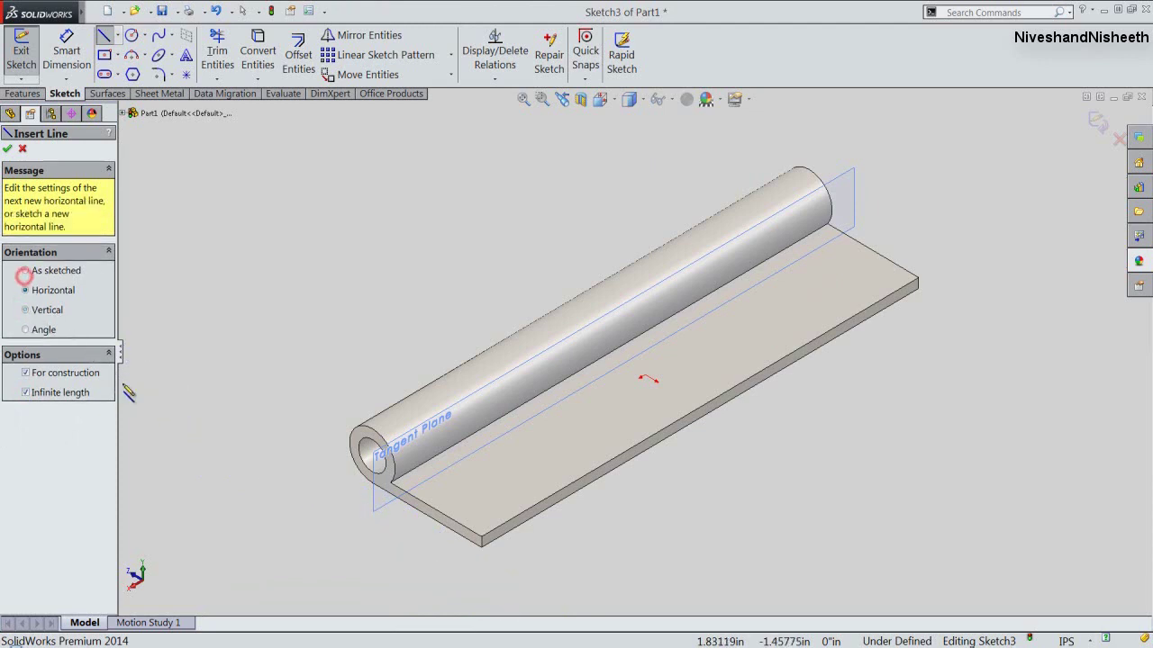
pyautogui.click(436, 514)
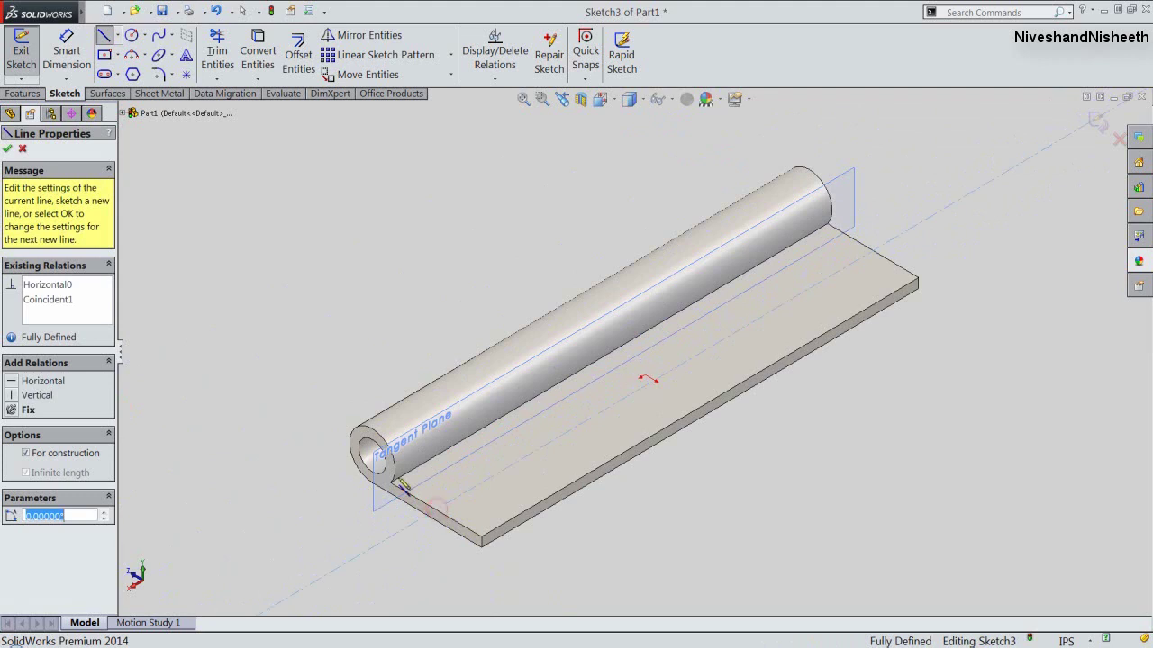
# Step: Draw a 1/8 inch diameter circle centred on the centerline near the far short end of the plate
pyautogui.rightClick(316, 381)
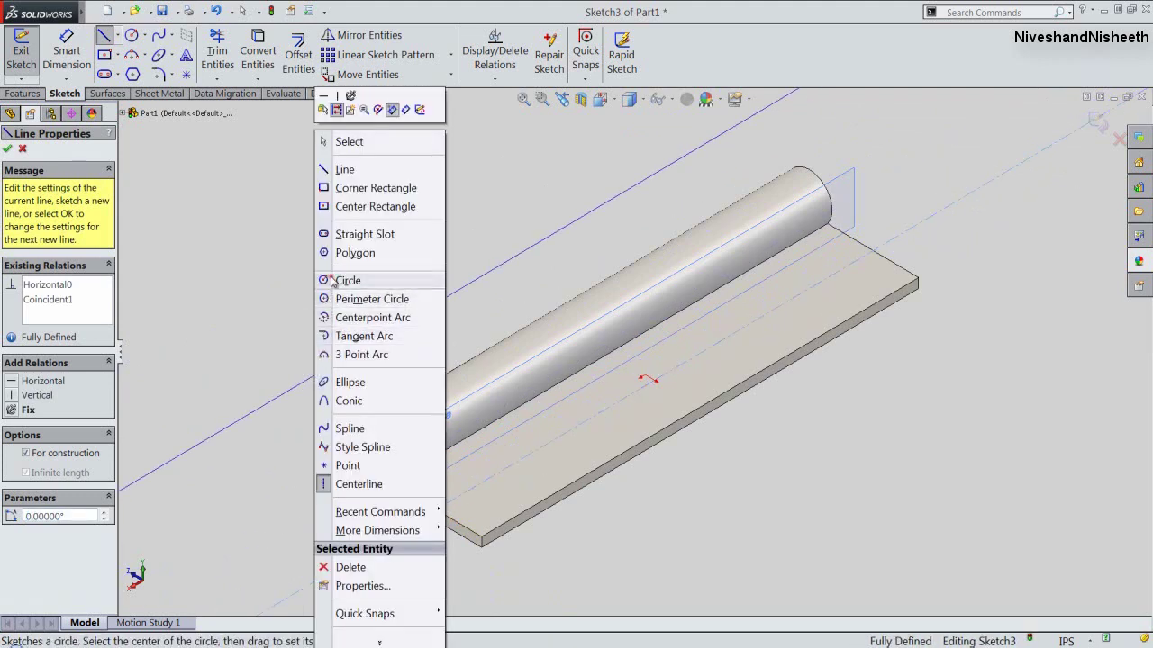
pyautogui.click(347, 280)
pyautogui.click(826, 280)
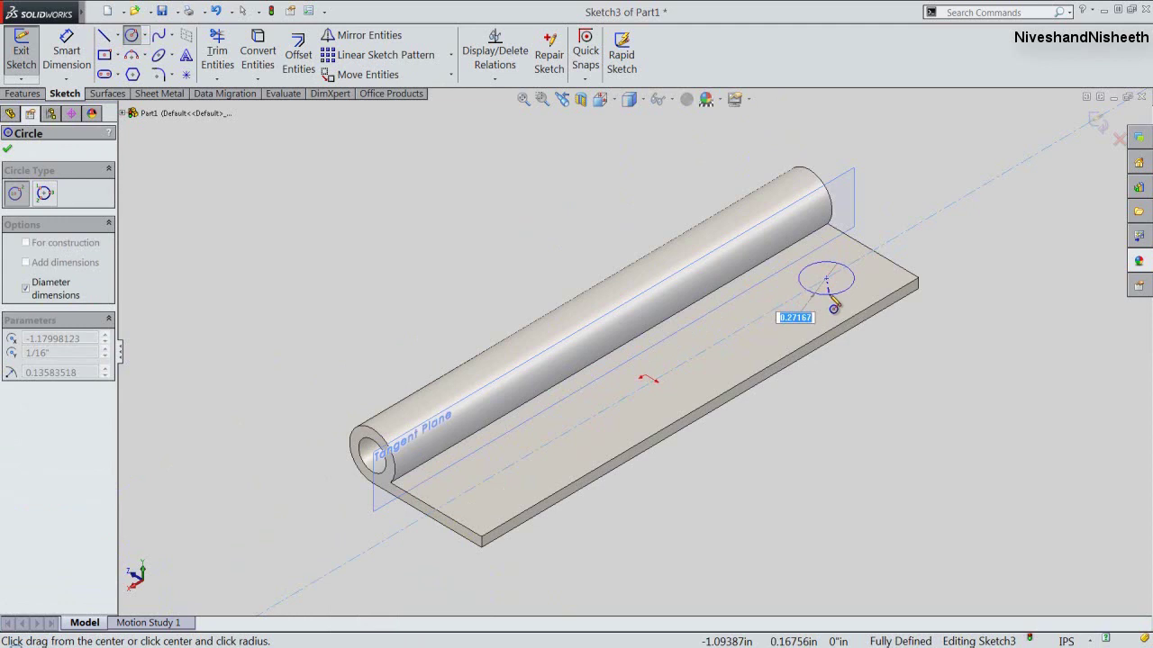
pyautogui.write('1/8')
pyautogui.press('Return')
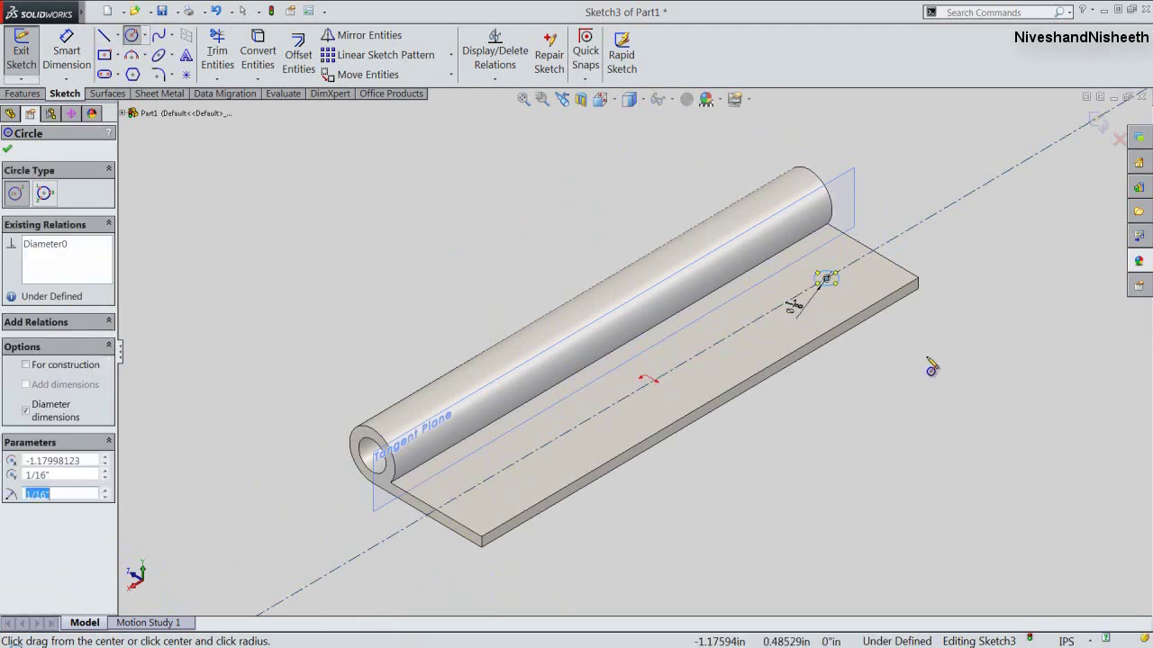
# Step: Dimension the circle's centre 1/2 inch from the plate's far short edge
pyautogui.rightClick(931, 367)
pyautogui.click(1021, 127)
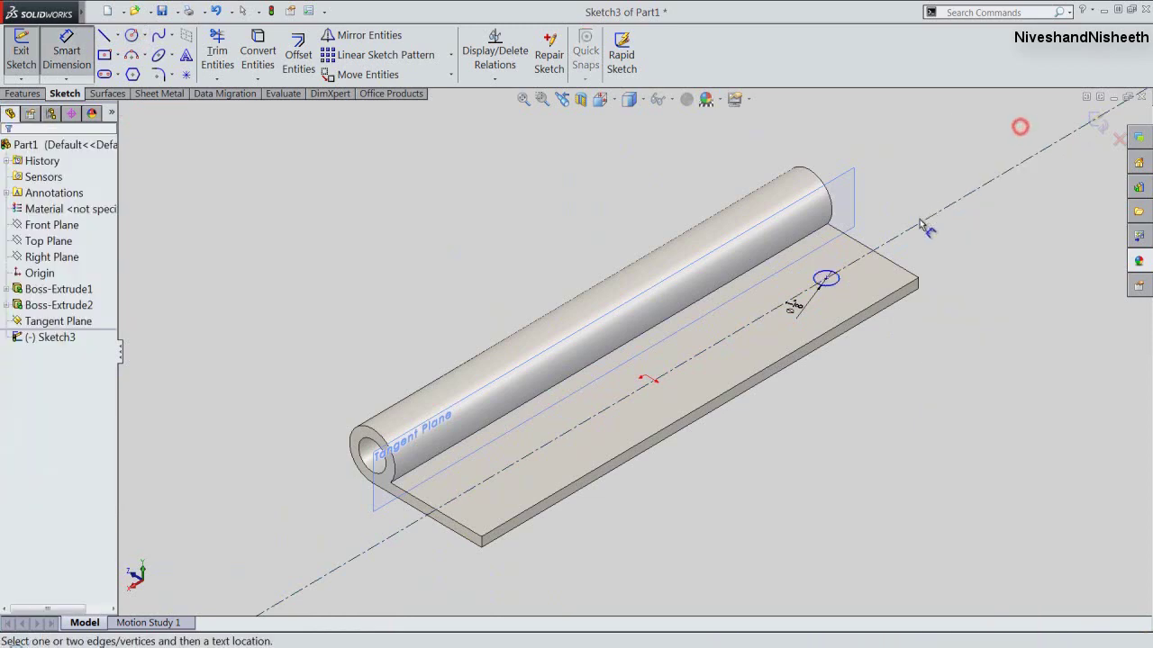
pyautogui.click(825, 278)
pyautogui.scroll(-3, 878, 284)
pyautogui.scroll(-4, 813, 296)
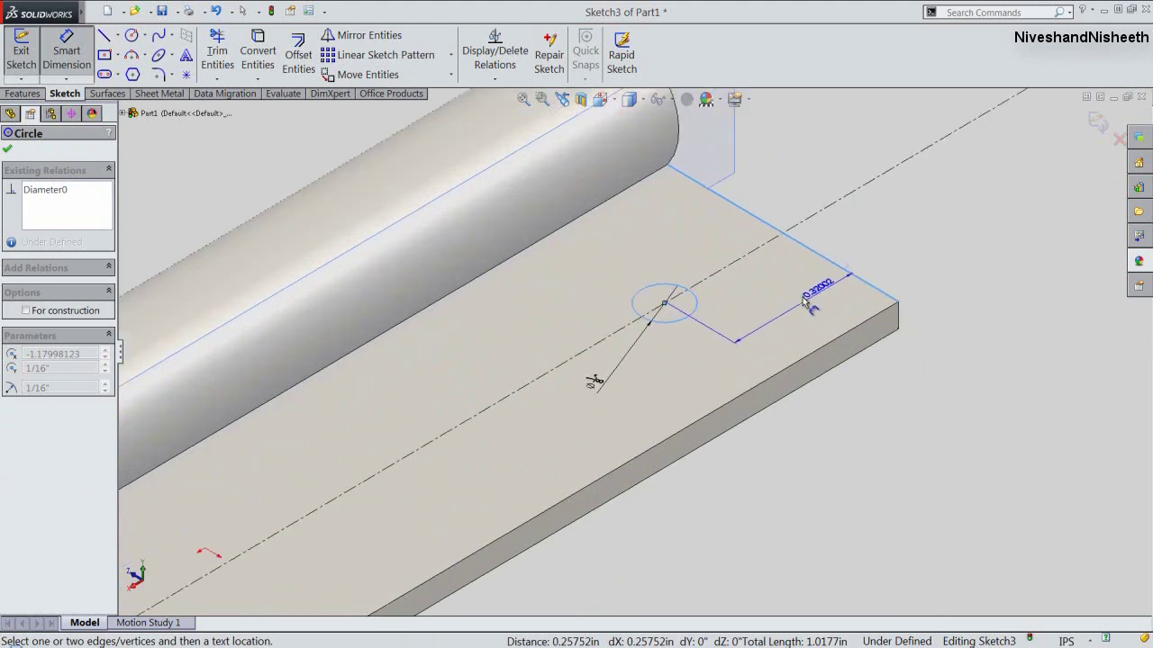
pyautogui.click(797, 303)
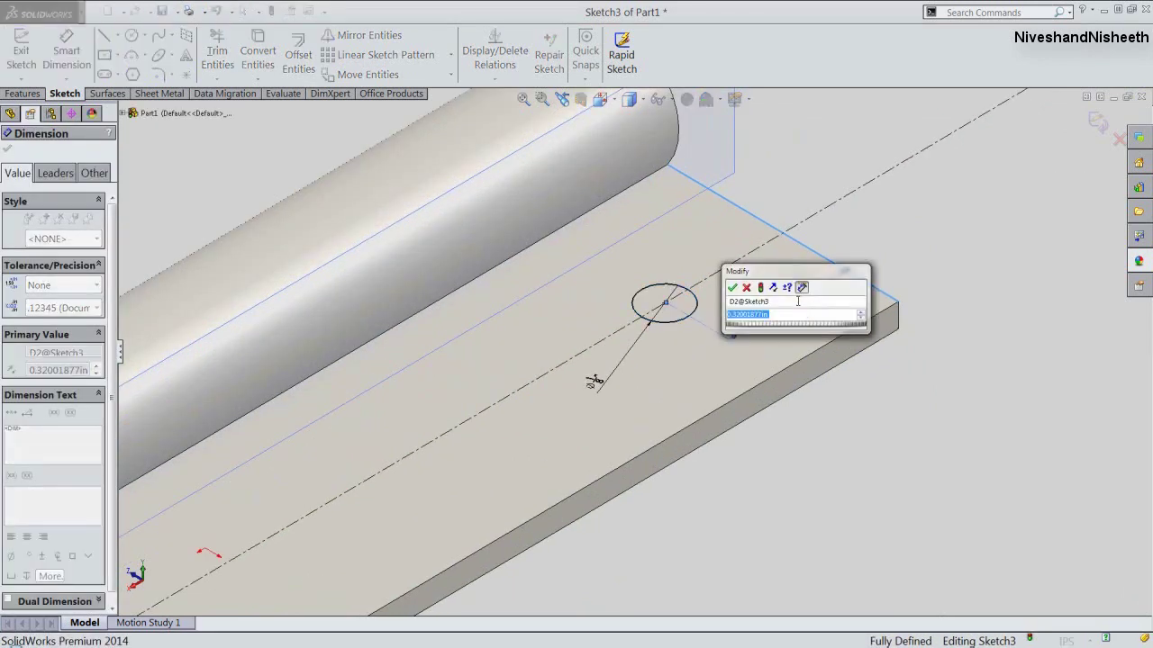
pyautogui.write('1/2')
pyautogui.press('Return')
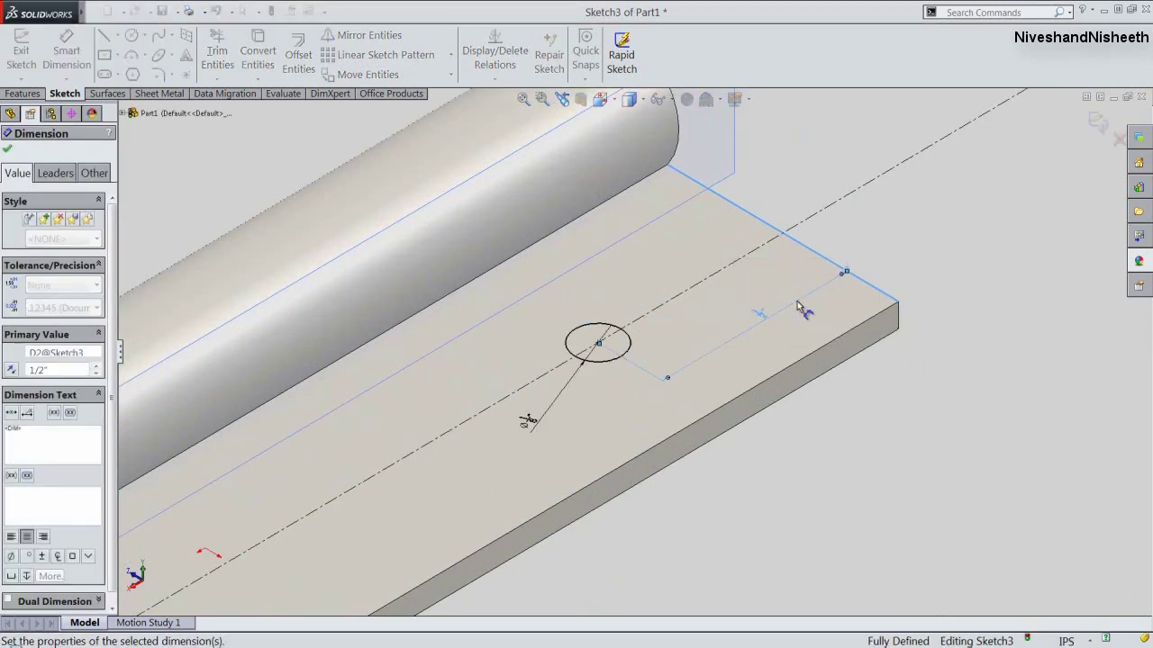
pyautogui.rightClick(916, 290)
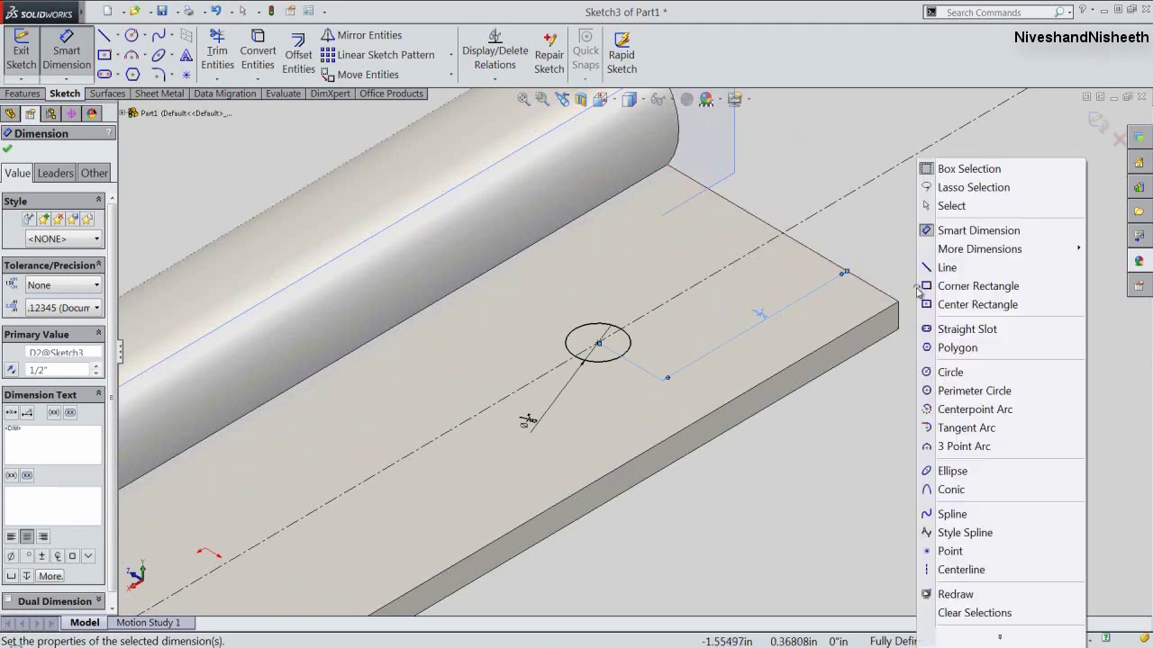
pyautogui.click(945, 206)
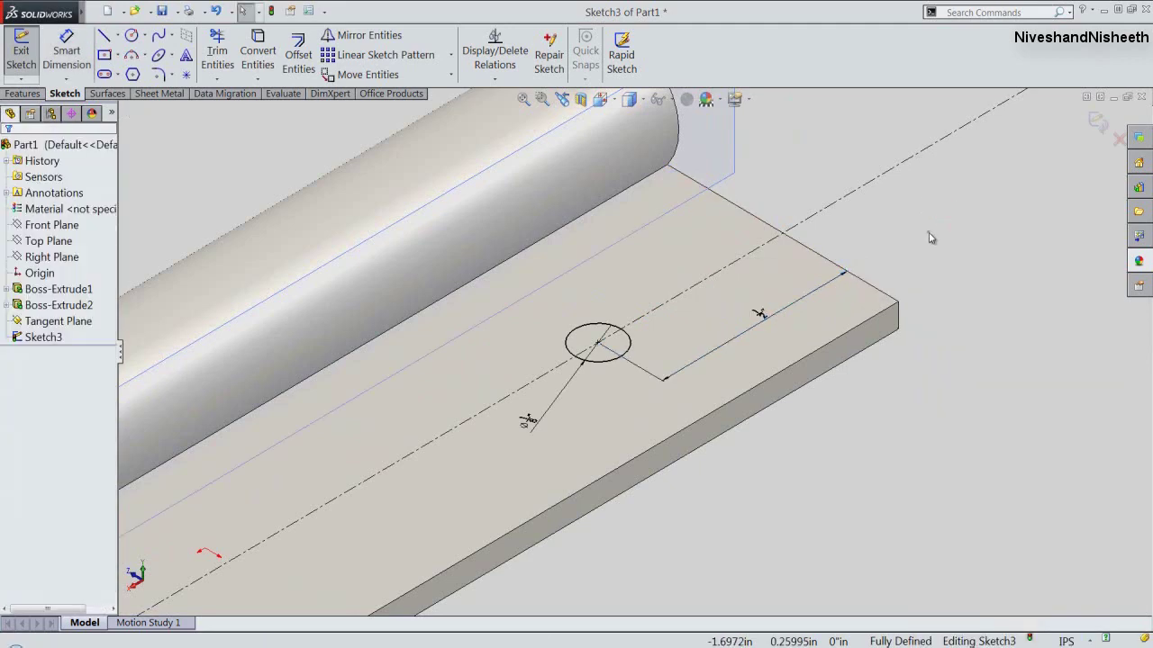
# Step: Finish the sketch and cut the hole Through All the plate
pyautogui.rightClick(937, 212)
pyautogui.click(1034, 10)
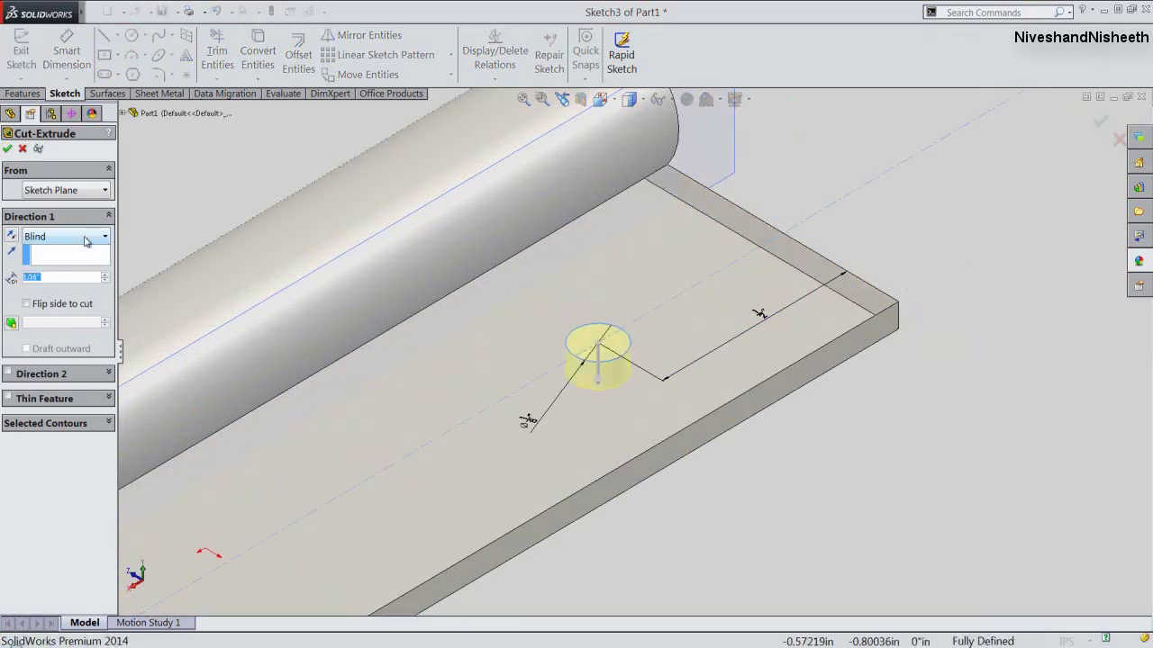
pyautogui.click(83, 236)
pyautogui.click(48, 265)
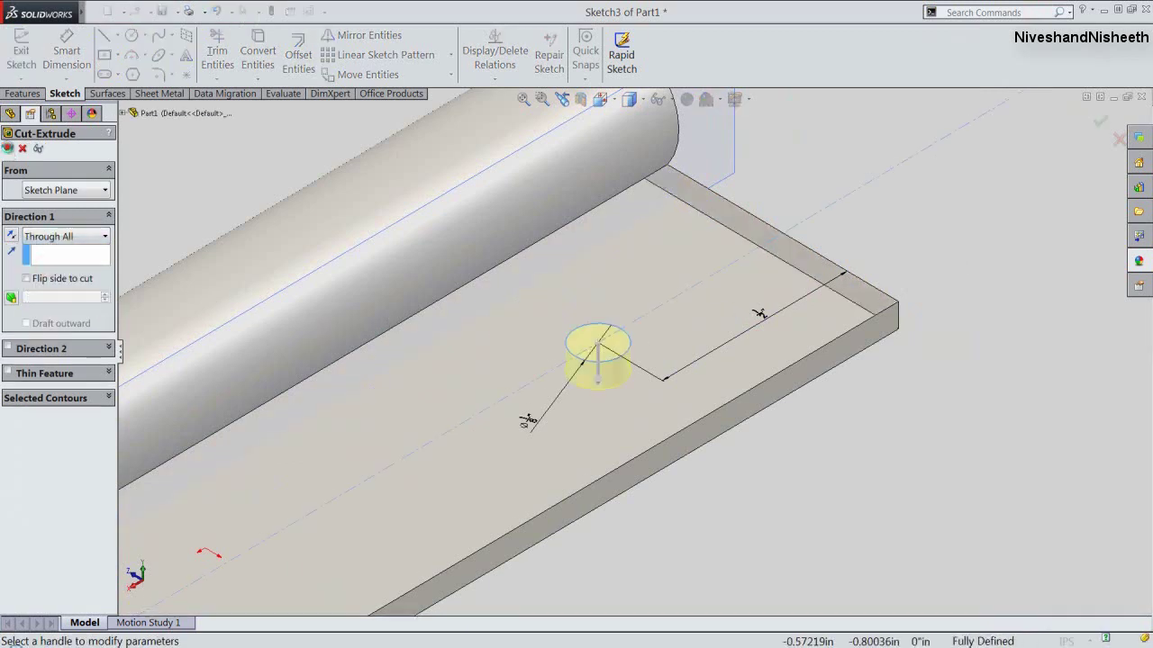
pyautogui.press('Return')
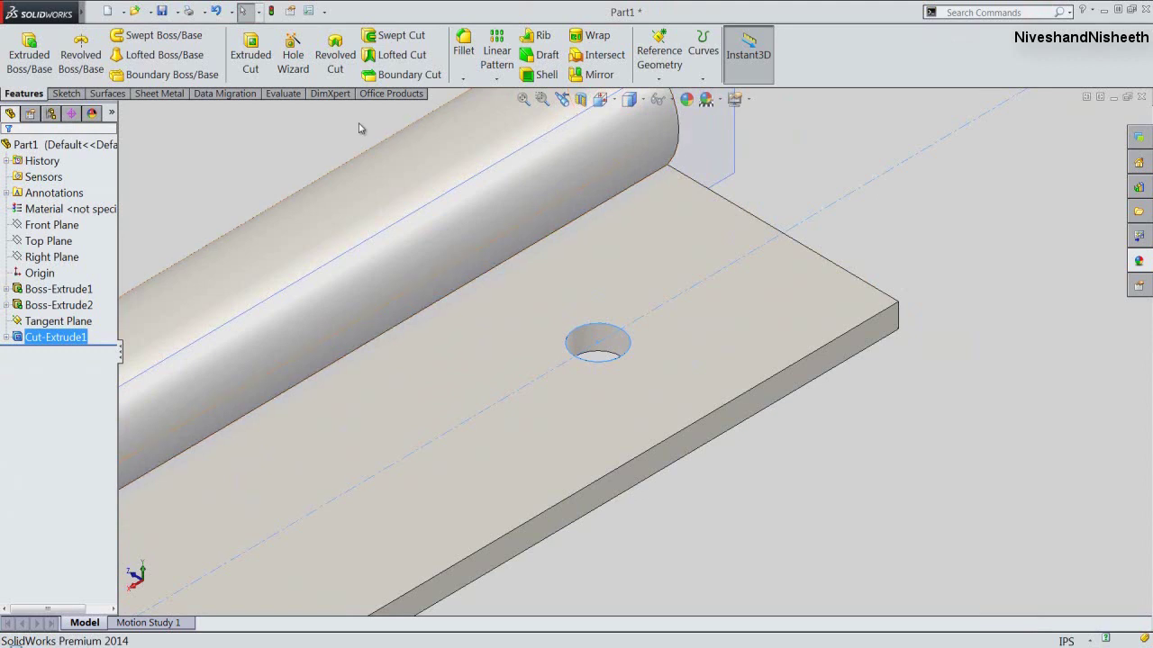
# Step: Chamfer the hole's upper edge using Distance distance with Equal distance enabled and a 1/32 inch distance
pyautogui.click(628, 335)
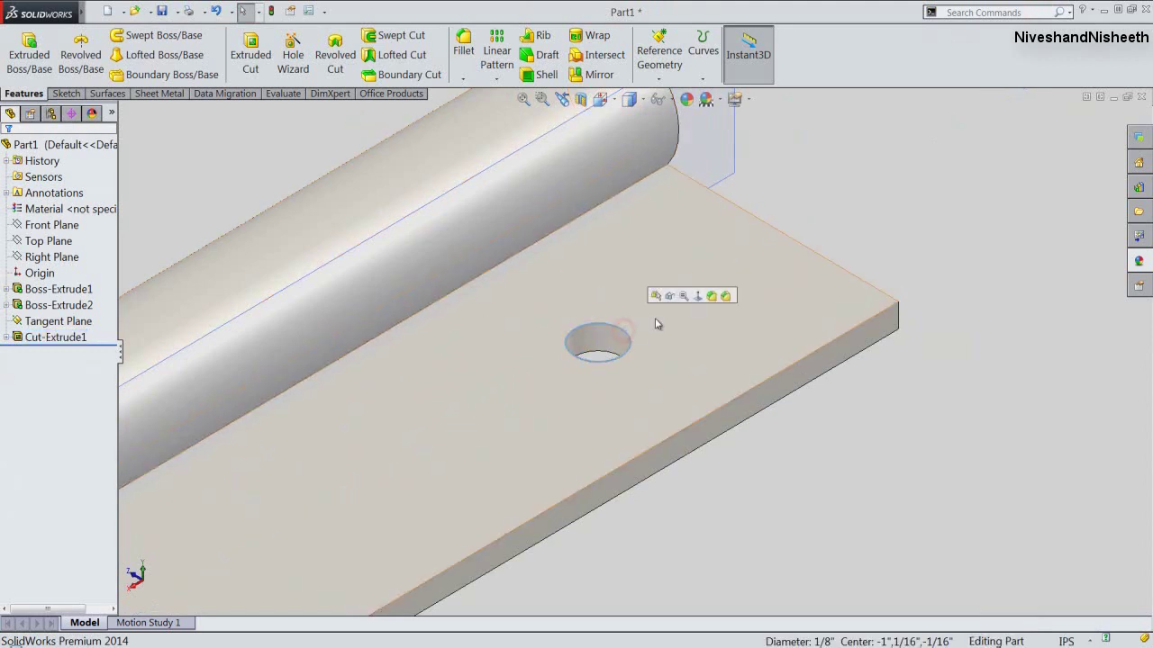
pyautogui.click(726, 296)
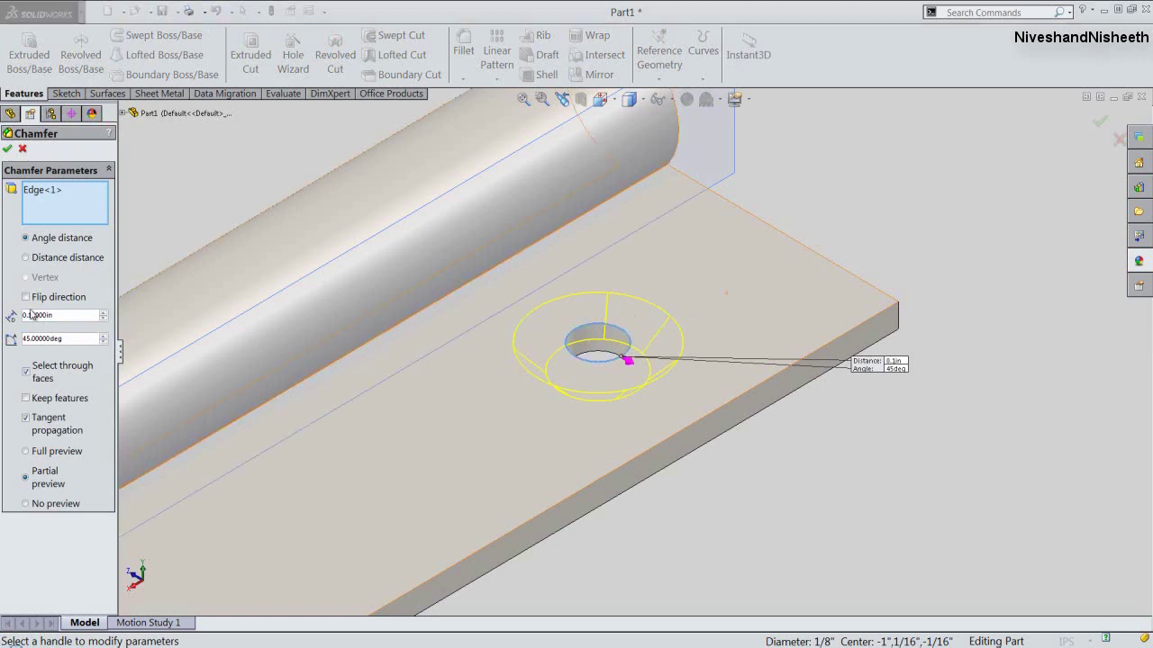
pyautogui.click(25, 258)
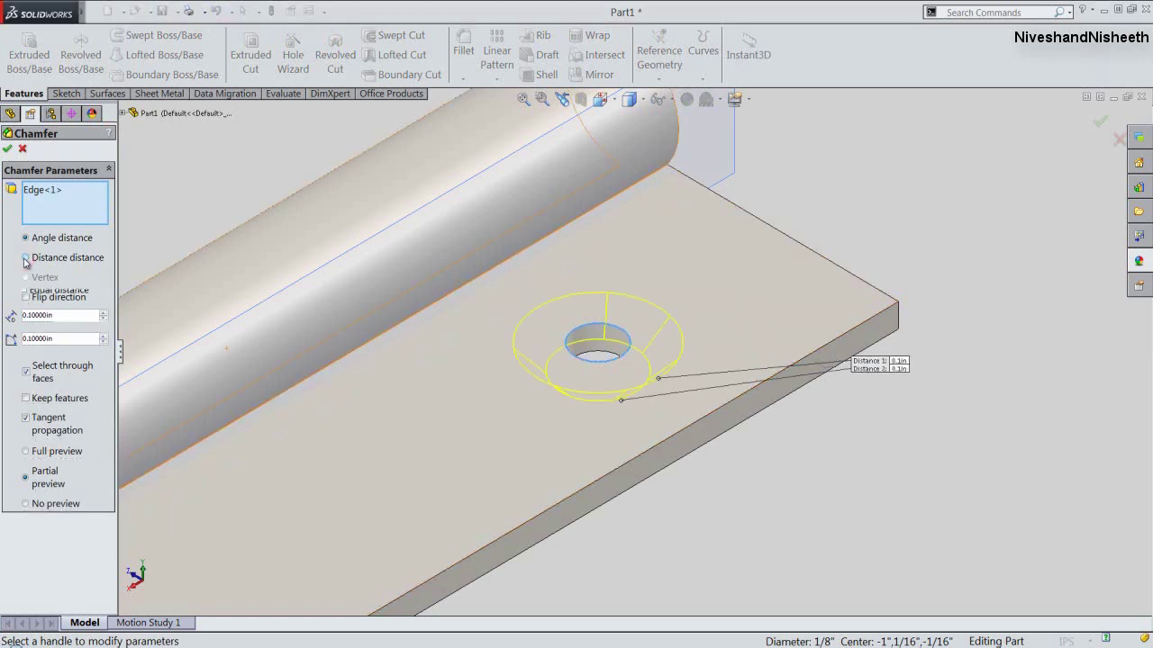
pyautogui.doubleClick(60, 314)
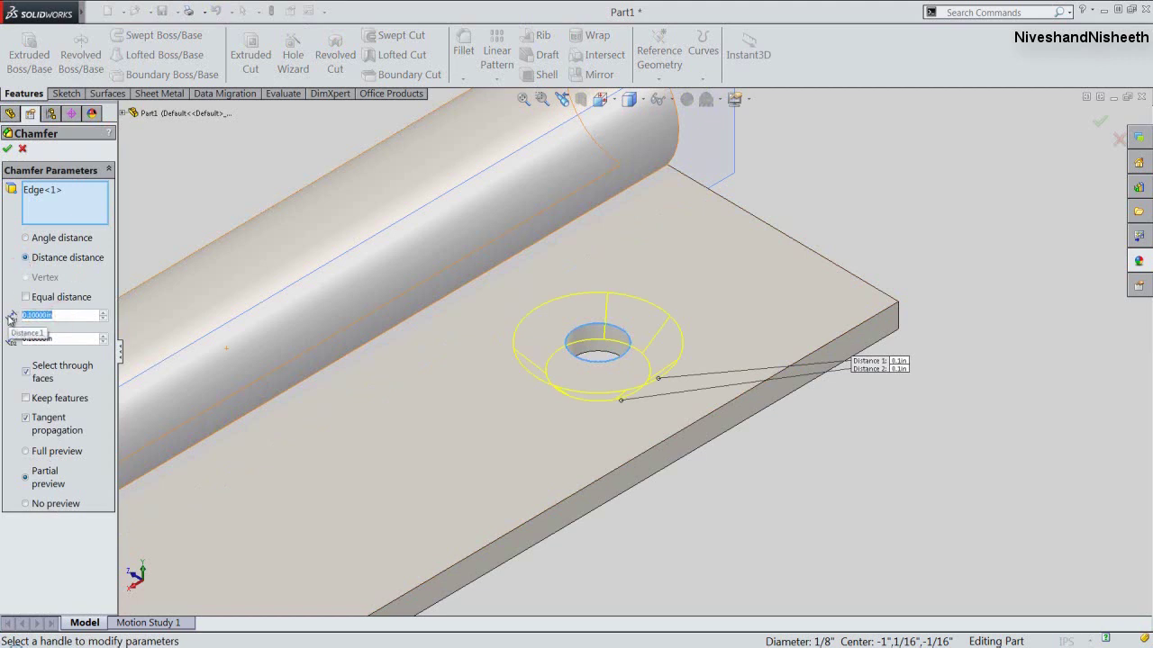
pyautogui.write('1/32')
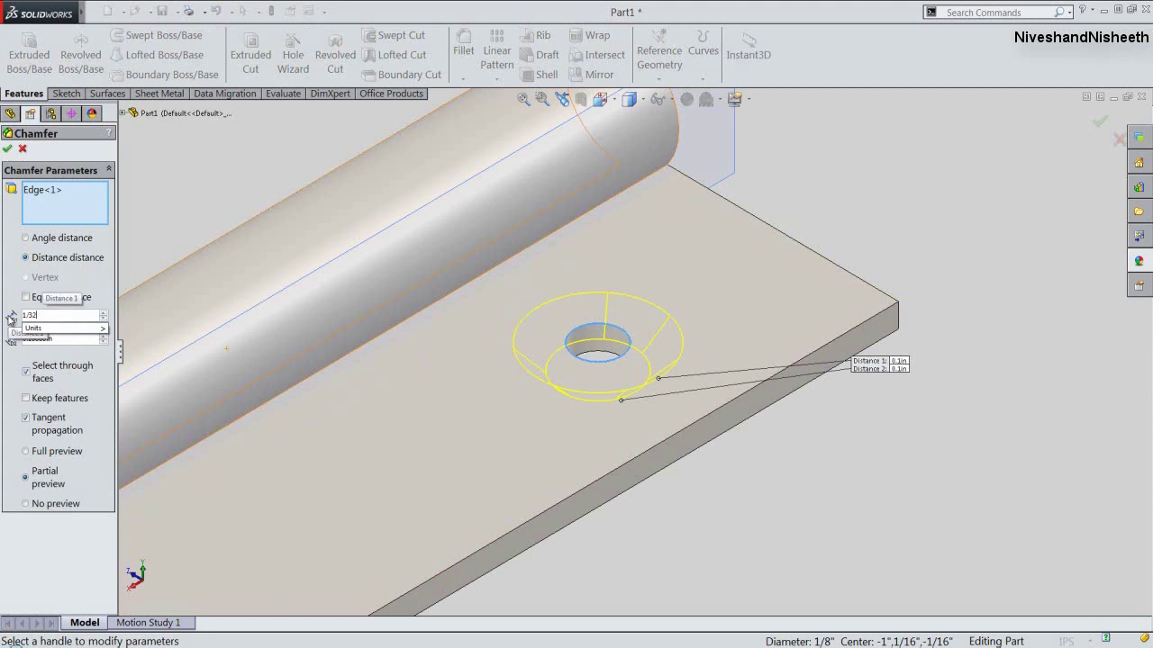
pyautogui.press('Return')
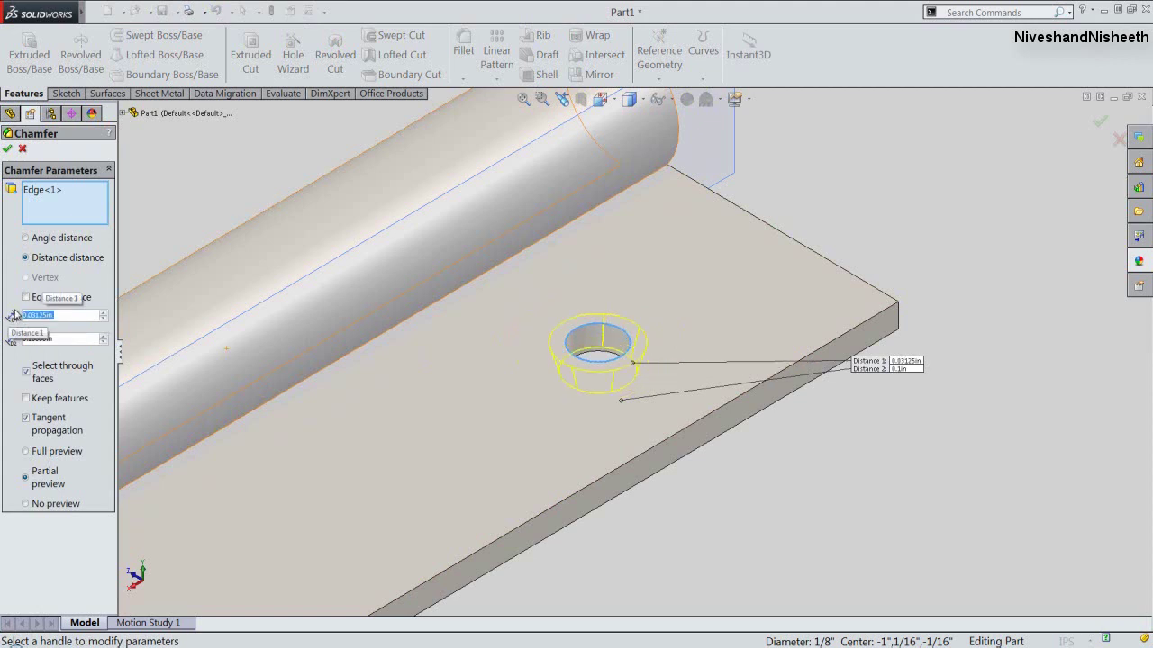
pyautogui.click(27, 298)
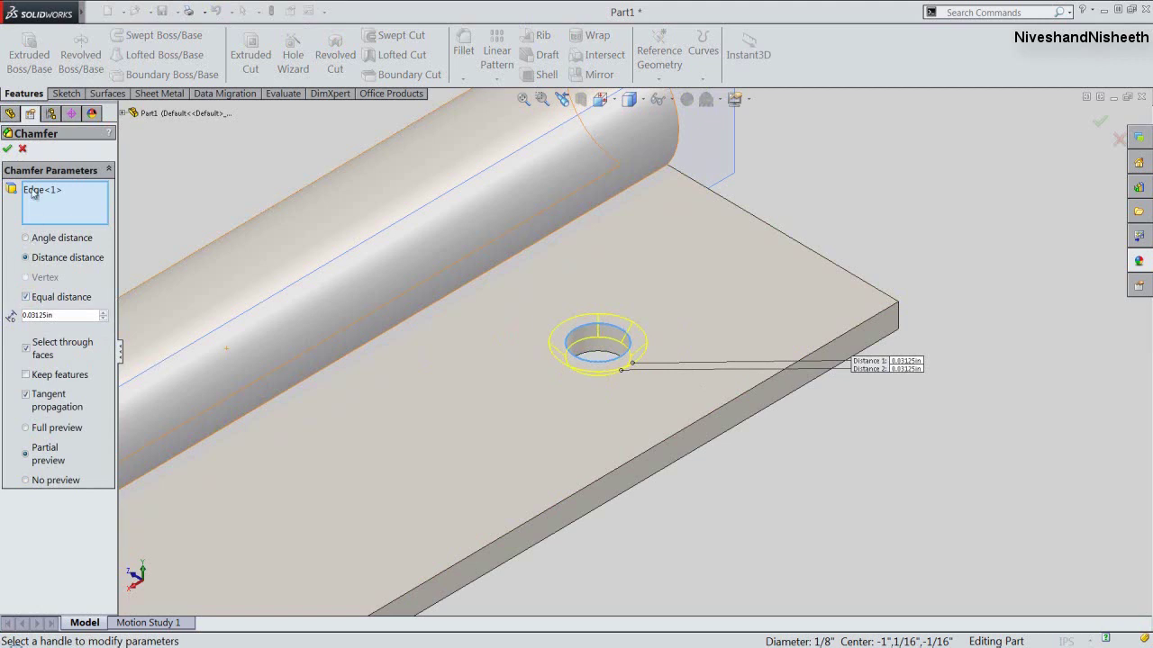
pyautogui.press('Return')
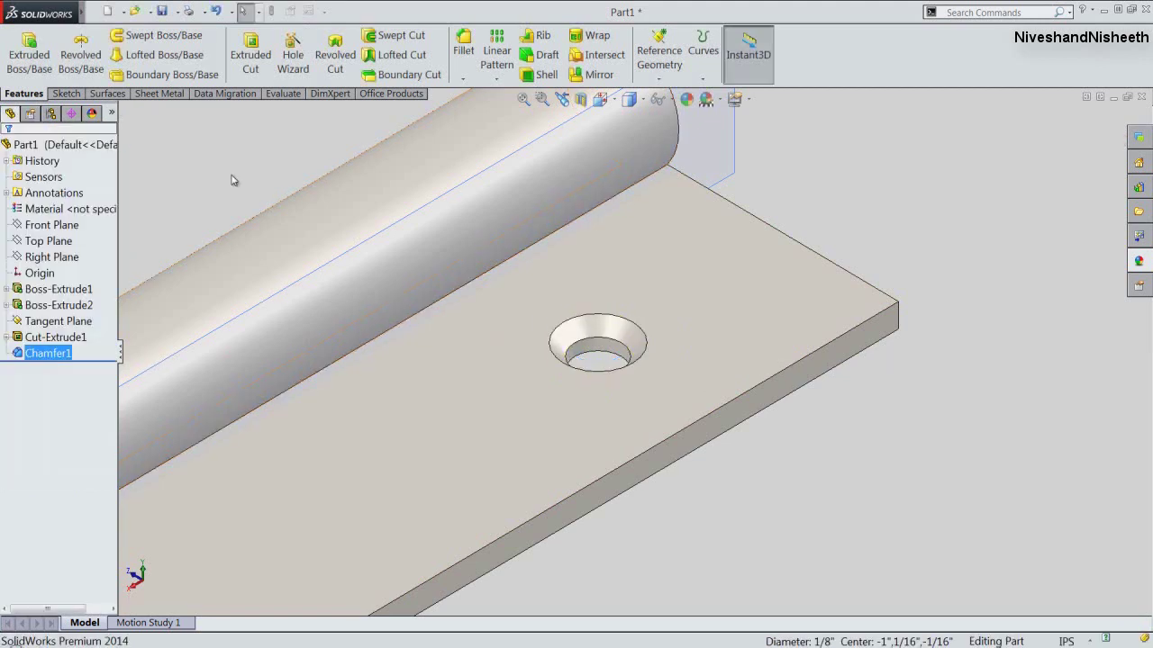
# Step: Fit the whole hinge leaf in view and hide the Tangent Plane
pyautogui.click(523, 99)
pyautogui.click(371, 198)
pyautogui.click(55, 321)
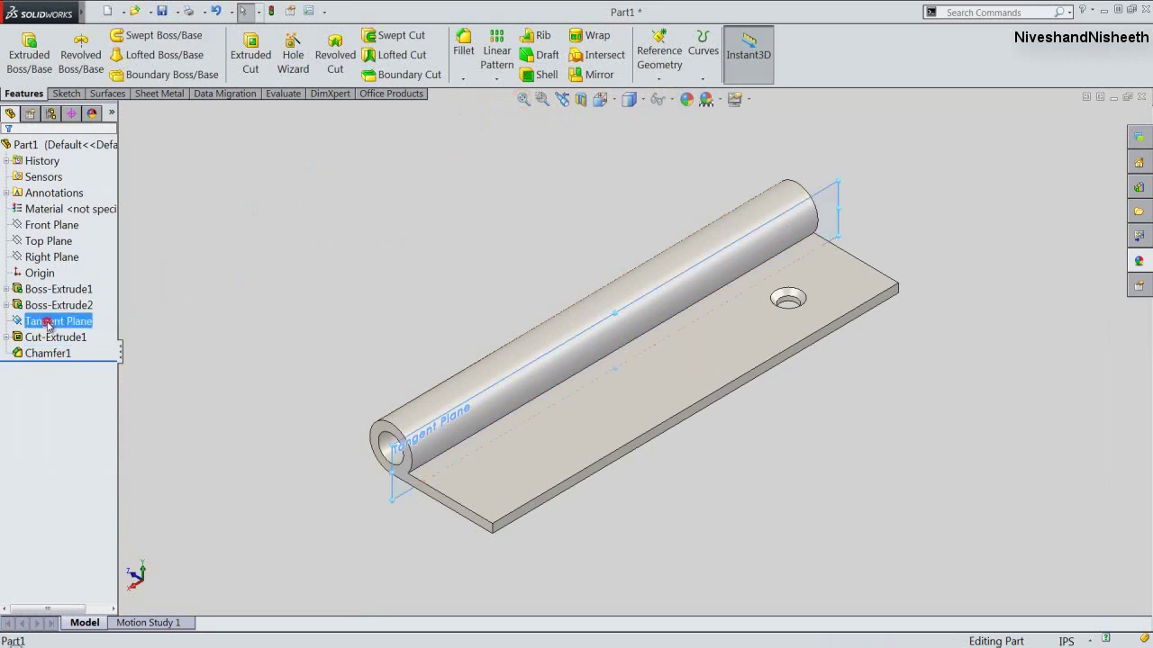
pyautogui.click(70, 305)
pyautogui.click(342, 298)
# Step: Start a Linear Pattern of Cut-Extrude1 and Chamfer1 along the plate's long outer edge, reversing the direction to run along the plate
pyautogui.click(28, 354)
pyautogui.keyDown('ctrl'); pyautogui.click(18, 338); pyautogui.keyUp('ctrl')
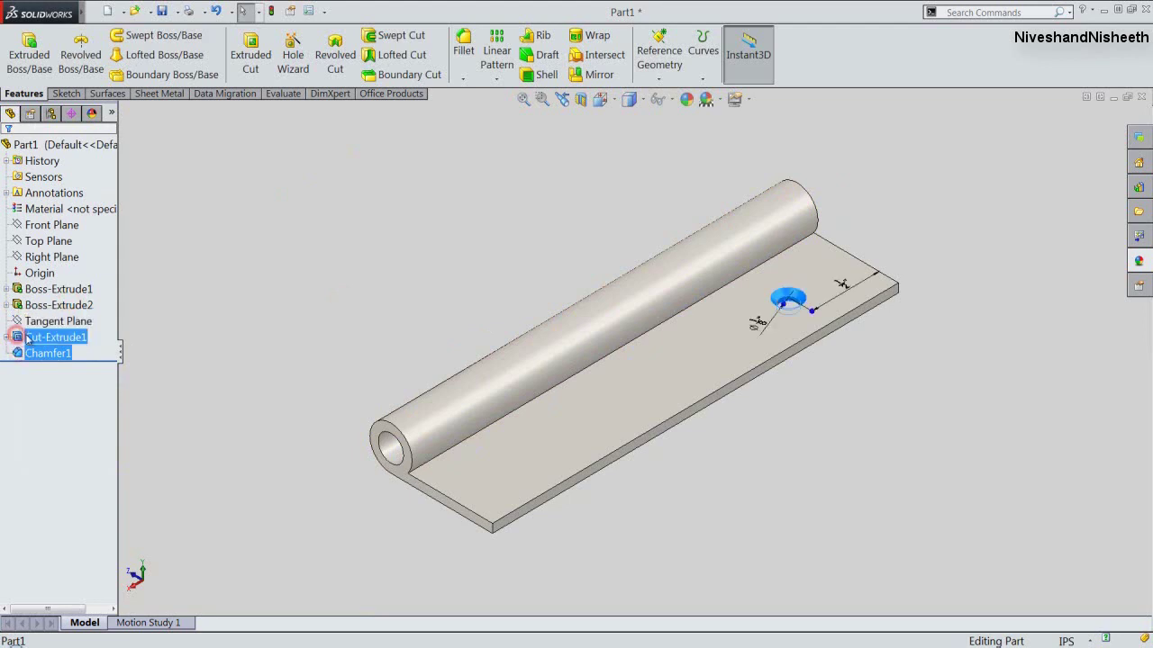
pyautogui.click(496, 52)
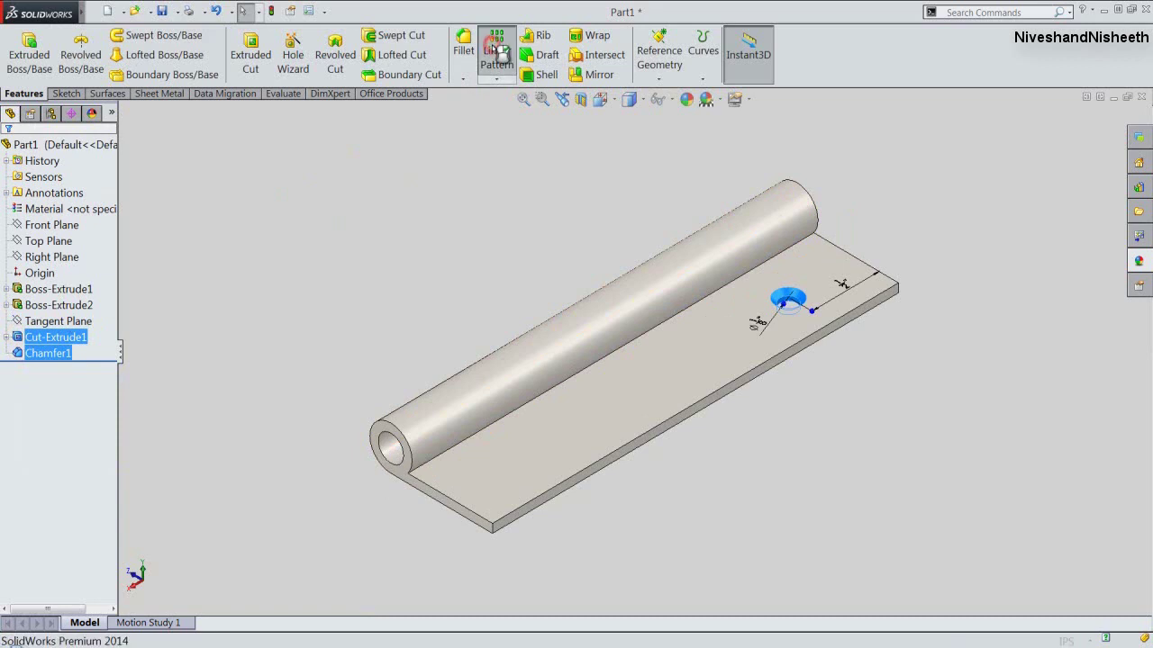
pyautogui.click(673, 420)
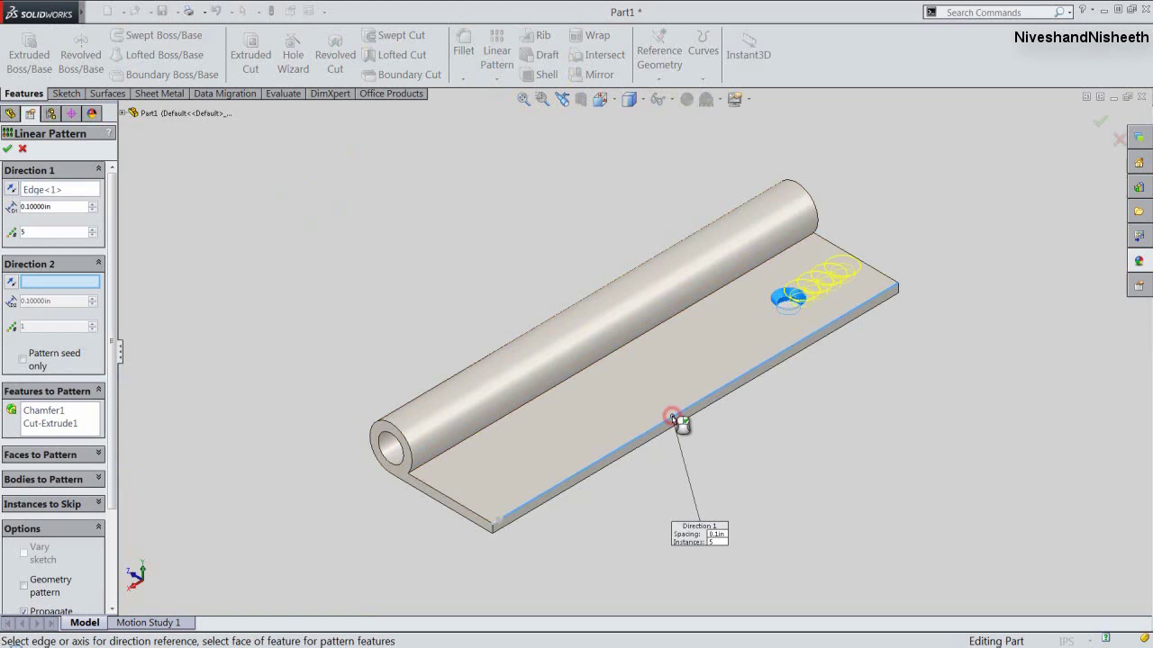
pyautogui.click(11, 189)
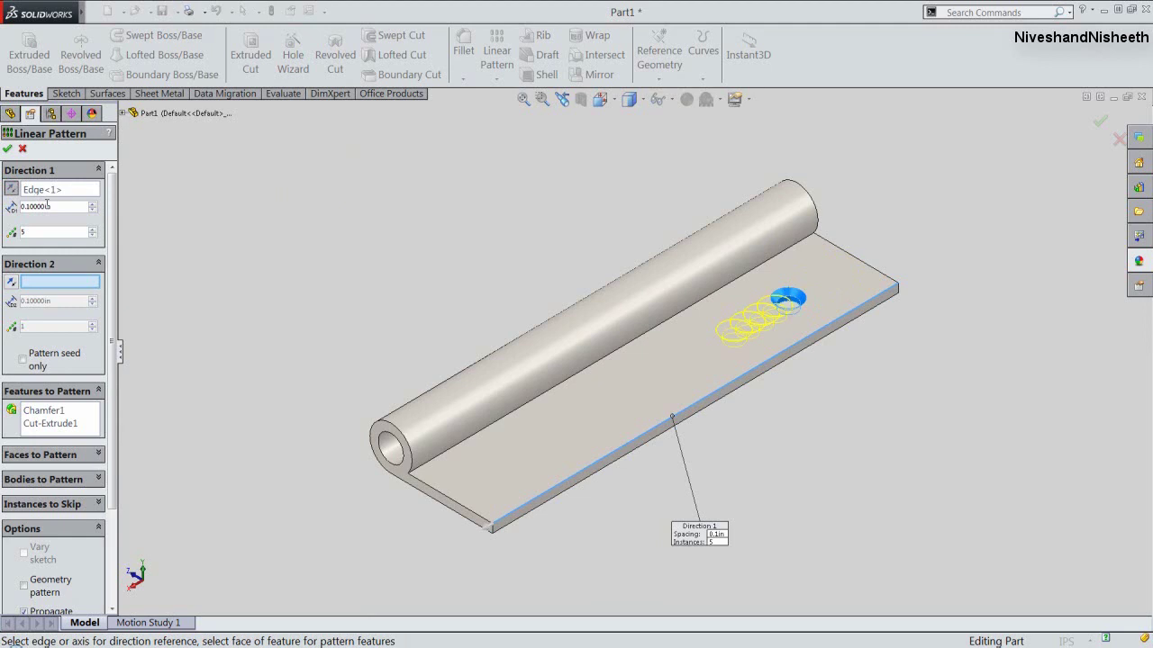
# Step: Set the pattern's spacing to 1 inch with 3 instances and create it
pyautogui.doubleClick(62, 206)
pyautogui.write('1')
pyautogui.press('Return')
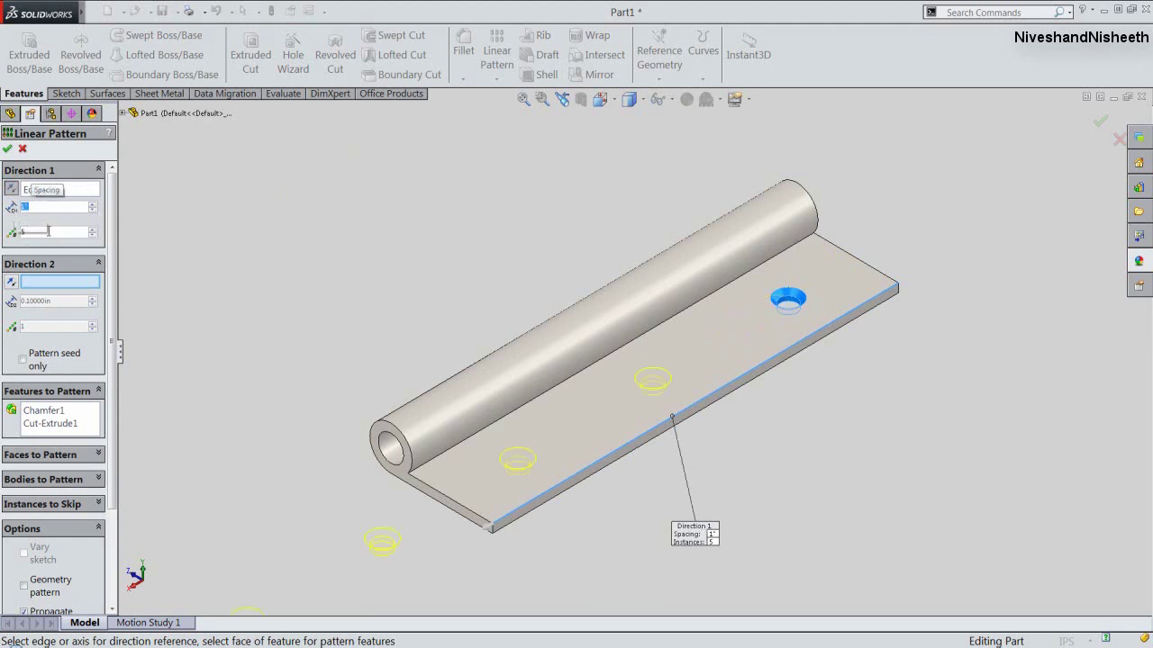
pyautogui.doubleClick(49, 231)
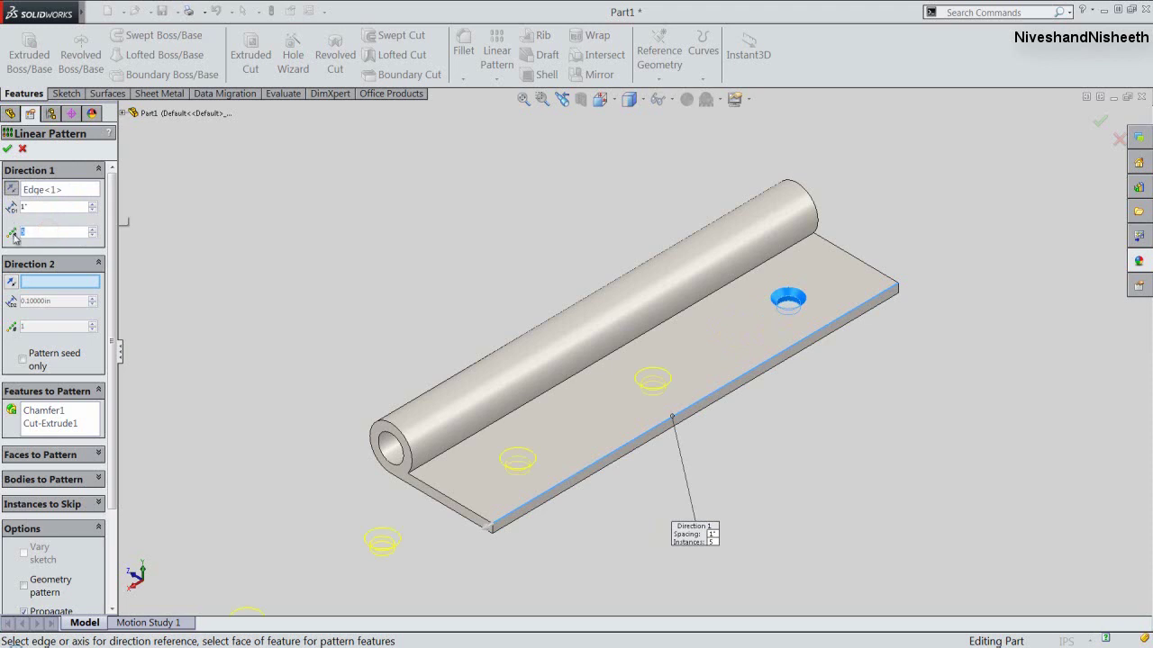
pyautogui.write('3')
pyautogui.press('Return')
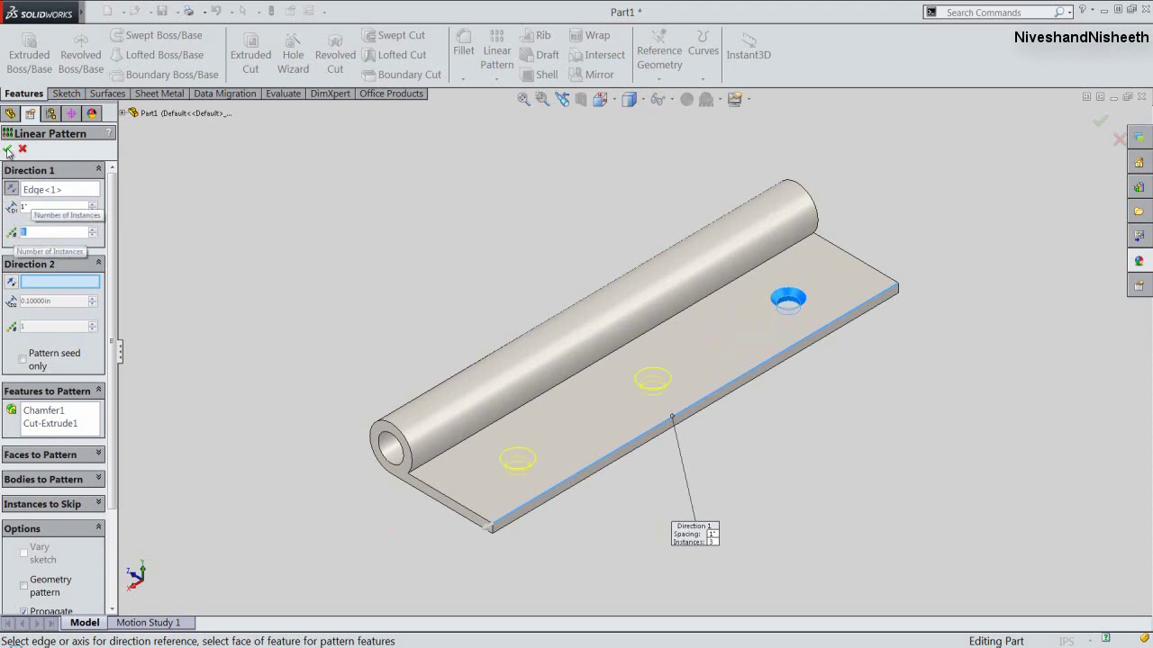
pyautogui.rightClick(379, 228)
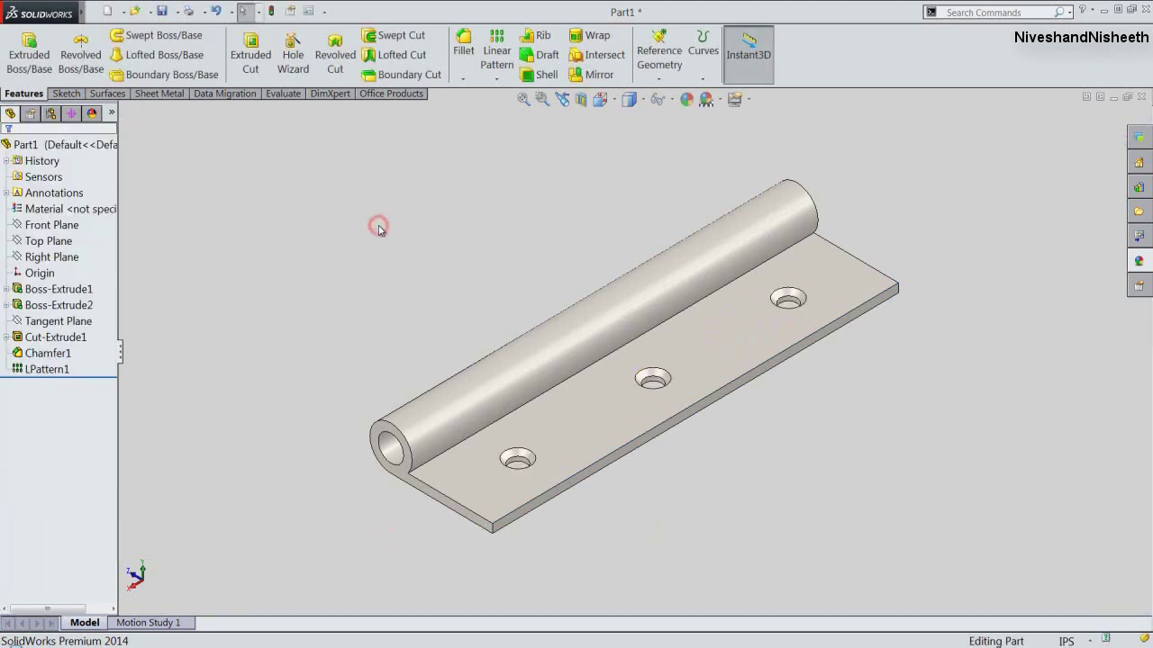
# Step: Start saving the part and create a new folder named Hinge inside the Door of Shelf folder
pyautogui.scroll(-2, 600, 417)
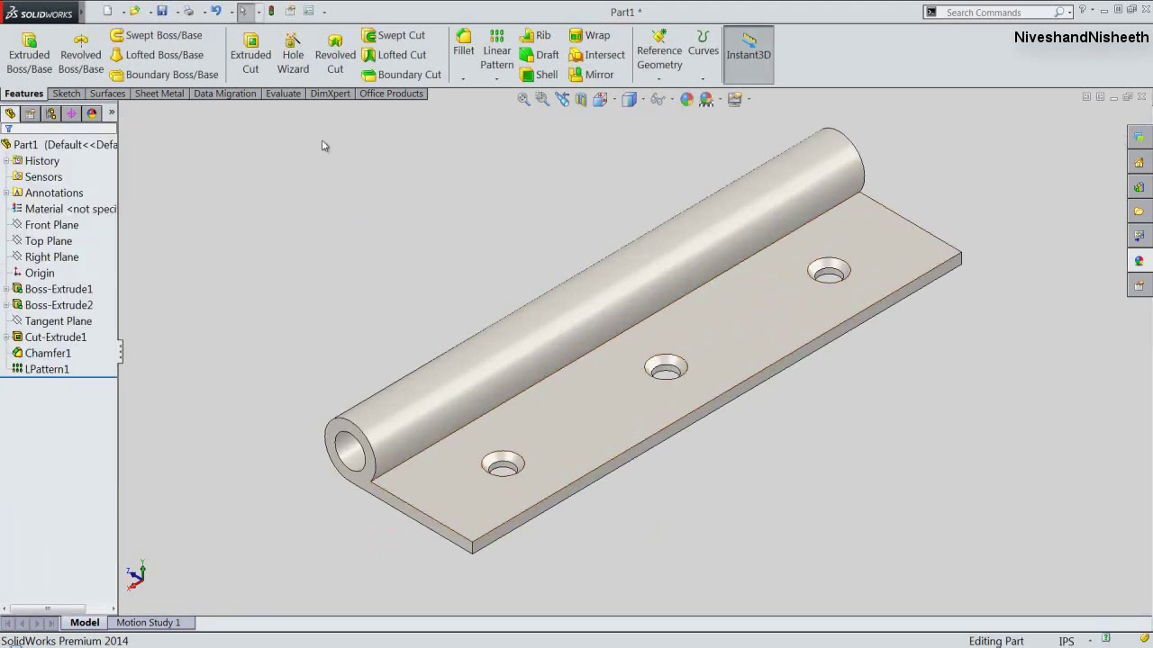
pyautogui.click(162, 12)
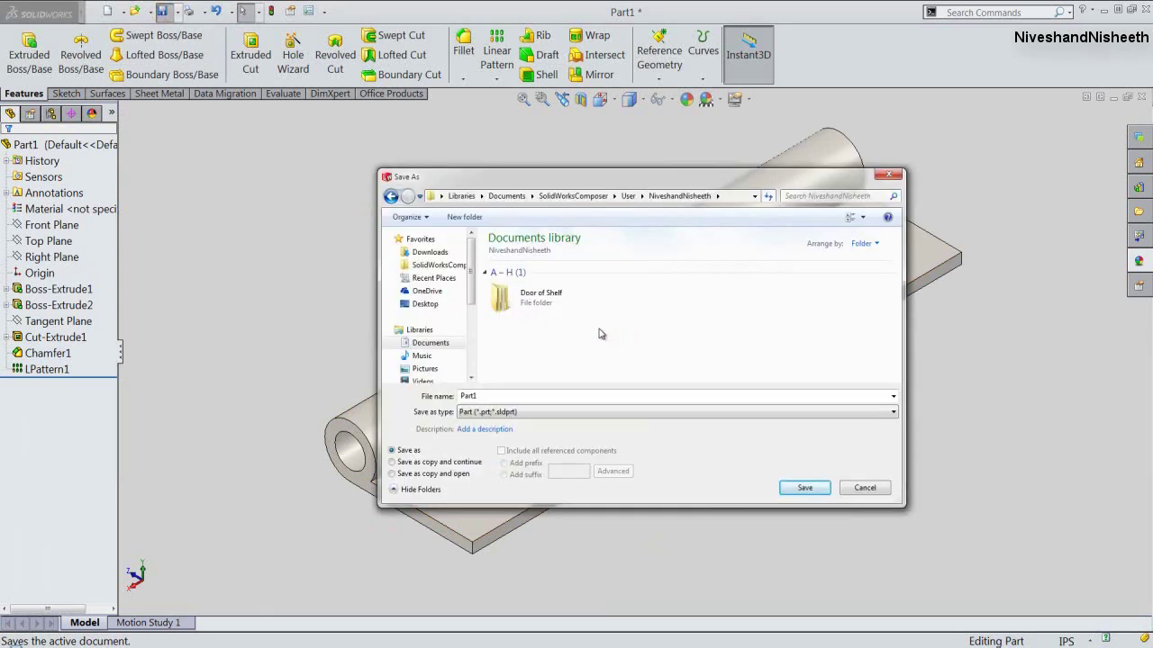
pyautogui.doubleClick(535, 305)
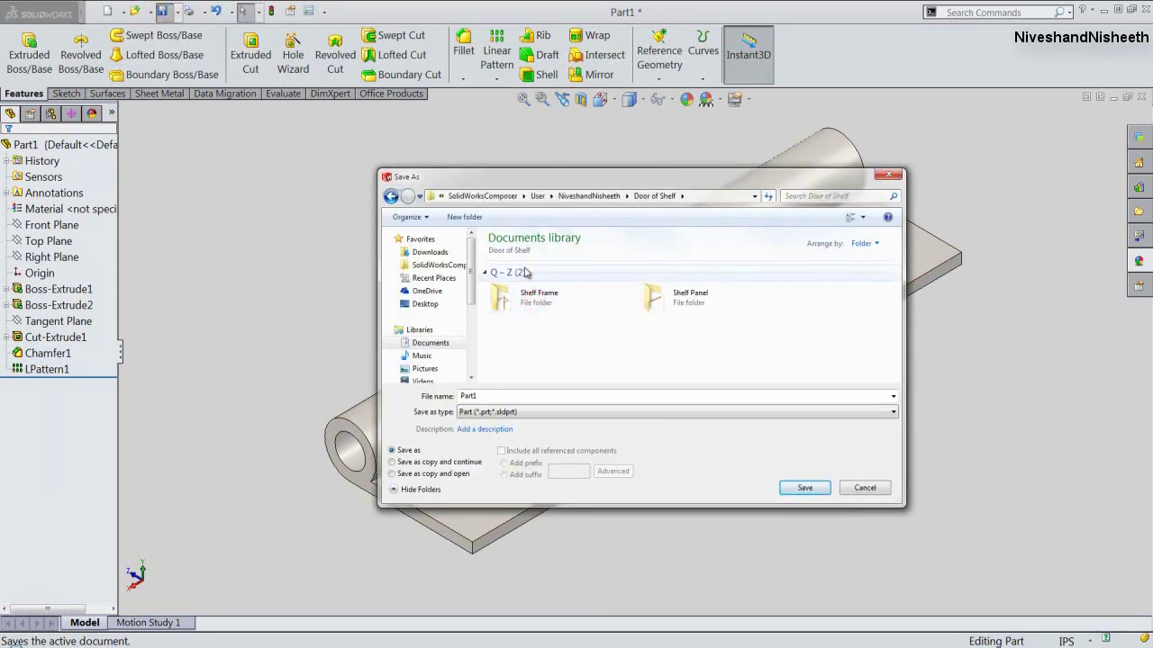
pyautogui.click(474, 218)
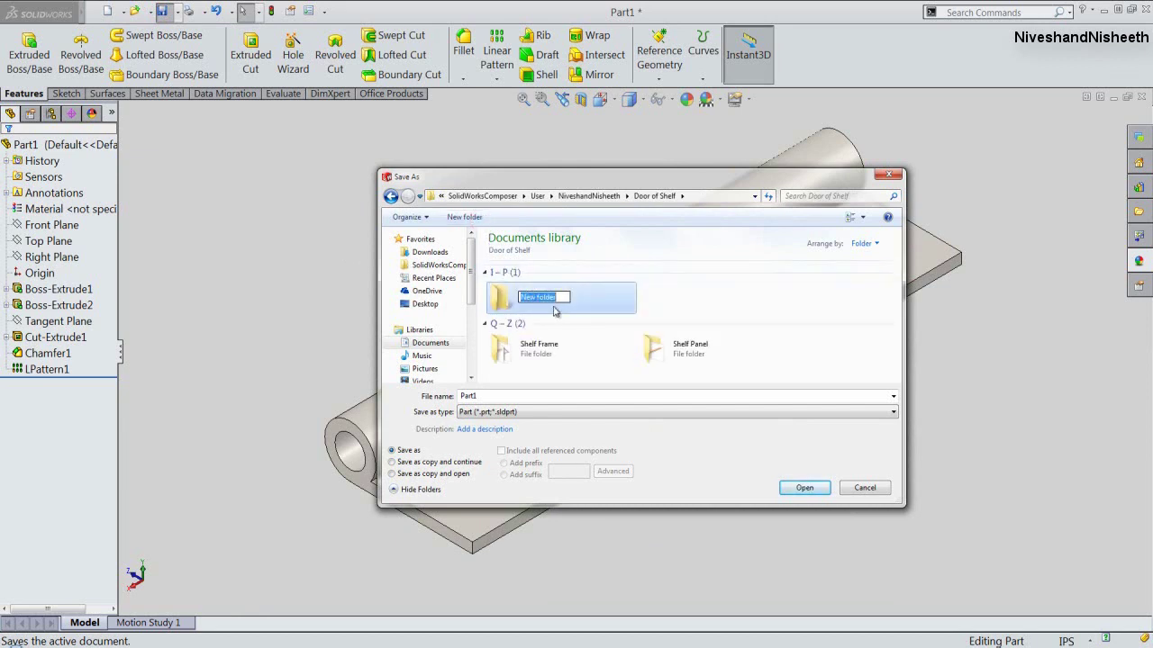
pyautogui.write('Hinge')
pyautogui.click(658, 296)
# Step: Save the part as Part1 in the Hinge folder
pyautogui.click(558, 299)
pyautogui.doubleClick(559, 299)
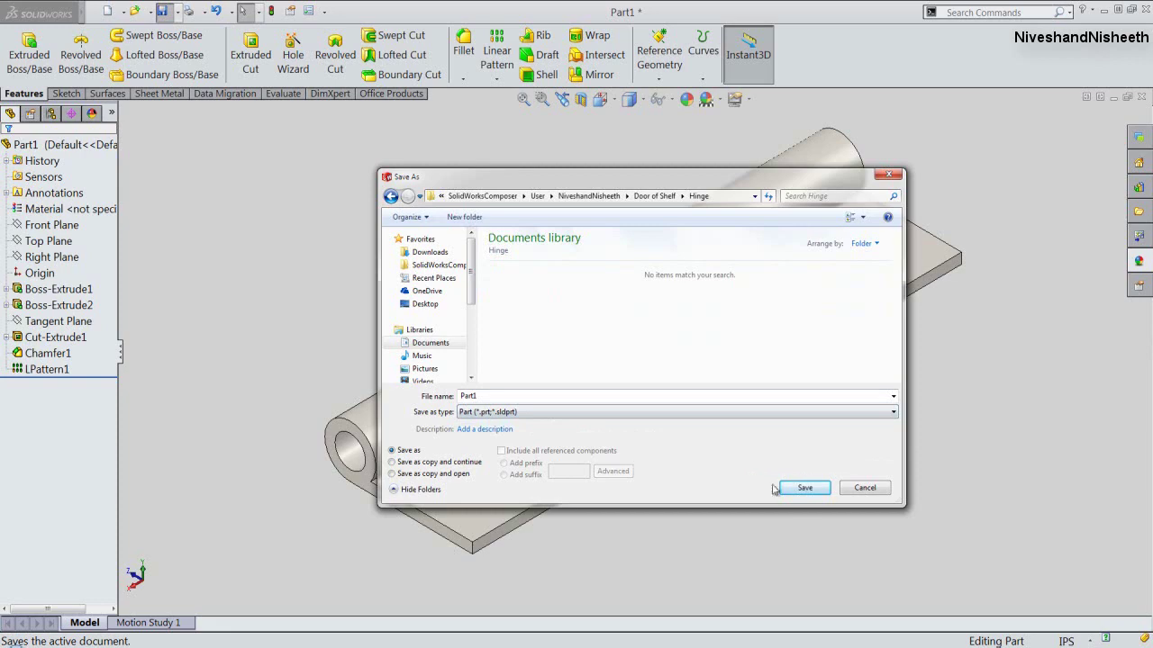
pyautogui.click(804, 487)
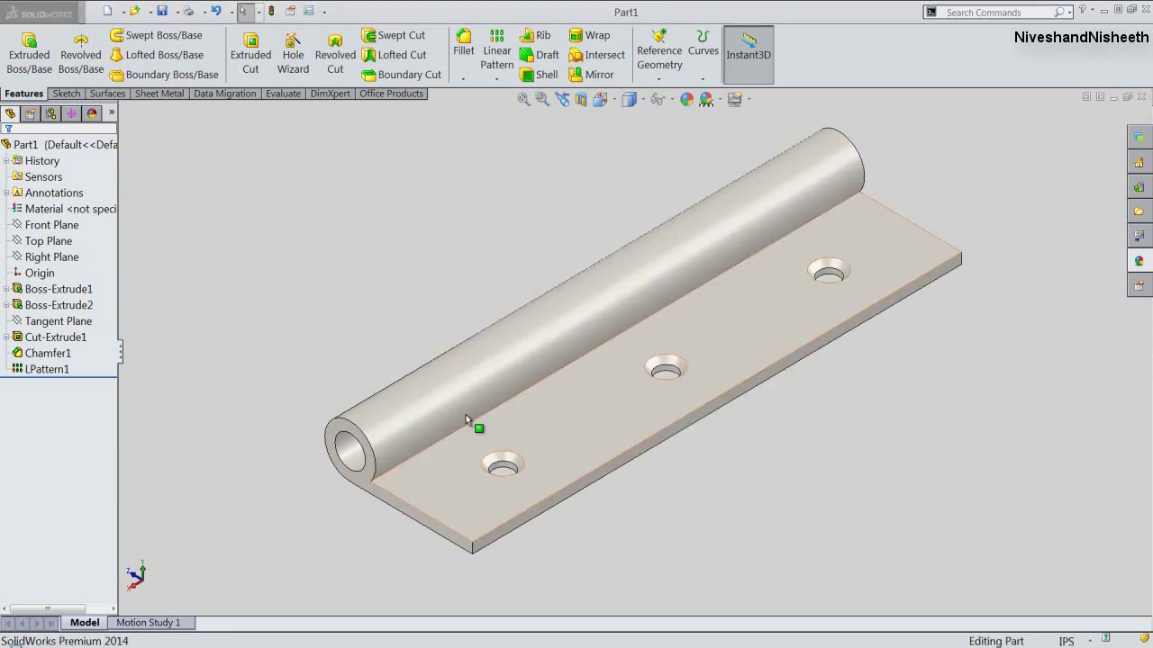
# Step: Start an Extruded Cut sketch on the leaf's near end face and convert that face's outline into sketch entities
pyautogui.click(247, 63)
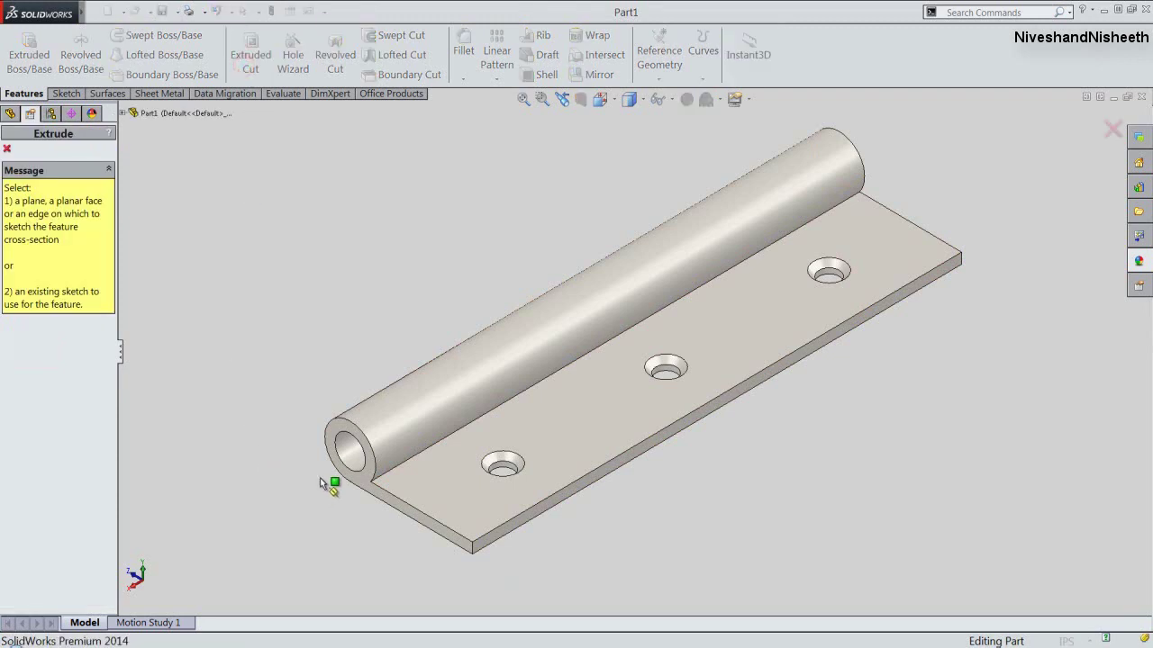
pyautogui.scroll(-3, 379, 463)
pyautogui.click(399, 461)
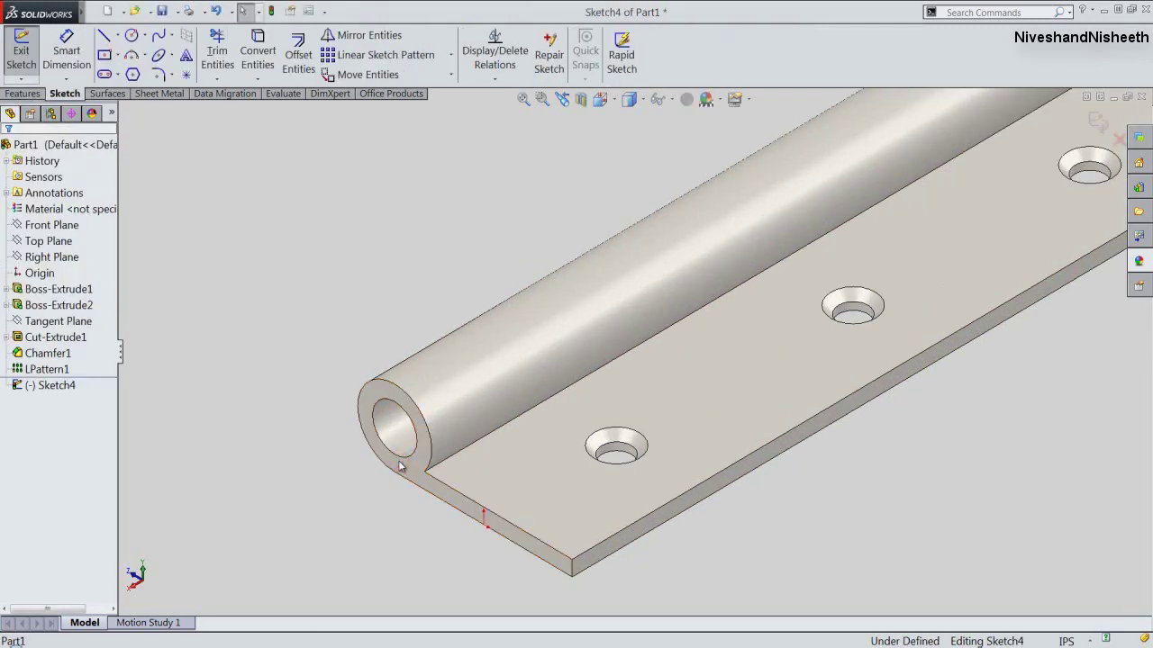
pyautogui.click(399, 462)
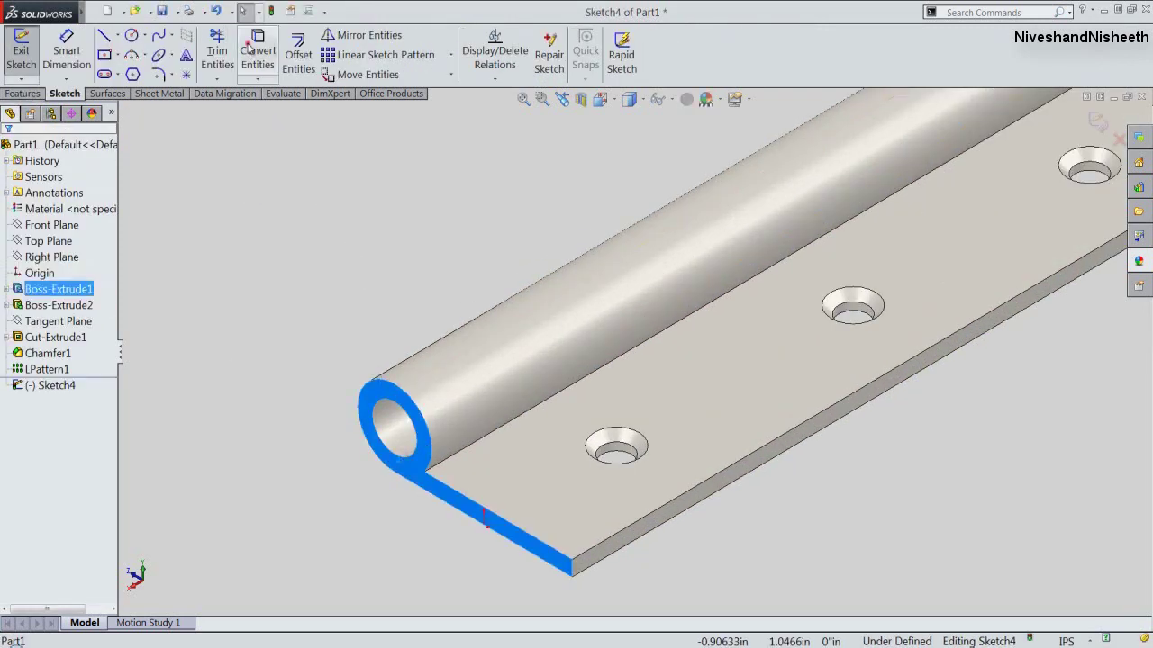
pyautogui.click(254, 47)
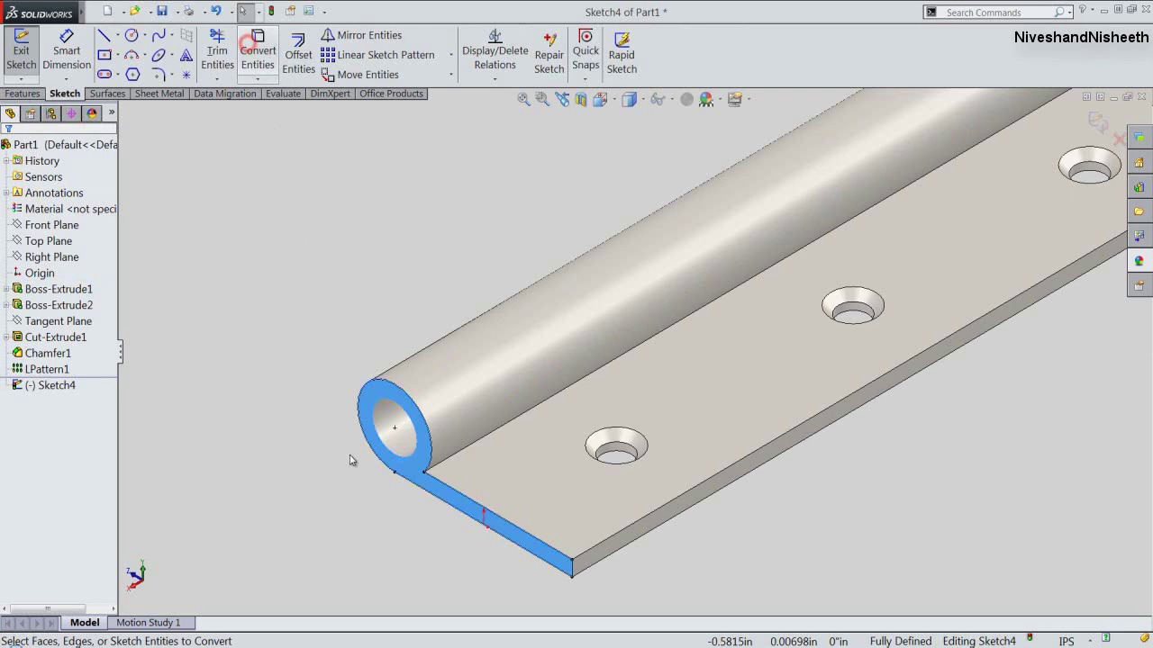
# Step: Draw a 1/16 inch vertical line from the barrel-plate corner to the lower edge, continuing with a 1/8 inch horizontal line to the barrel's tangent point
pyautogui.rightClick(381, 491)
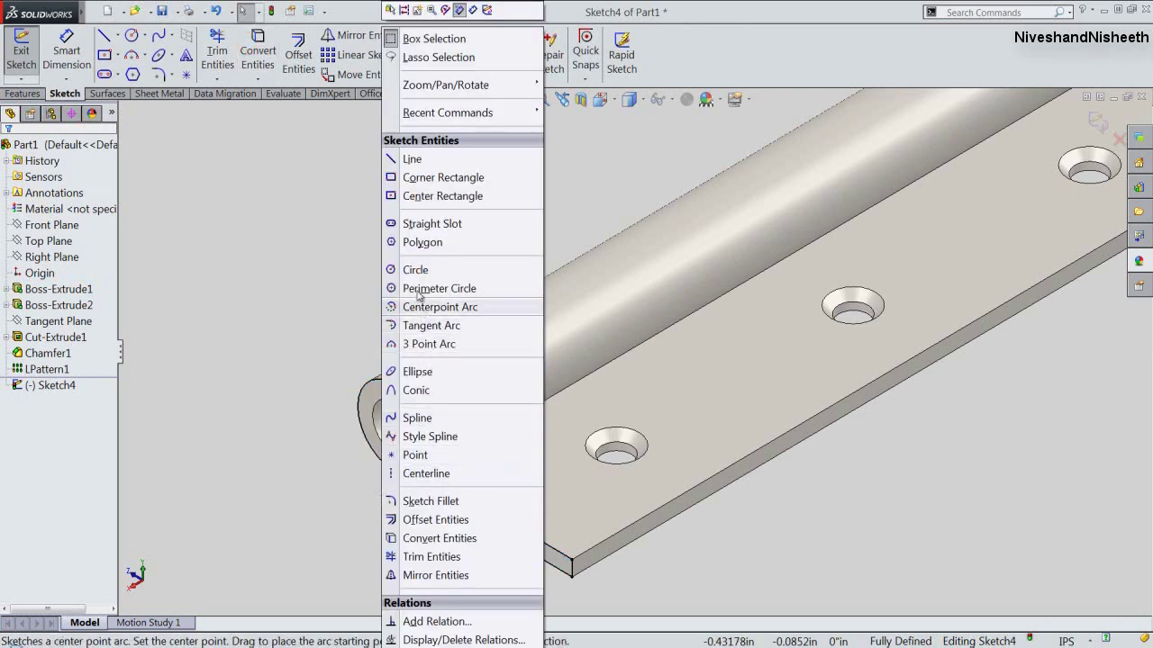
pyautogui.click(399, 162)
pyautogui.scroll(-5, 405, 496)
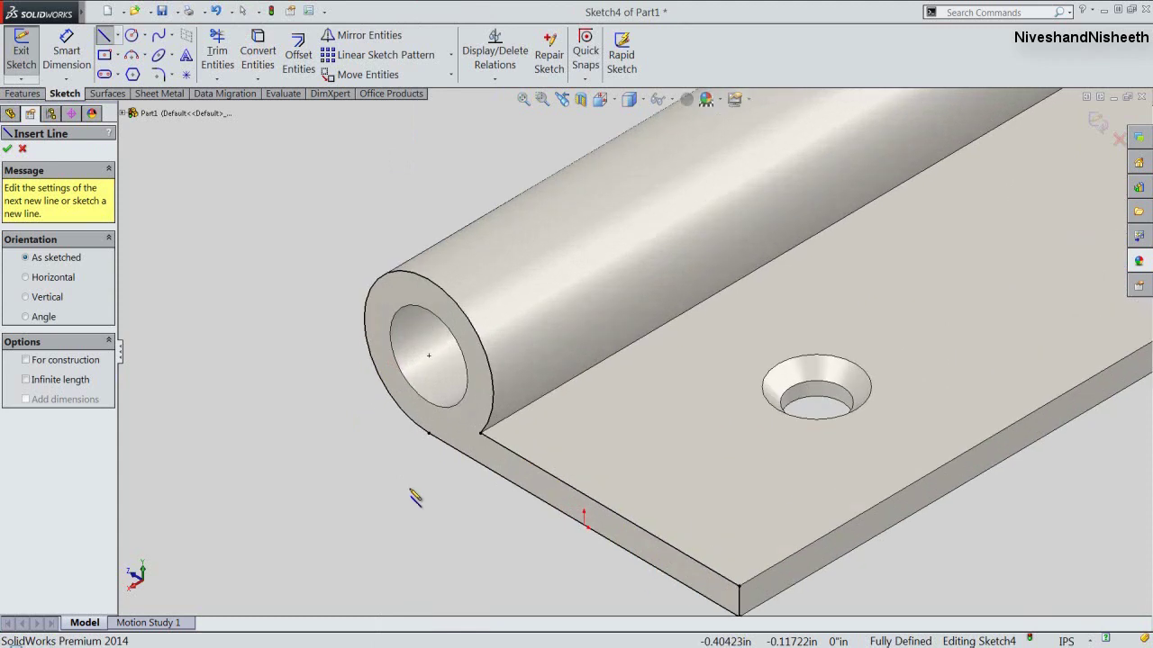
pyautogui.click(480, 435)
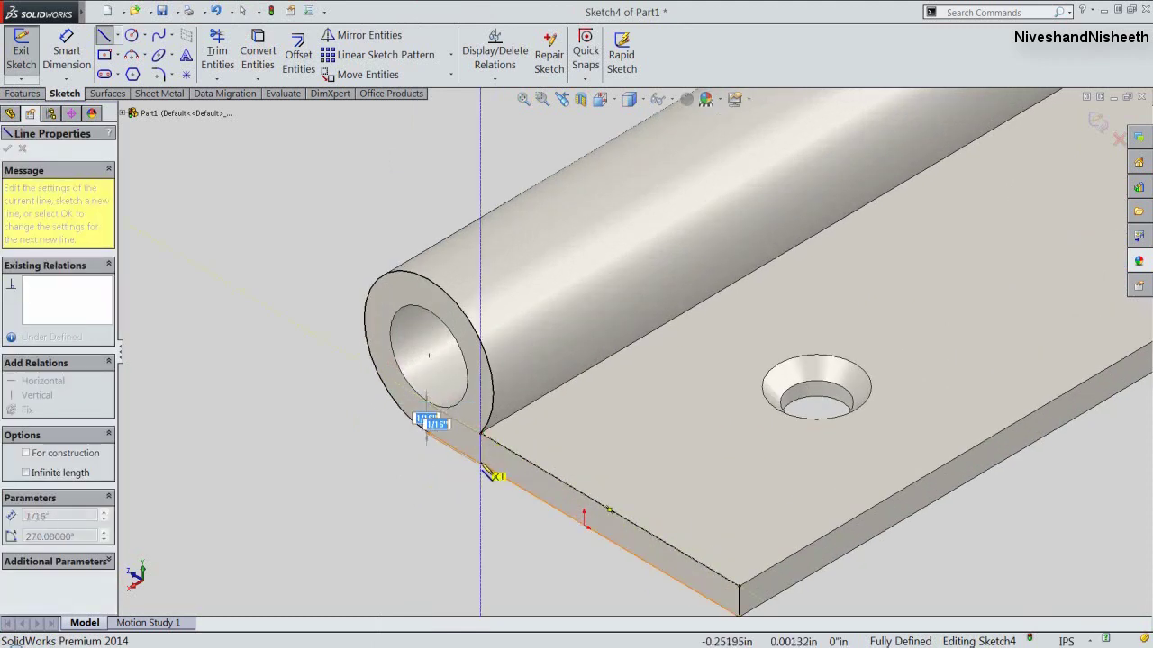
pyautogui.click(480, 464)
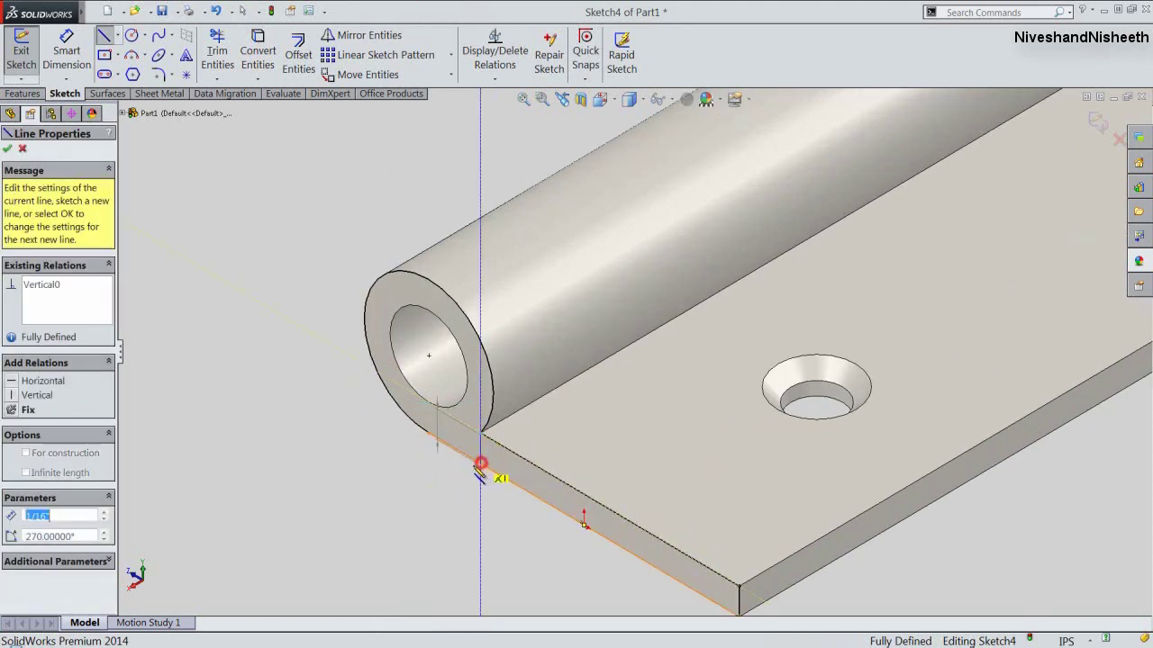
pyautogui.doubleClick(430, 434)
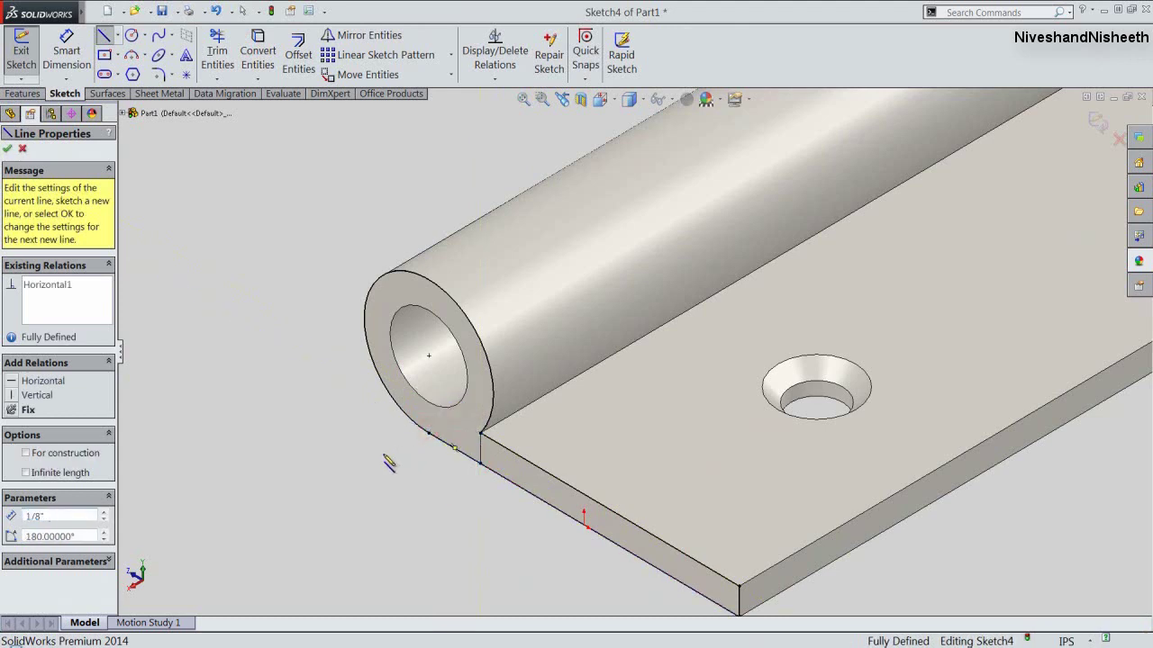
pyautogui.rightClick(387, 461)
pyautogui.click(410, 179)
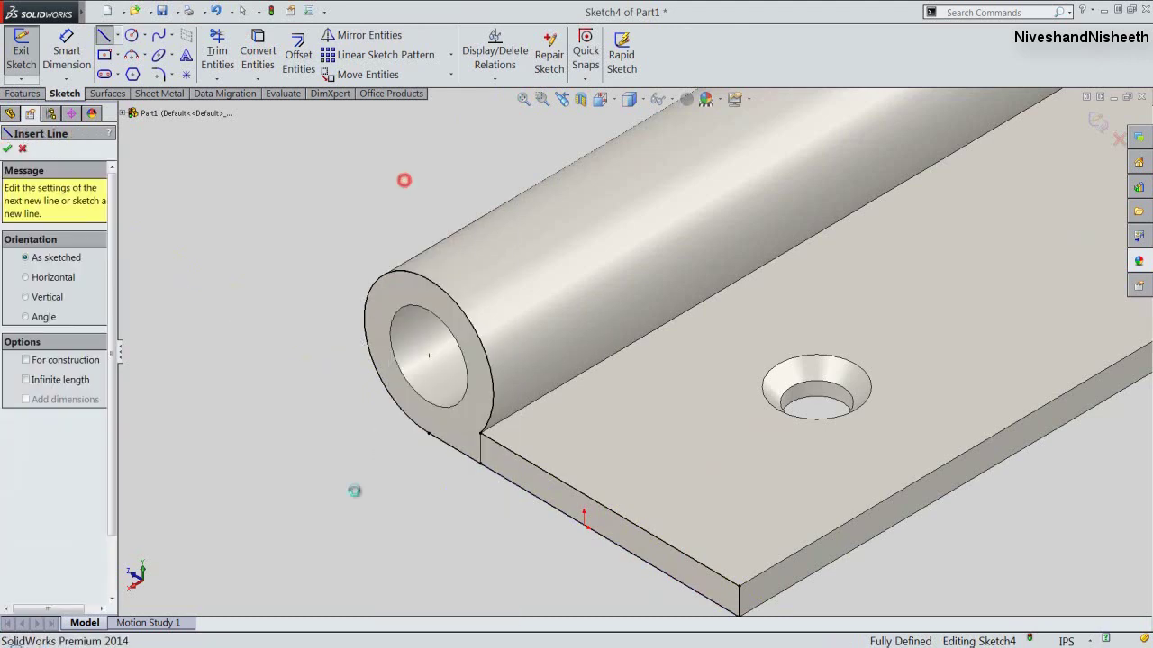
# Step: Convert the plate outline's lower line, outer end line and upper line to construction geometry in the cut sketch
pyautogui.click(511, 485)
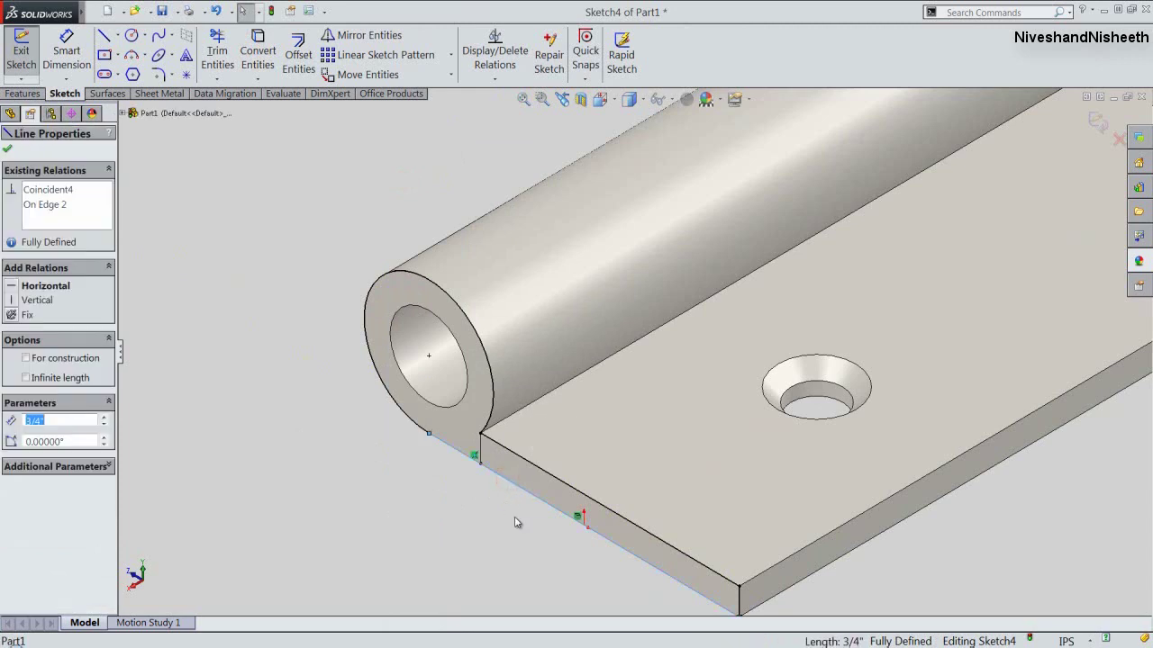
pyautogui.keyDown('ctrl'); pyautogui.click(741, 601); pyautogui.keyUp('ctrl')
pyautogui.click(711, 572)
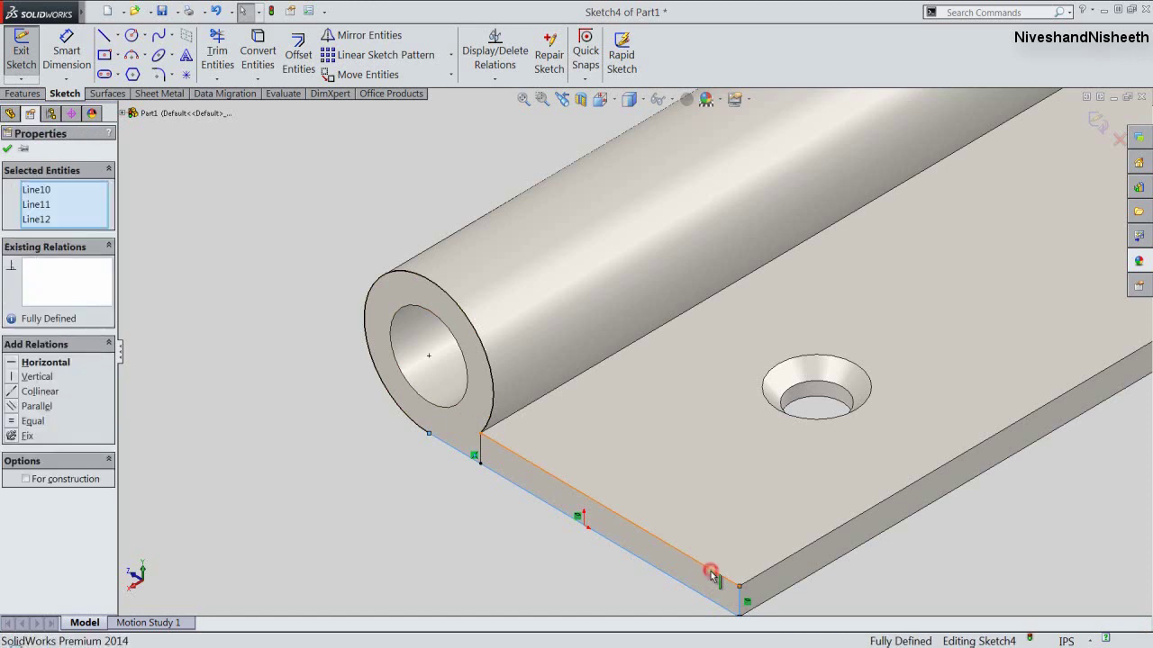
pyautogui.click(759, 530)
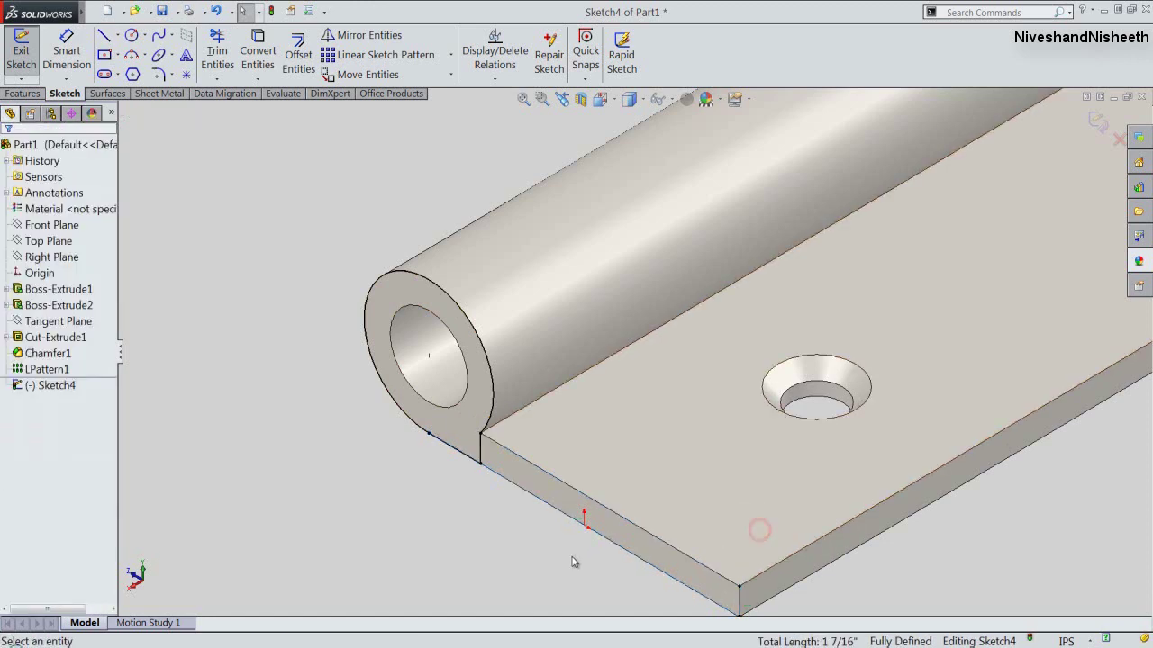
# Step: Exit the sketch and cut the near end of the barrel with a 0.6 inch Blind depth
pyautogui.rightClick(280, 331)
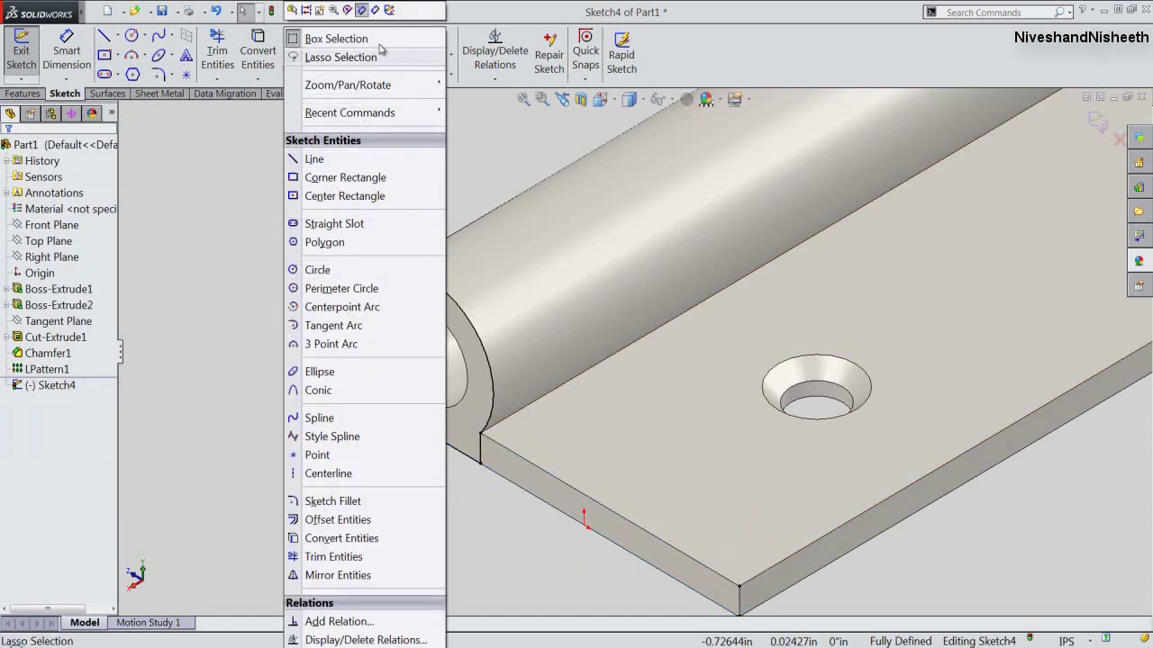
pyautogui.click(316, 192)
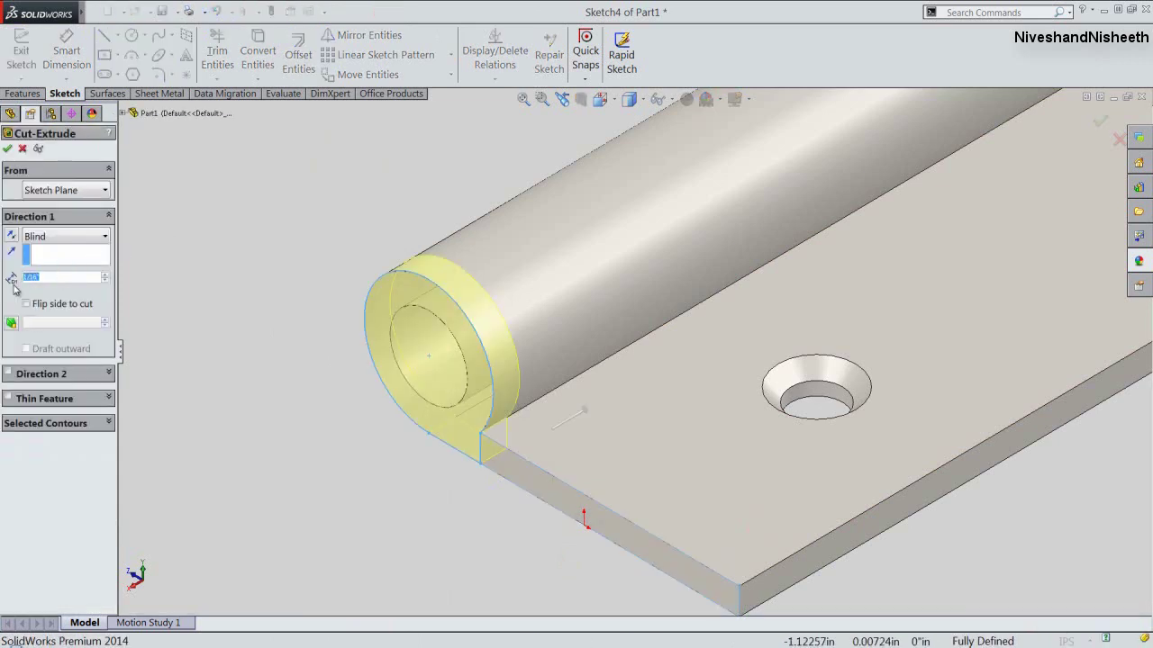
pyautogui.write('0.6')
pyautogui.press('Return')
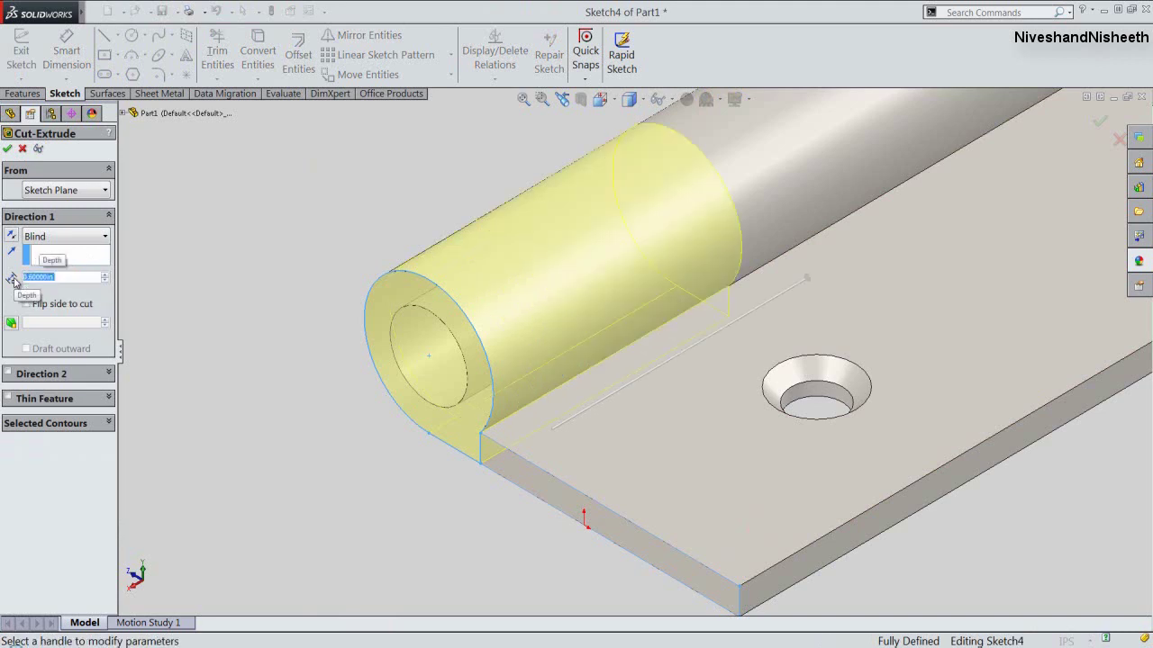
pyautogui.click(7, 148)
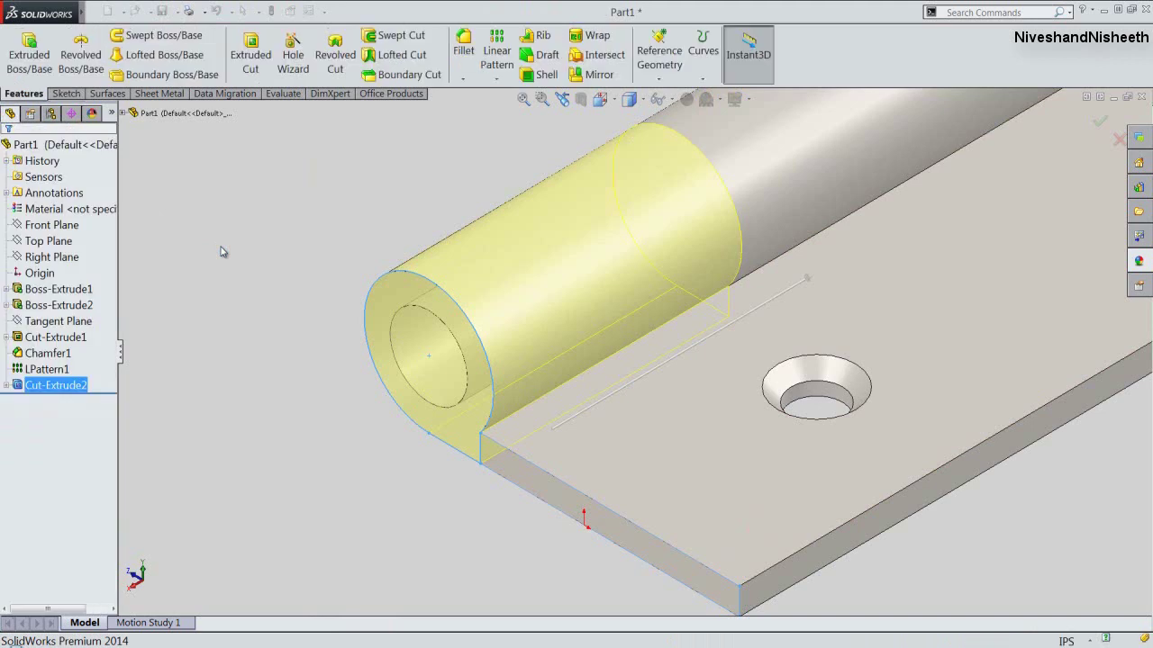
pyautogui.click(279, 411)
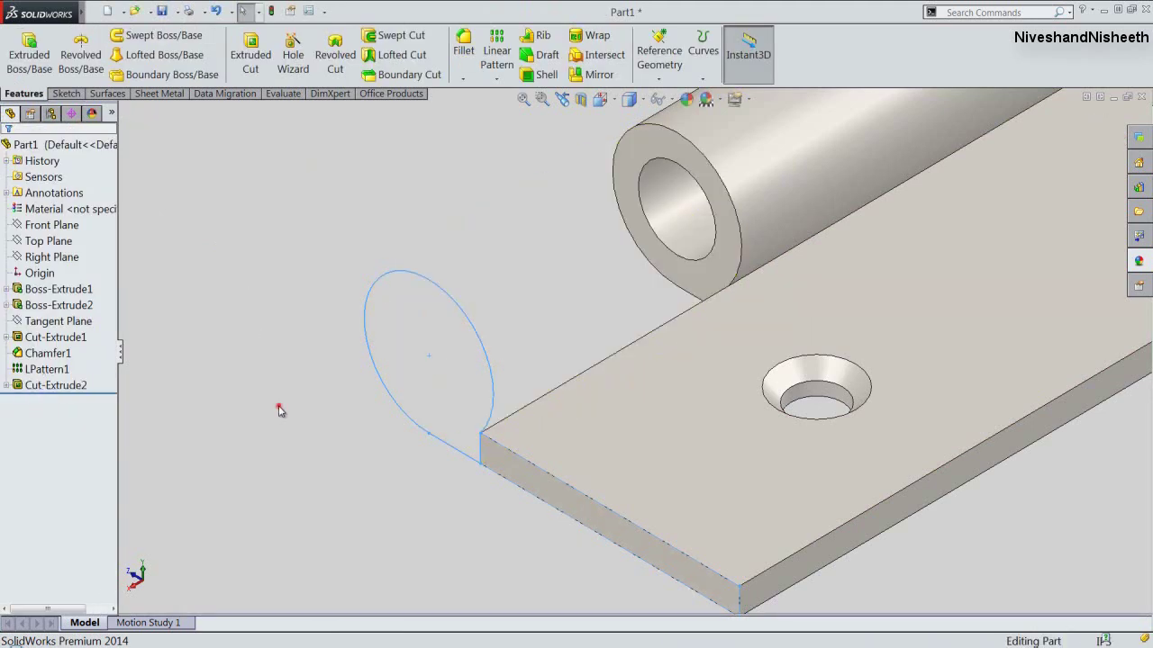
# Step: Start a Linear Pattern of the barrel cut along the leaf's long edge with five instances spaced 3/5 inch apart
pyautogui.click(528, 98)
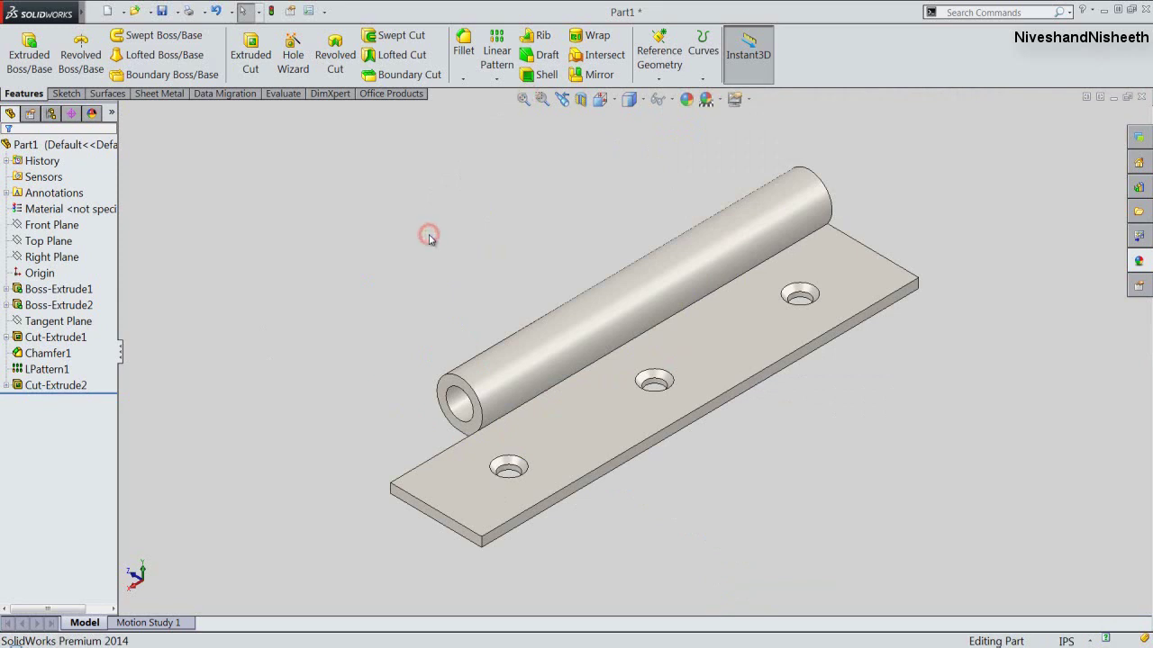
pyautogui.click(498, 52)
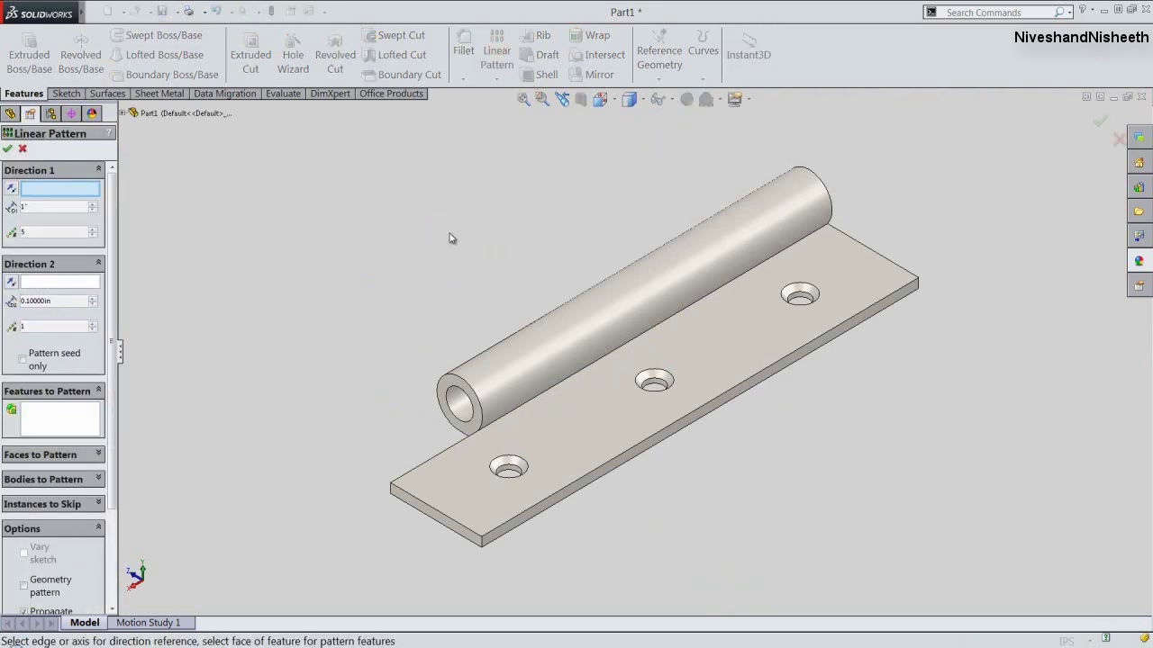
pyautogui.click(664, 435)
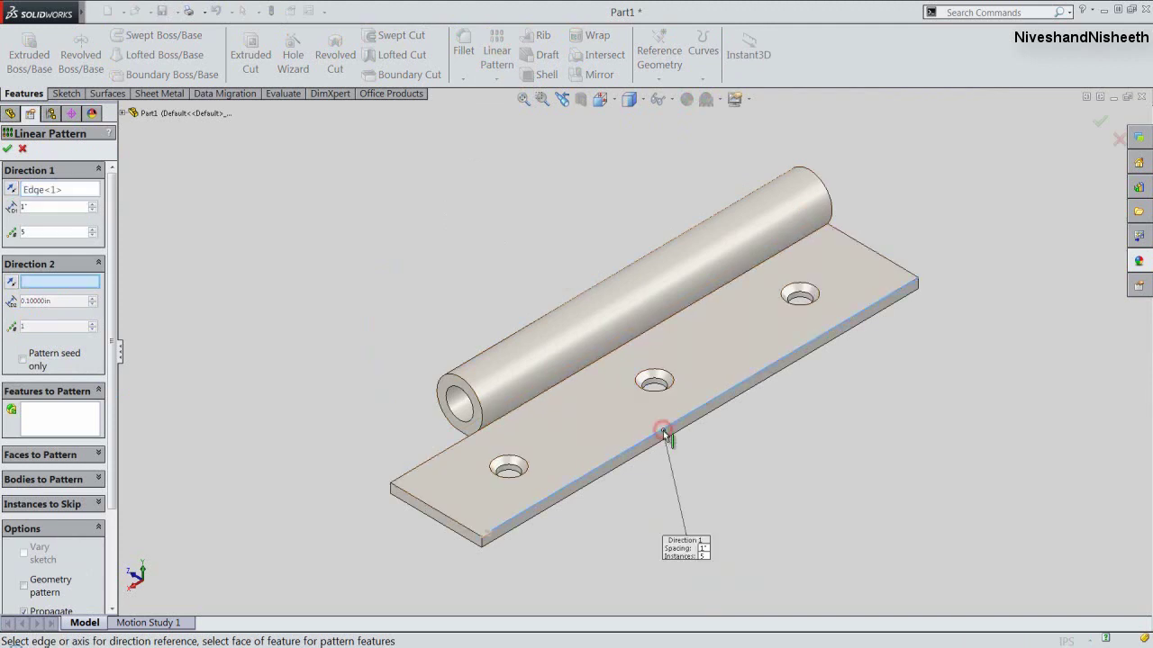
pyautogui.click(124, 113)
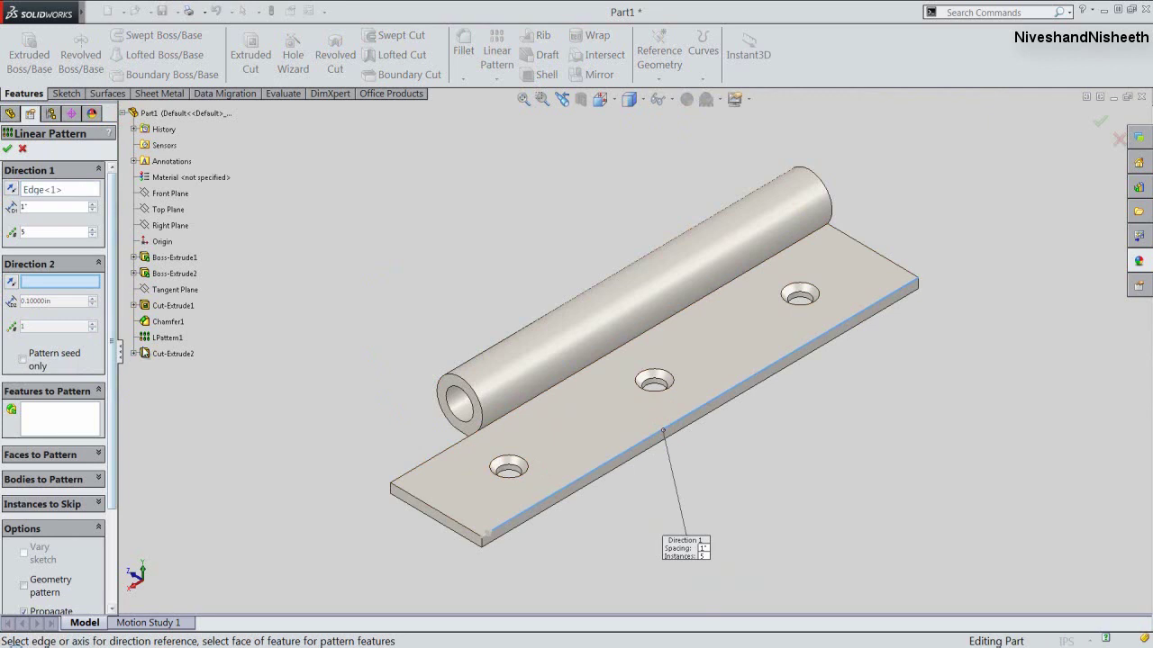
pyautogui.click(149, 354)
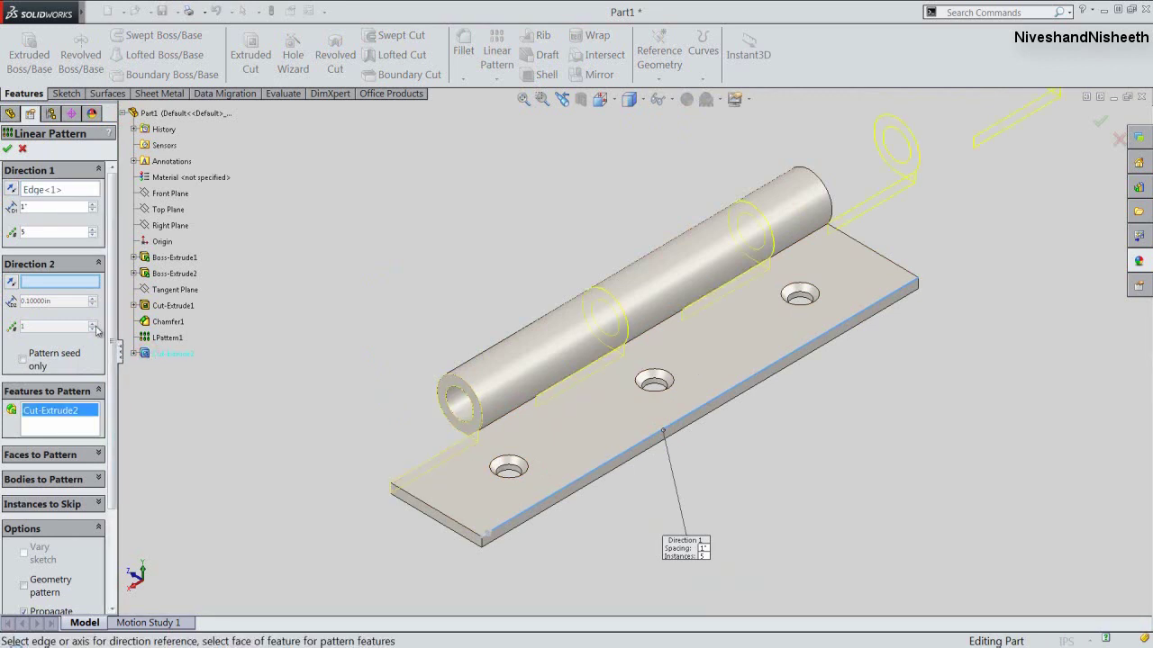
pyautogui.click(40, 233)
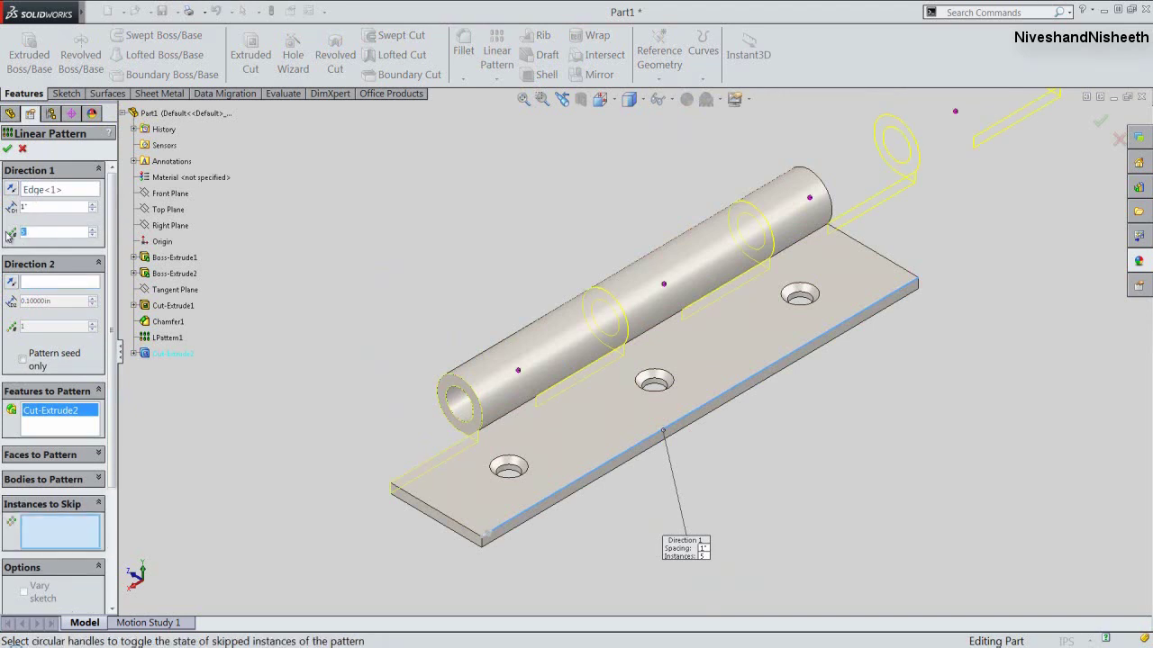
pyautogui.doubleClick(34, 207)
pyautogui.write('3/8')
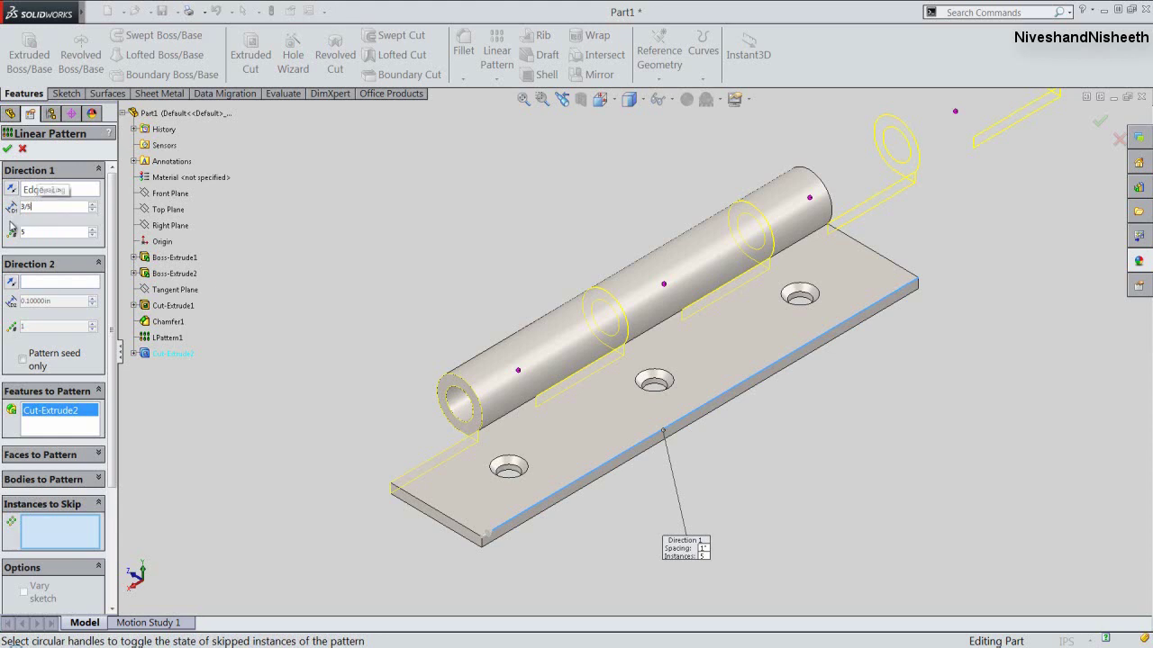
pyautogui.press('Return')
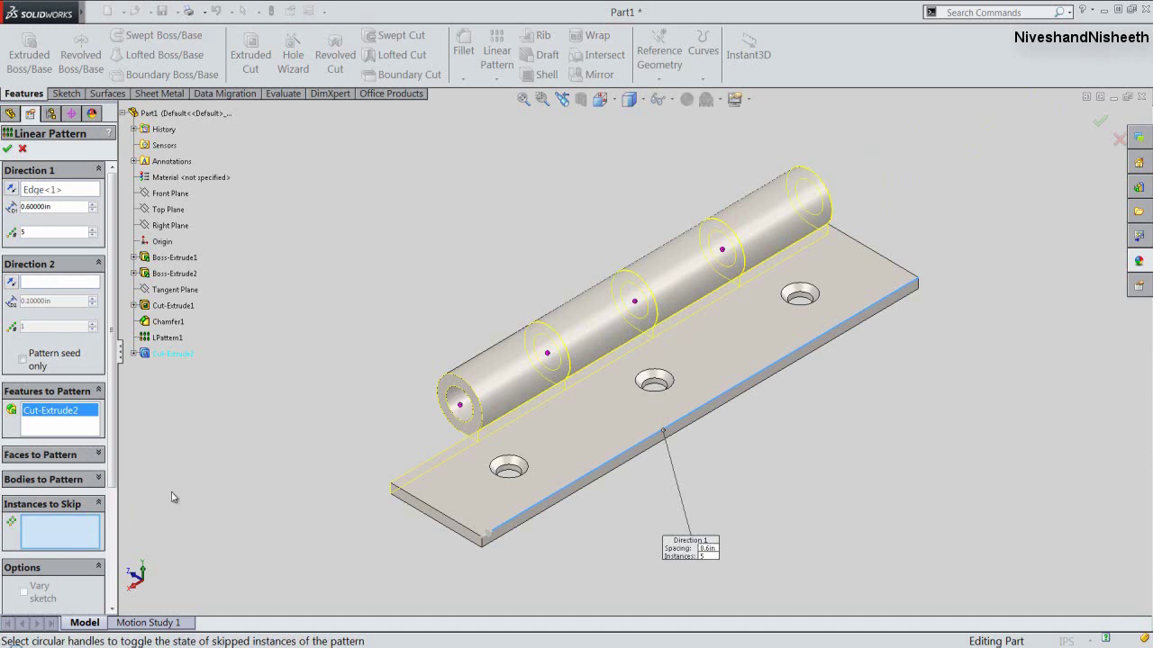
# Step: Skip the second and fourth instances of the barrel cut pattern and apply it
pyautogui.click(462, 410)
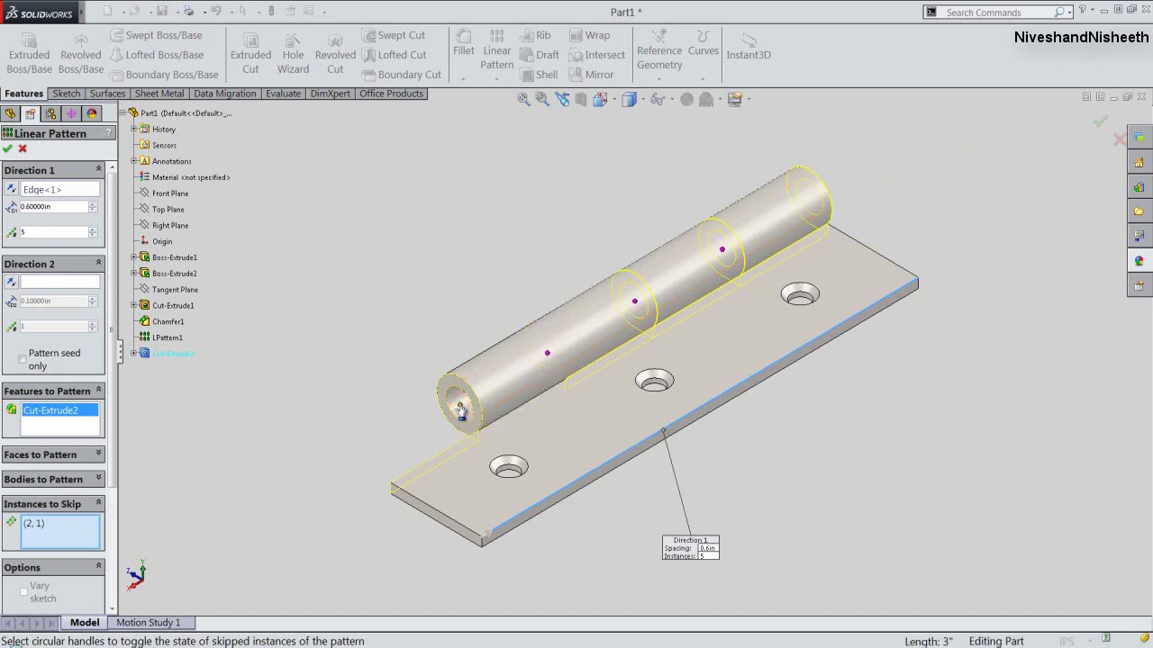
pyautogui.click(635, 304)
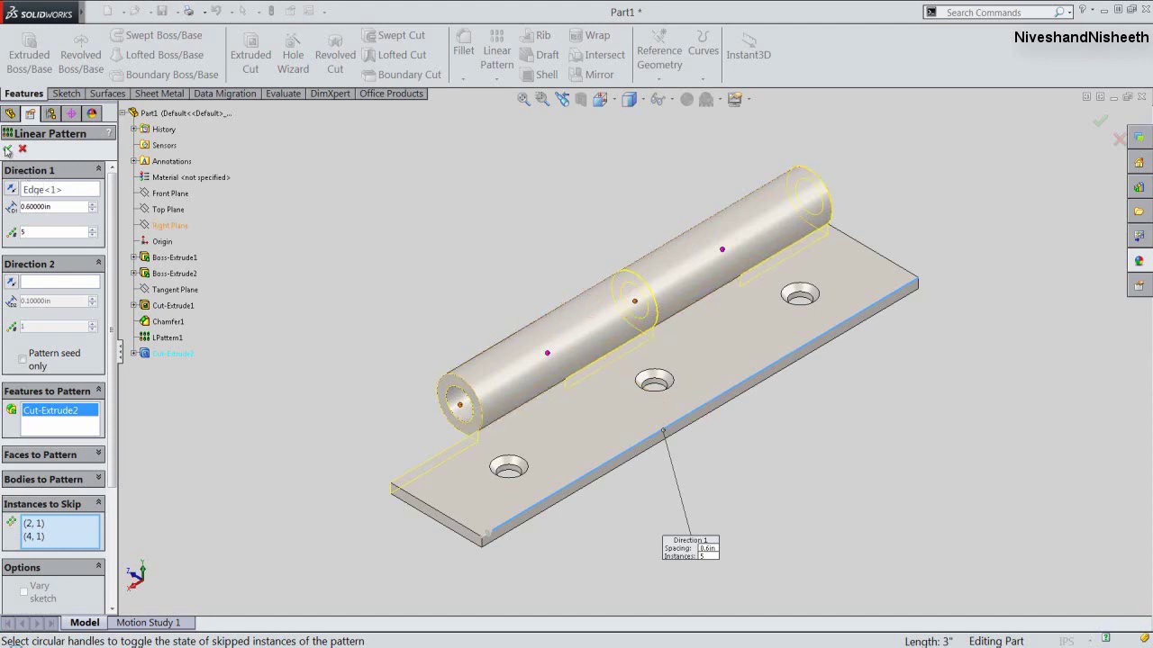
pyautogui.click(7, 149)
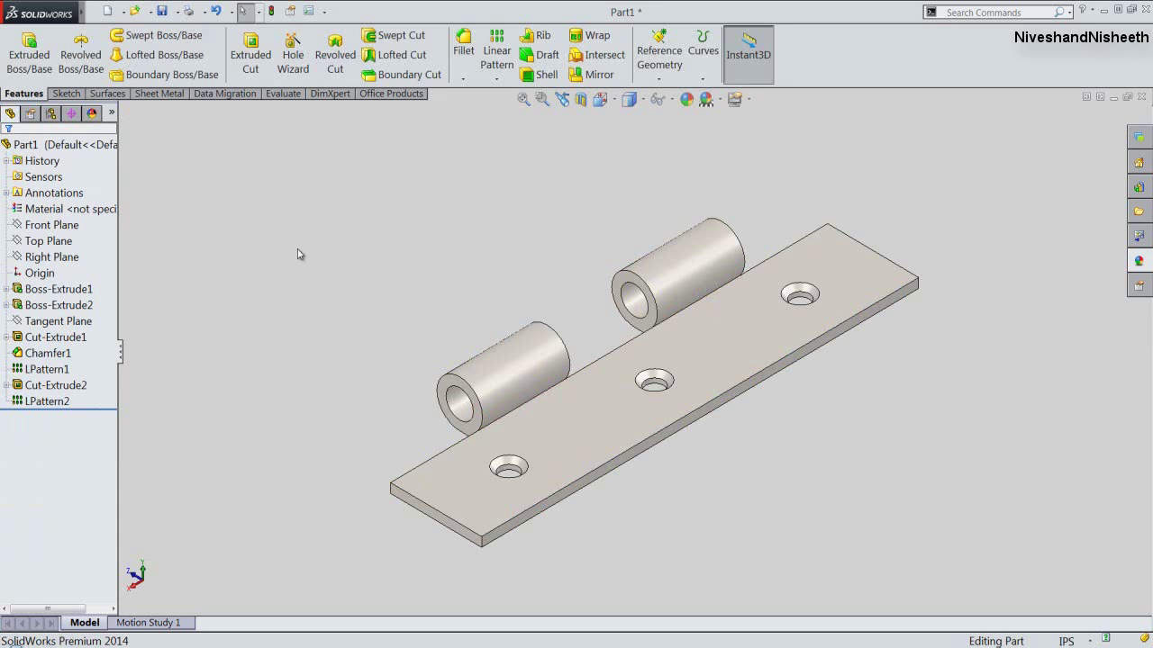
# Step: Save the part, and save it as a copy named Part2 in the Hinge folder with the copy opened
pyautogui.click(90, 14)
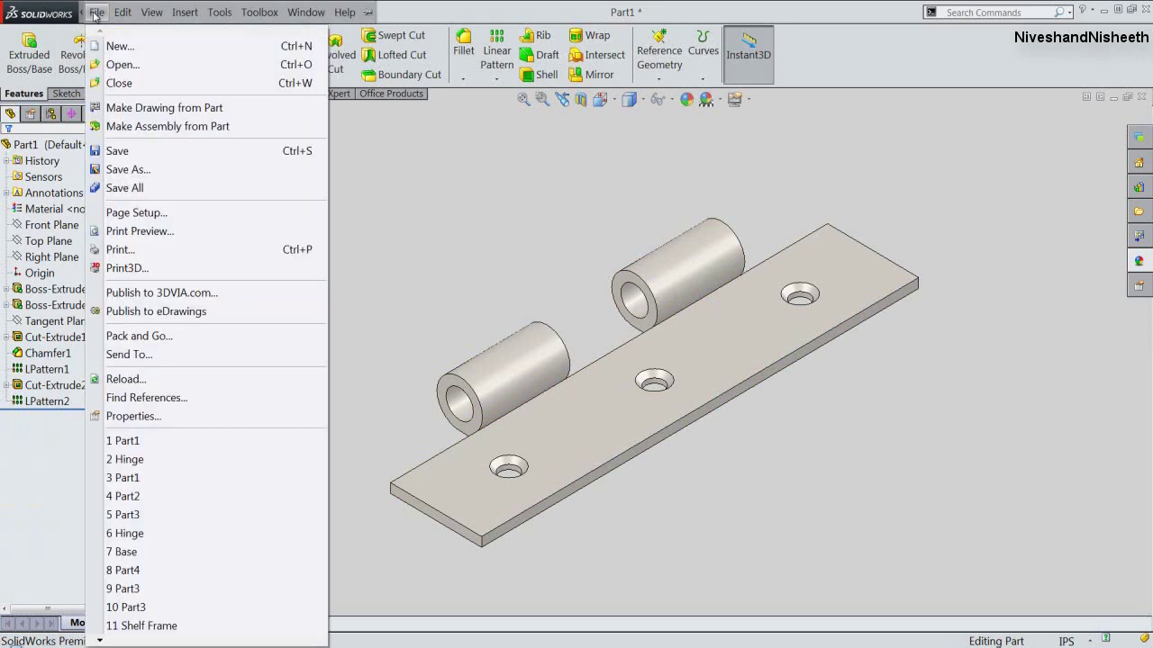
pyautogui.click(141, 152)
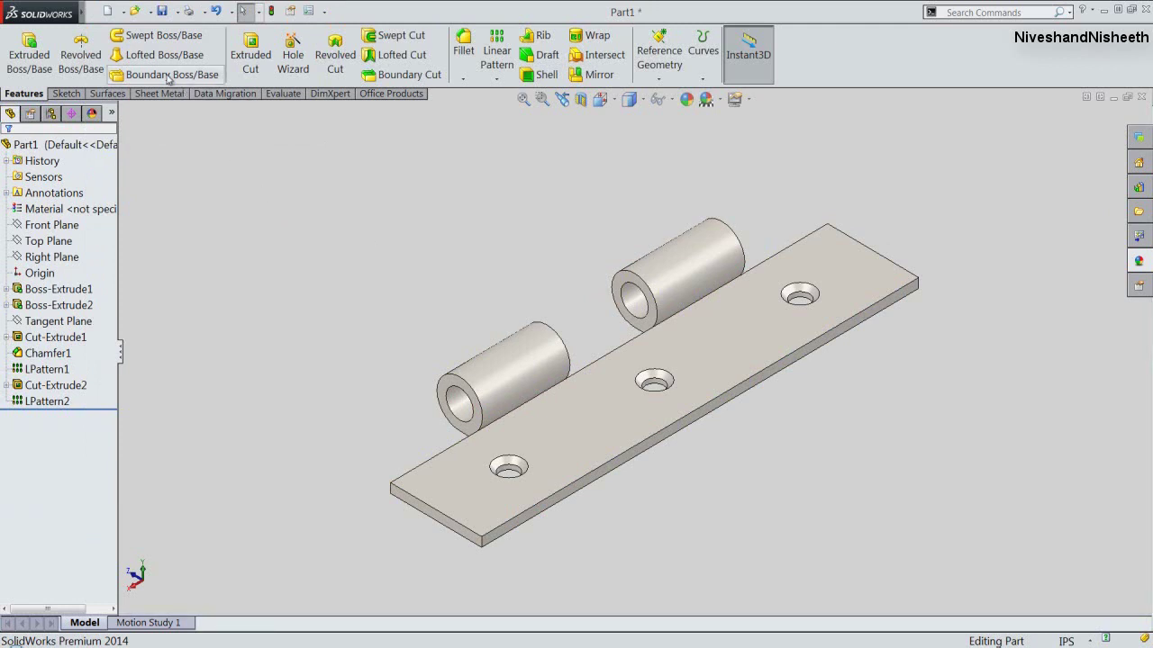
pyautogui.click(95, 13)
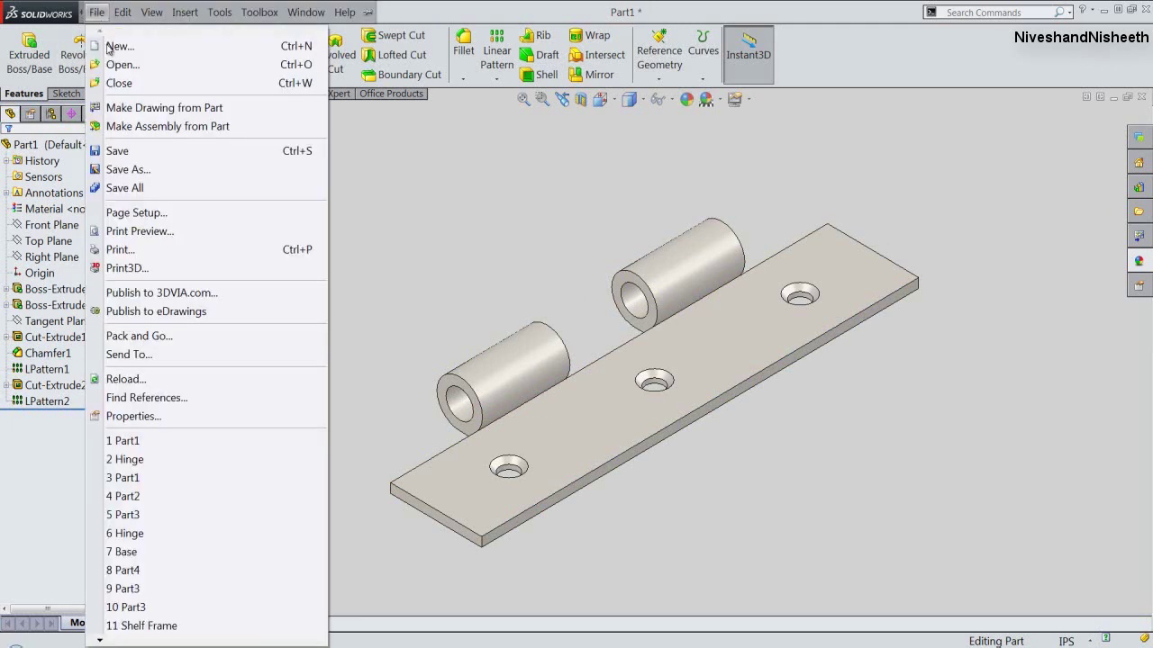
pyautogui.click(144, 169)
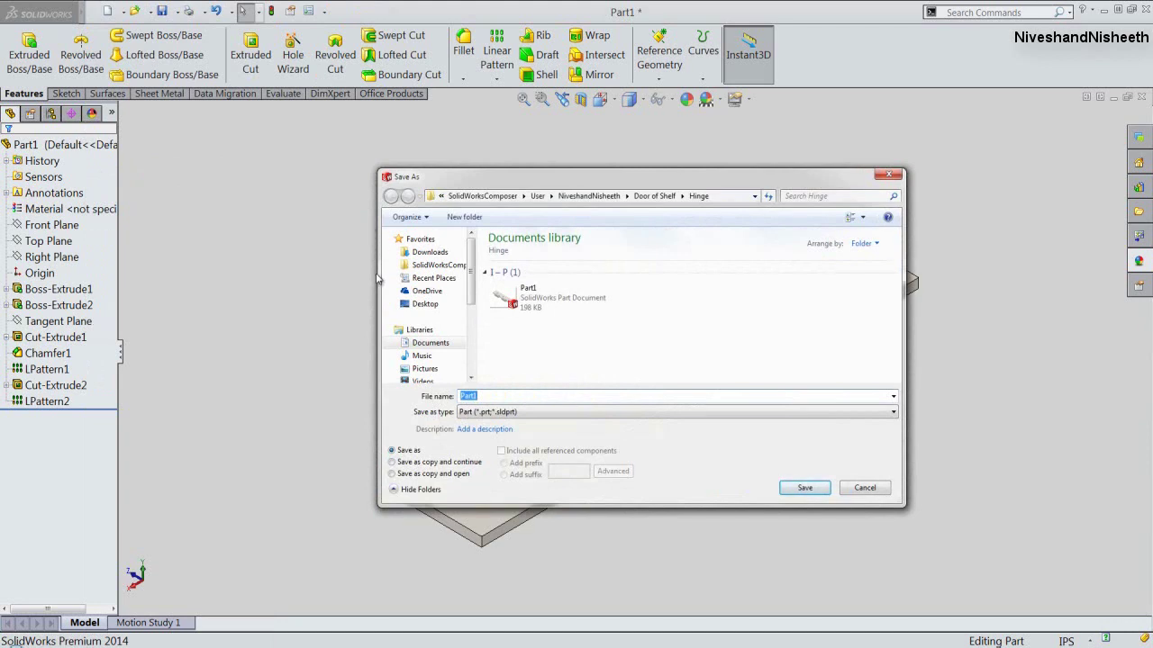
pyautogui.click(391, 475)
pyautogui.doubleClick(475, 395)
pyautogui.write('Part2')
pyautogui.click(801, 487)
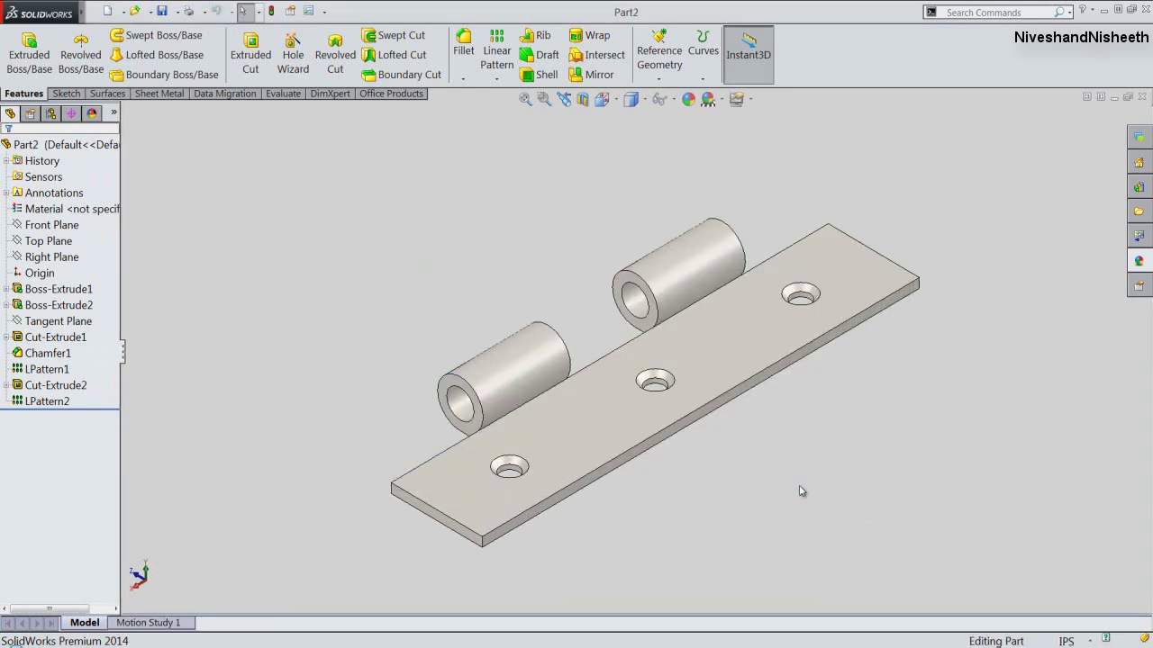
# Step: Edit the barrel cut feature in Part2 and change its start condition from the sketch plane to Offset
pyautogui.click(66, 144)
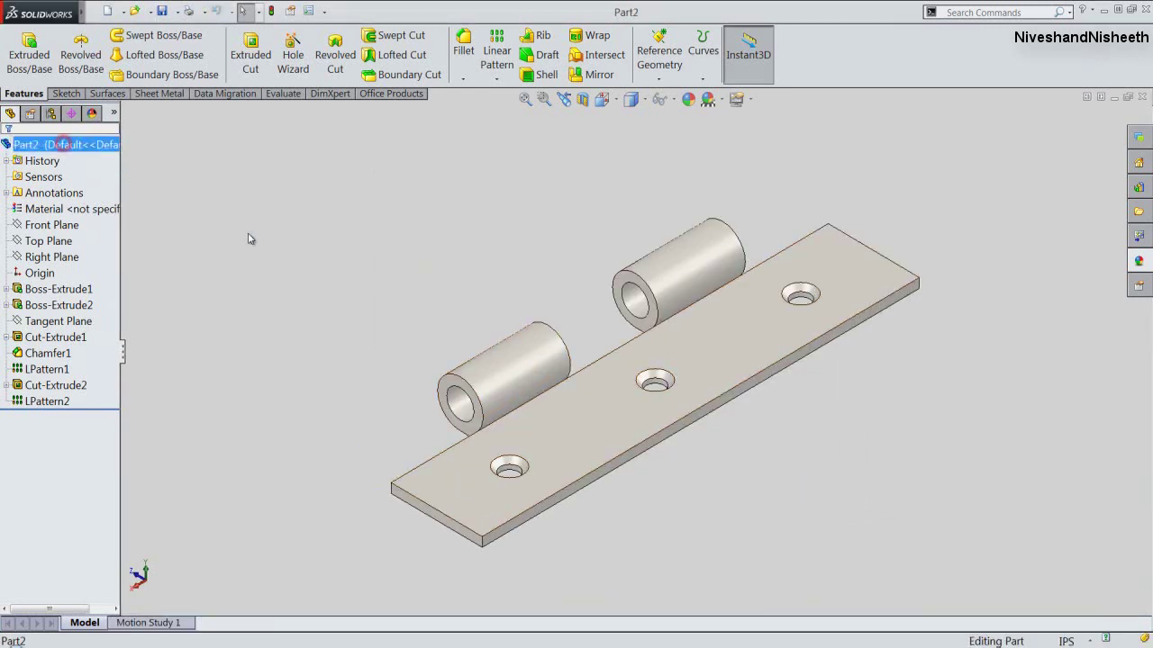
pyautogui.click(369, 315)
pyautogui.click(32, 385)
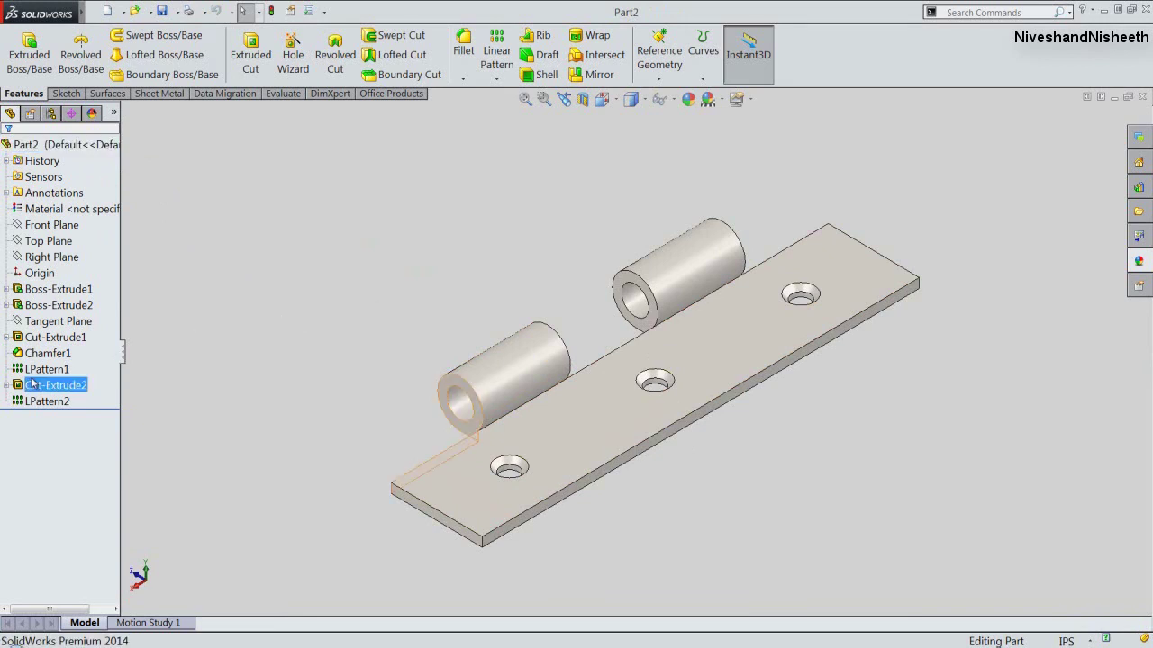
pyautogui.click(33, 385)
pyautogui.click(38, 352)
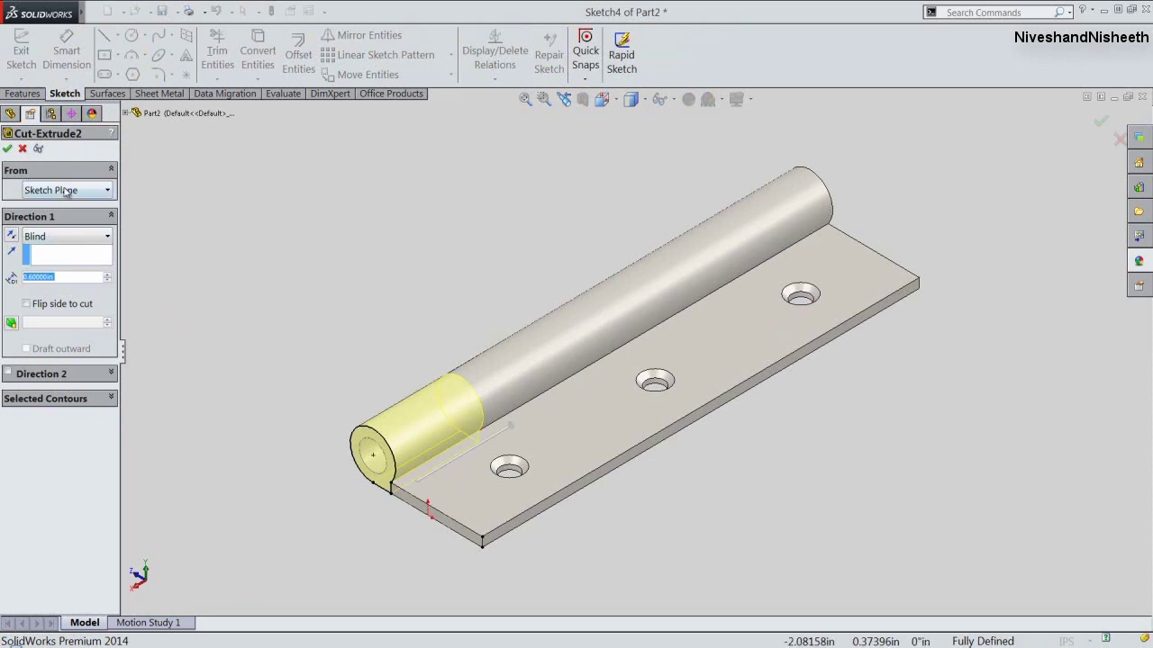
pyautogui.click(89, 195)
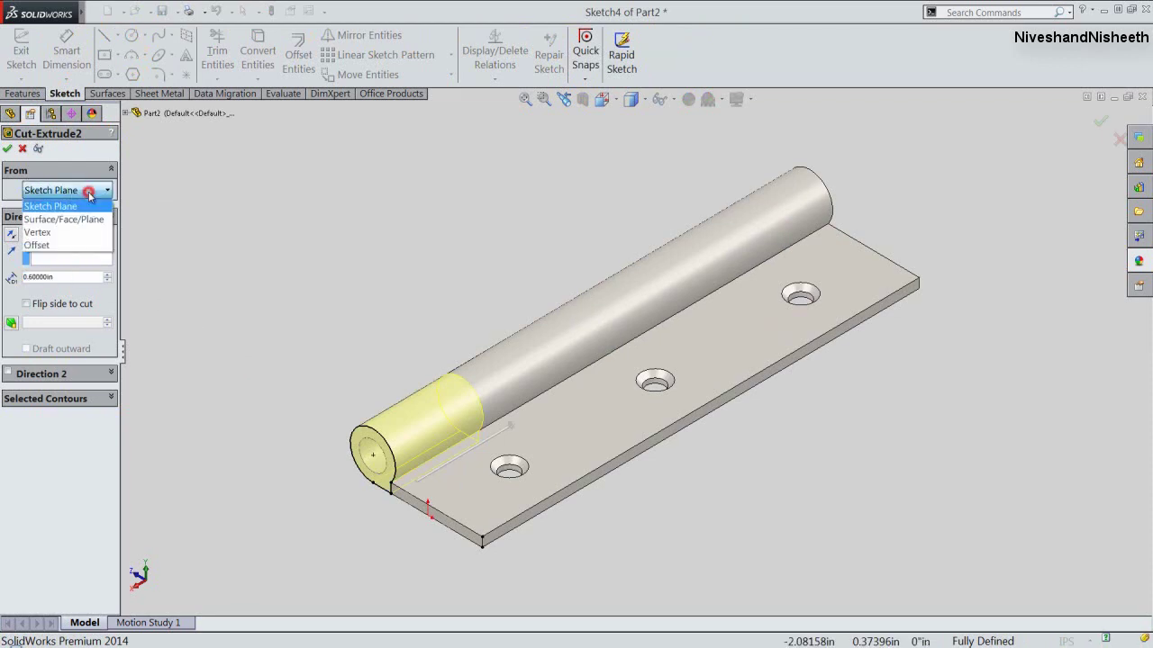
pyautogui.click(56, 245)
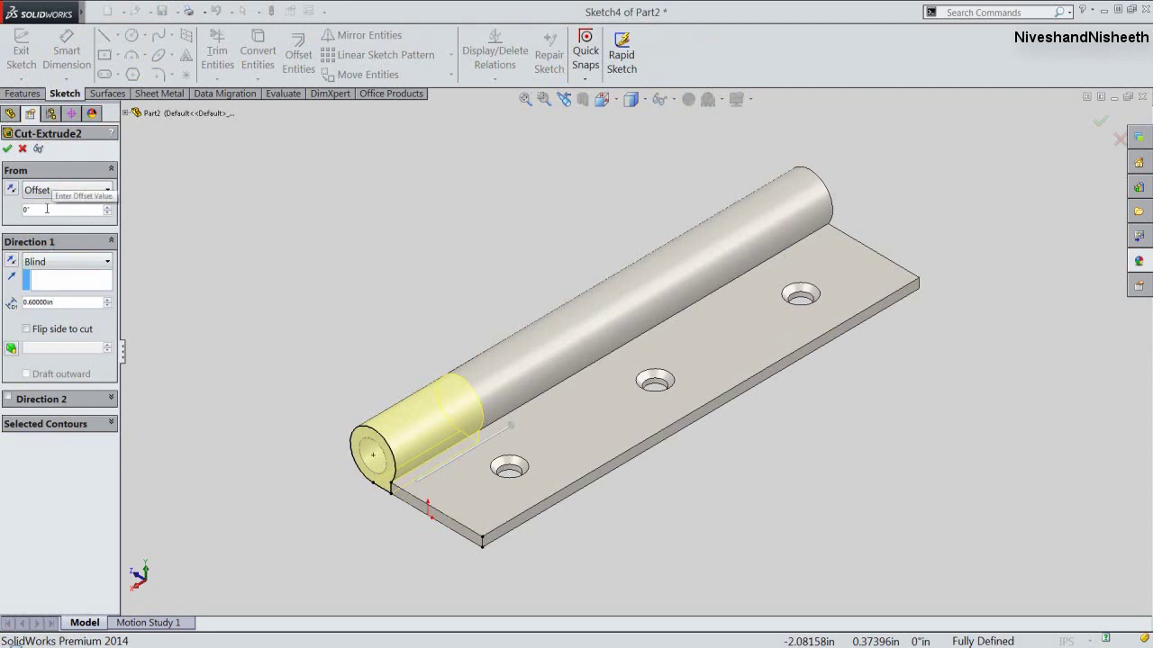
# Step: Set the cut's start offset to 3/5 inch, reverse the offset direction into the barrel and apply the edit
pyautogui.moveTo(45, 209); pyautogui.dragTo(13, 210)
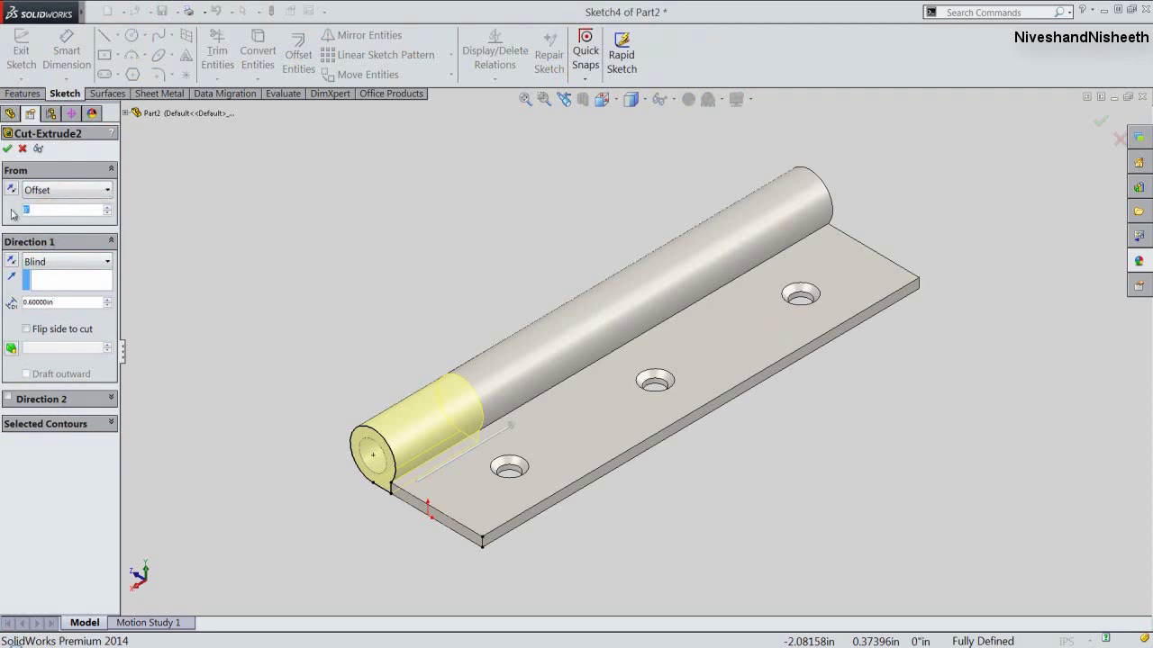
pyautogui.write('3/5')
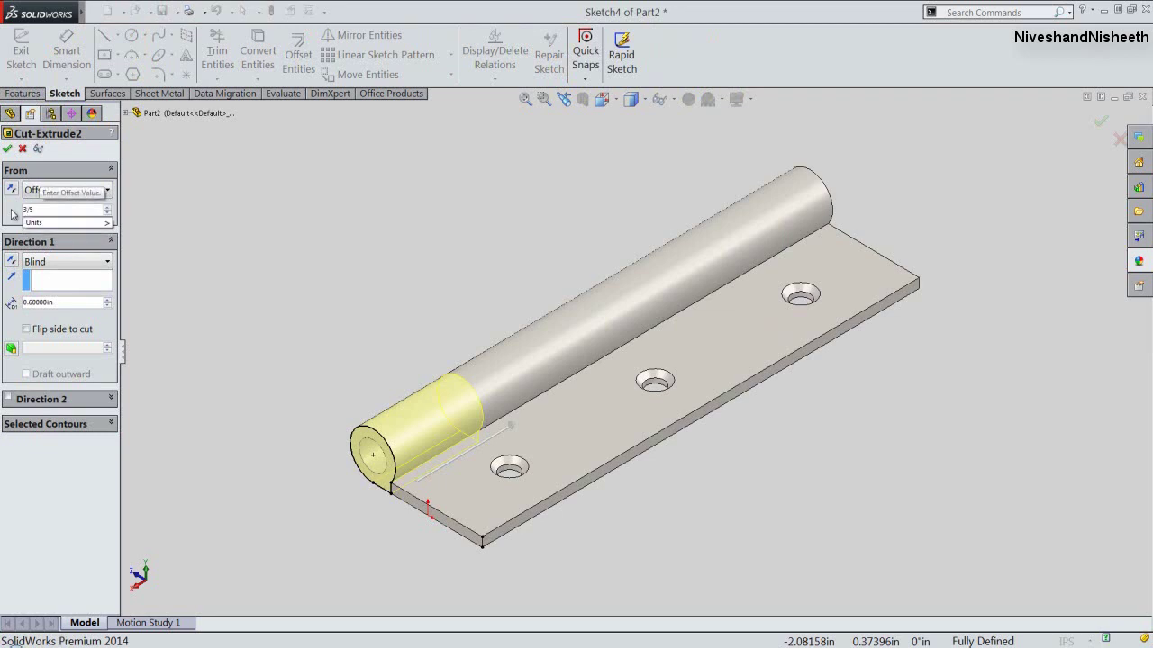
pyautogui.press('Return')
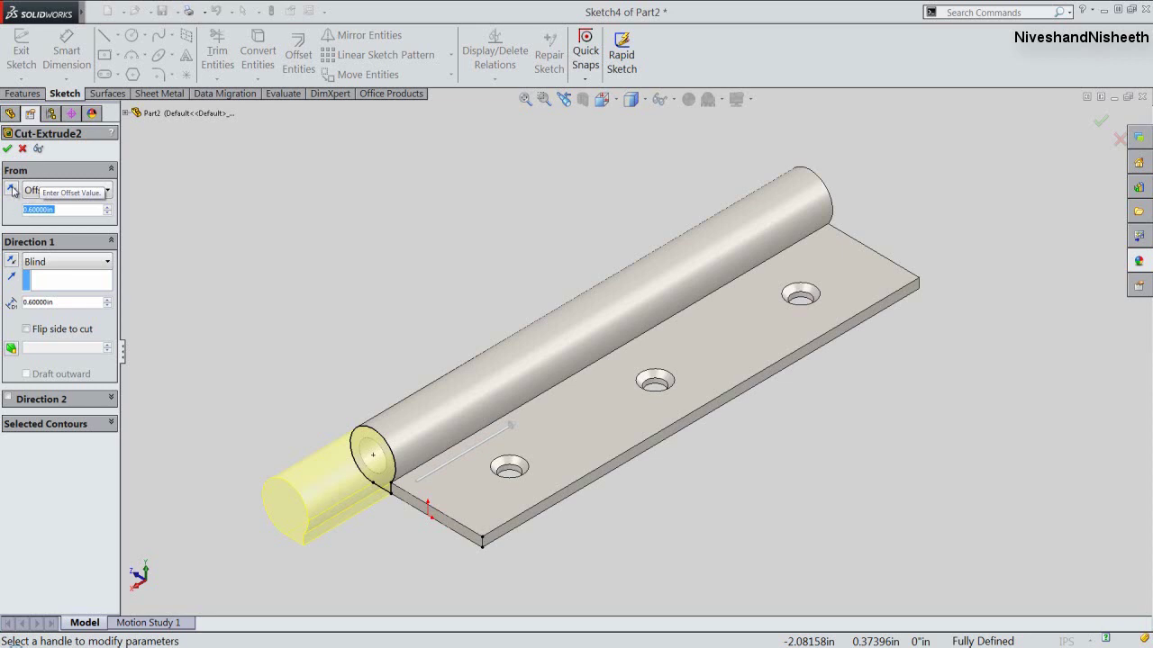
pyautogui.click(11, 190)
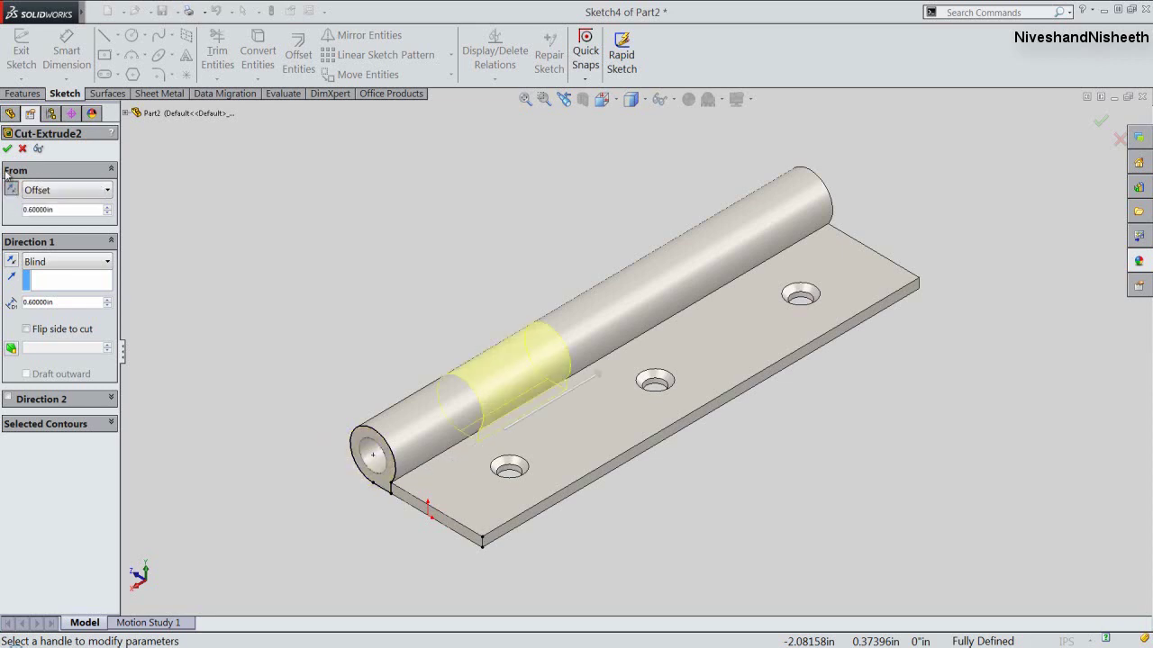
pyautogui.click(7, 150)
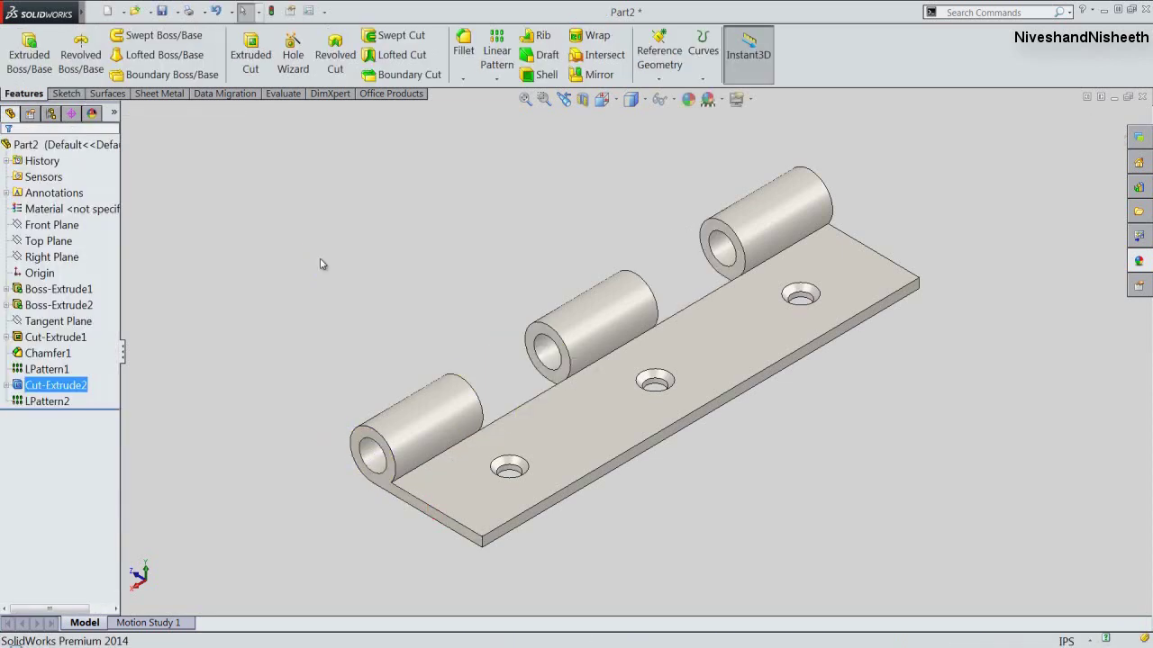
pyautogui.click(323, 264)
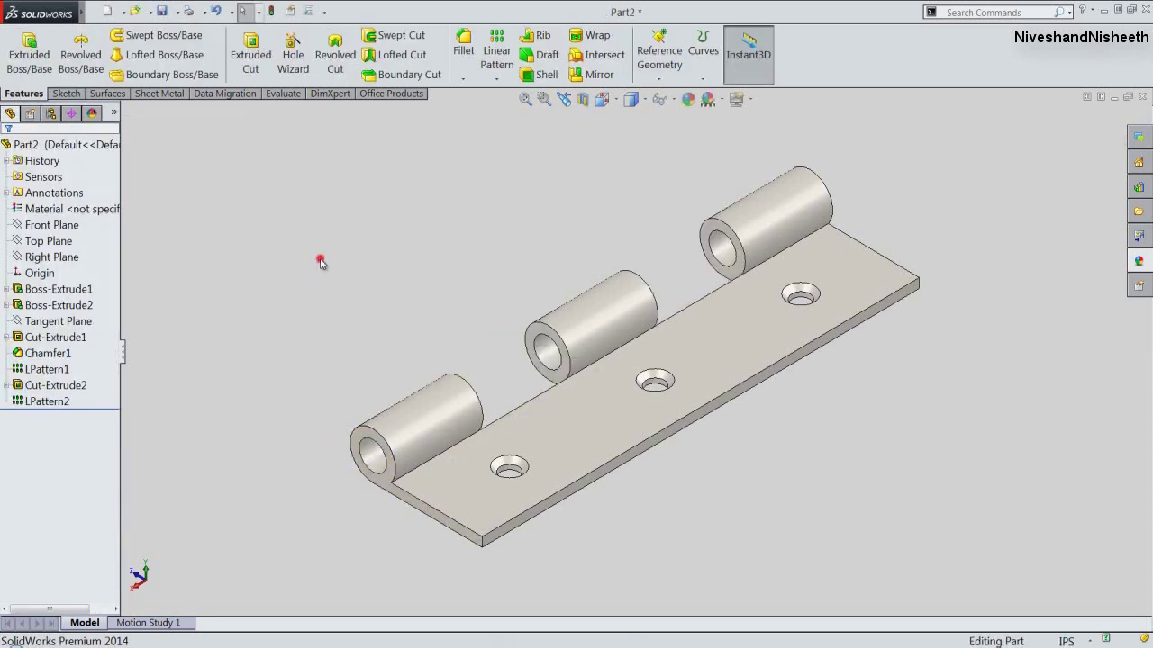
# Step: Save Part2 and make a new assembly from it using the Assembly template
pyautogui.click(164, 13)
pyautogui.click(96, 13)
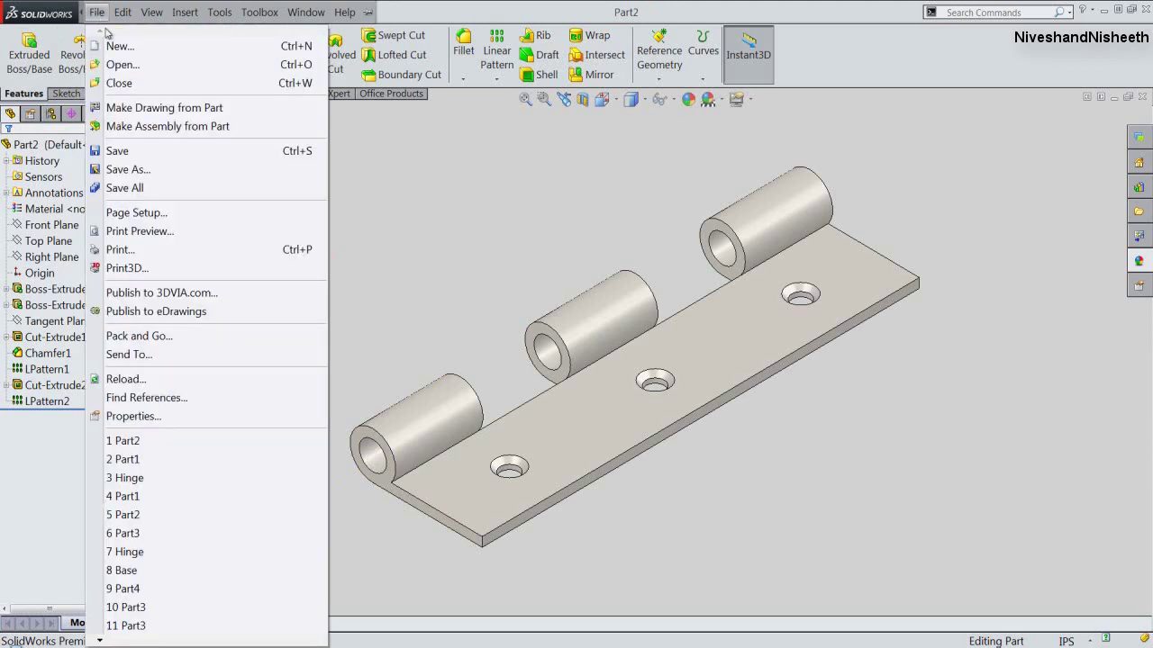
pyautogui.click(164, 126)
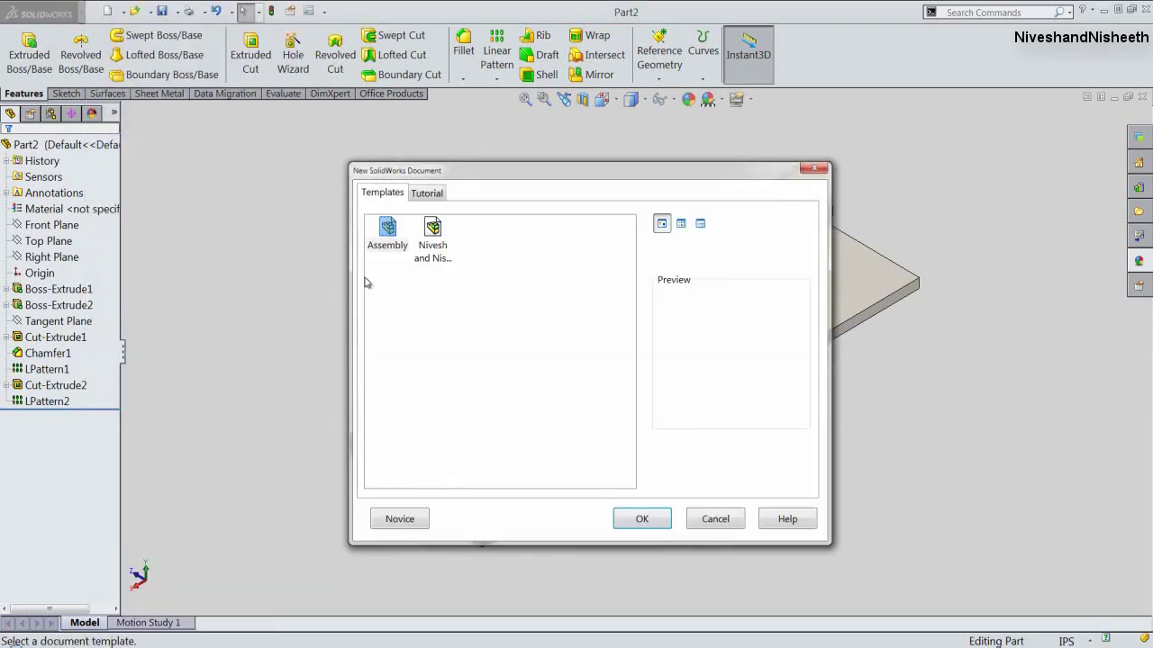
pyautogui.click(433, 230)
pyautogui.click(641, 519)
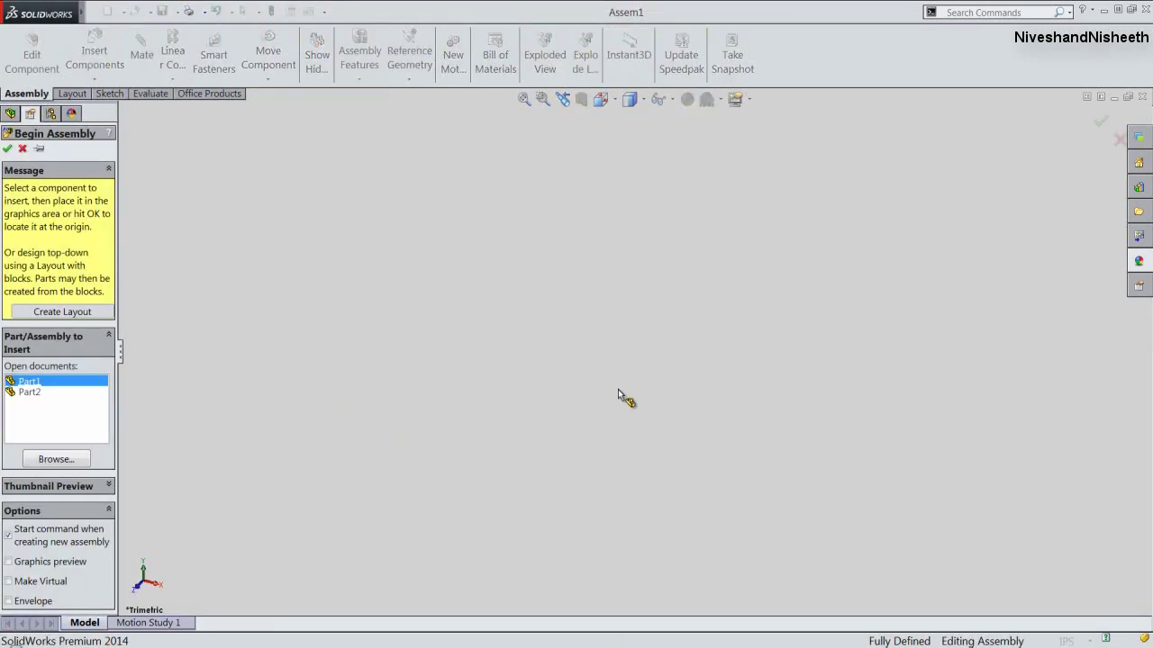
# Step: Show origins, enable the graphics preview for inserted components, and place Part1 in the assembly near the origin
pyautogui.click(672, 99)
pyautogui.click(680, 120)
pyautogui.click(8, 562)
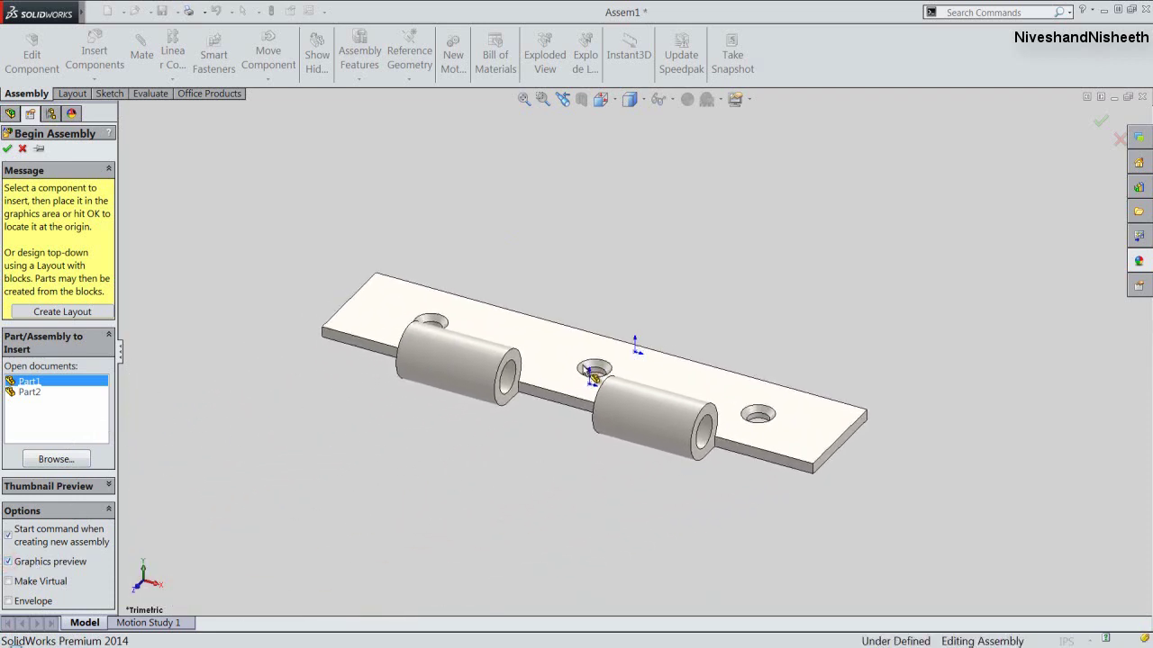
pyautogui.click(584, 365)
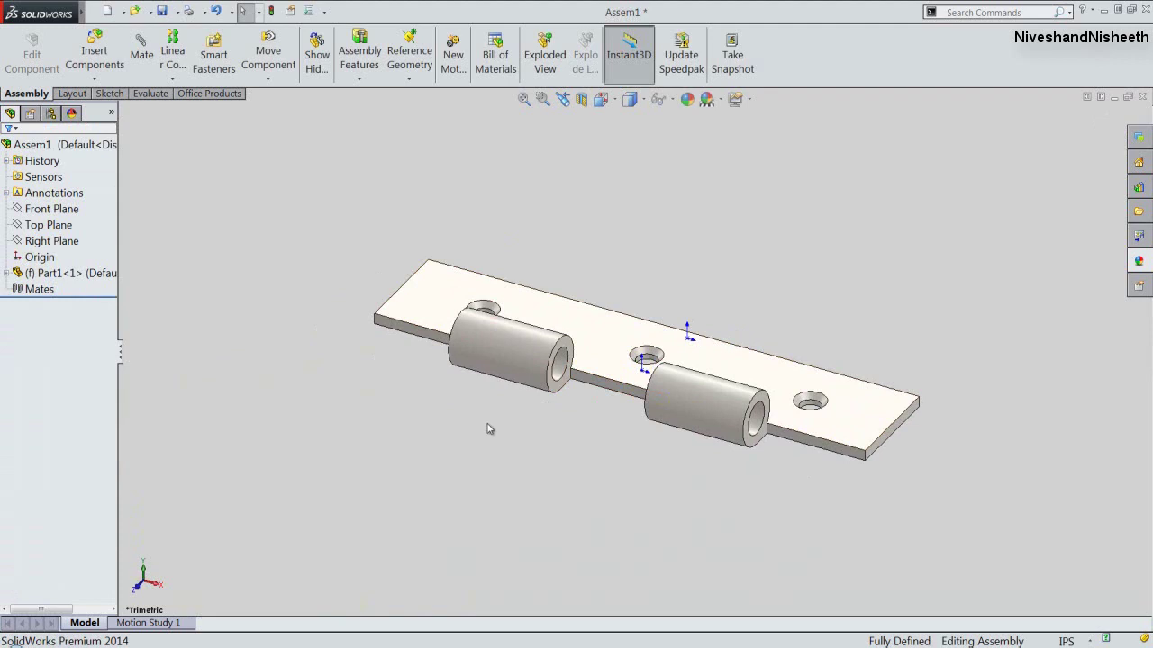
# Step: Set the assembly to the isometric view and float Part1 so it is no longer fixed
pyautogui.click(608, 103)
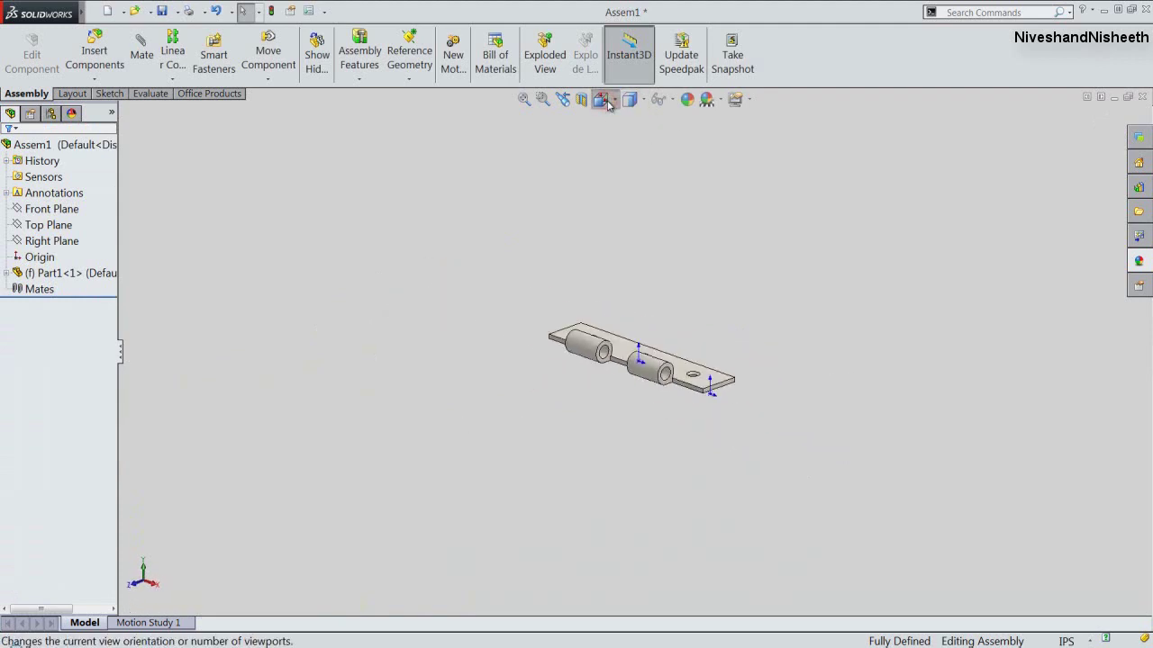
pyautogui.click(622, 305)
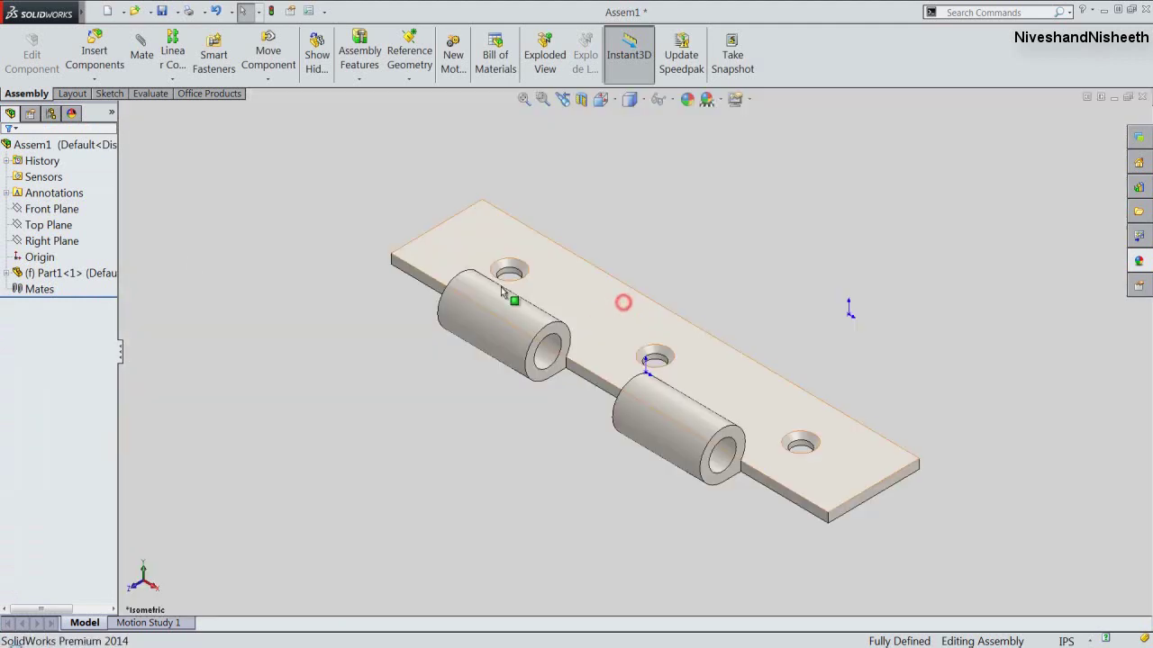
pyautogui.rightClick(40, 273)
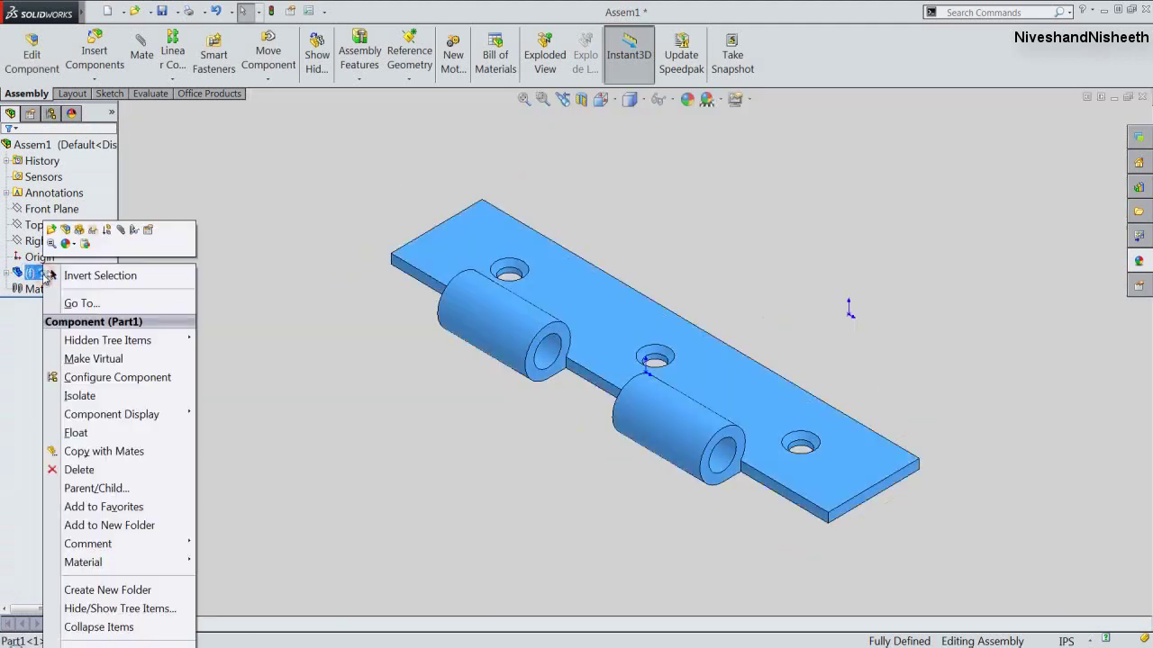
pyautogui.click(75, 433)
pyautogui.click(330, 407)
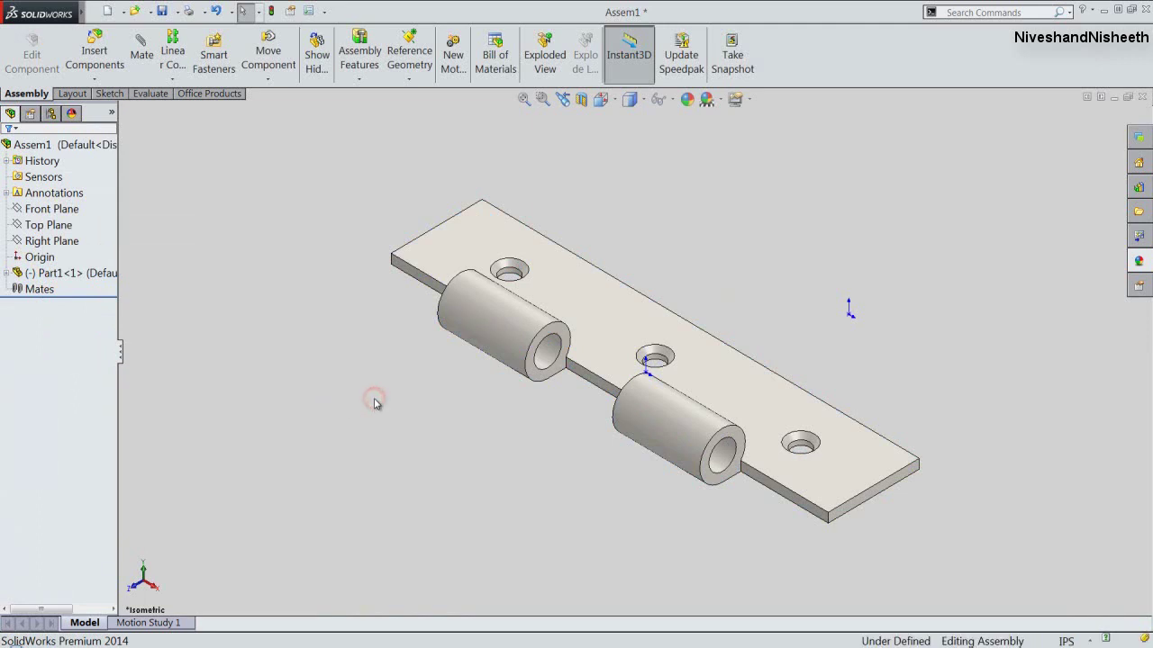
# Step: Show the temporary axes and move Part1 away from the assembly origin
pyautogui.click(673, 105)
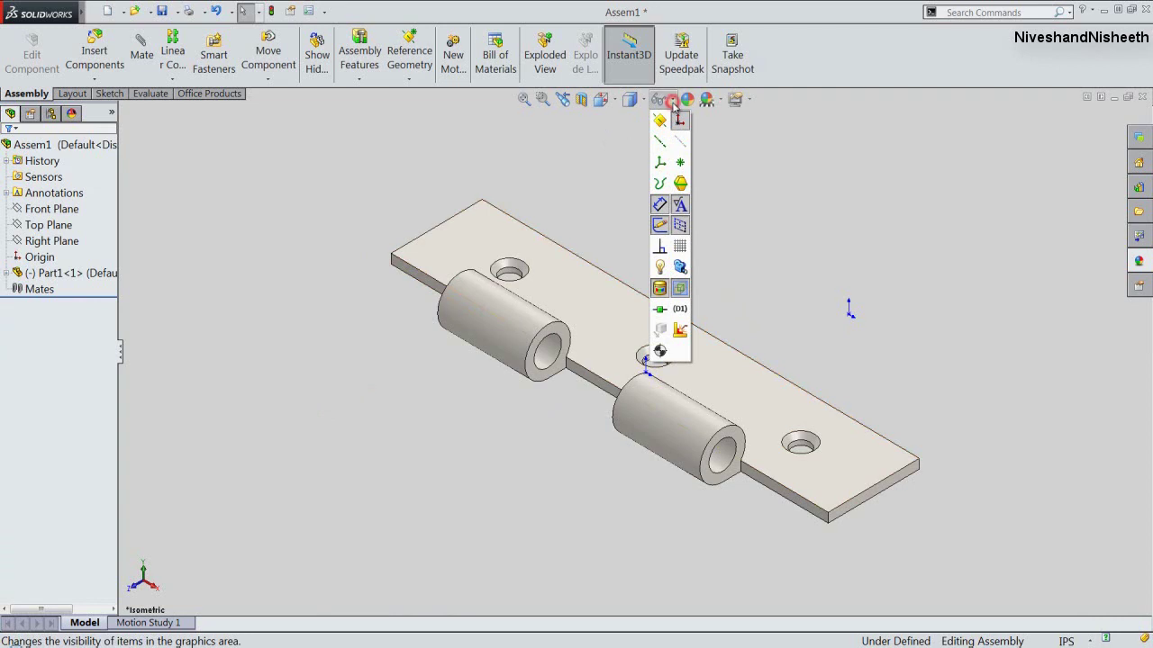
pyautogui.click(680, 142)
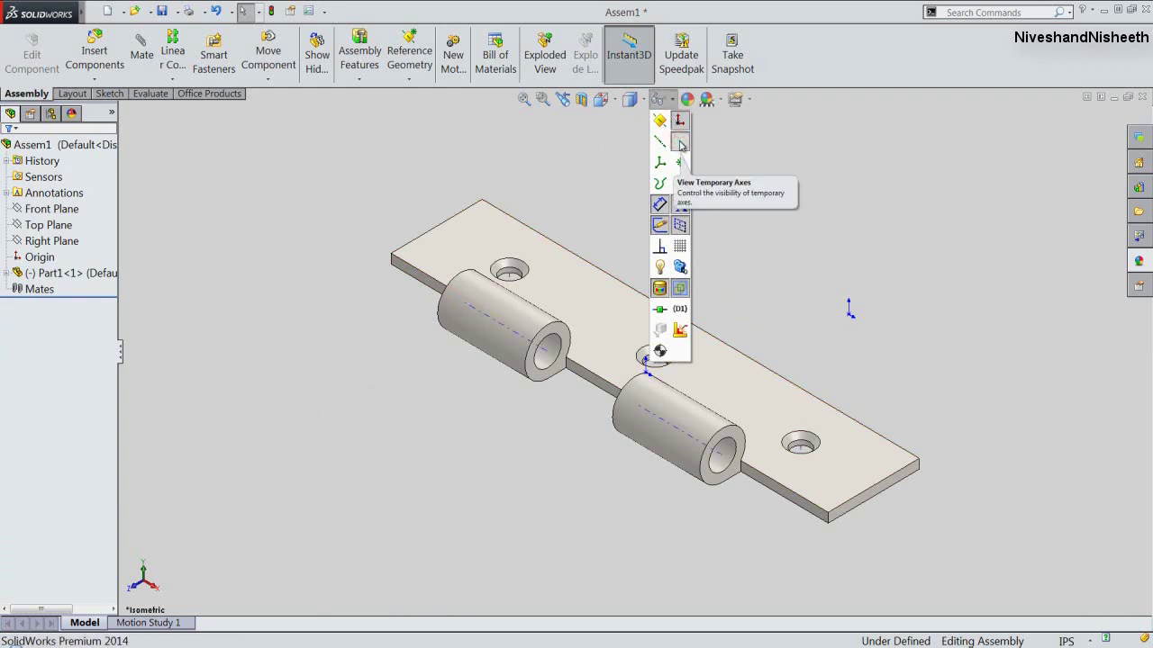
pyautogui.click(594, 162)
pyautogui.moveTo(584, 290); pyautogui.dragTo(434, 347)
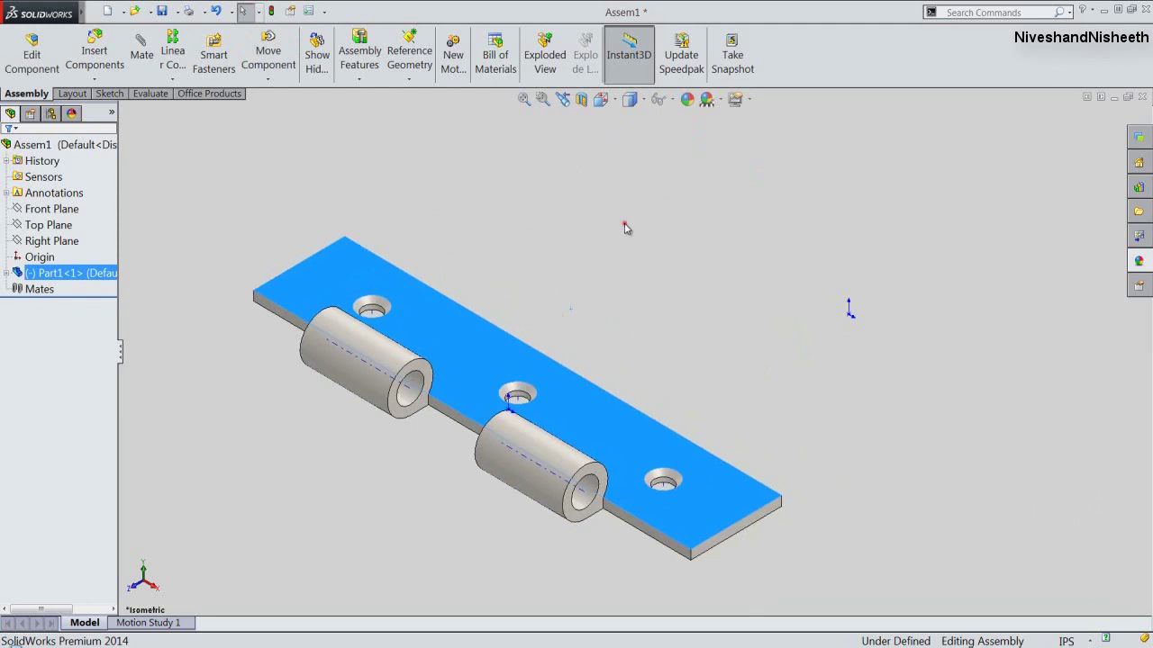
pyautogui.click(626, 227)
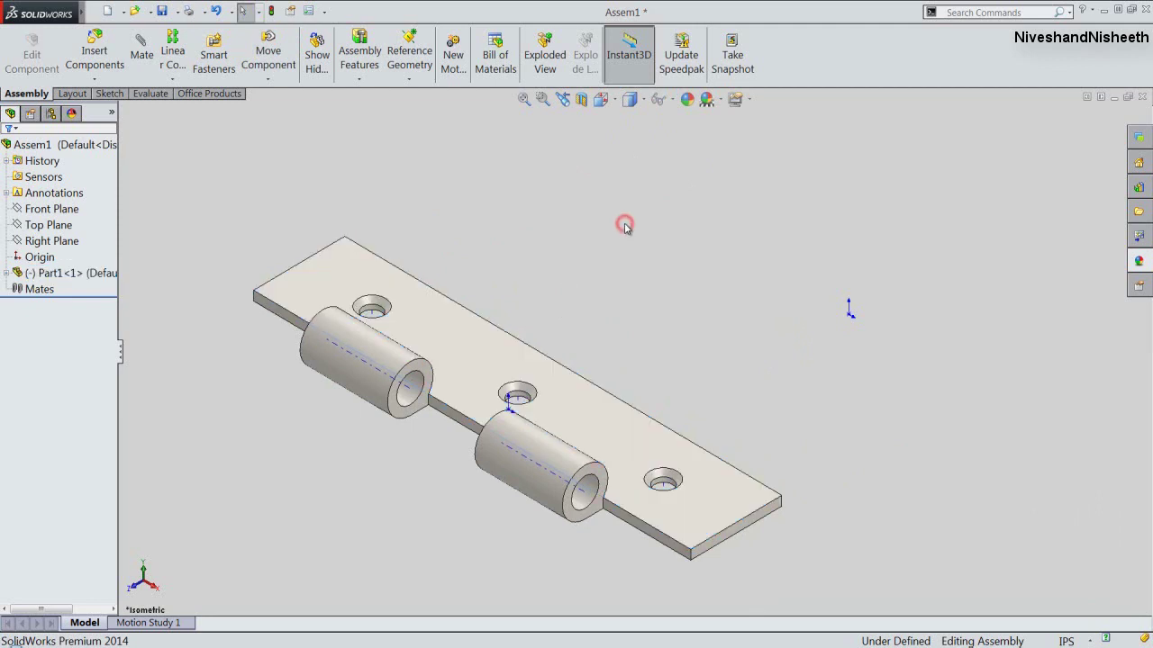
# Step: Add a Coincident mate between the temporary axis of Part1's barrel and the assembly origin
pyautogui.click(405, 387)
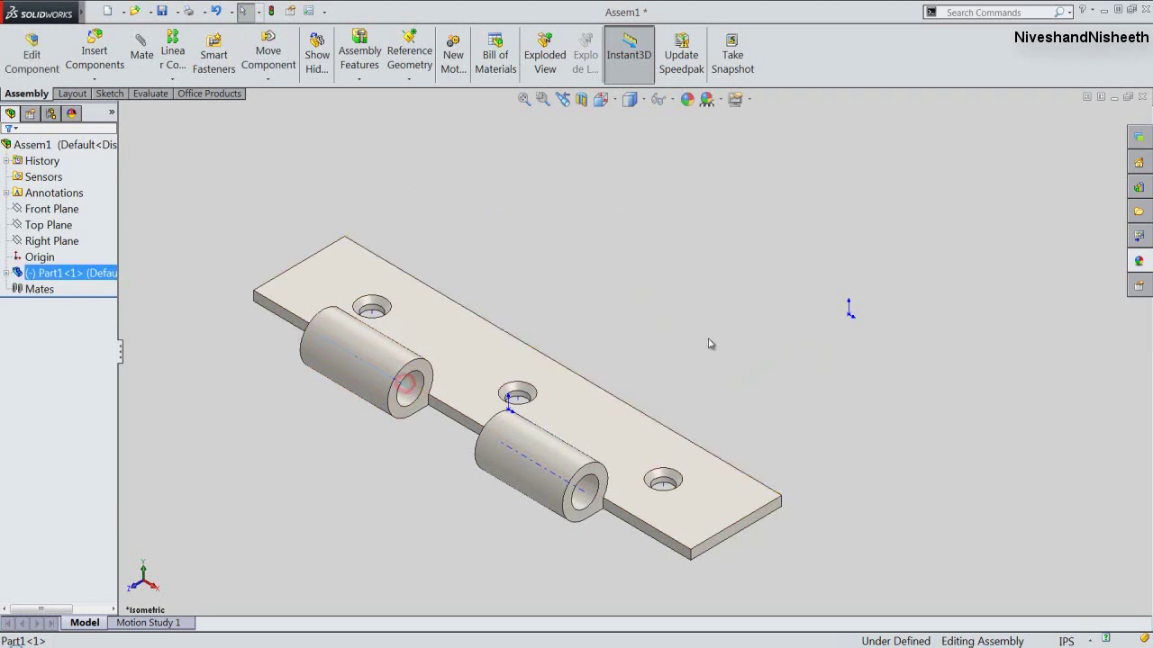
pyautogui.keyDown('ctrl'); pyautogui.click(848, 314); pyautogui.keyUp('ctrl')
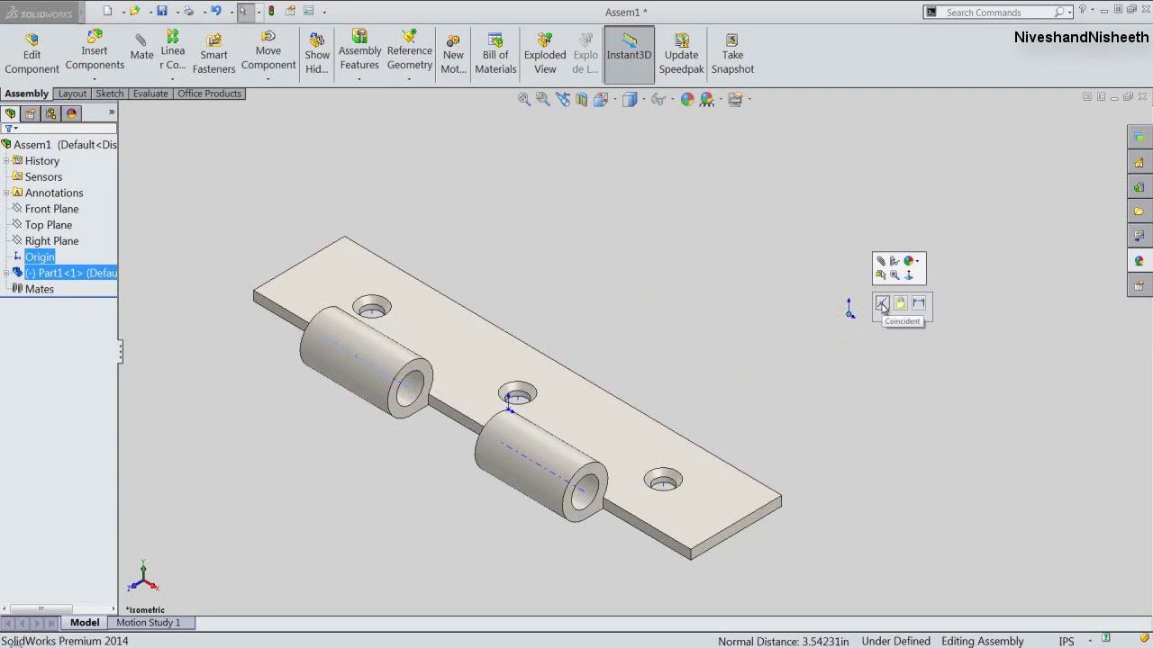
pyautogui.click(882, 308)
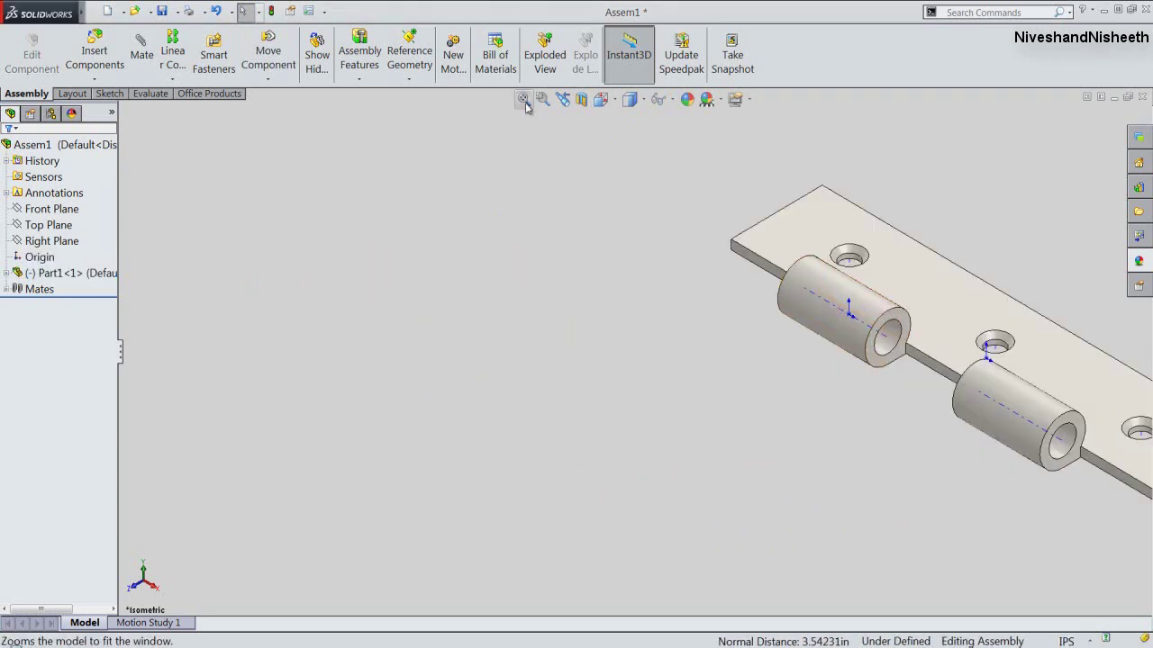
# Step: Add a Coincident mate between the assembly's Right Plane and Part1's Right Plane
pyautogui.click(524, 100)
pyautogui.click(62, 211)
pyautogui.click(54, 225)
pyautogui.click(60, 242)
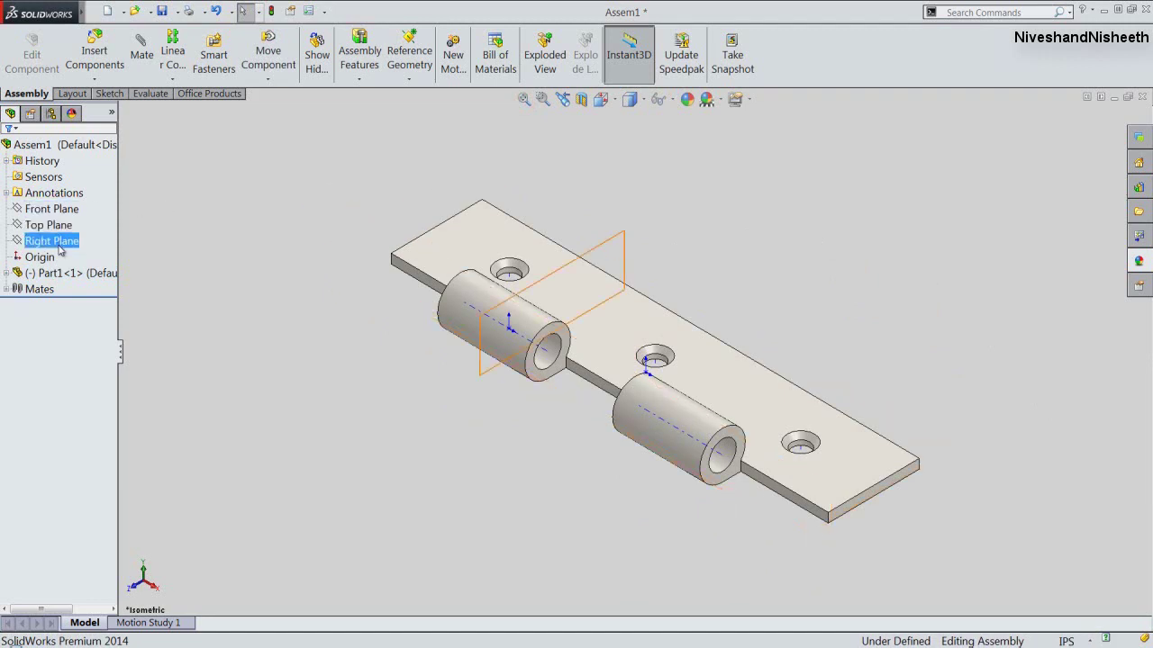
pyautogui.click(6, 274)
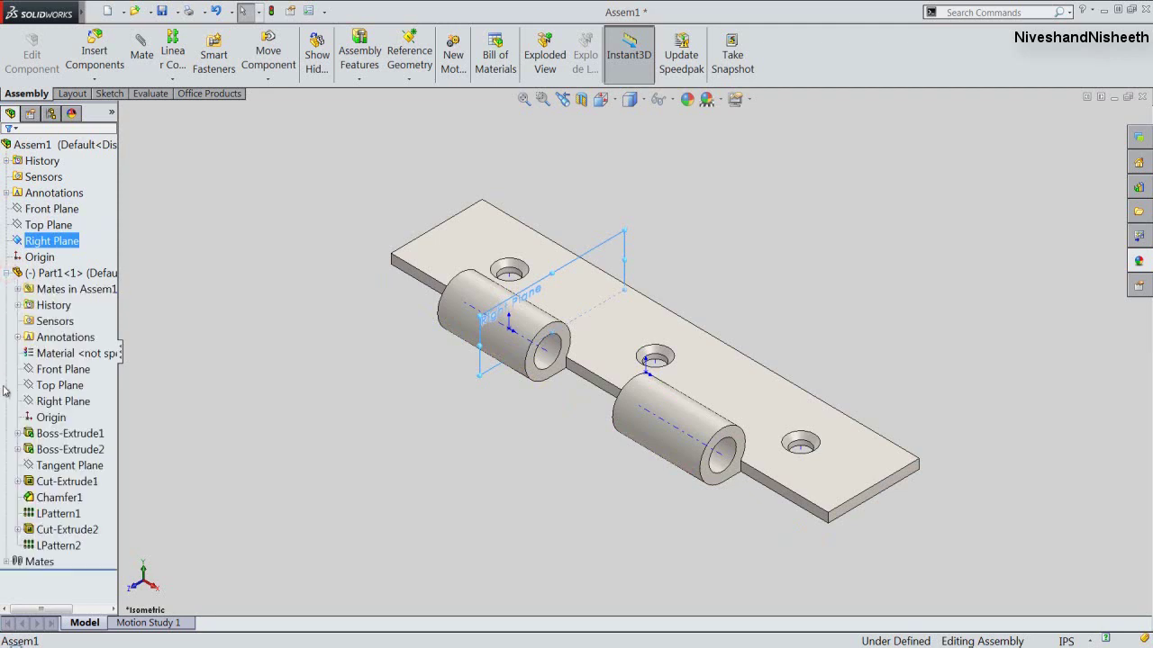
pyautogui.keyDown('ctrl'); pyautogui.click(41, 401); pyautogui.keyUp('ctrl')
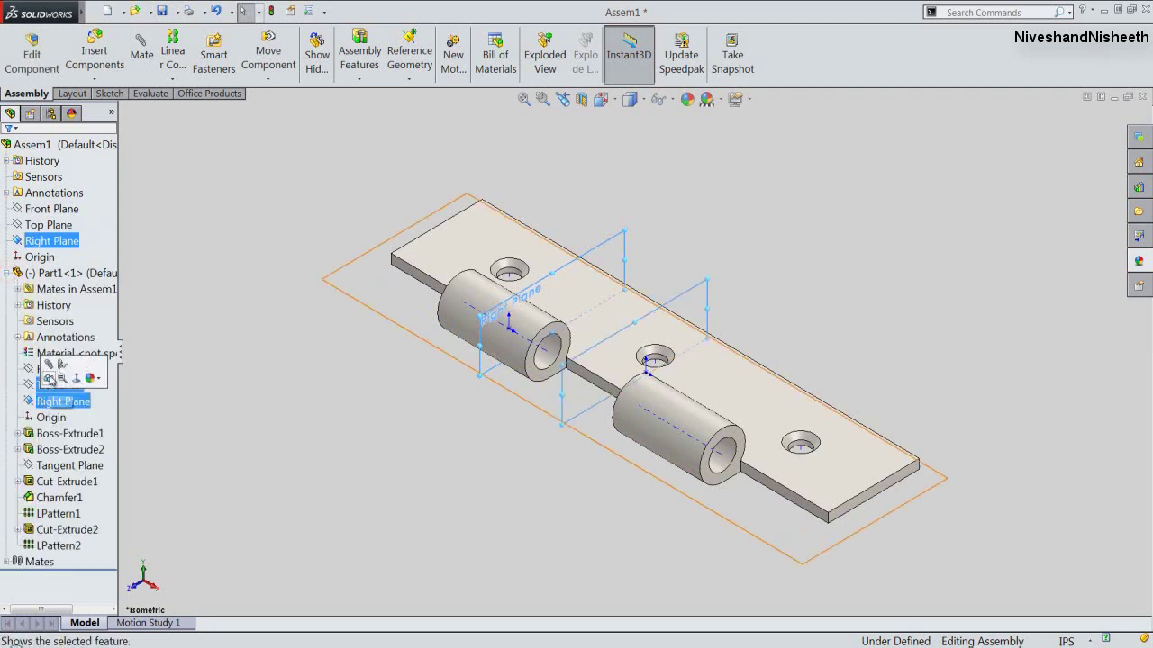
pyautogui.click(48, 363)
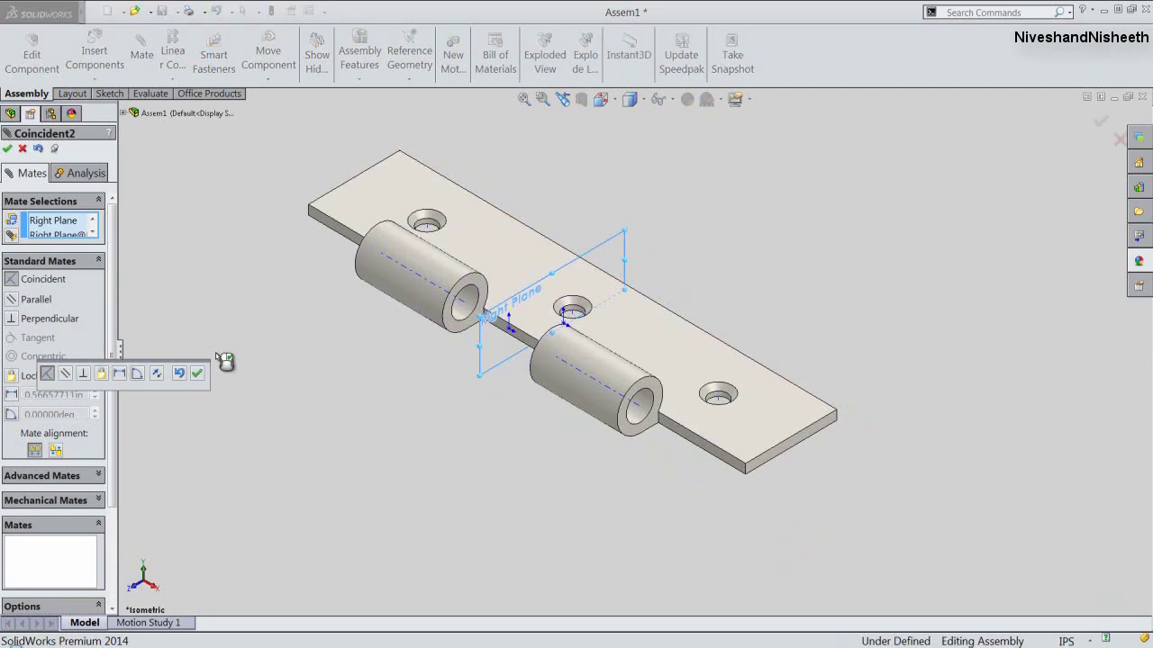
pyautogui.click(196, 374)
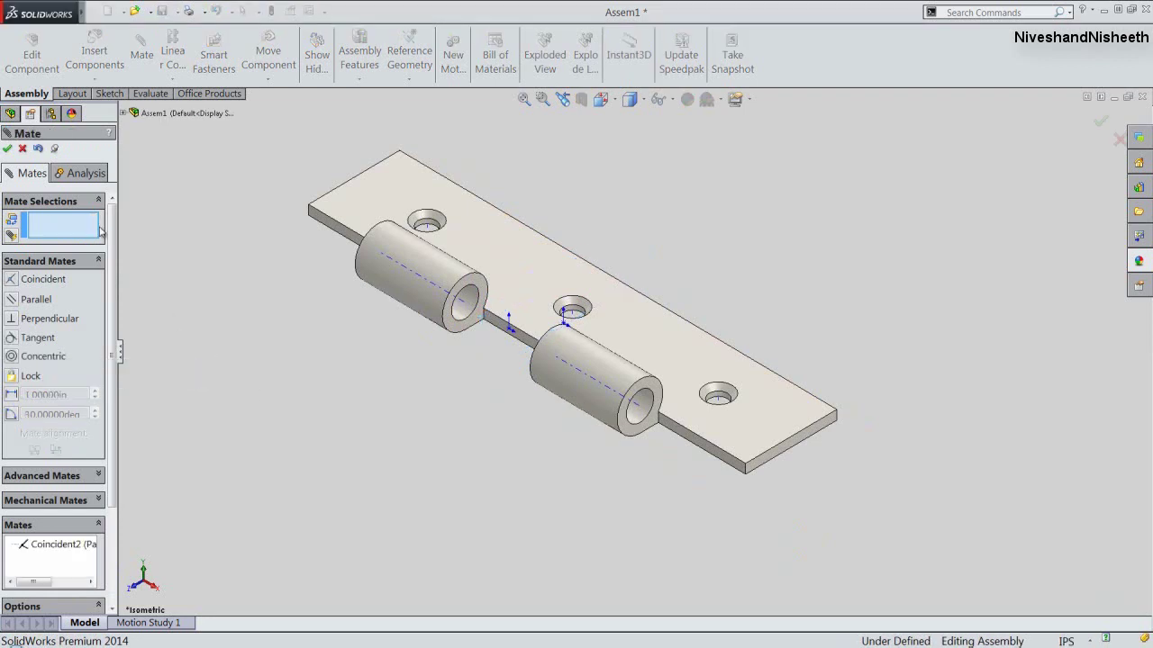
pyautogui.click(9, 150)
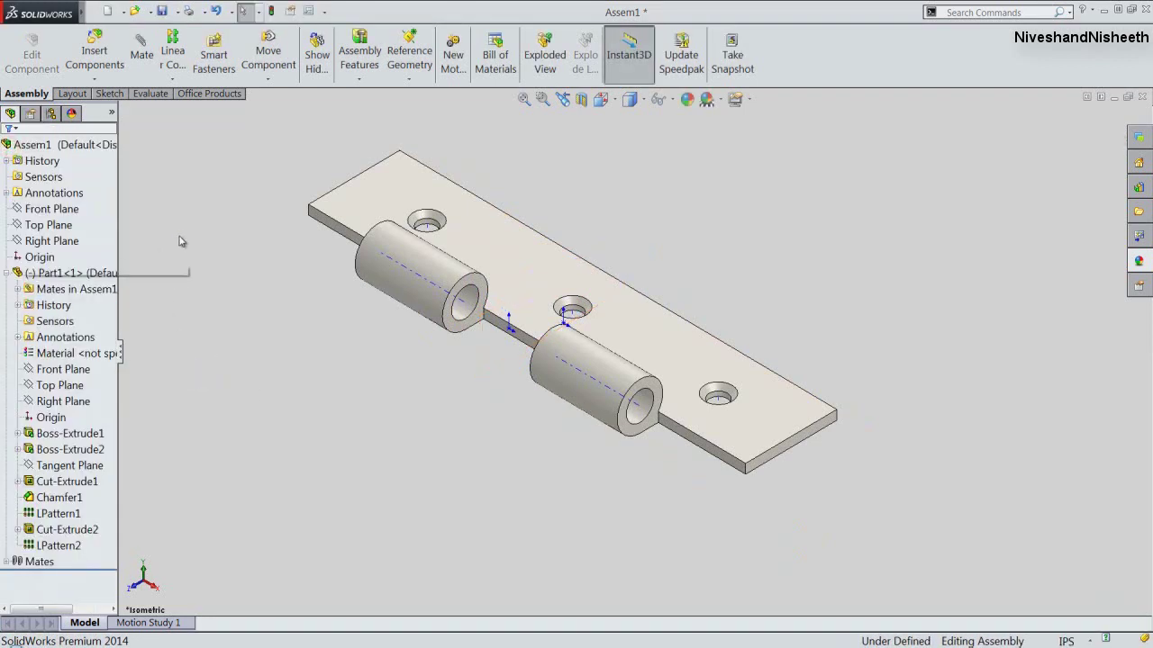
# Step: Collapse the feature tree and swing Part1 slightly about its barrel axis to test its remaining freedom
pyautogui.rightClick(115, 215)
pyautogui.click(144, 219)
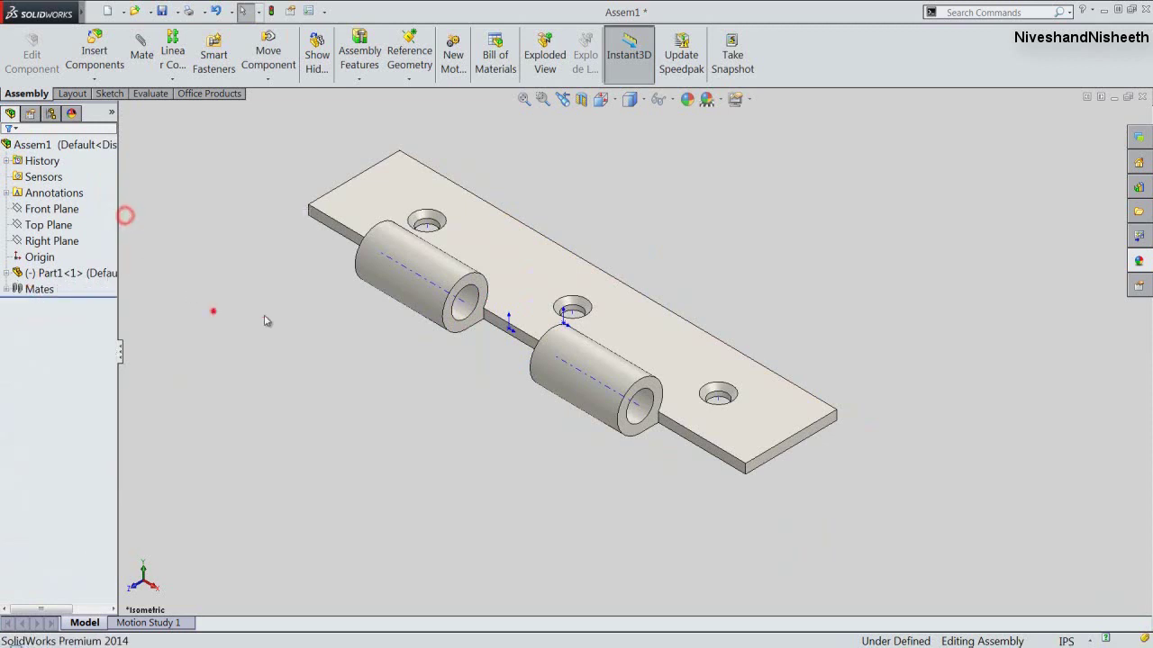
pyautogui.click(711, 383)
pyautogui.moveTo(666, 309)
pyautogui.mouseDown()
pyautogui.moveTo(649, 297)
pyautogui.moveTo(630, 334)
pyautogui.moveTo(570, 275)
pyautogui.moveTo(677, 311)
pyautogui.mouseUp()
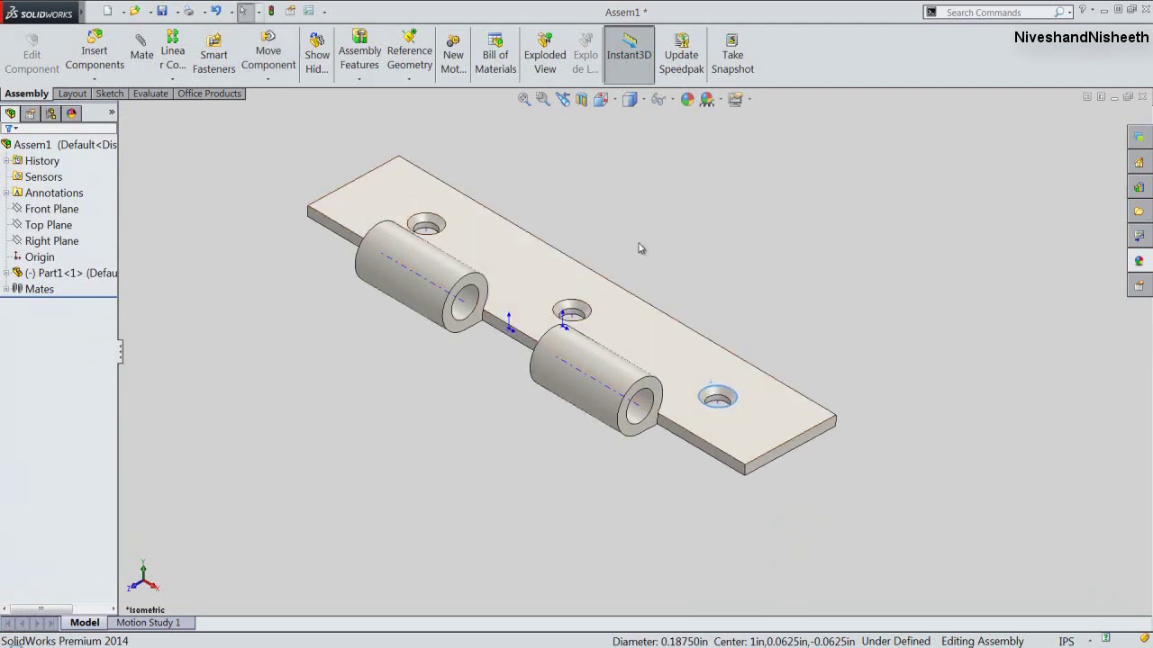
pyautogui.click(601, 205)
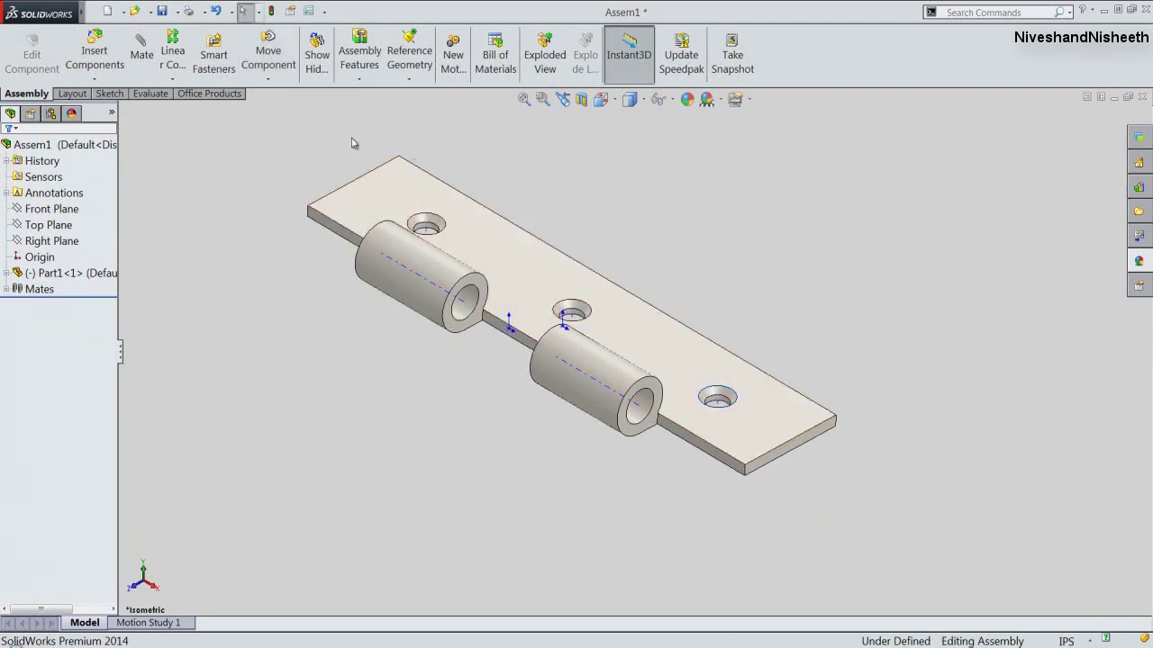
# Step: Add a Parallel mate between the assembly's Top Plane and Part1's Top Plane, and close the Mate command
pyautogui.click(141, 55)
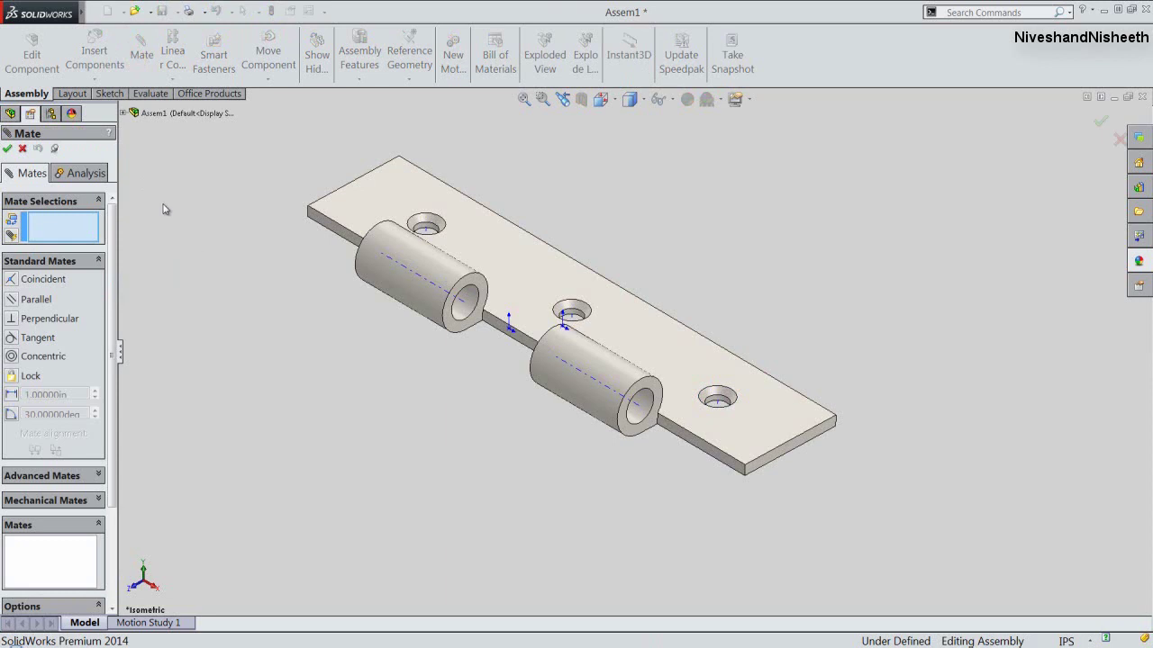
pyautogui.click(124, 113)
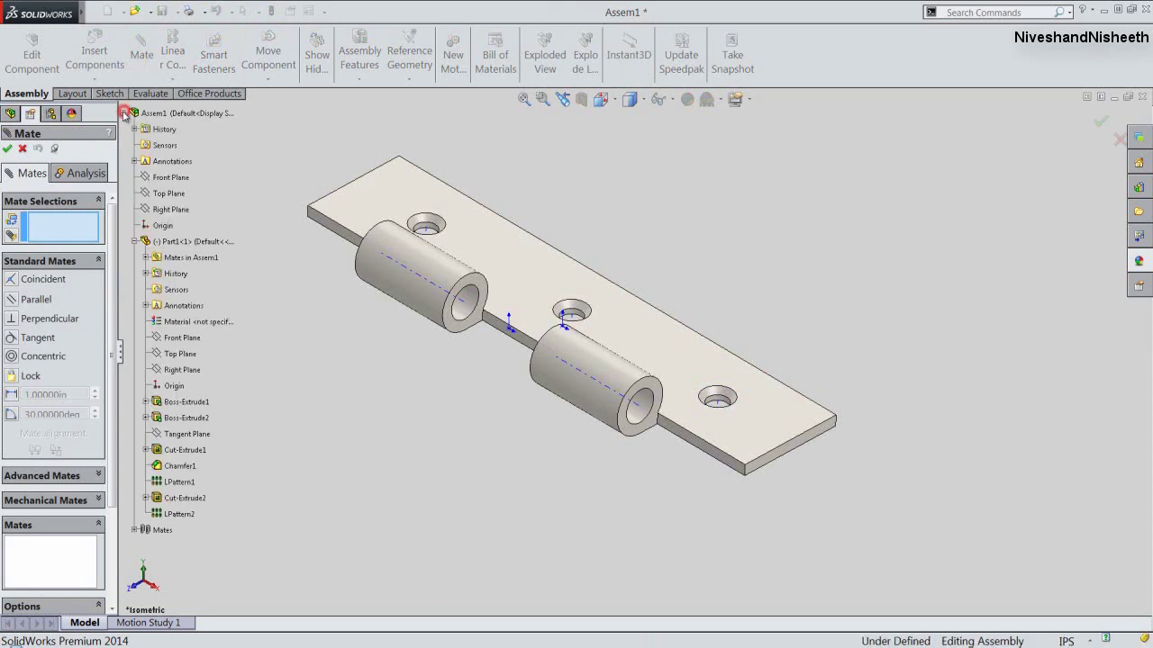
pyautogui.click(150, 193)
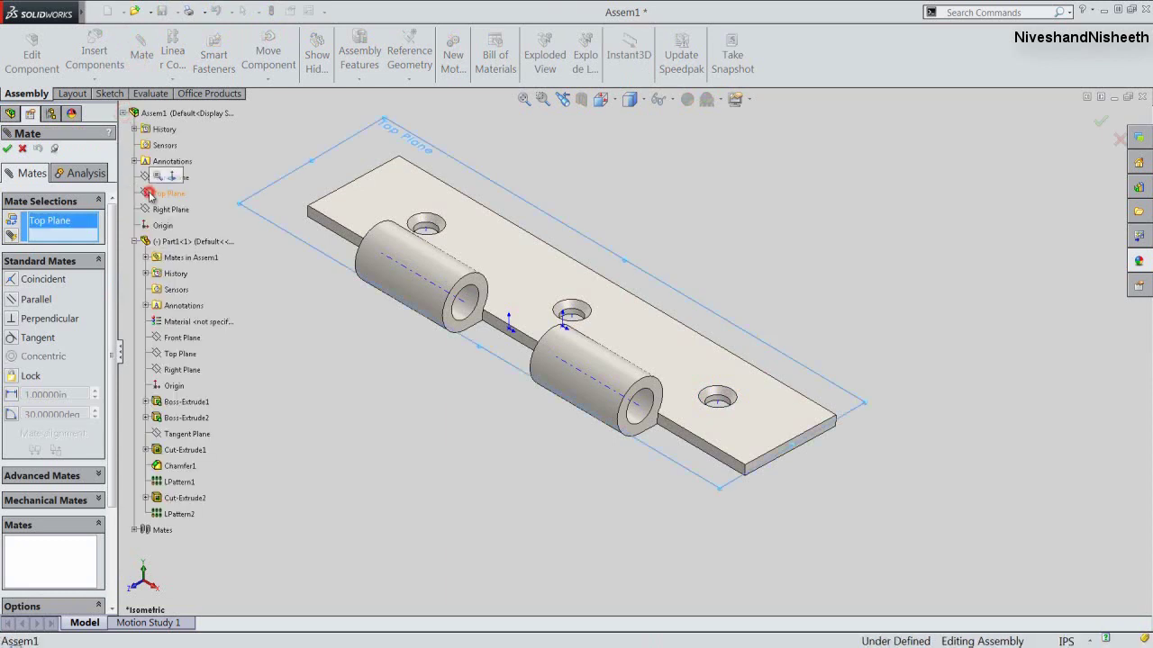
pyautogui.click(163, 357)
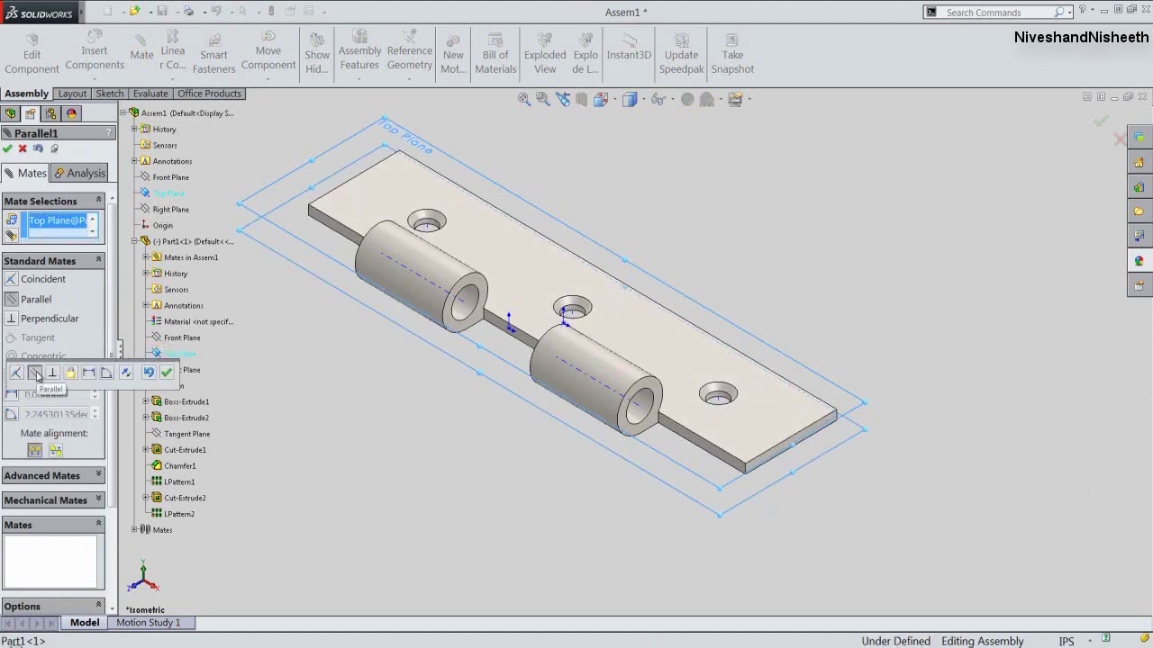
pyautogui.click(166, 372)
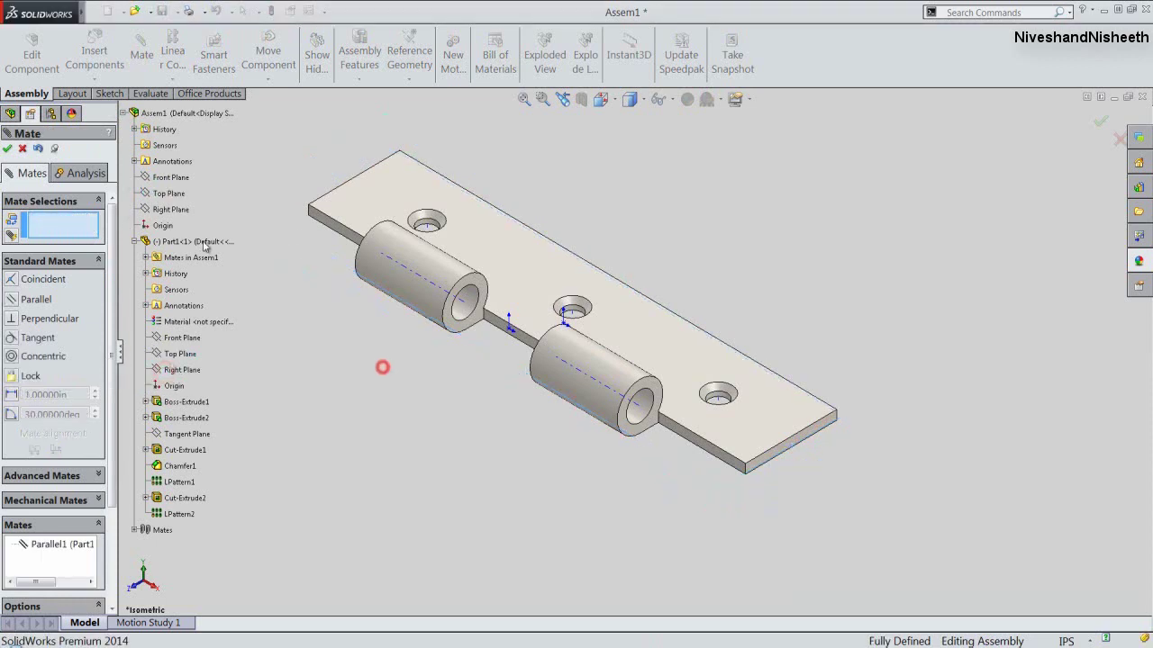
pyautogui.click(21, 150)
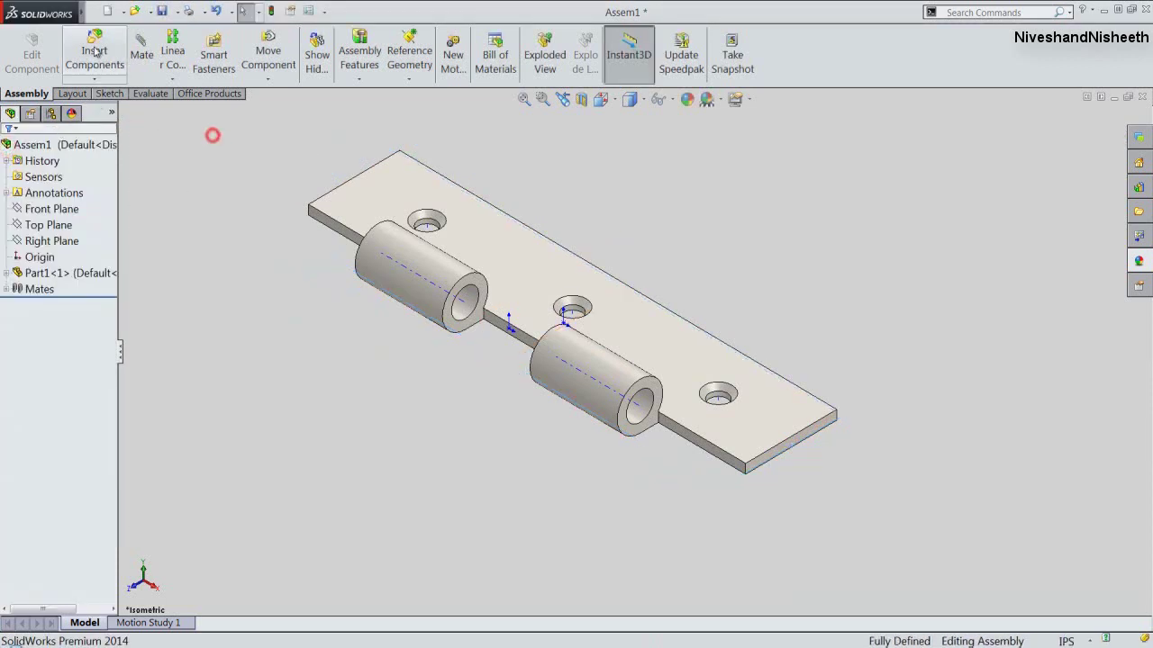
# Step: Insert Part2 from its file and place it beside Part1, behind the fixed leaf's plate
pyautogui.click(93, 50)
pyautogui.click(75, 494)
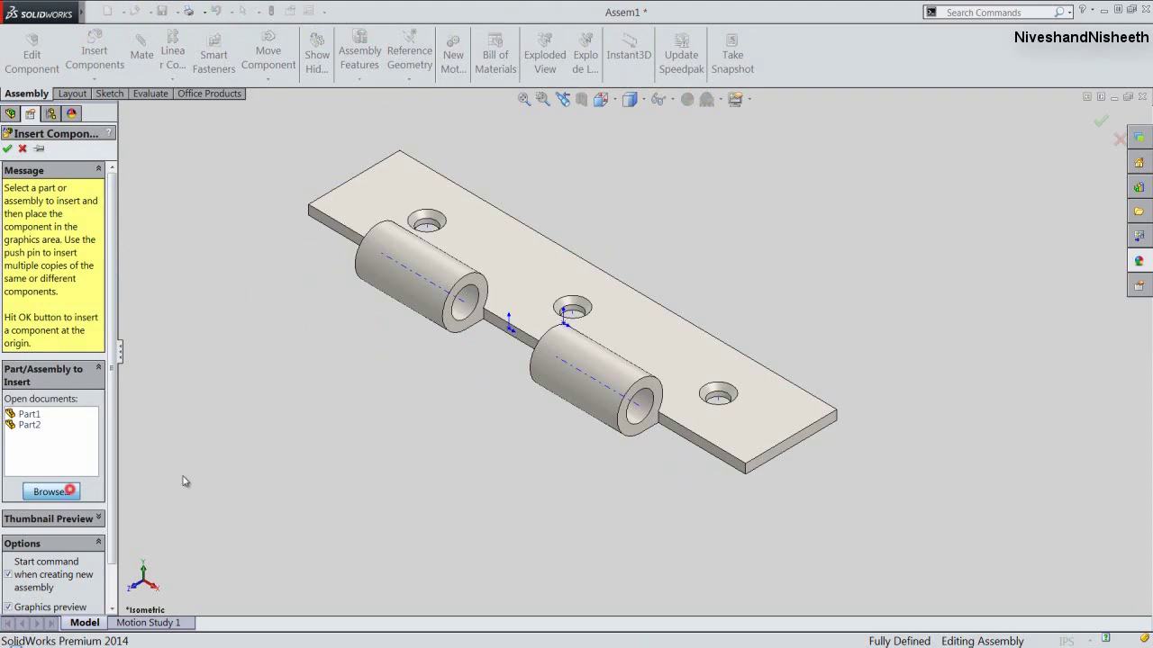
pyautogui.doubleClick(509, 246)
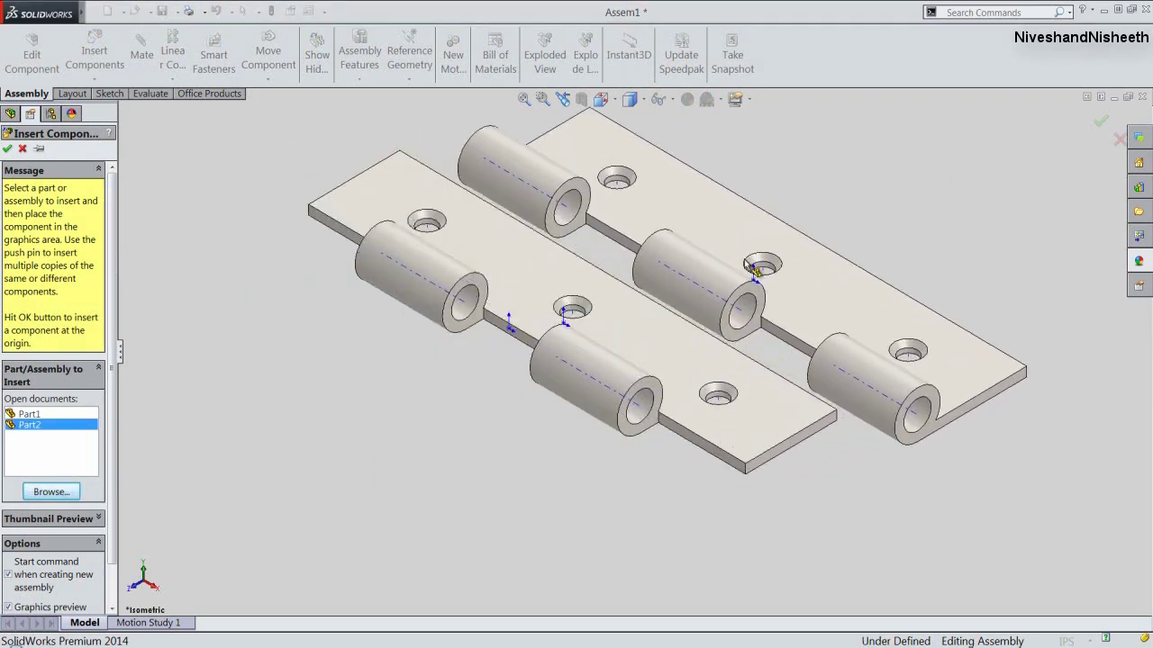
pyautogui.click(803, 251)
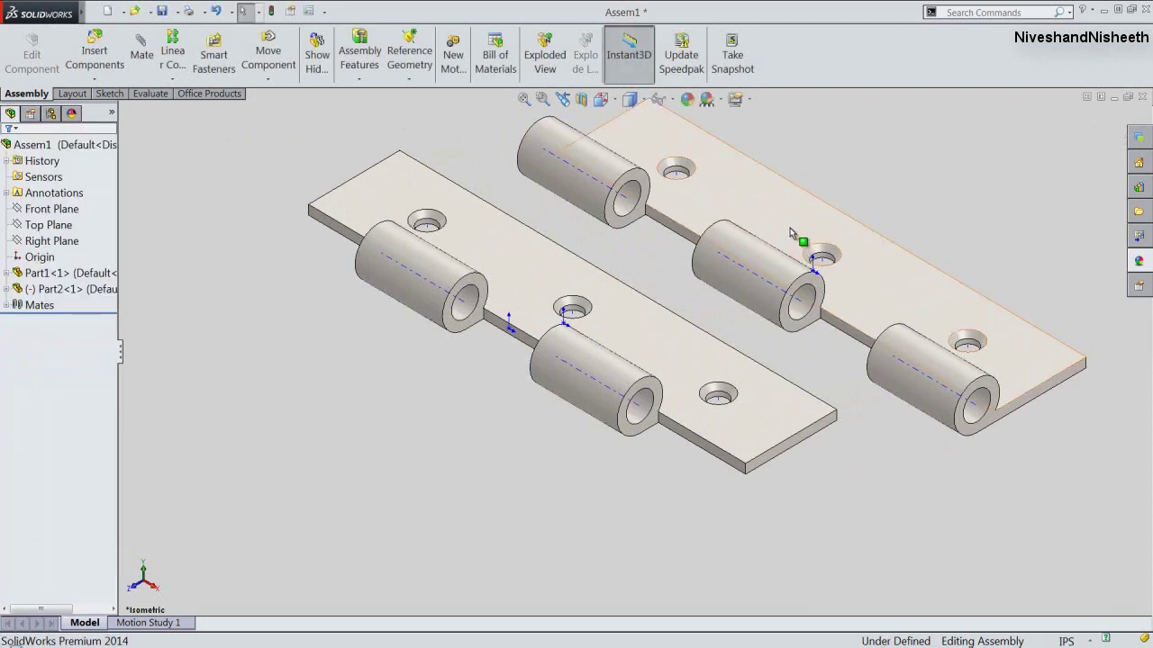
# Step: Turn Part2 half a turn about the vertical axis using Move with Triad, so its barrels are on the side away from Part1
pyautogui.click(790, 228)
pyautogui.rightClick(790, 227)
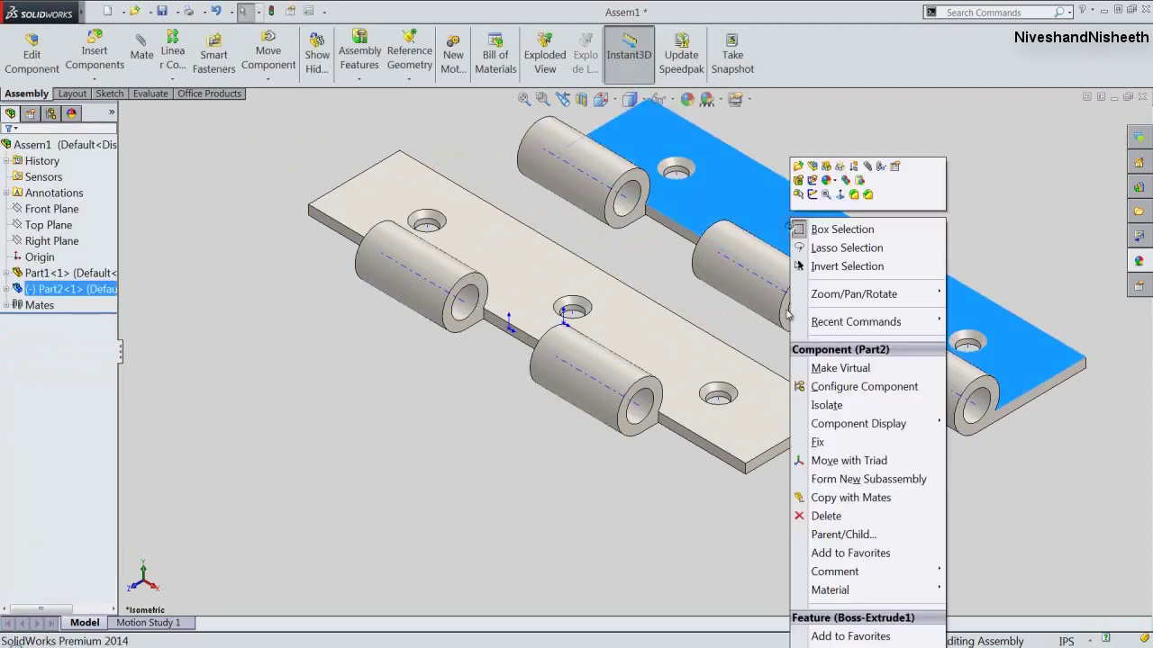
pyautogui.click(823, 460)
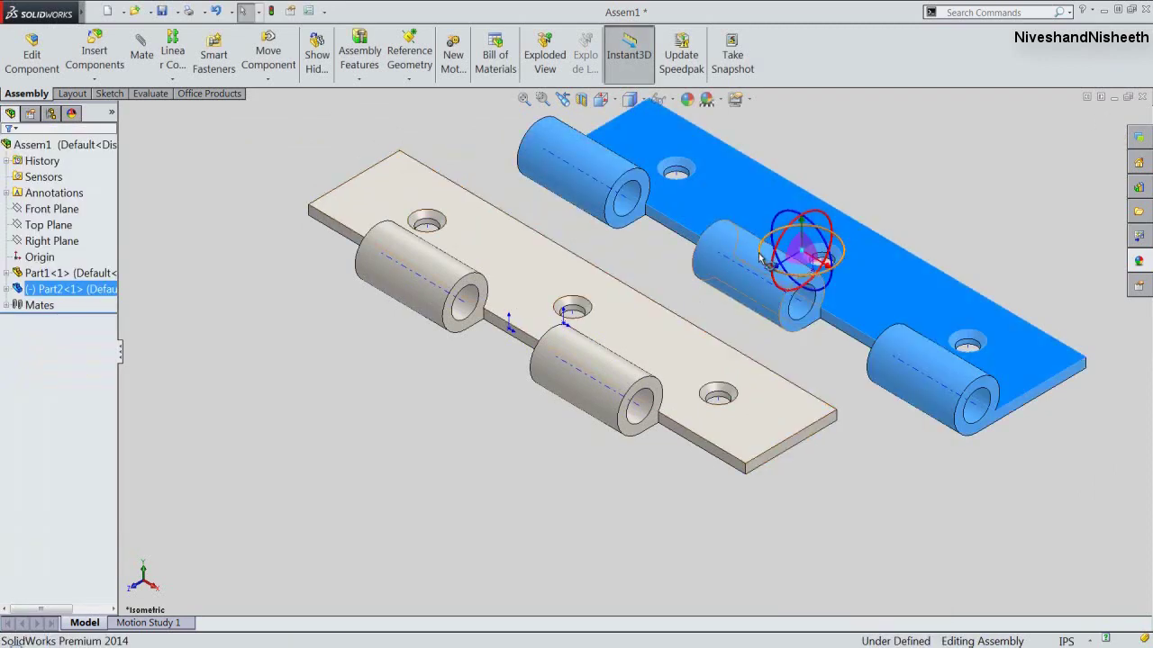
pyautogui.moveTo(764, 262); pyautogui.dragTo(938, 206)
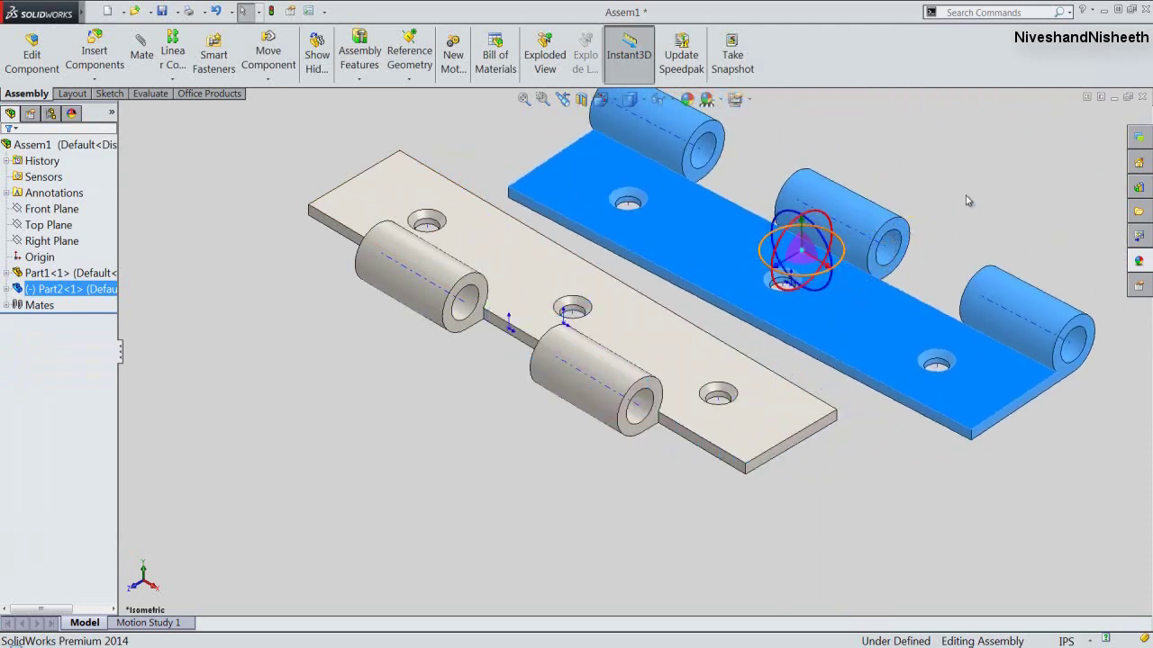
pyautogui.click(966, 195)
# Step: Add a Concentric mate between a barrel bore of Part2 and one of Part1, and slide Part2 along the shared barrel axis
pyautogui.click(885, 244)
pyautogui.keyDown('ctrl'); pyautogui.click(465, 305); pyautogui.keyUp('ctrl')
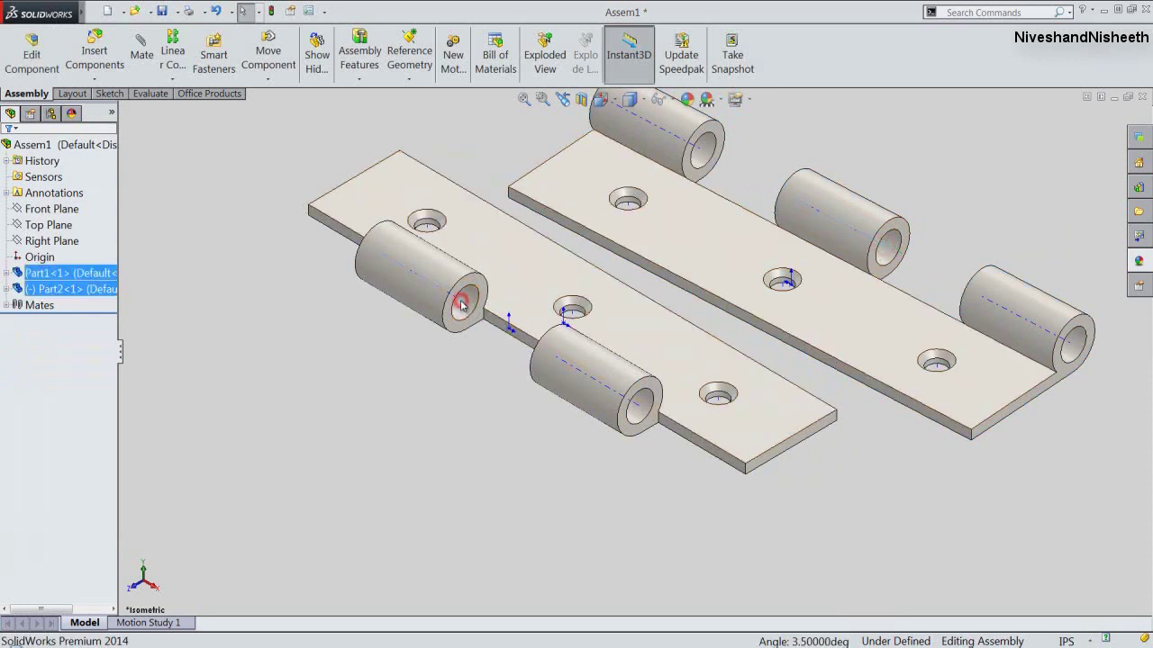
pyautogui.click(496, 291)
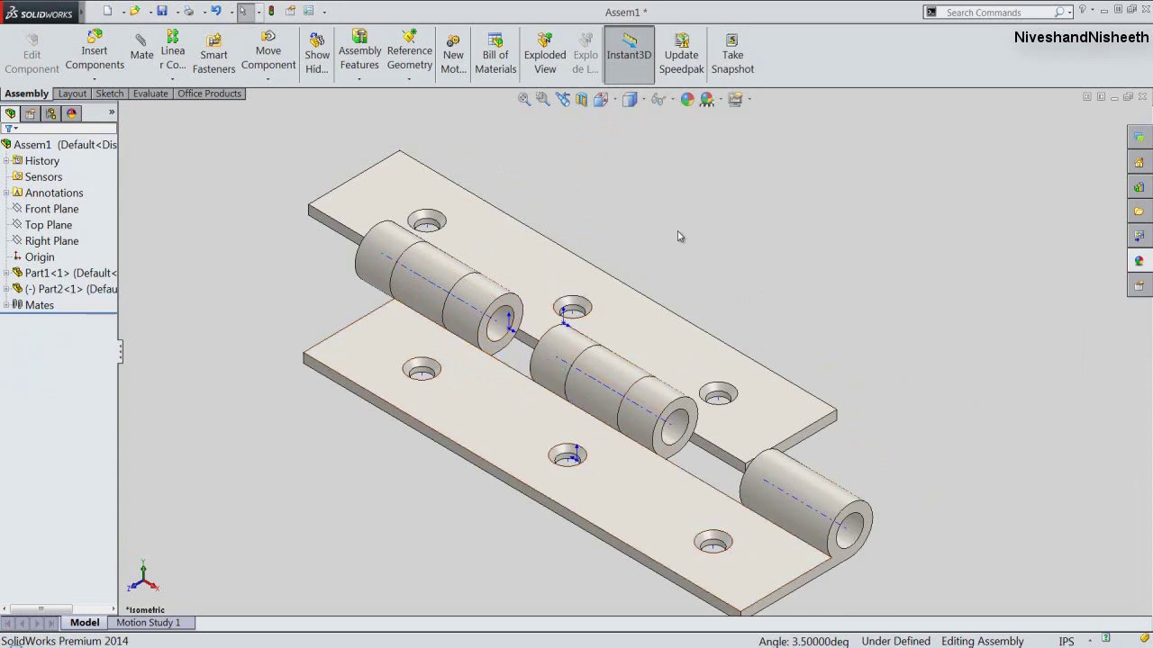
pyautogui.moveTo(680, 481); pyautogui.dragTo(495, 405)
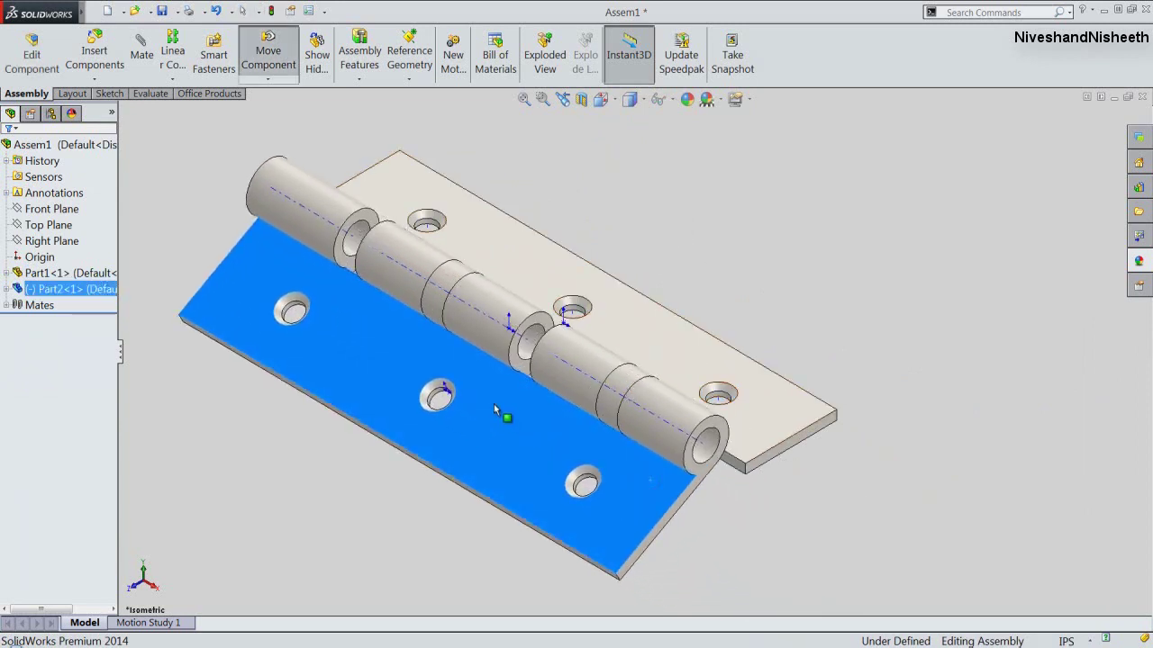
pyautogui.click(366, 532)
# Step: Add a Coincident mate between the facing end faces of adjacent Part2 and Part1 barrels to close the gap between them
pyautogui.click(529, 340)
pyautogui.moveTo(505, 414); pyautogui.dragTo(597, 479, button='middle')
pyautogui.scroll(-3, 576, 327)
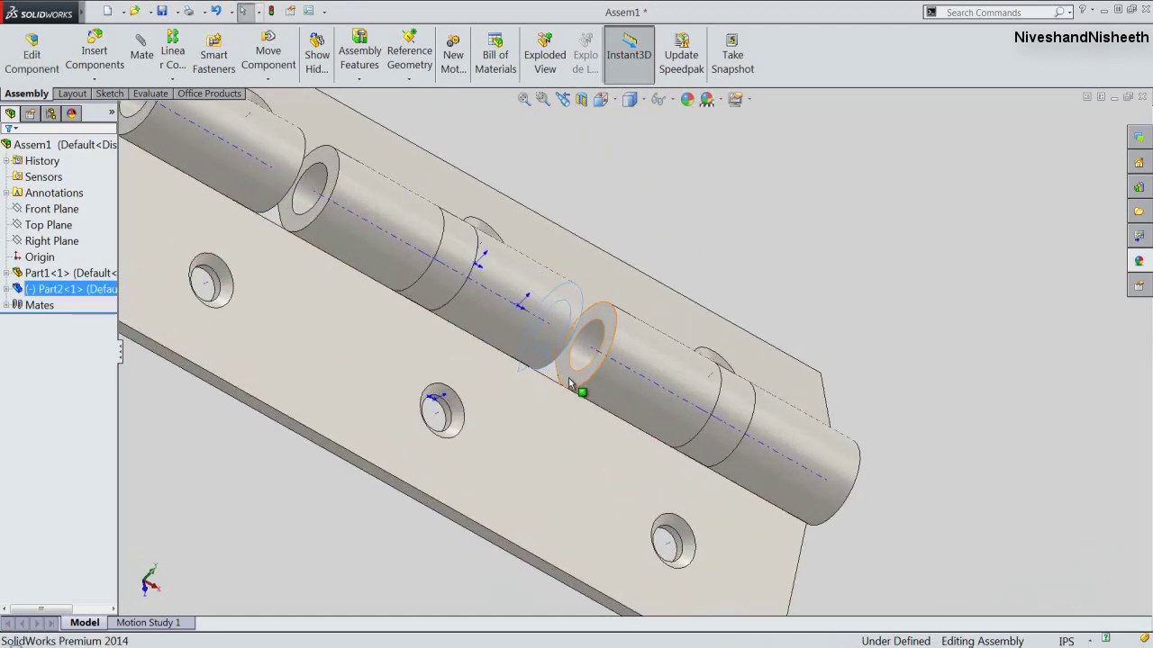
pyautogui.keyDown('ctrl'); pyautogui.click(569, 382); pyautogui.keyUp('ctrl')
pyautogui.click(606, 291)
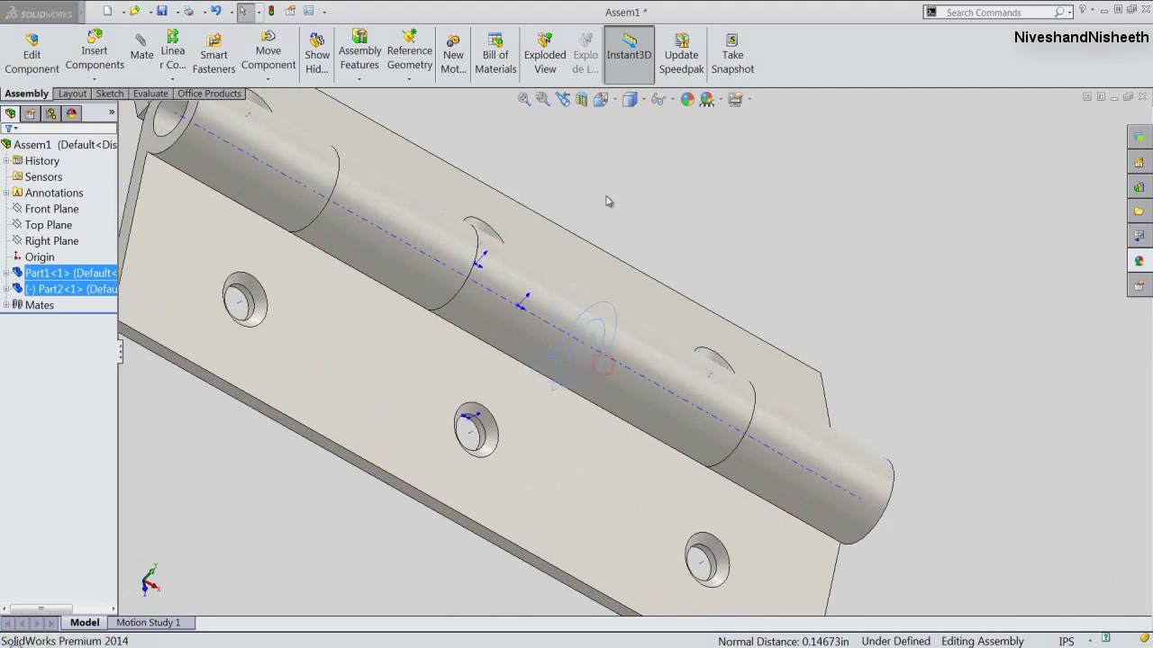
# Step: Hide the origins and temporary axes in the isometric view, and swing Part2's leaf up level with Part1
pyautogui.click(563, 99)
pyautogui.click(563, 99)
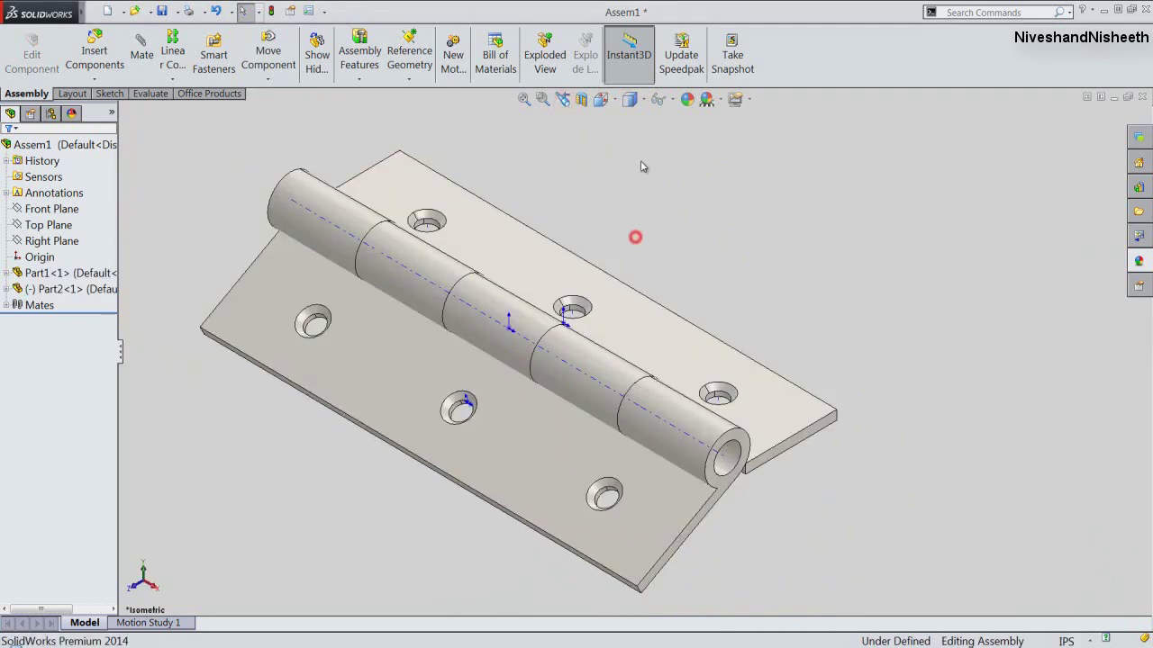
pyautogui.click(667, 99)
pyautogui.click(680, 121)
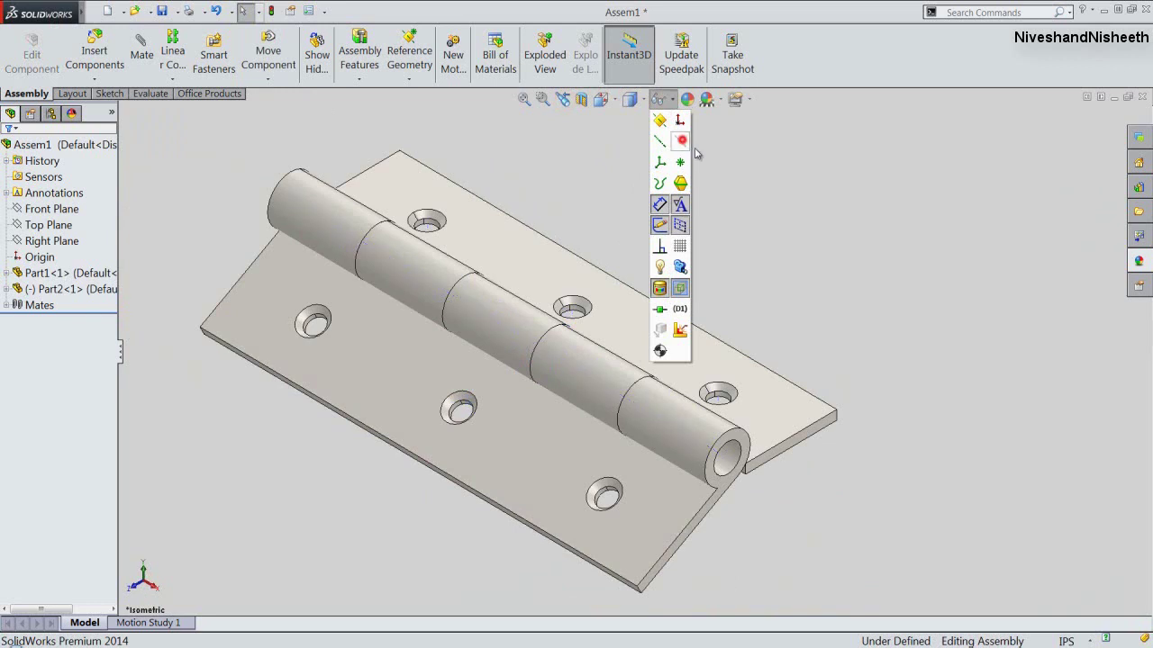
pyautogui.click(524, 99)
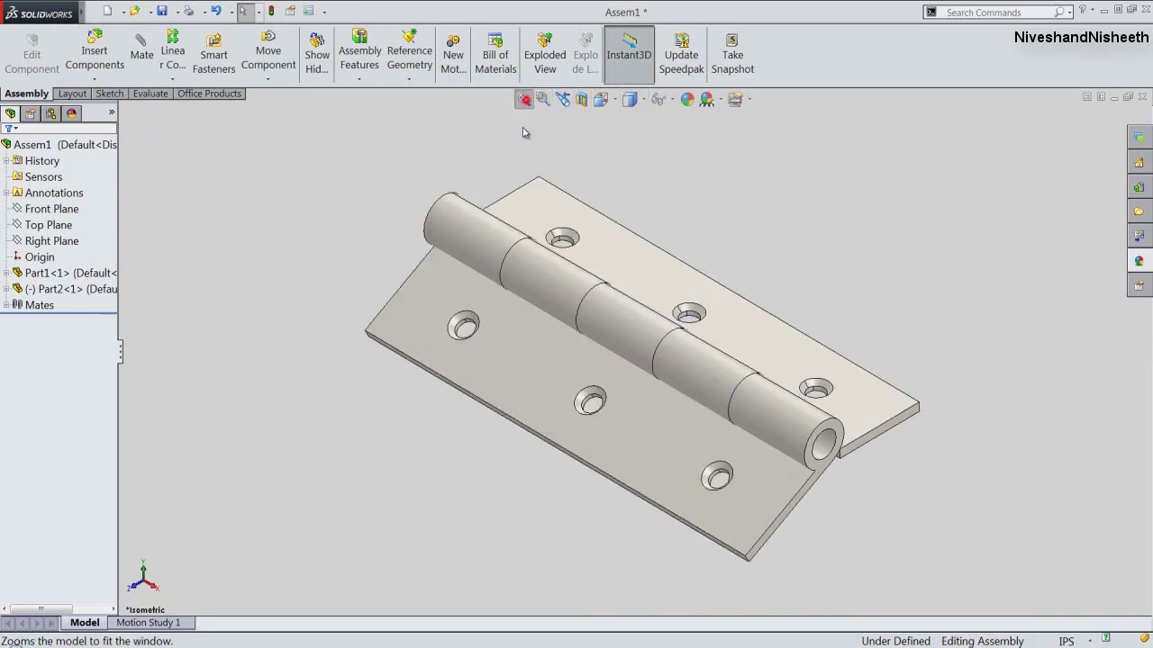
pyautogui.moveTo(645, 423)
pyautogui.mouseDown()
pyautogui.moveTo(670, 348)
pyautogui.moveTo(648, 384)
pyautogui.moveTo(653, 402)
pyautogui.mouseUp()
pyautogui.click(288, 244)
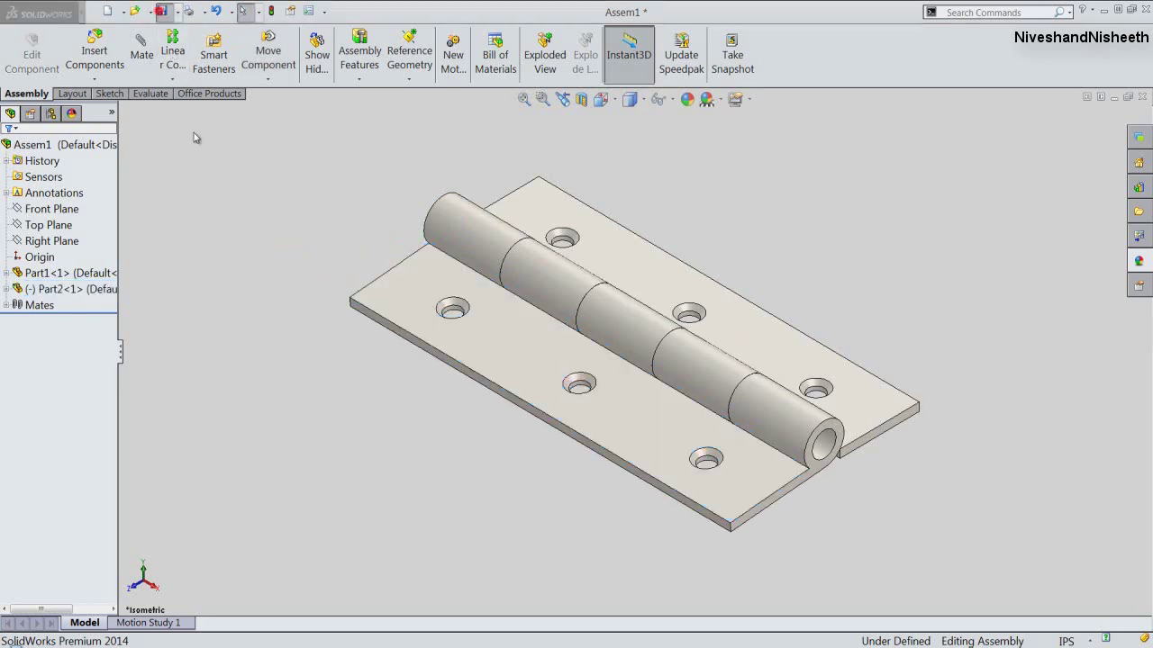
# Step: Save the assembly together with its modified parts, rebuilding it first and naming it Hinge
pyautogui.hotkey('ctrl', 's')
pyautogui.click(634, 497)
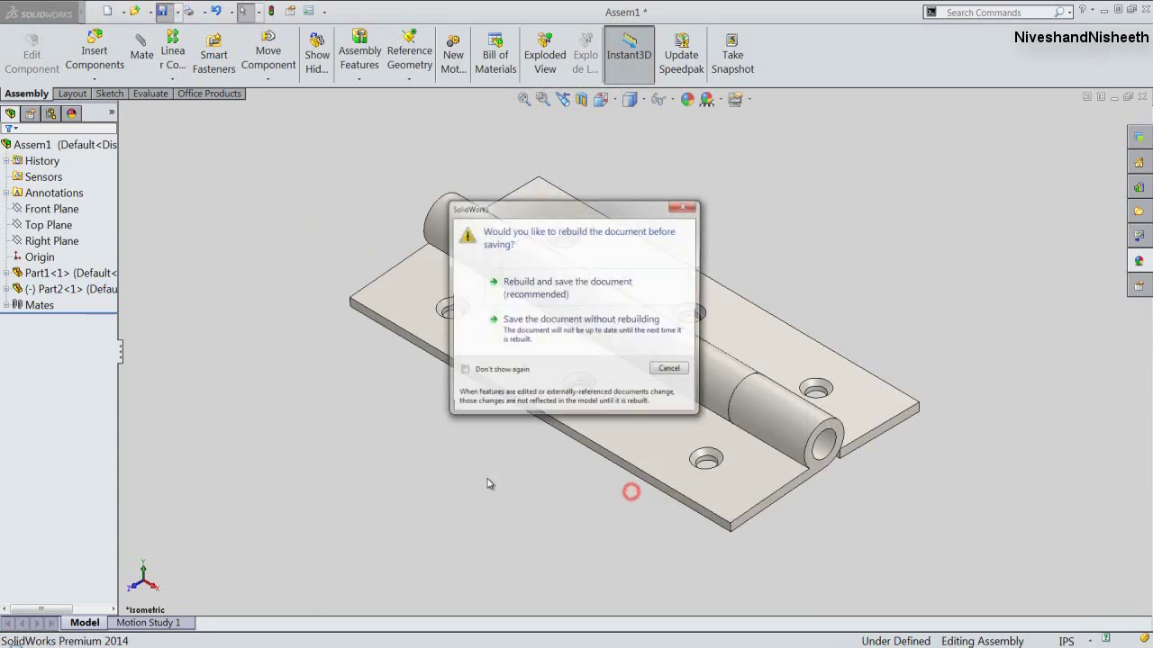
pyautogui.click(529, 282)
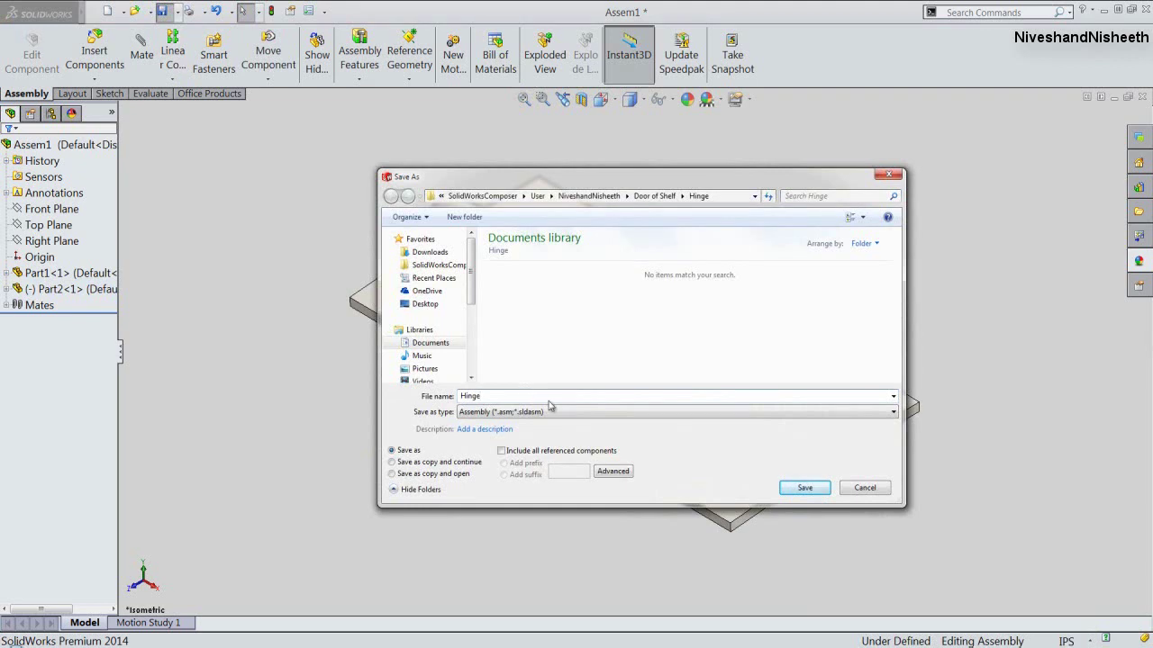
pyautogui.click(803, 489)
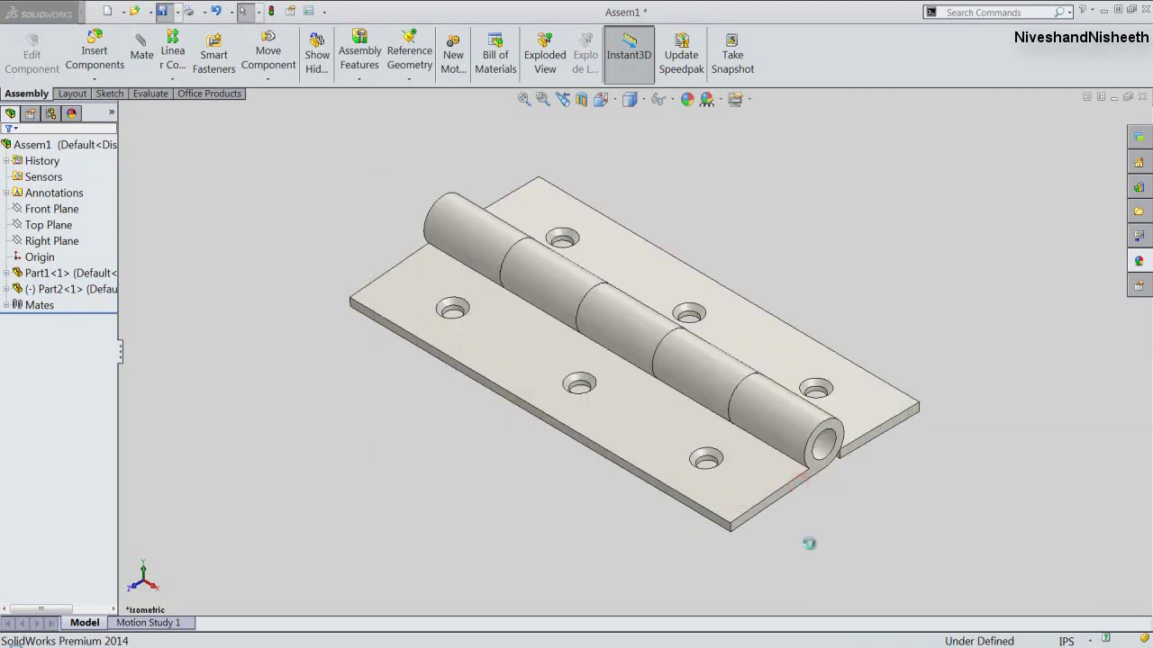
pyautogui.click(821, 507)
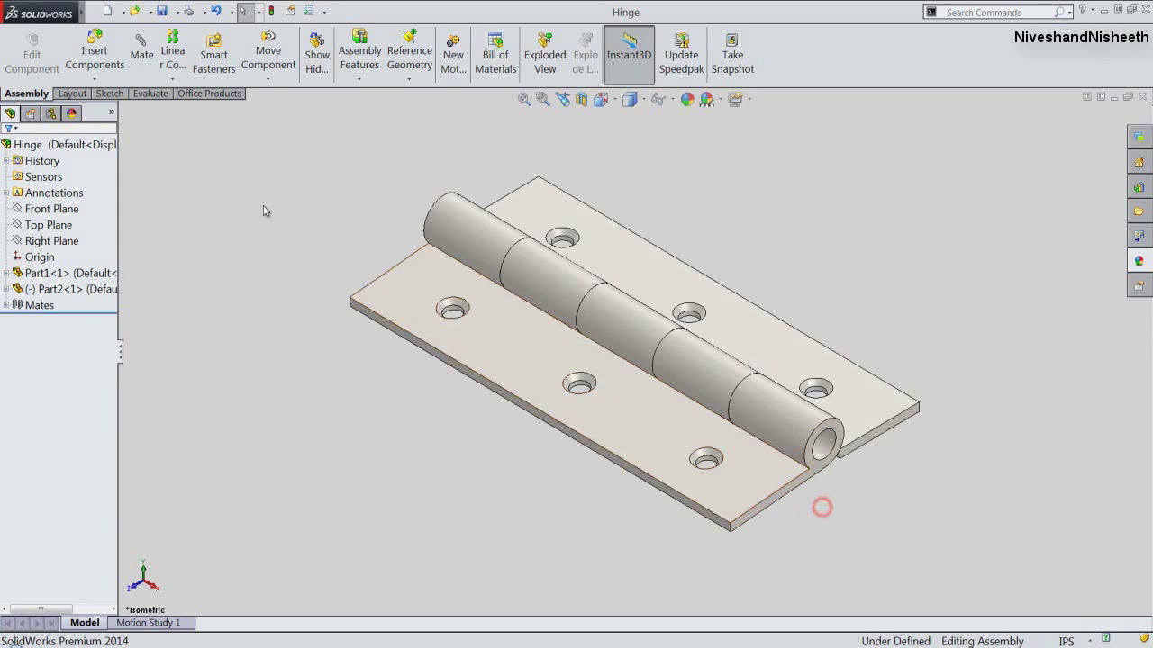
# Step: Create a new part inside the assembly, save it as Part3, and position it on the assembly's Right Plane
pyautogui.click(94, 78)
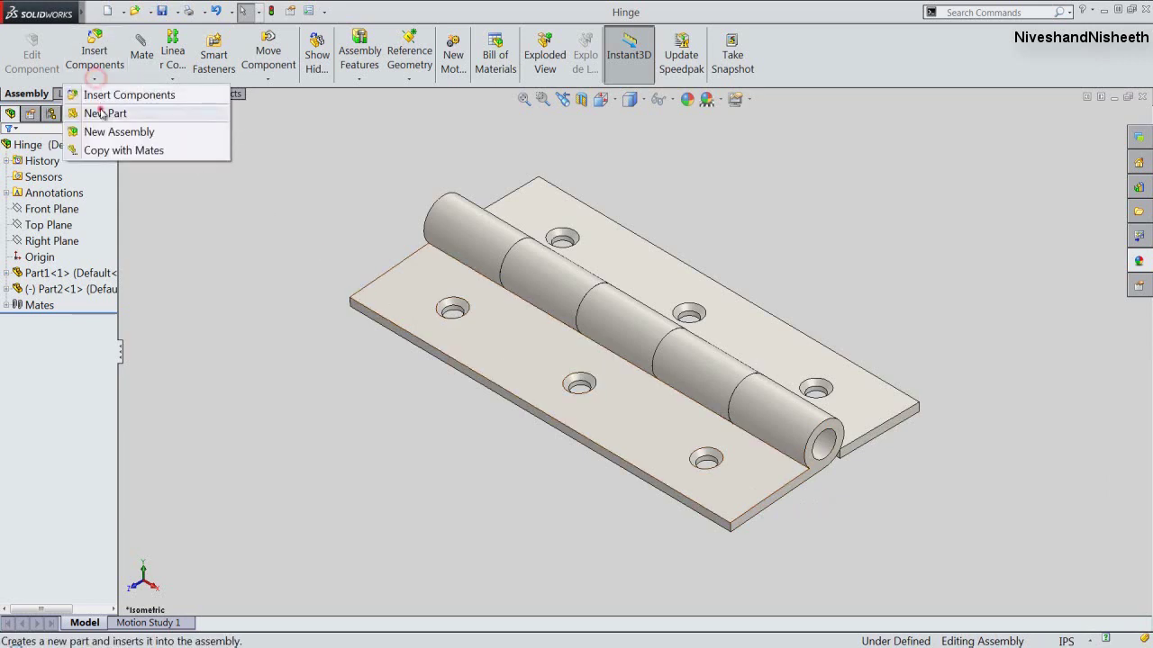
pyautogui.click(101, 113)
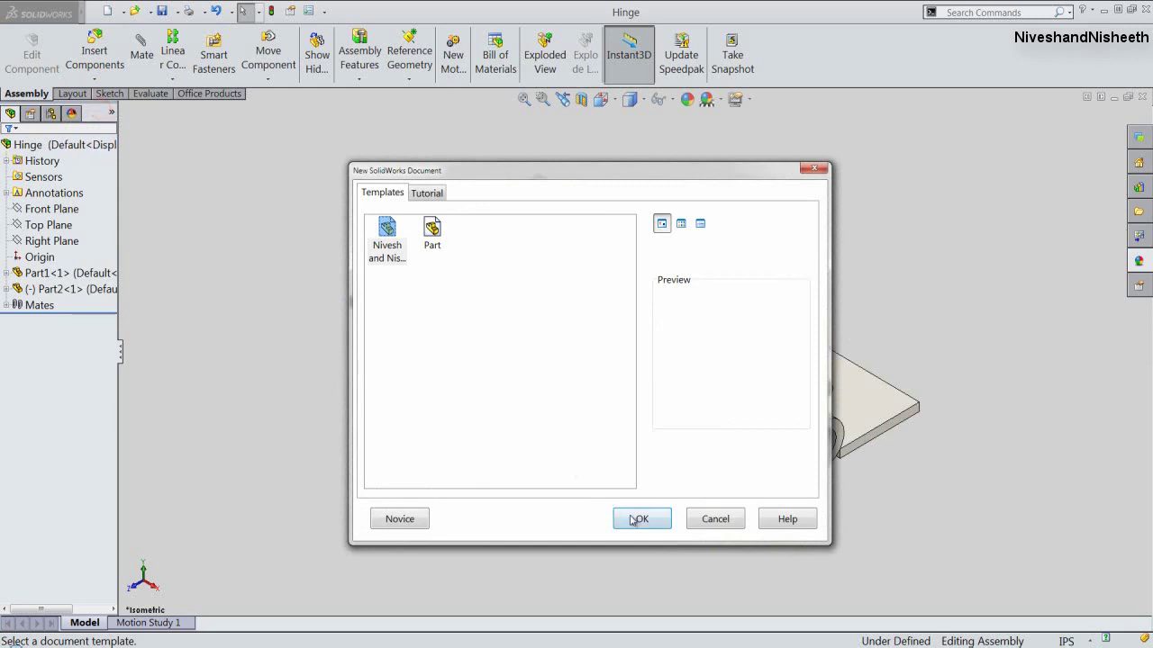
pyautogui.click(631, 520)
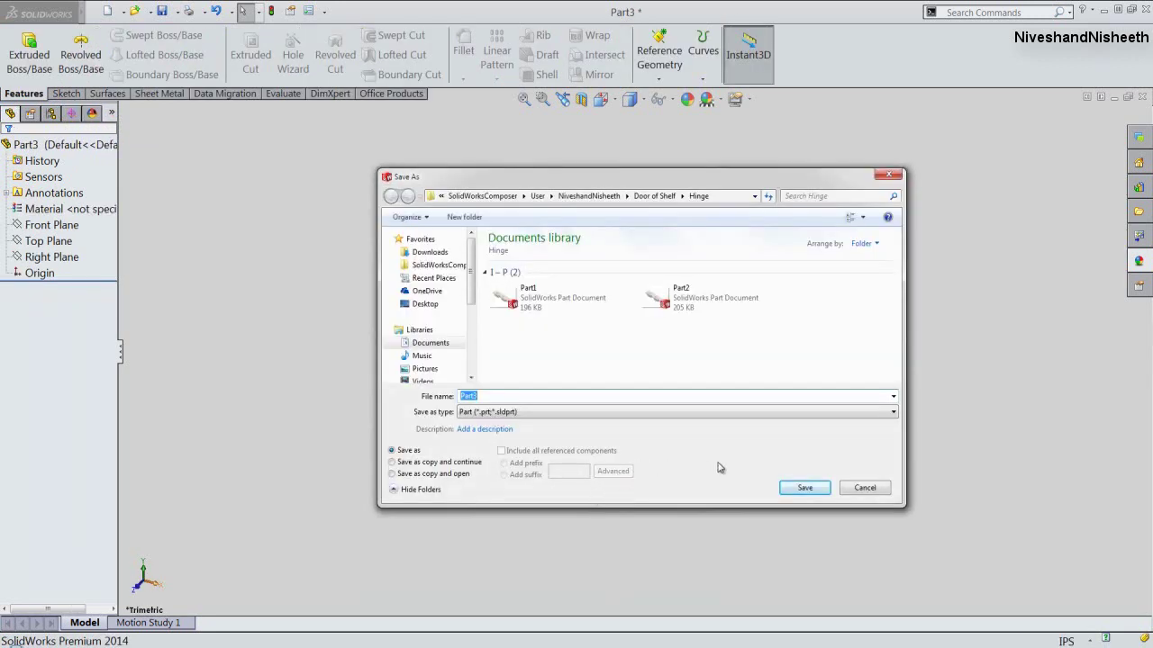
pyautogui.click(820, 493)
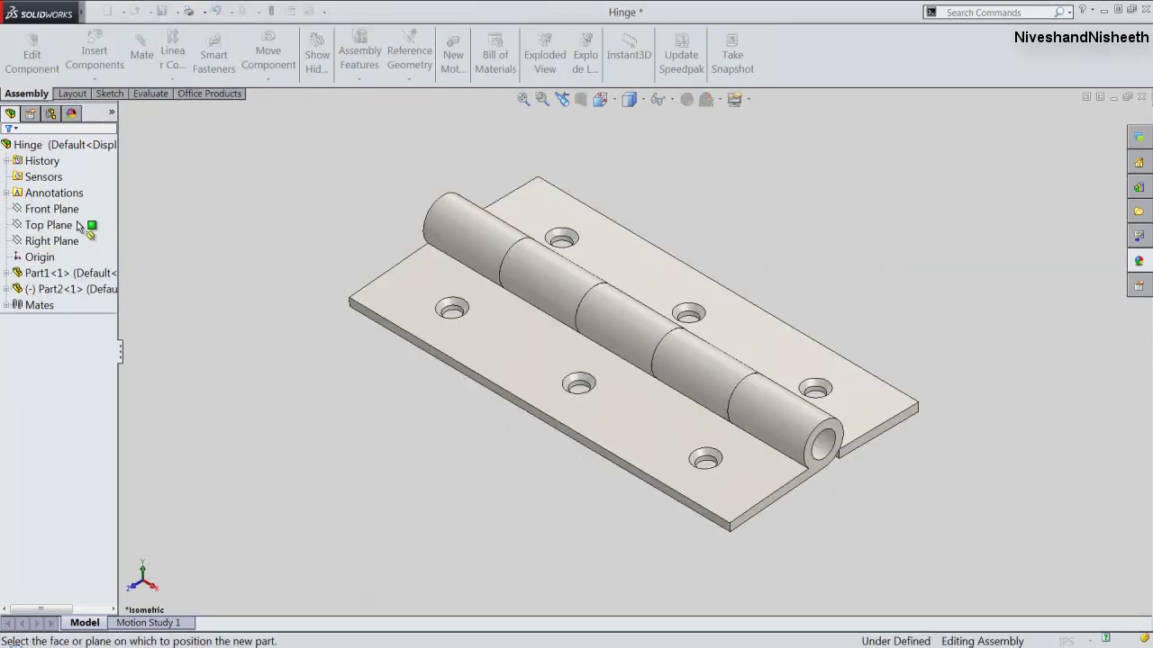
pyautogui.click(60, 209)
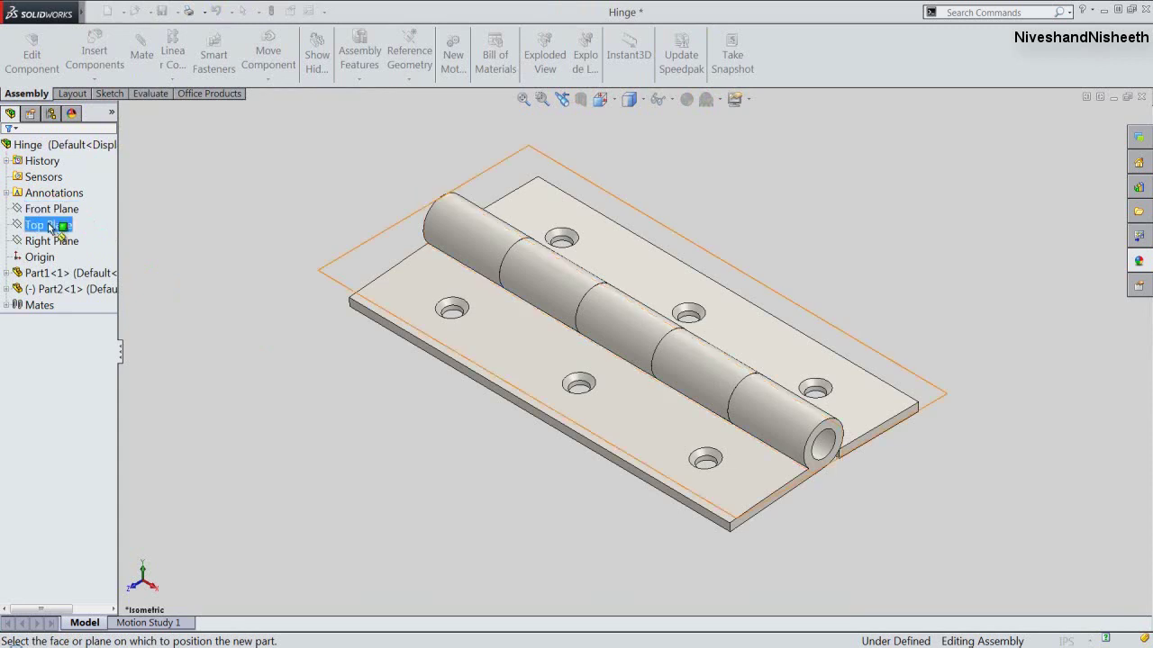
pyautogui.click(54, 241)
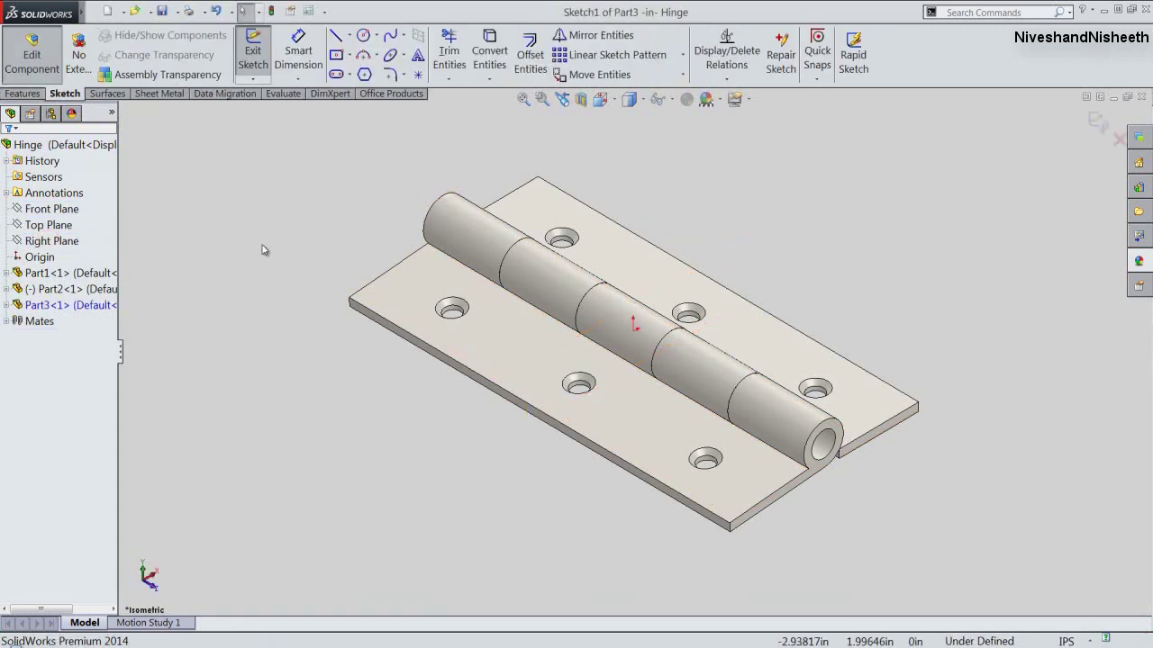
# Step: Convert the circular bore edge at Part2's outer barrel end into Part3's sketch and exit the sketch
pyautogui.click(489, 52)
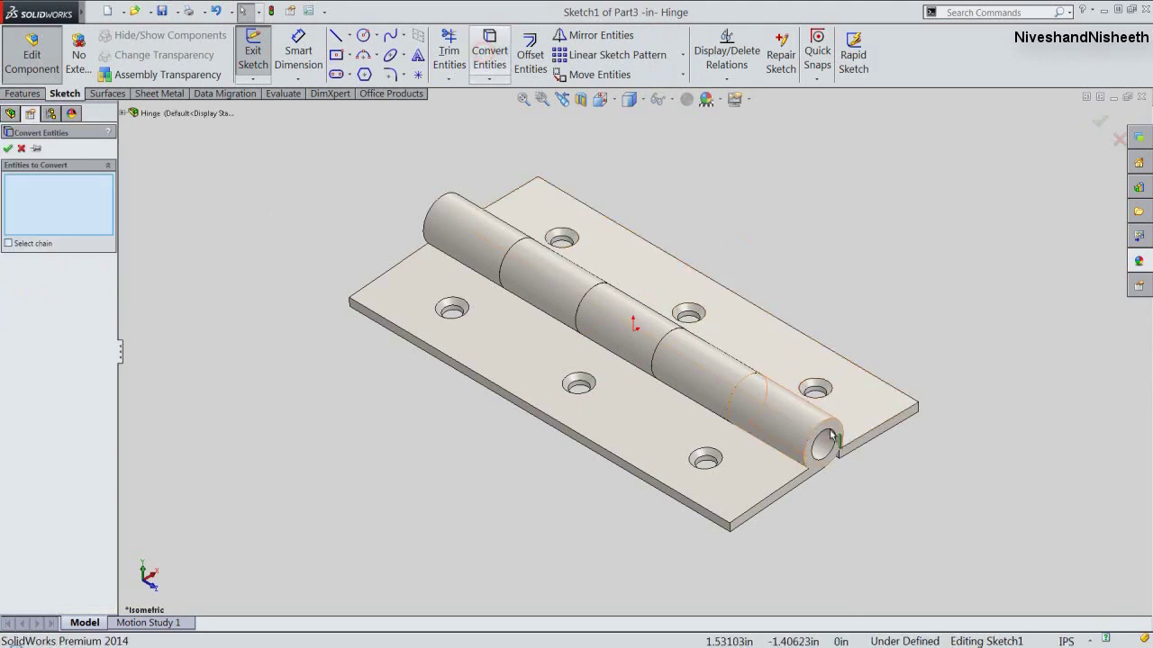
pyautogui.click(832, 434)
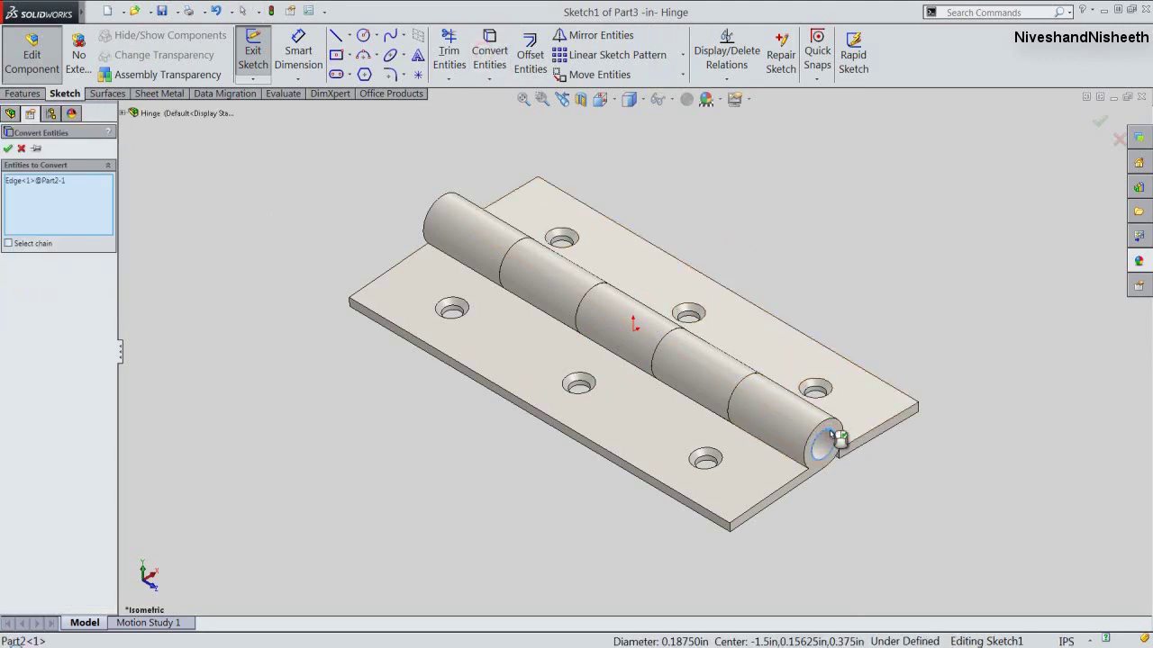
pyautogui.press('Return')
pyautogui.click(1095, 123)
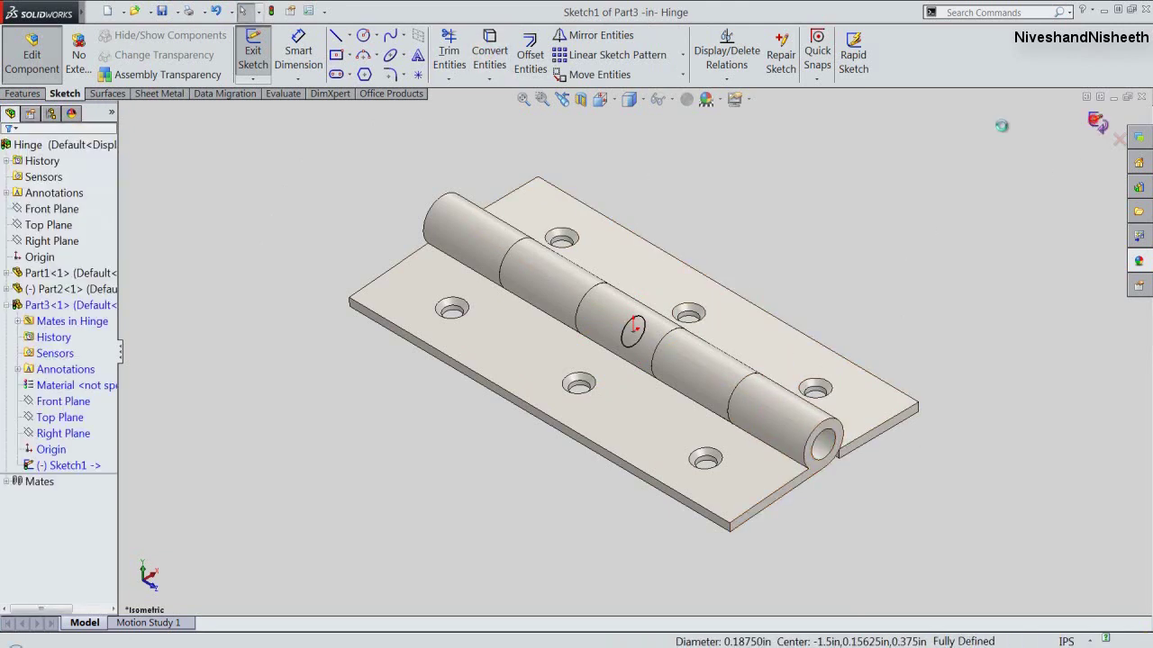
# Step: Extrude the converted circle with the Mid Plane end condition into a pin running the full length of the hinge barrel
pyautogui.click(27, 95)
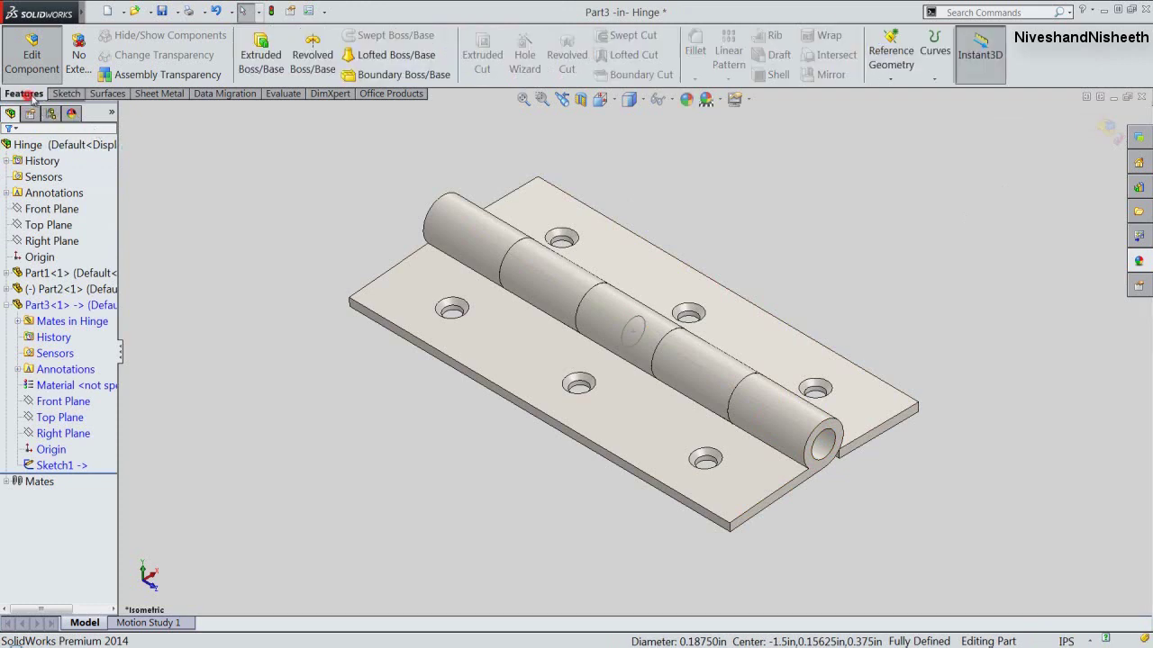
pyautogui.click(258, 56)
pyautogui.click(624, 329)
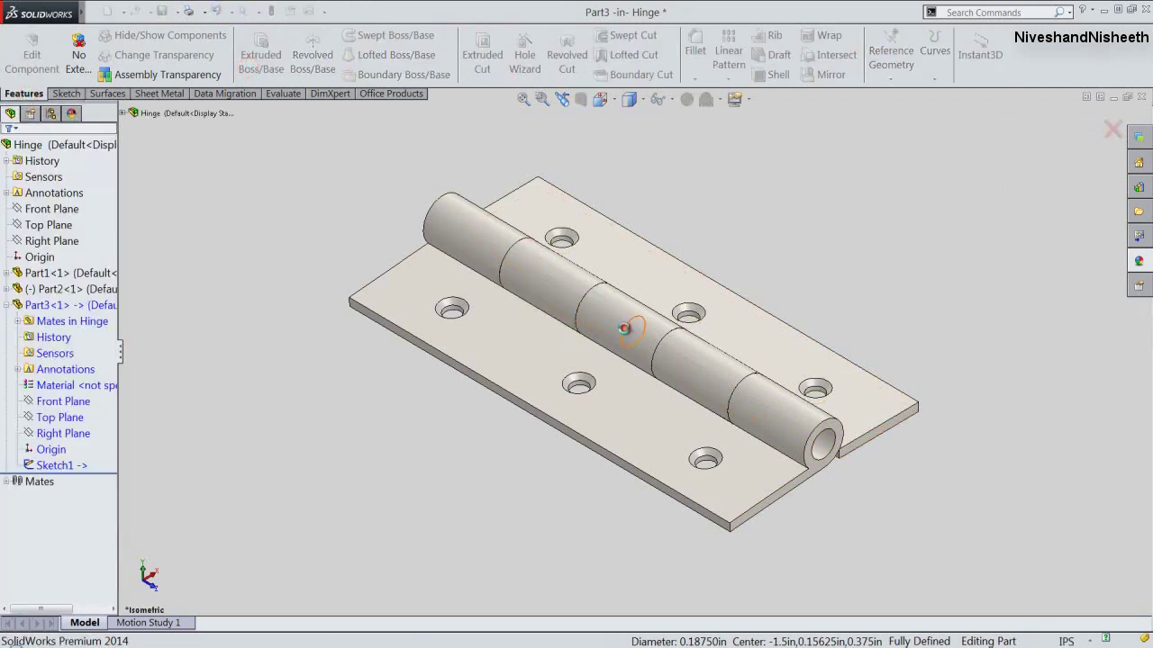
pyautogui.click(71, 236)
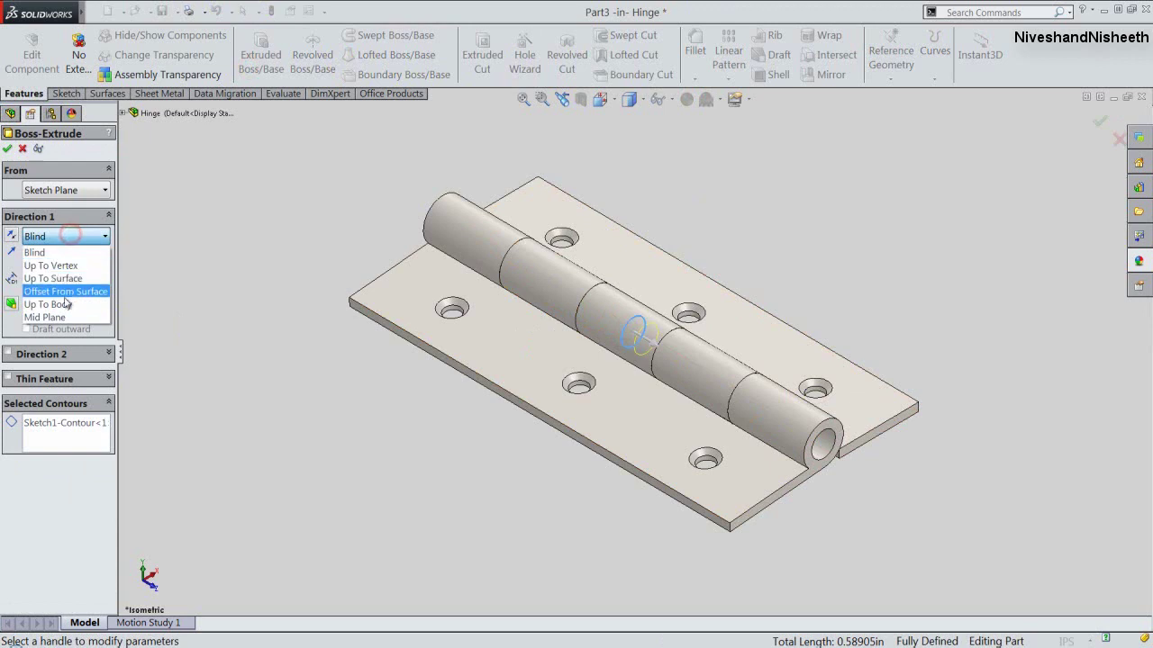
pyautogui.click(66, 317)
pyautogui.write('1m')
pyautogui.press('Return')
pyautogui.click(8, 148)
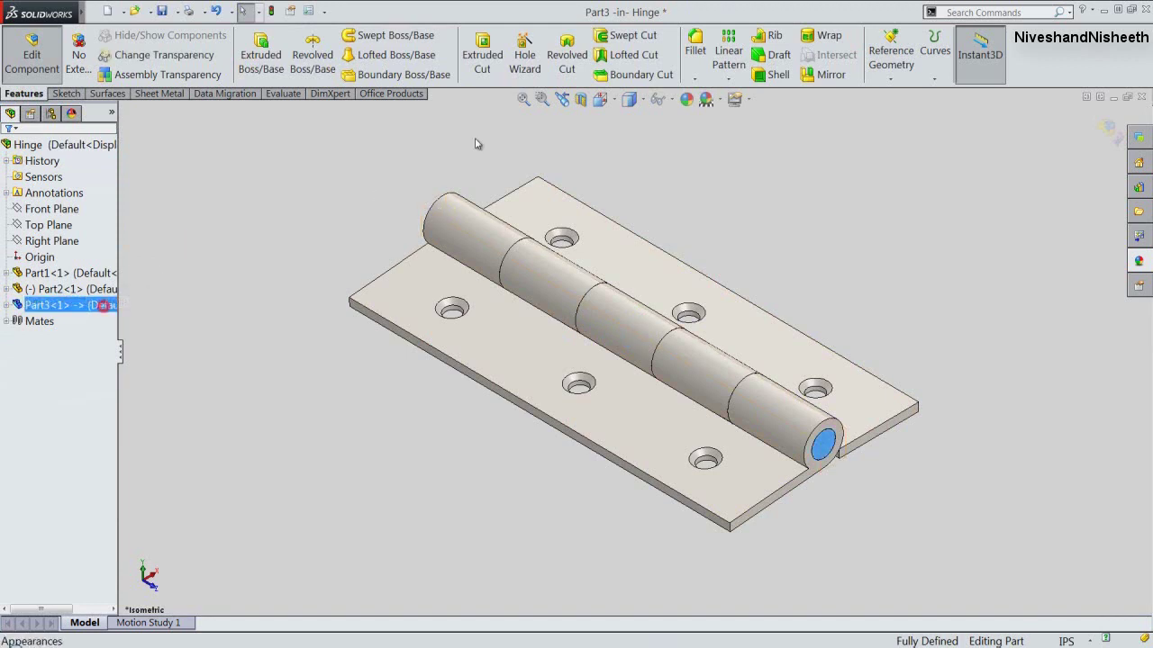
# Step: Apply the polished steel appearance to Part3
pyautogui.click(687, 99)
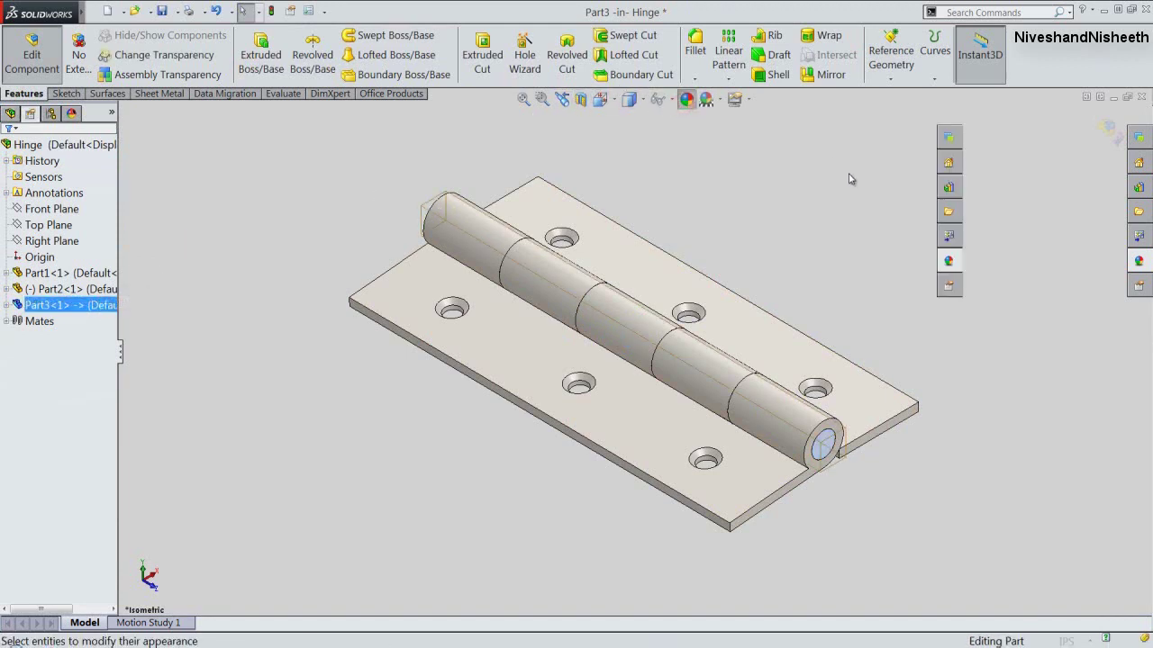
pyautogui.click(1023, 191)
pyautogui.click(1018, 384)
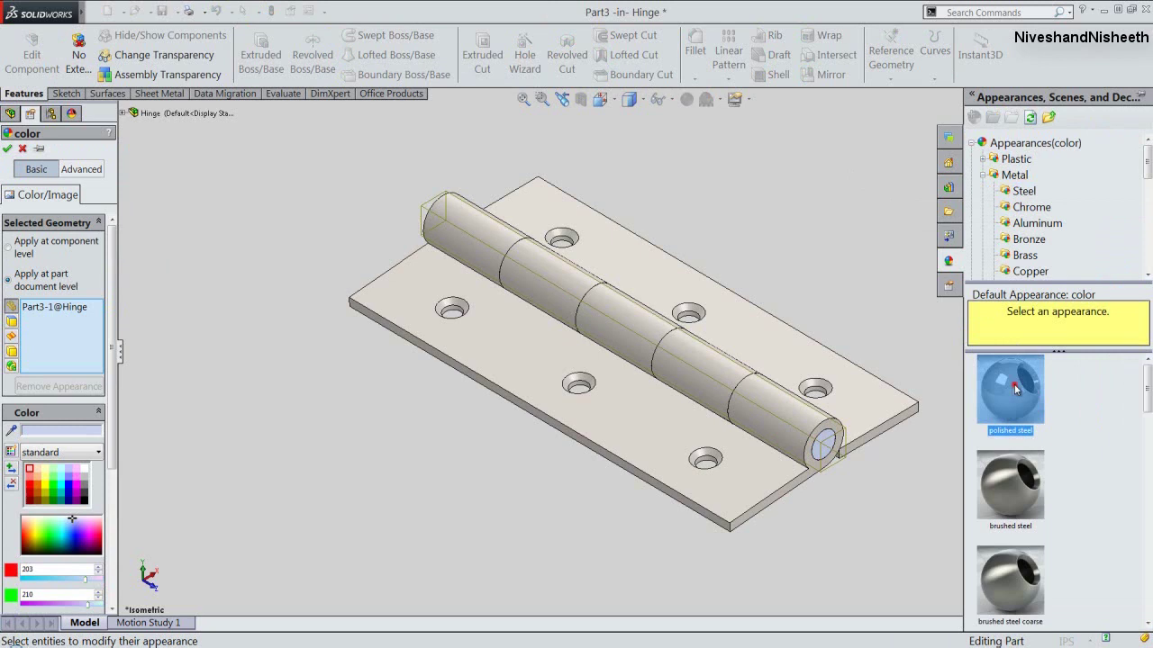
pyautogui.click(9, 149)
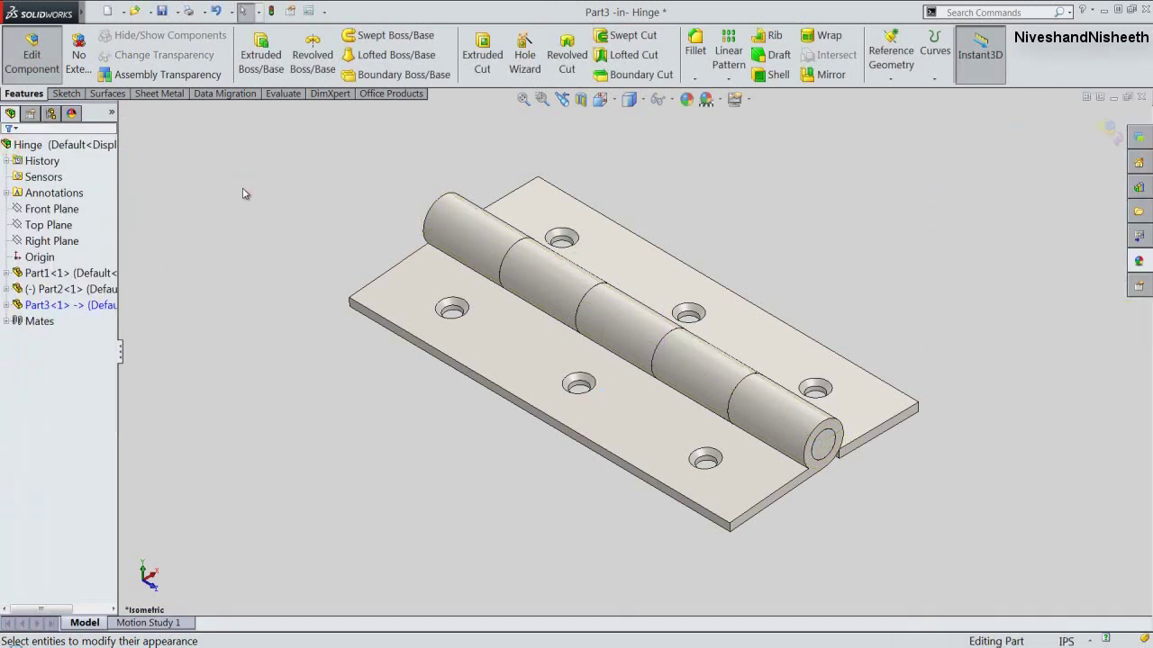
# Step: Start a sketch on Part3's Top Plane and convert the circular edge at the pin's end into it
pyautogui.click(7, 305)
pyautogui.click(42, 402)
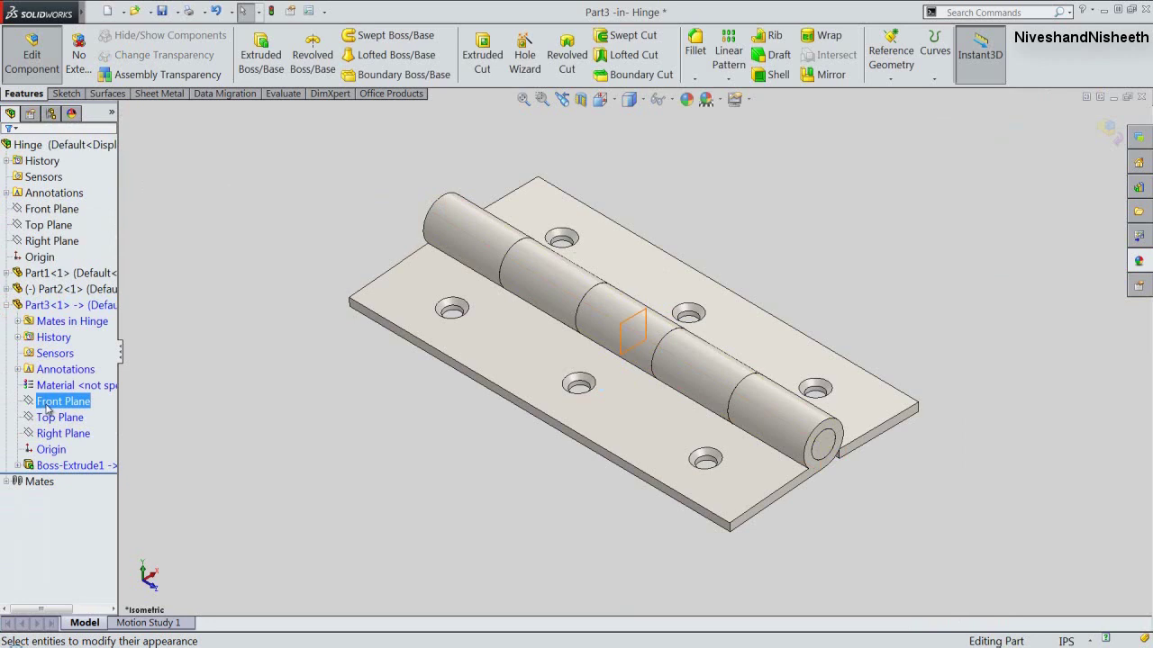
pyautogui.click(50, 416)
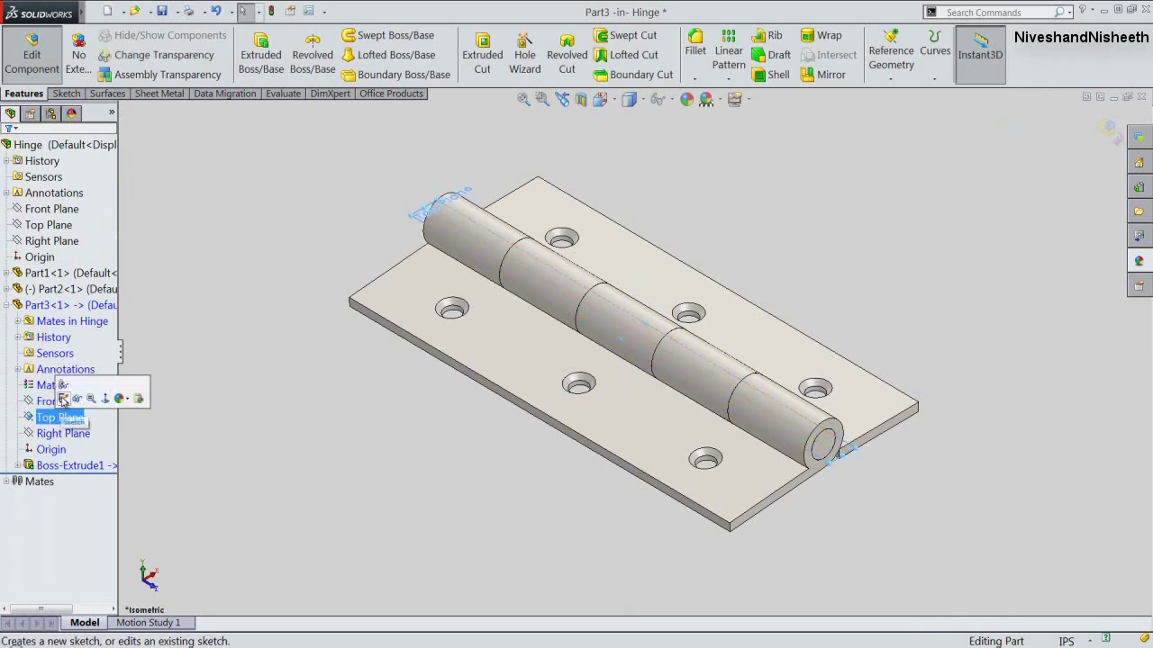
pyautogui.click(63, 398)
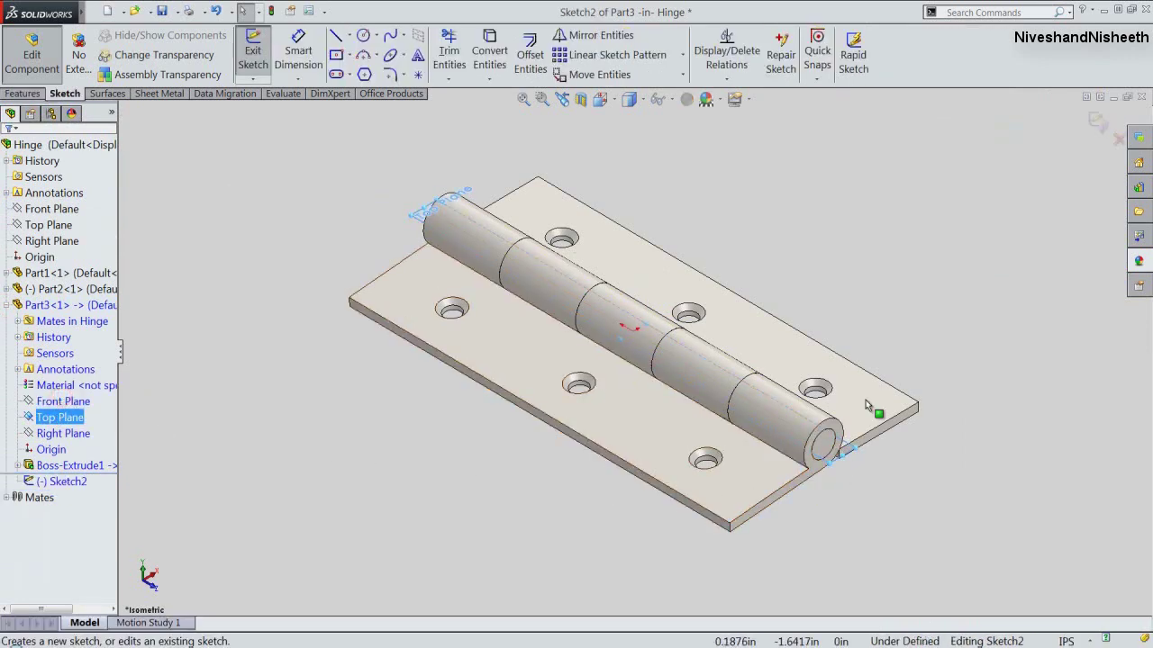
pyautogui.scroll(-5, 829, 381)
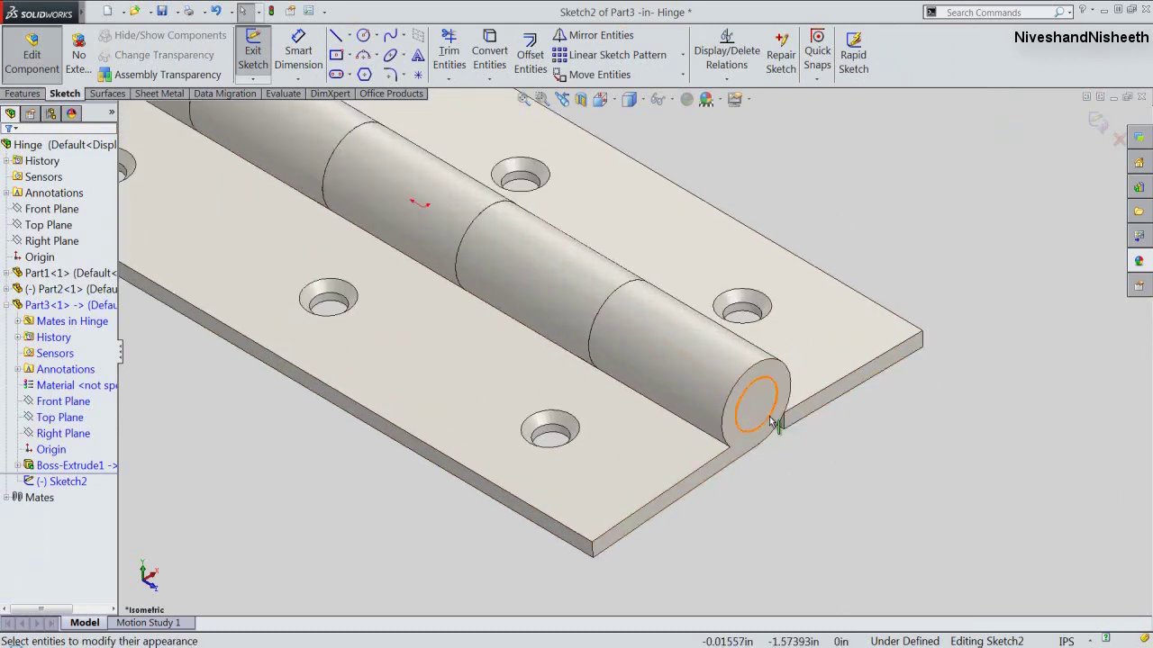
pyautogui.click(770, 422)
pyautogui.click(489, 55)
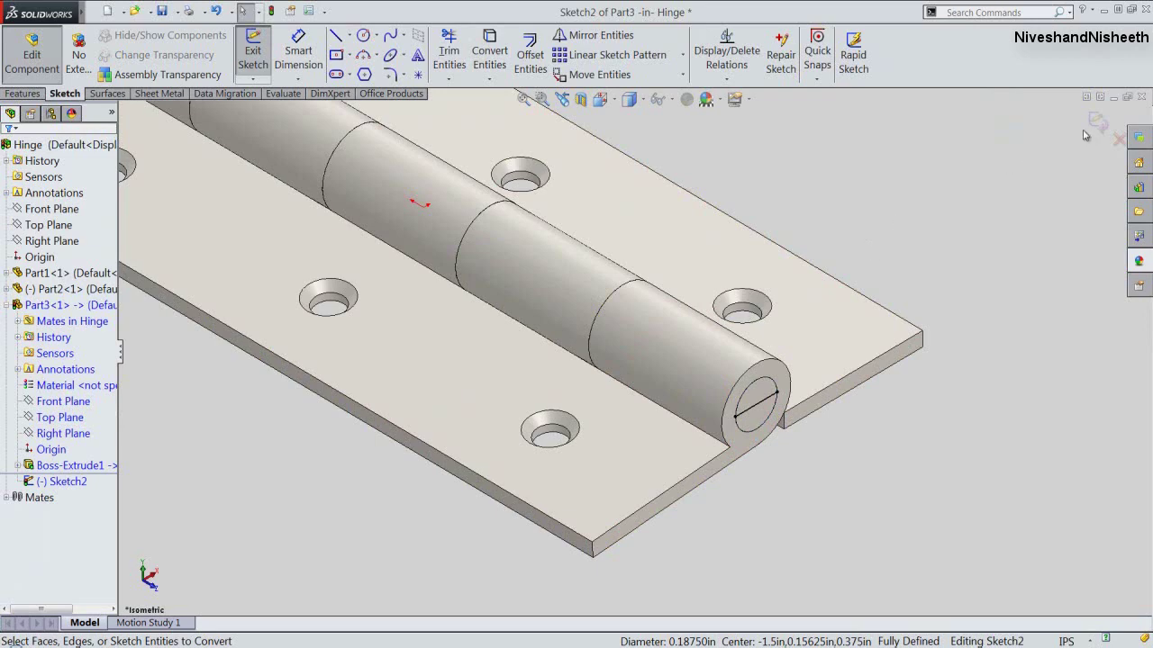
# Step: Make the converted line construction geometry and draw an infinite-length vertical construction line through its midpoint
pyautogui.click(600, 99)
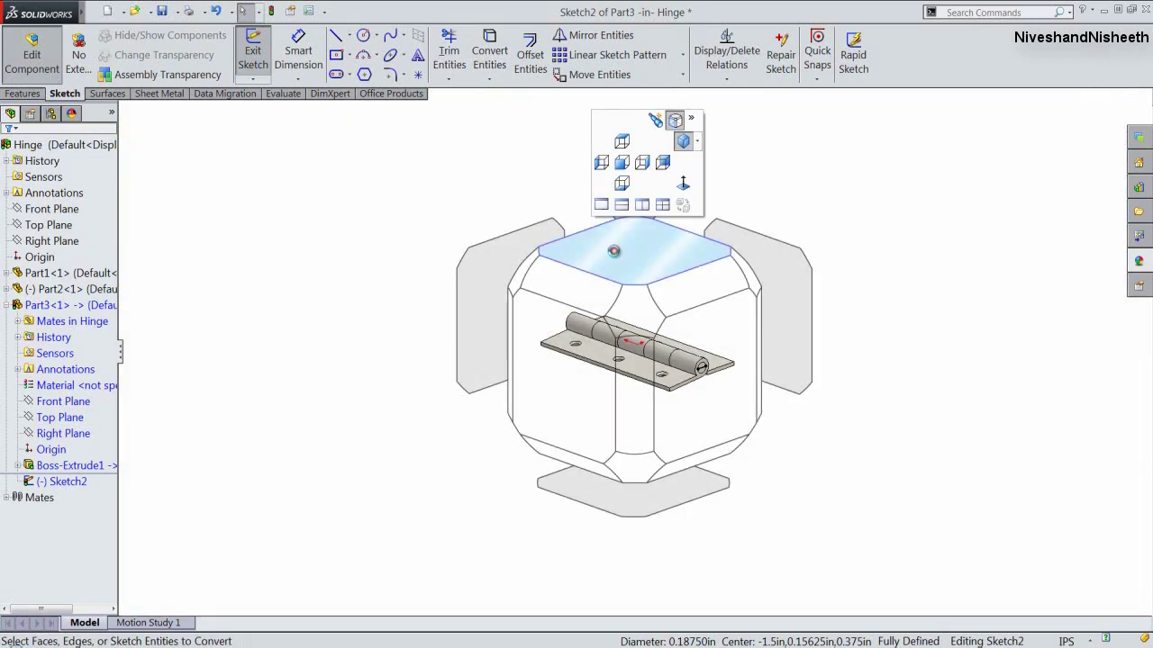
pyautogui.click(586, 238)
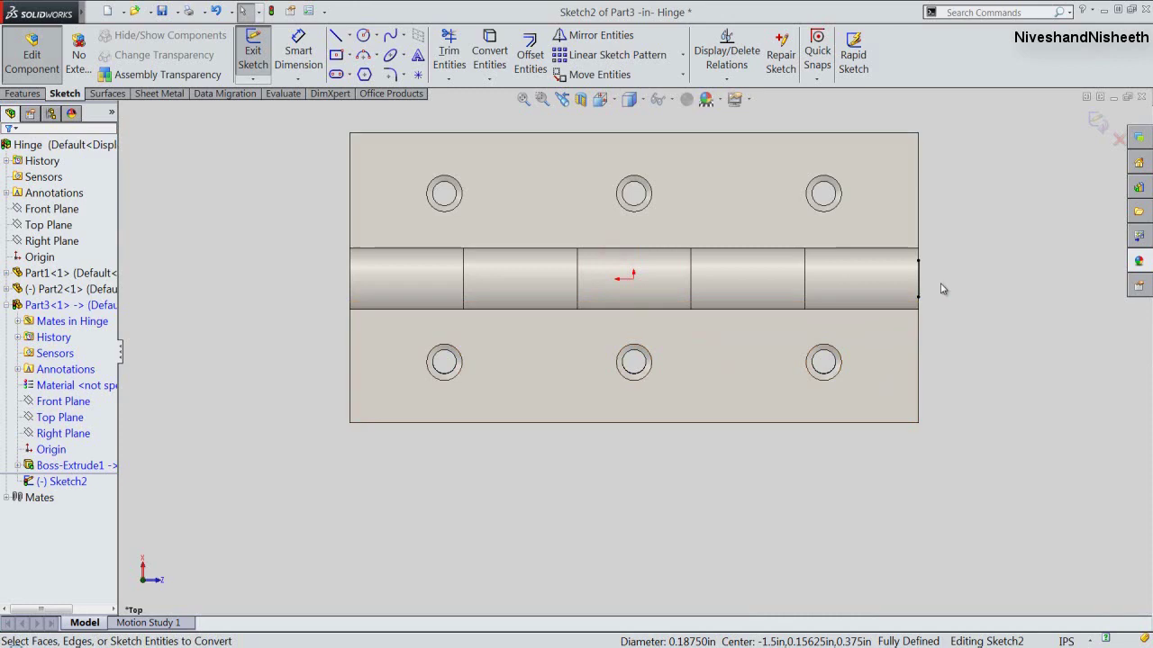
pyautogui.scroll(-5, 941, 290)
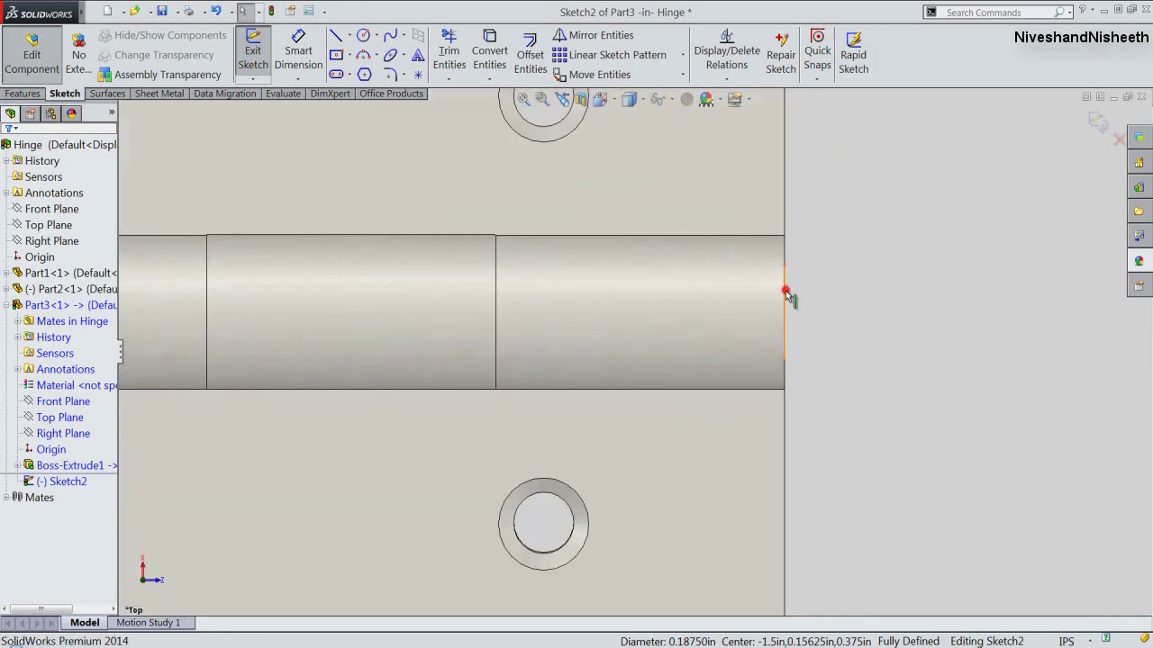
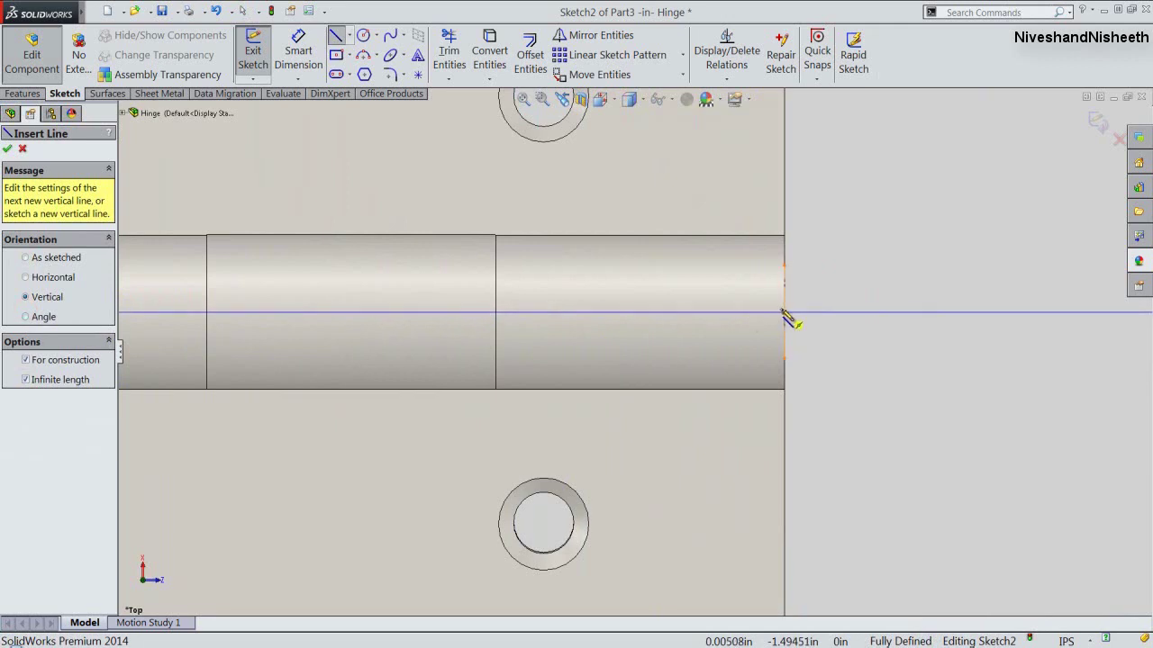
pyautogui.click(784, 314)
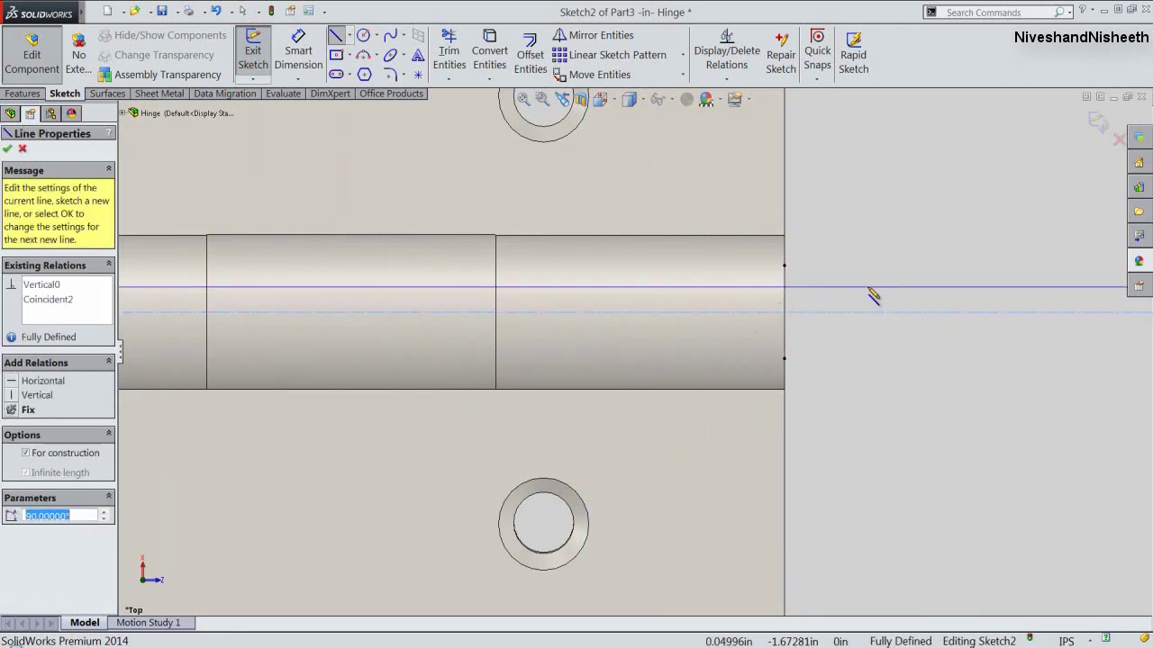
# Step: Sketch a 3 Point Corner Rectangle 1/32 in thick on the pin's end, spanning from the centerline to the pin's edge
pyautogui.rightClick(869, 295)
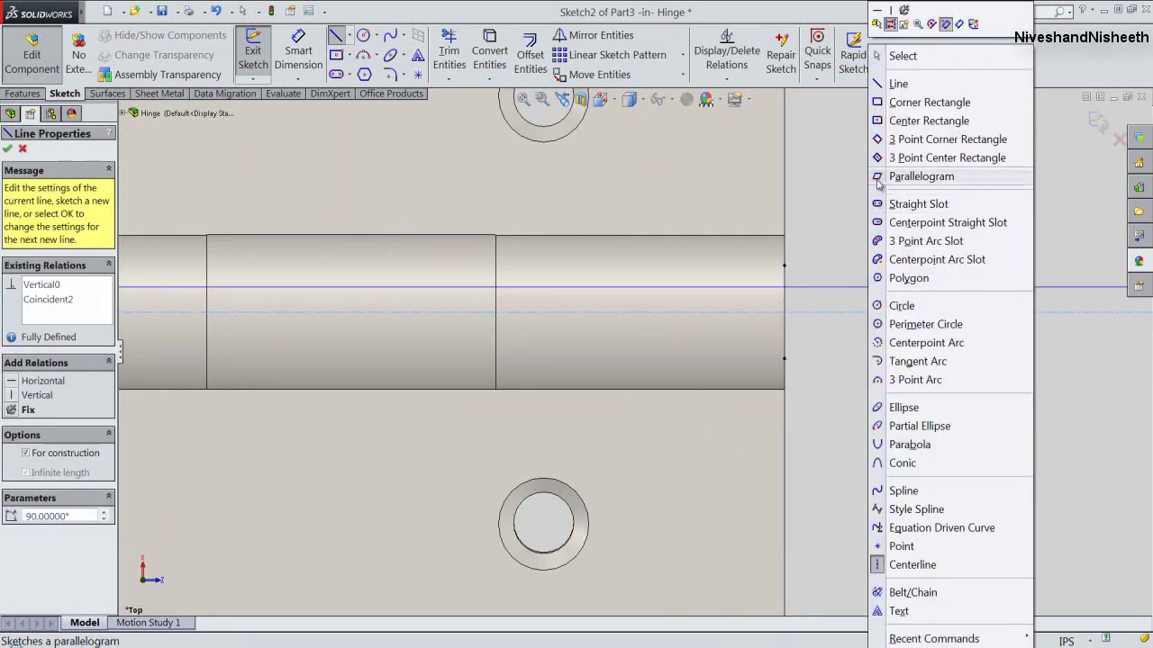
pyautogui.click(897, 140)
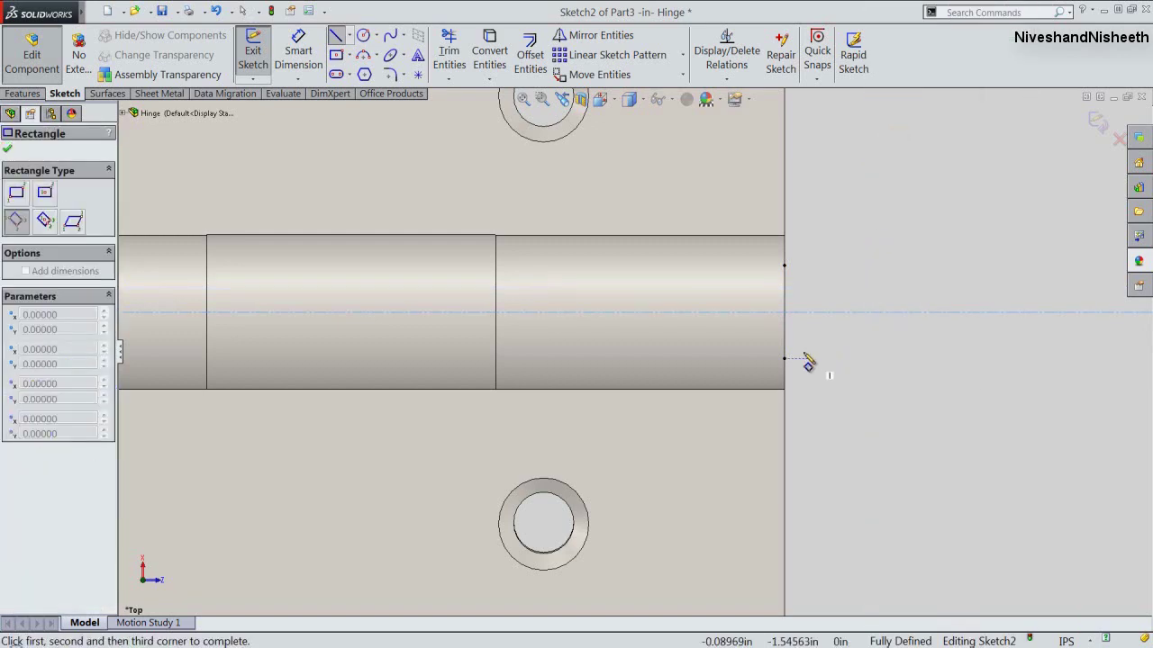
pyautogui.click(784, 313)
pyautogui.click(792, 362)
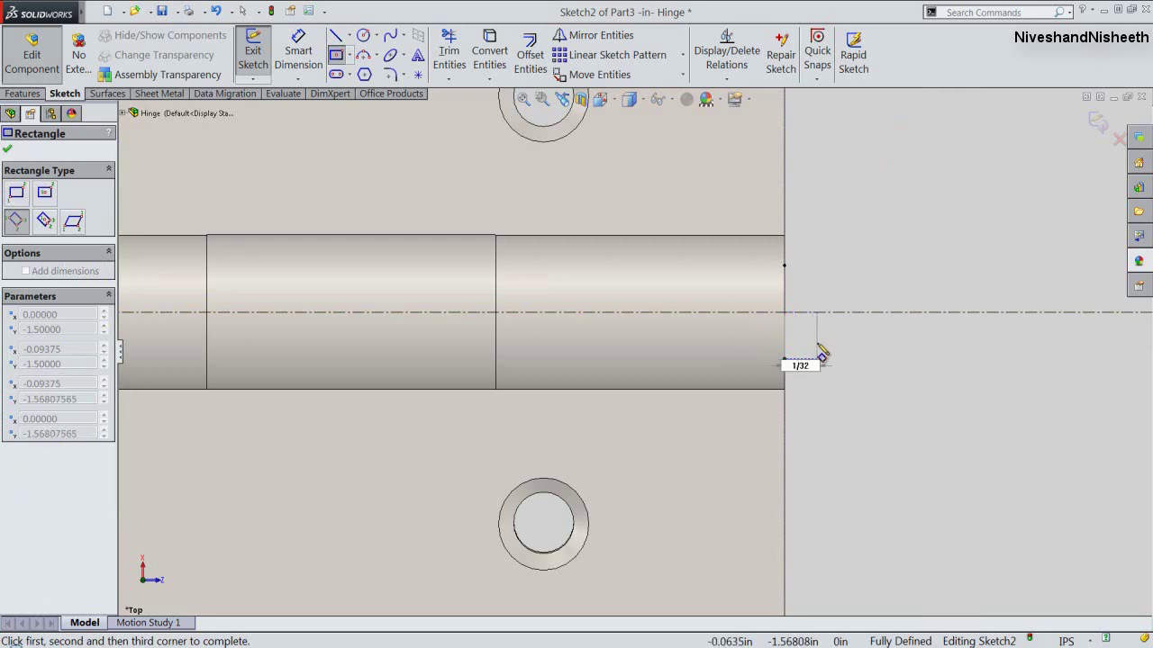
pyautogui.click(821, 352)
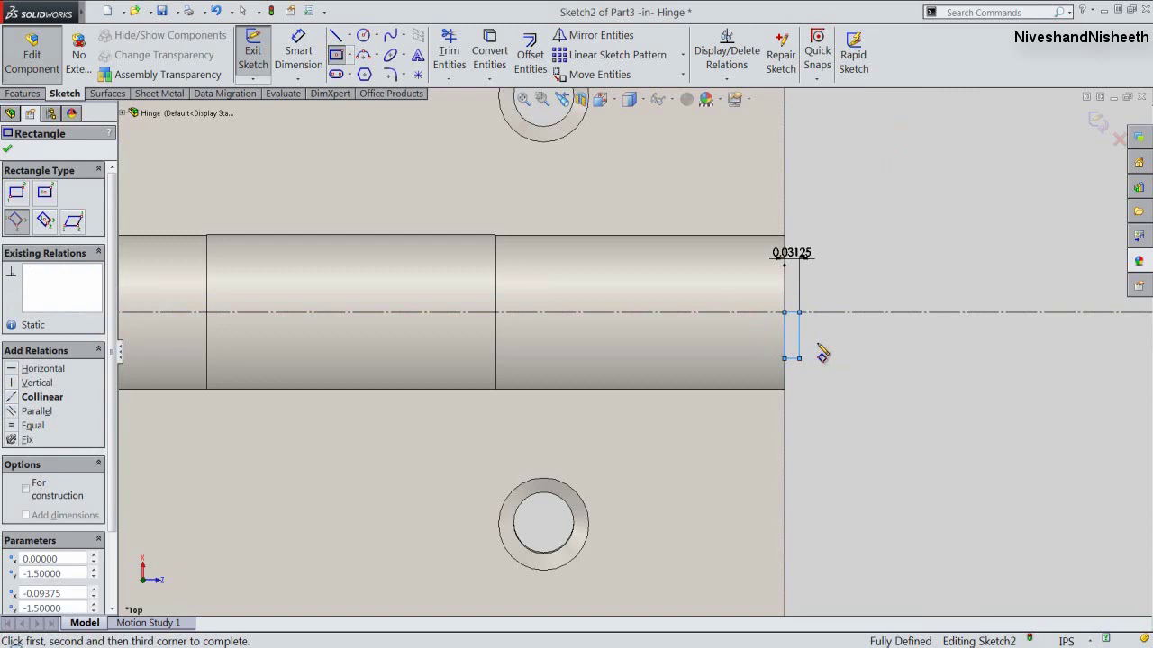
# Step: Draw a 3 Point Arc from the rectangle's corner at the pin's edge to its outer corner on the centerline
pyautogui.rightClick(822, 353)
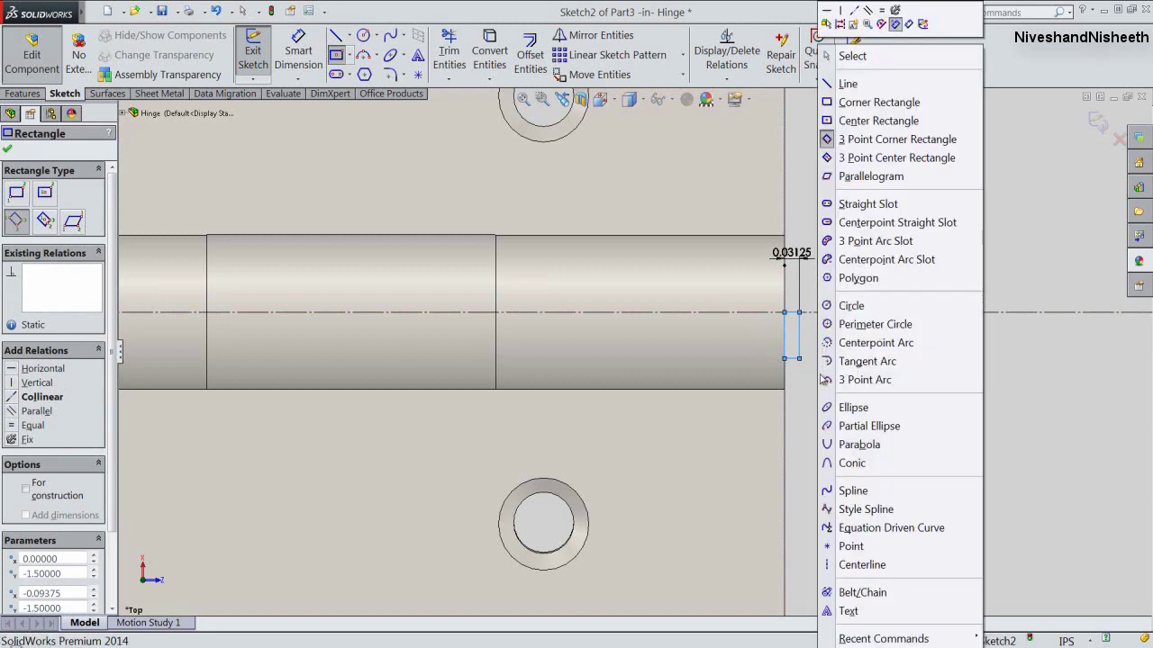
pyautogui.click(851, 379)
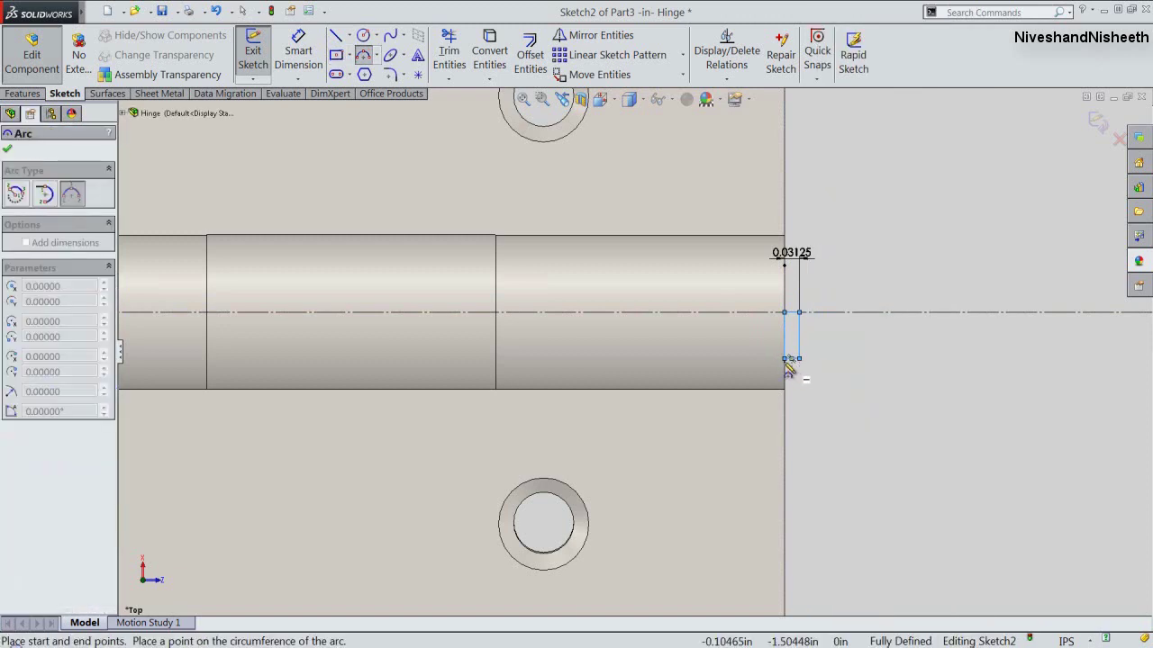
pyautogui.click(785, 359)
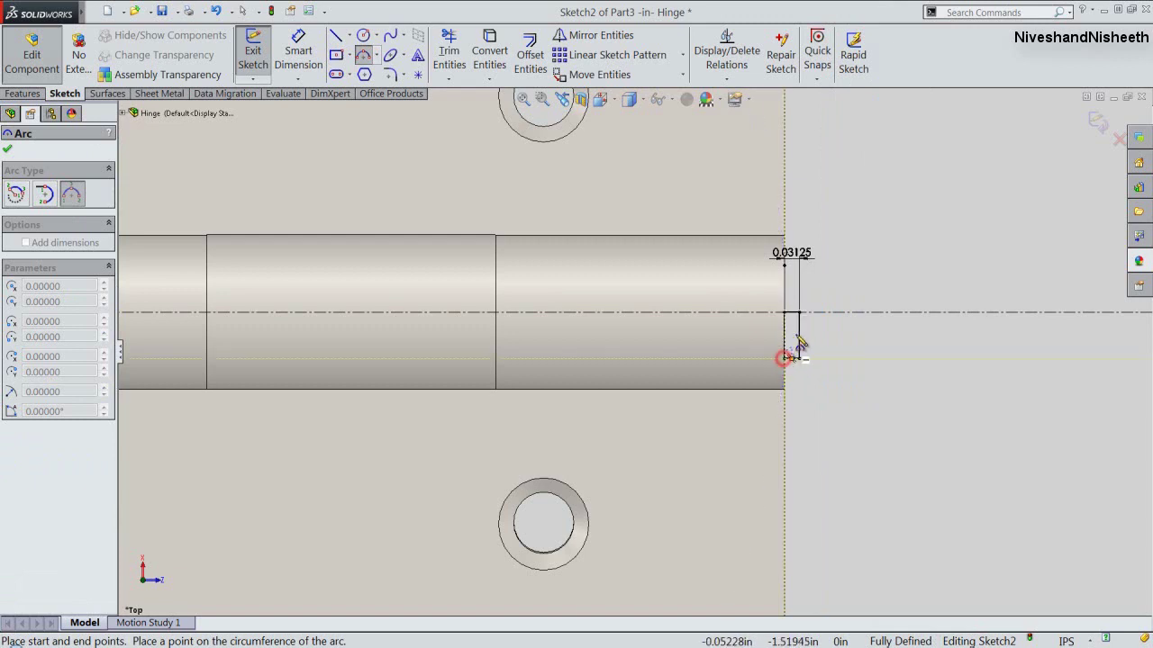
pyautogui.click(799, 315)
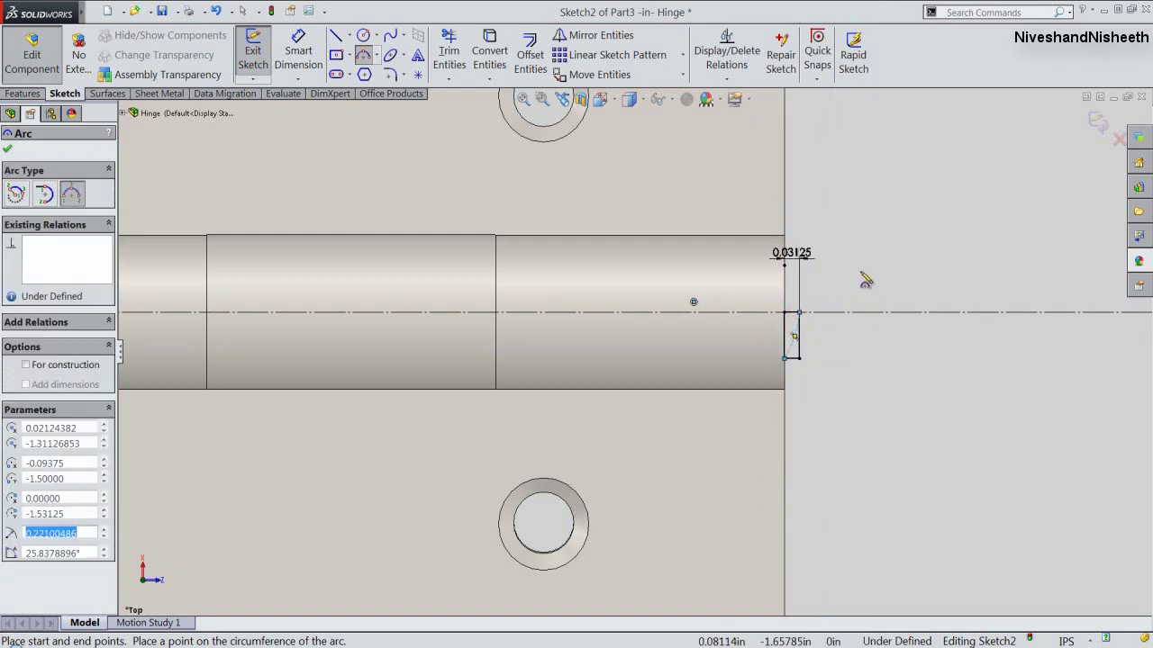
pyautogui.rightClick(866, 210)
pyautogui.click(896, 38)
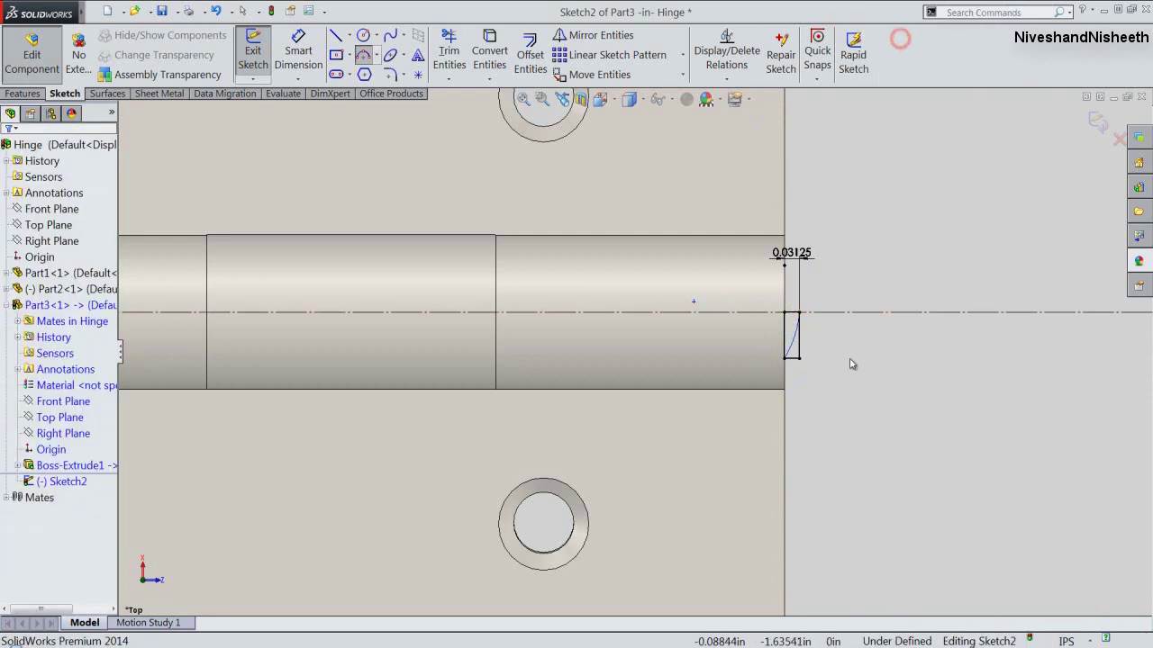
# Step: Turn the rectangle's outer line and the short line at the pin's edge into construction geometry
pyautogui.scroll(-3, 819, 353)
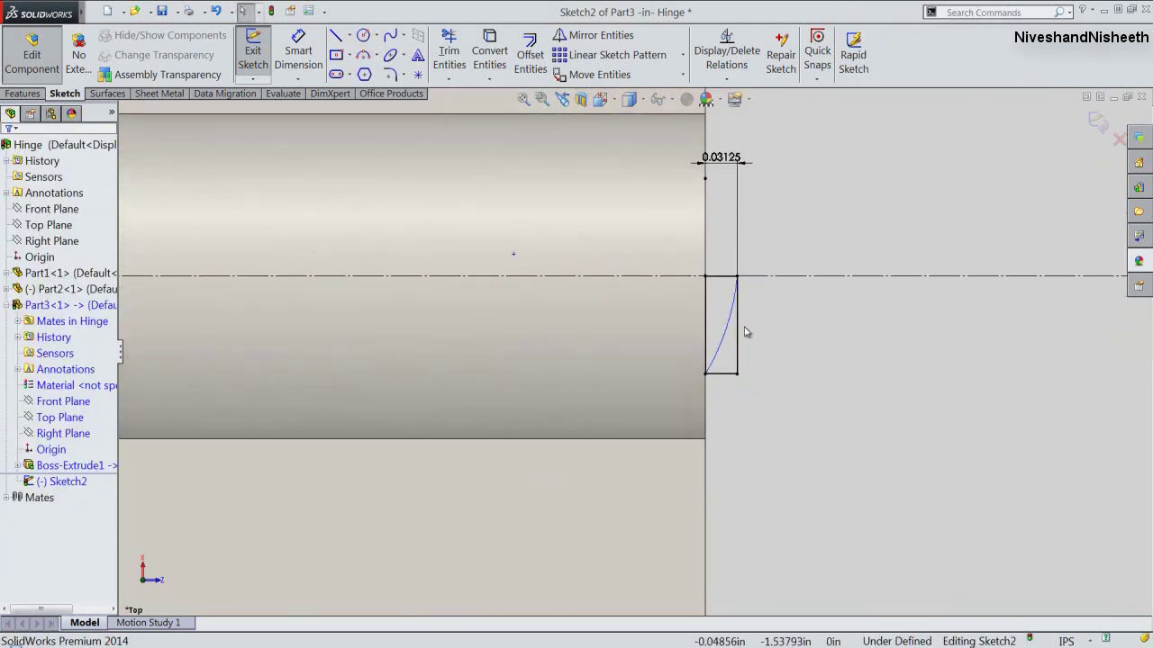
pyautogui.click(737, 332)
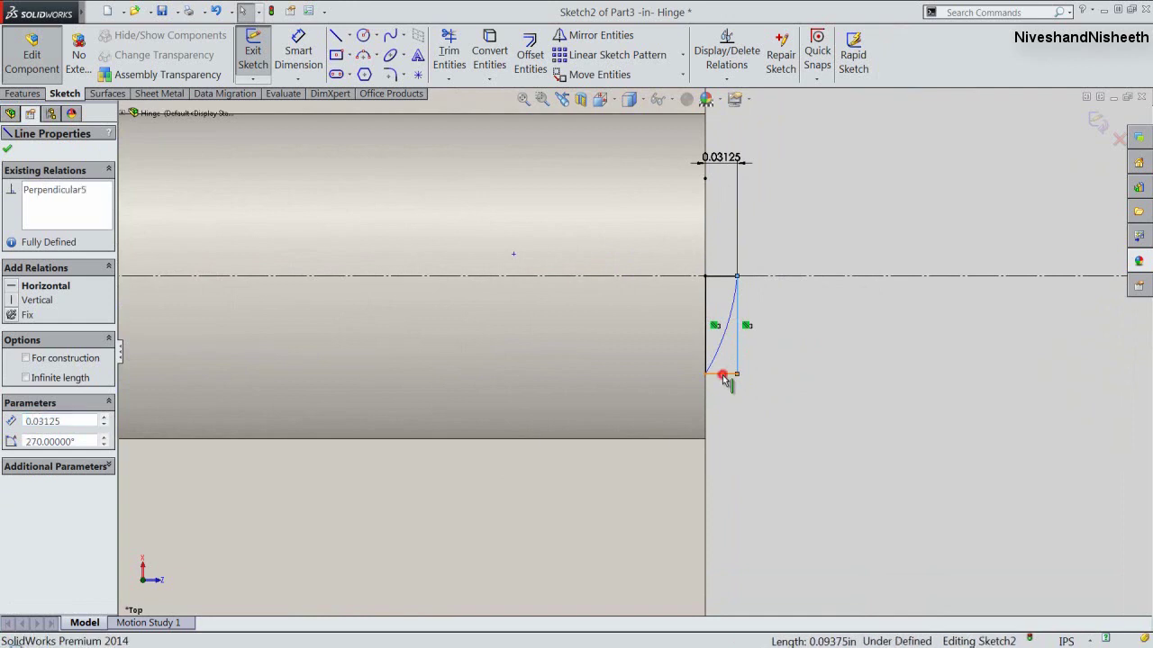
pyautogui.keyDown('ctrl'); pyautogui.click(726, 373); pyautogui.keyUp('ctrl')
pyautogui.click(772, 335)
pyautogui.click(789, 315)
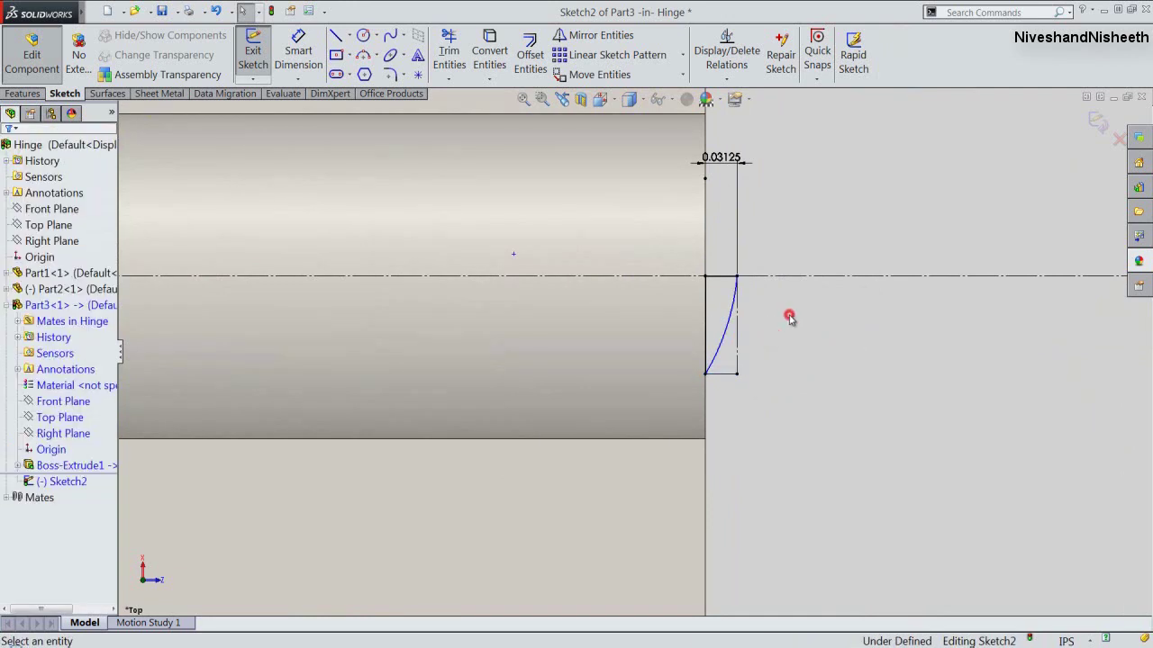
# Step: Add a Tangent relation between the arc and the rectangle's outer construction line, and exit the sketch
pyautogui.click(732, 330)
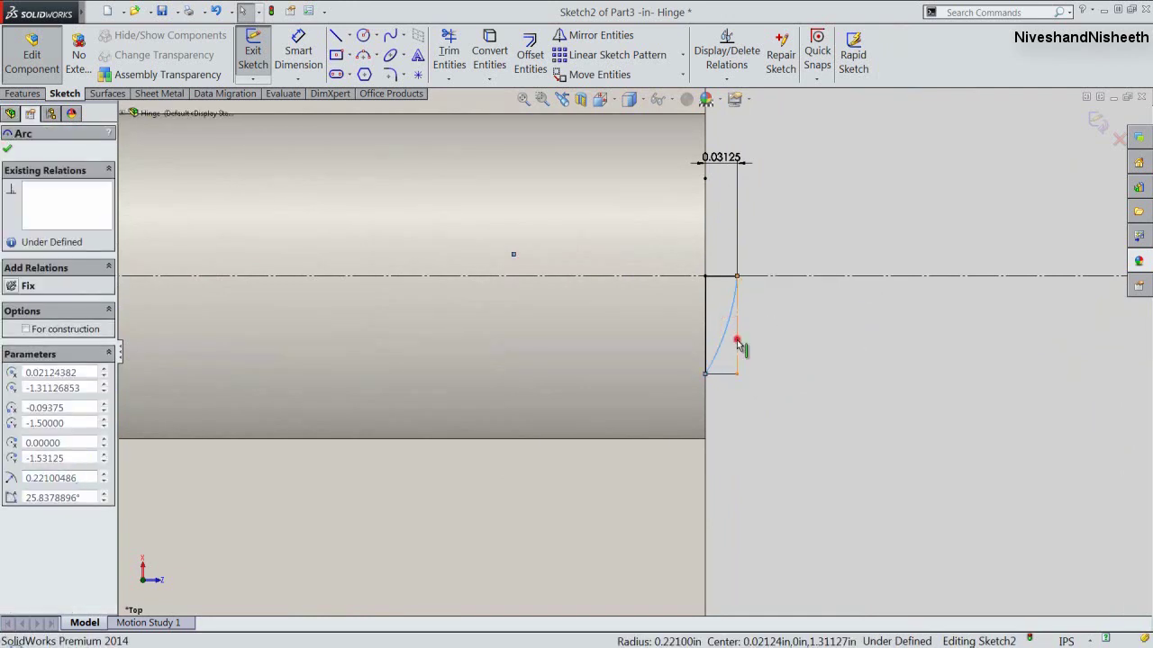
pyautogui.keyDown('ctrl'); pyautogui.click(737, 338); pyautogui.keyUp('ctrl')
pyautogui.click(770, 288)
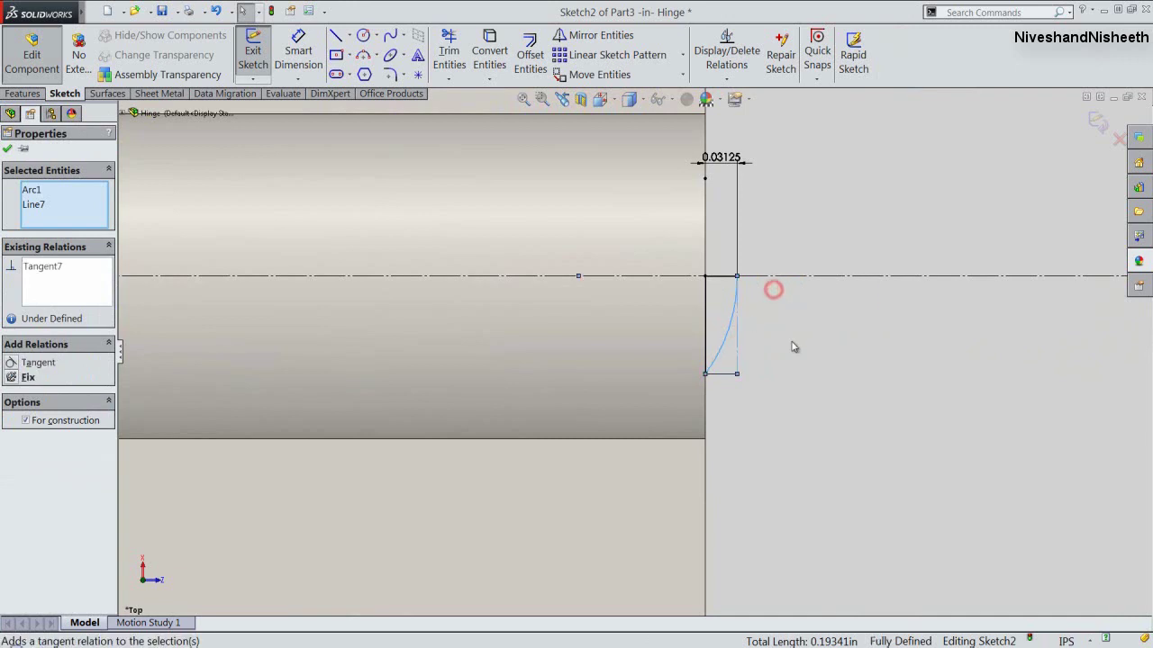
pyautogui.click(790, 343)
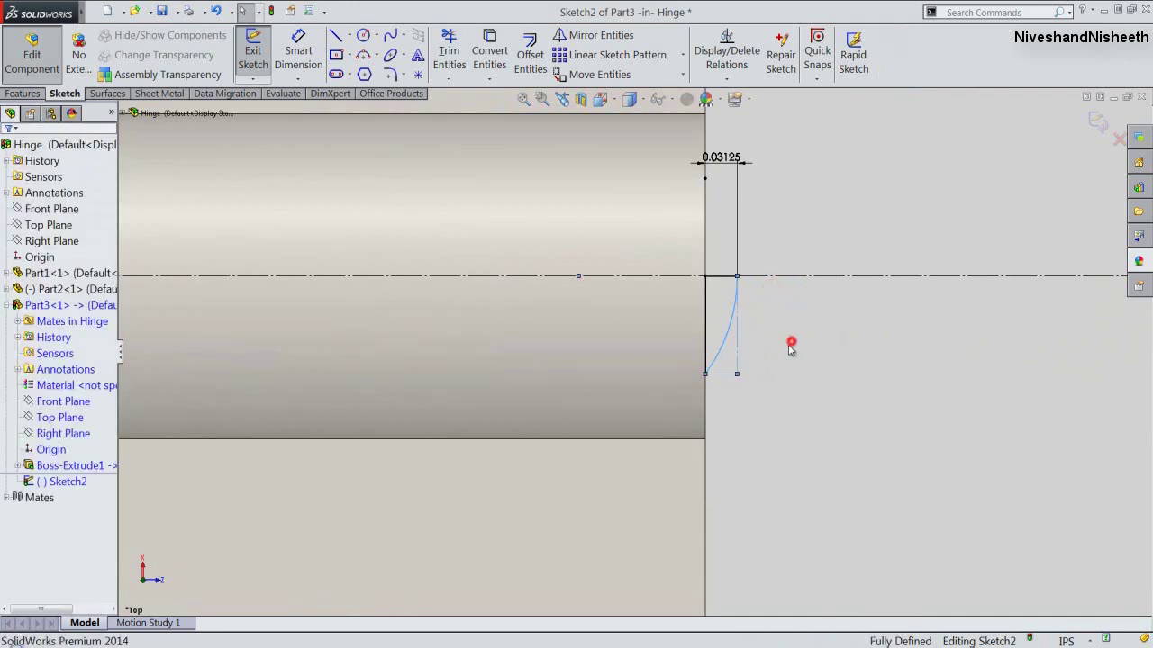
pyautogui.click(1097, 123)
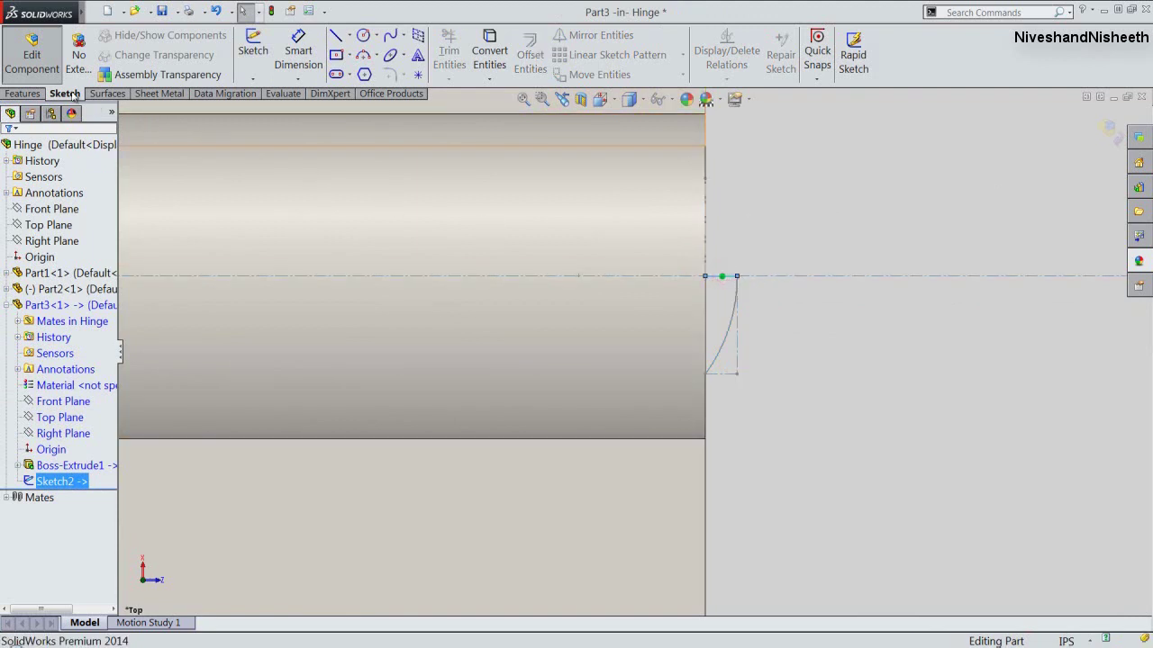
# Step: Revolve the arc profile 360 degrees about its short line on the centerline to form a domed pin head, merging the result
pyautogui.click(22, 93)
pyautogui.click(313, 55)
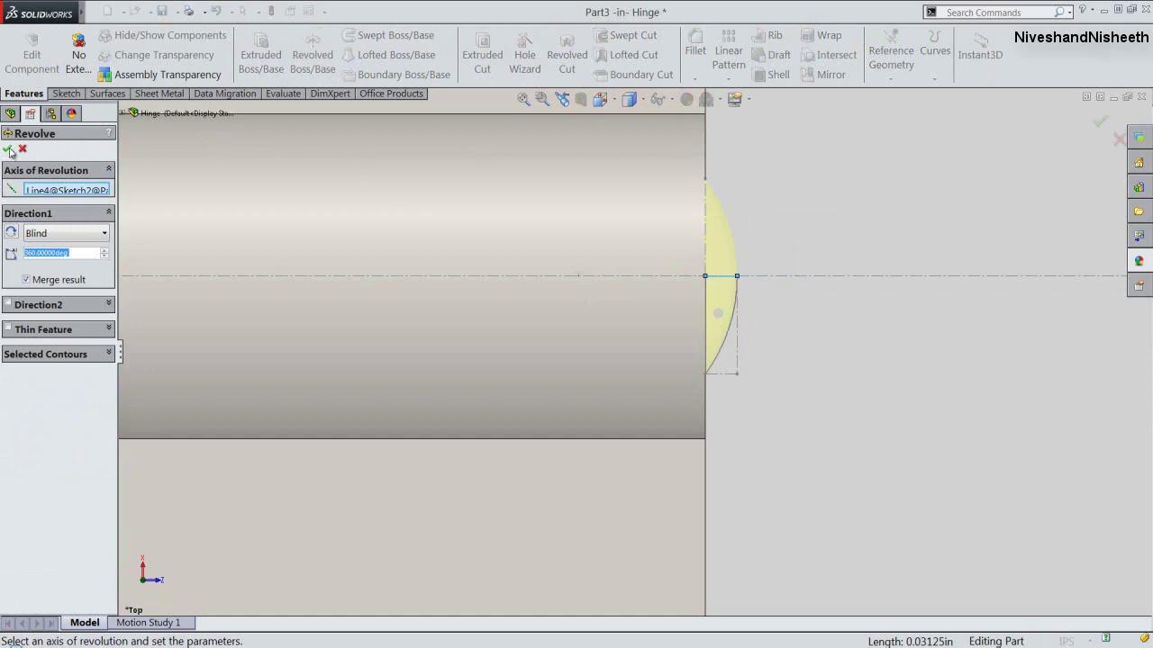
pyautogui.click(8, 149)
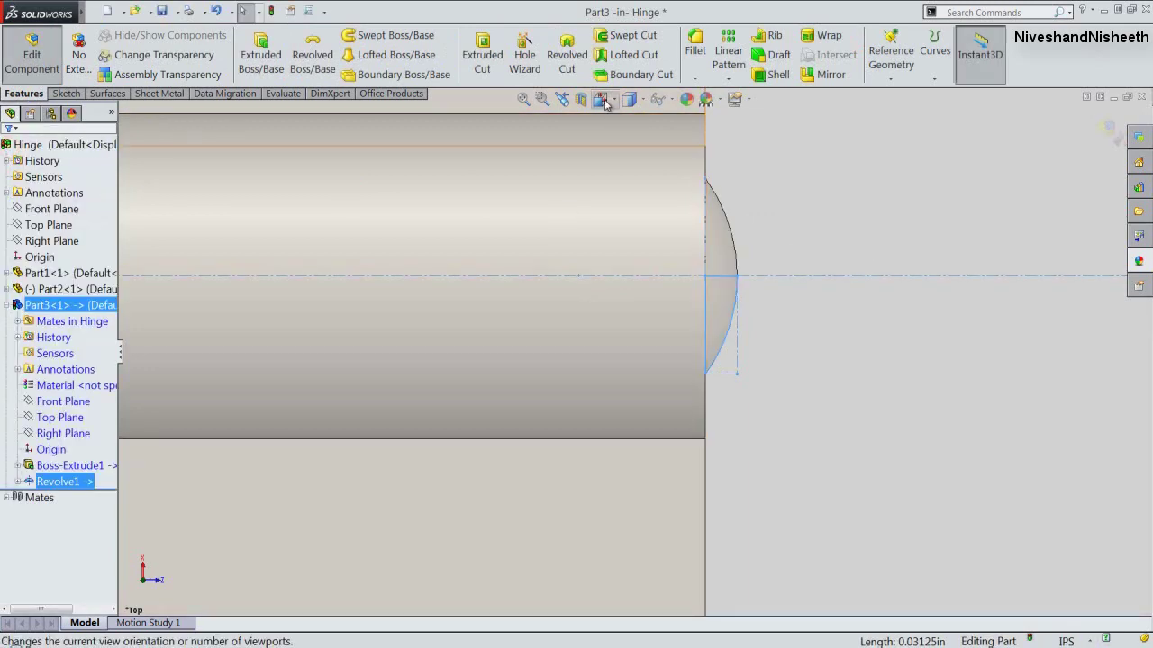
# Step: Mirror the revolved pin head about Part3's Front Plane to the opposite end of the pin
pyautogui.click(602, 100)
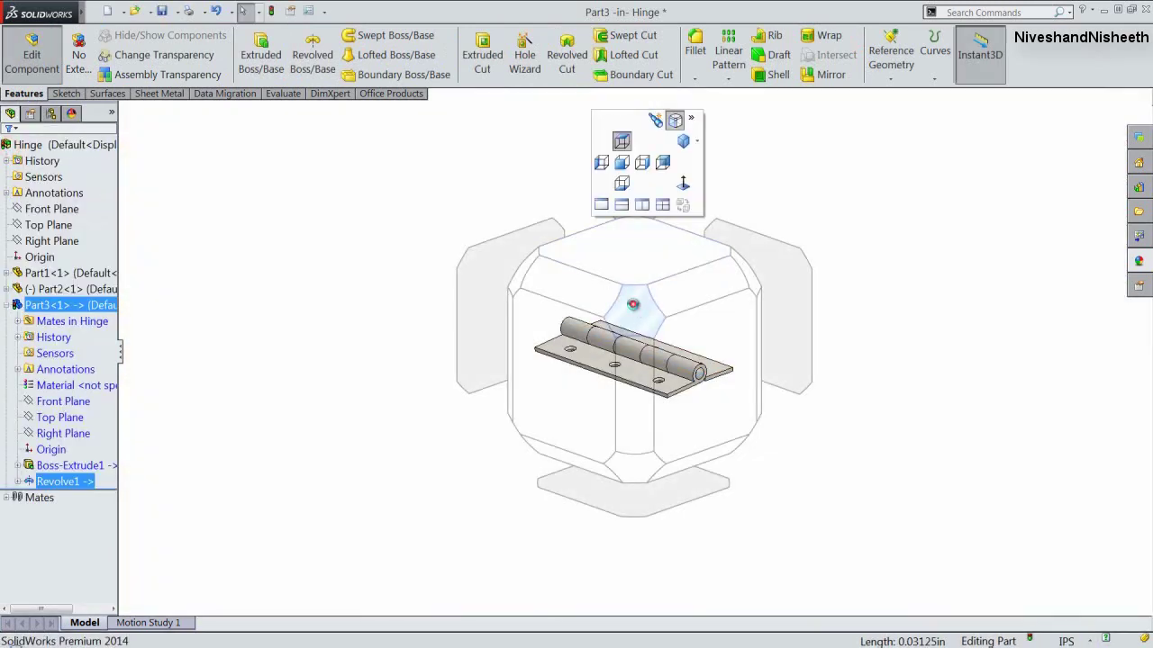
pyautogui.click(633, 304)
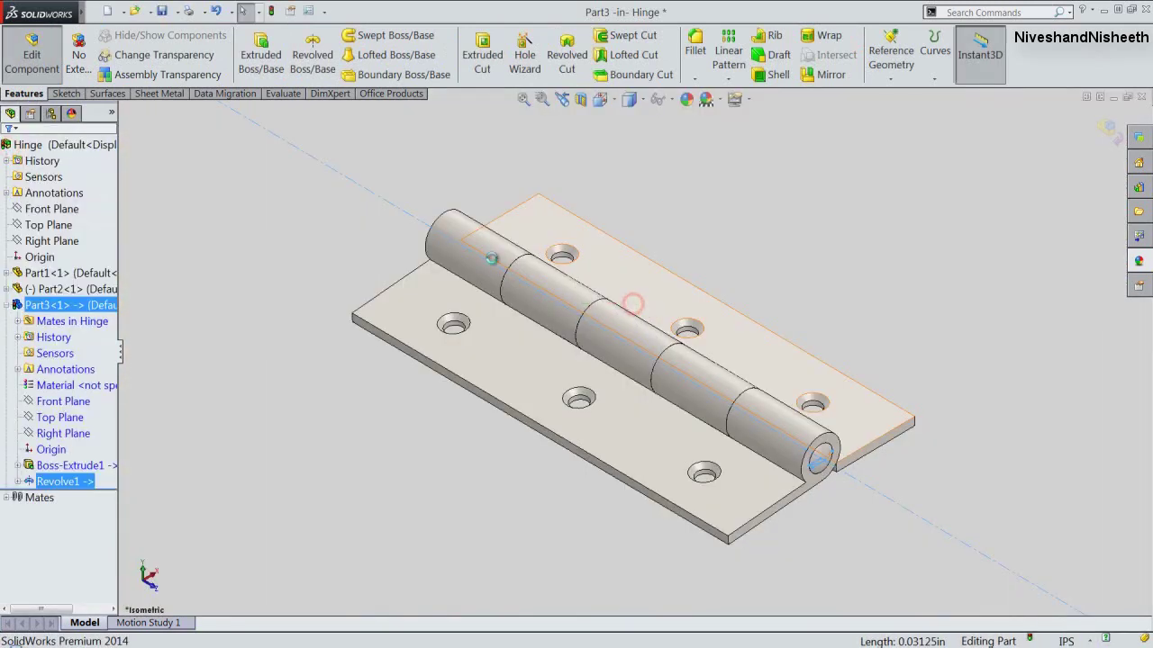
pyautogui.click(65, 482)
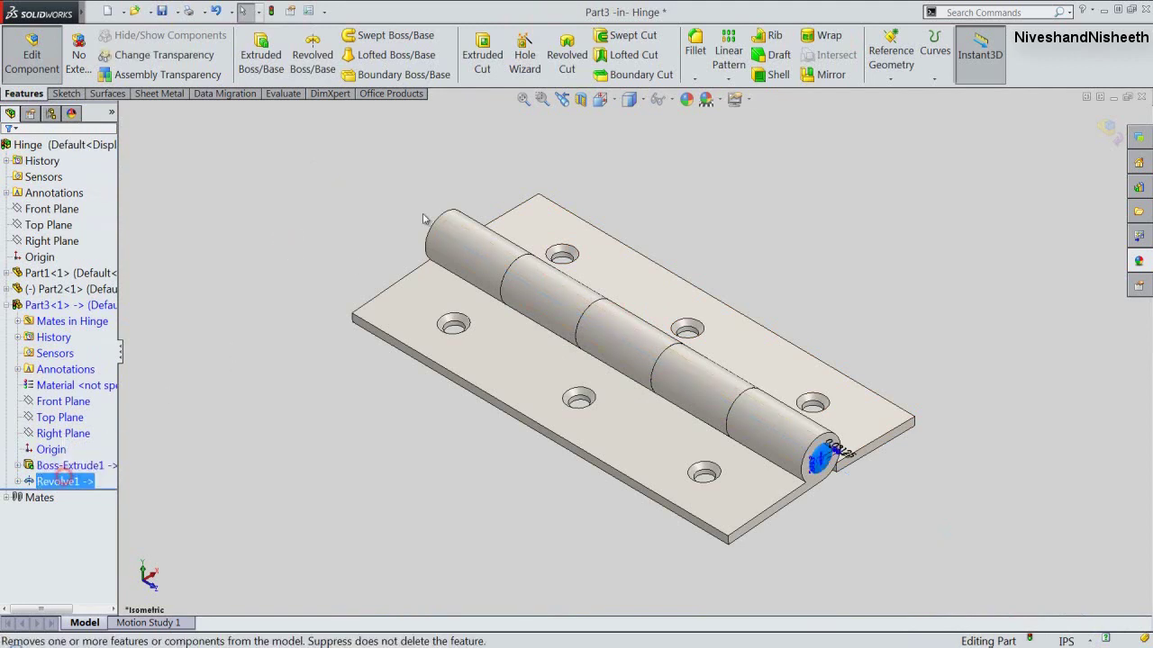
pyautogui.click(813, 74)
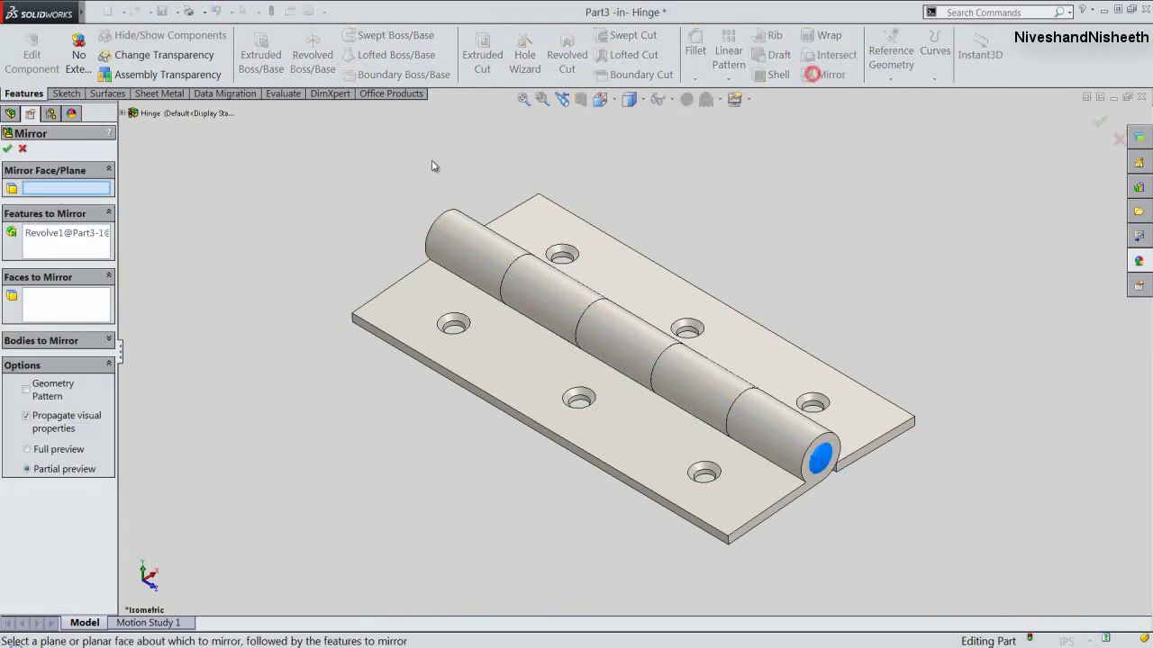
pyautogui.click(123, 113)
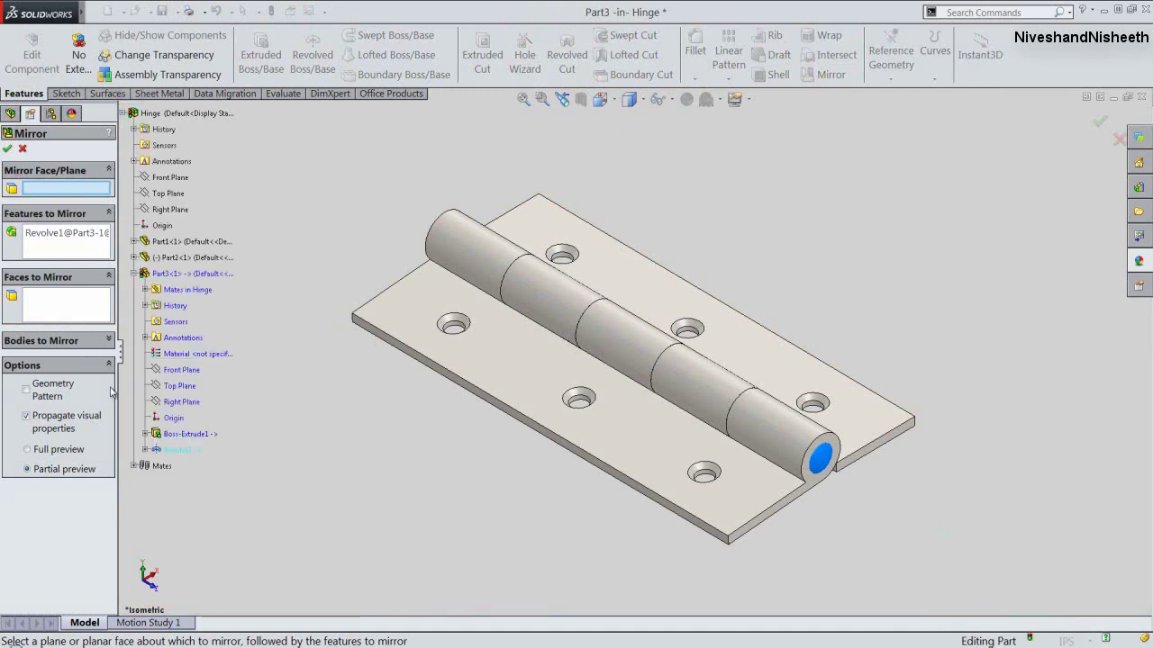
pyautogui.click(172, 372)
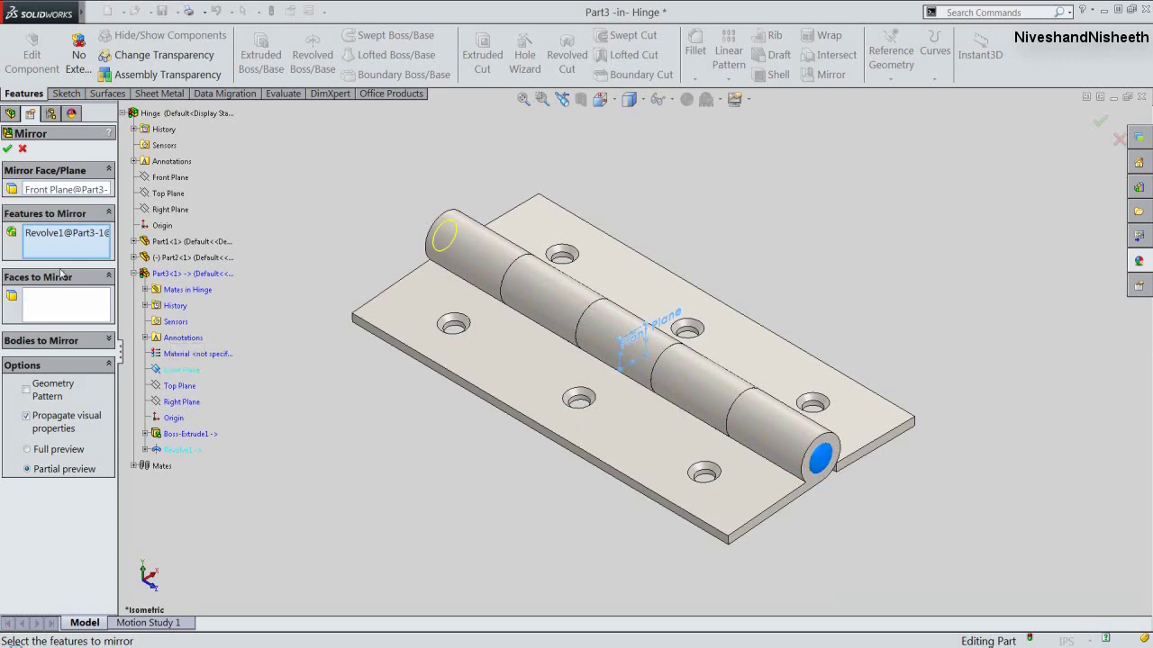
pyautogui.click(6, 150)
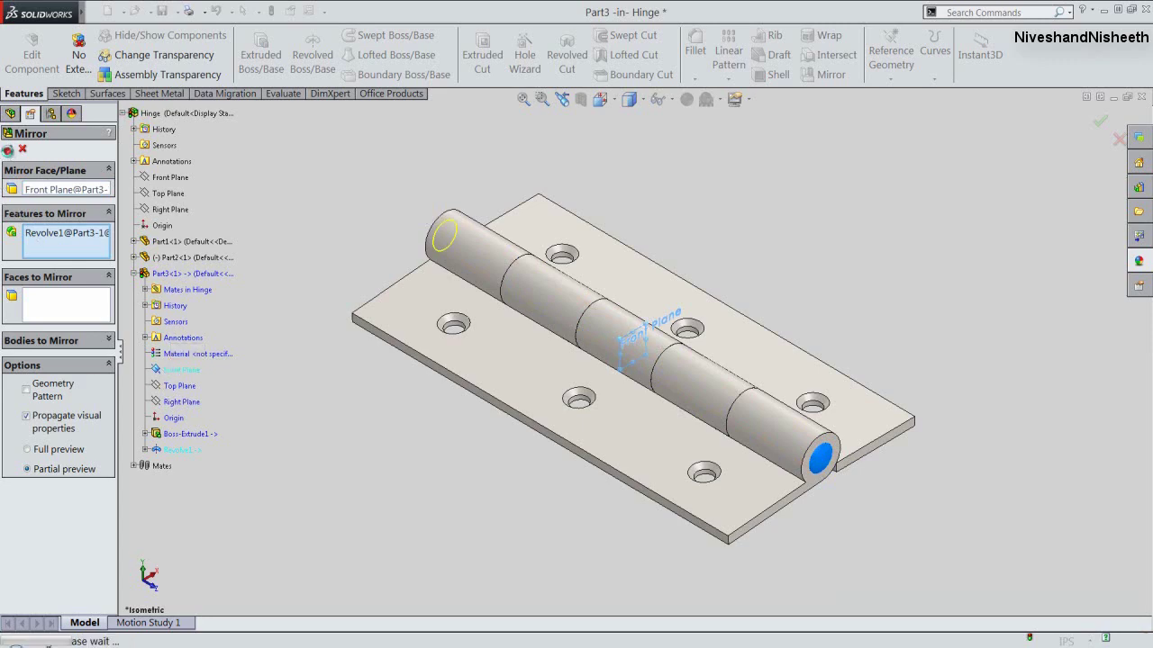
# Step: Check the mirrored pin head from the opposite side and return from editing Part3 to the Hinge assembly in isometric view
pyautogui.click(608, 104)
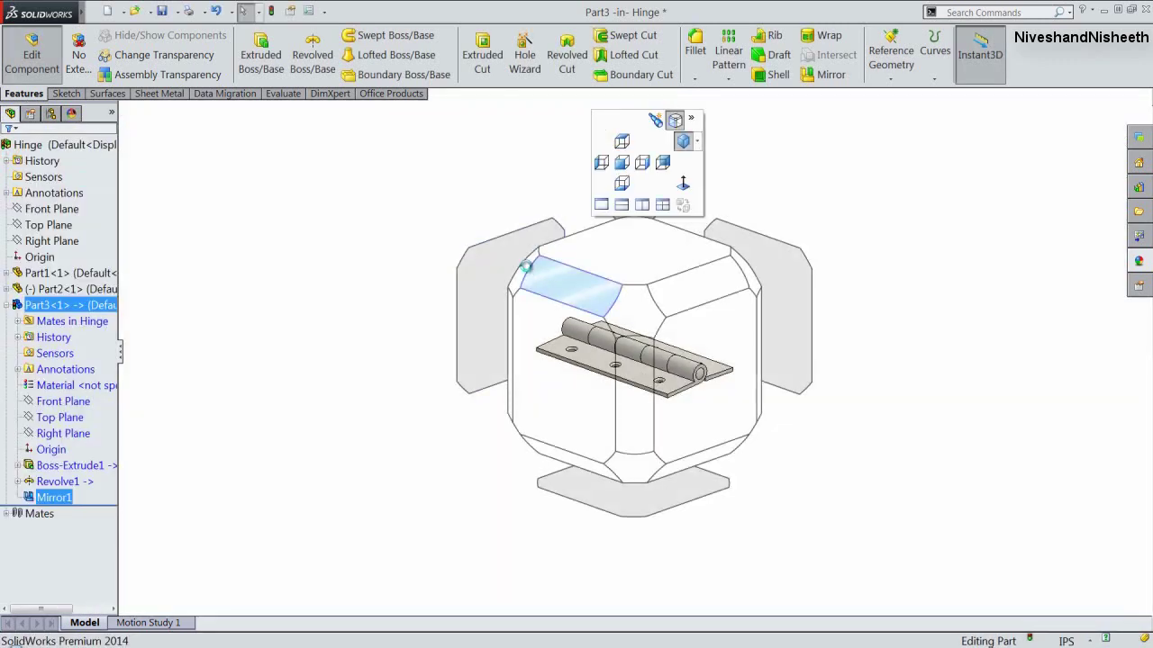
pyautogui.click(527, 272)
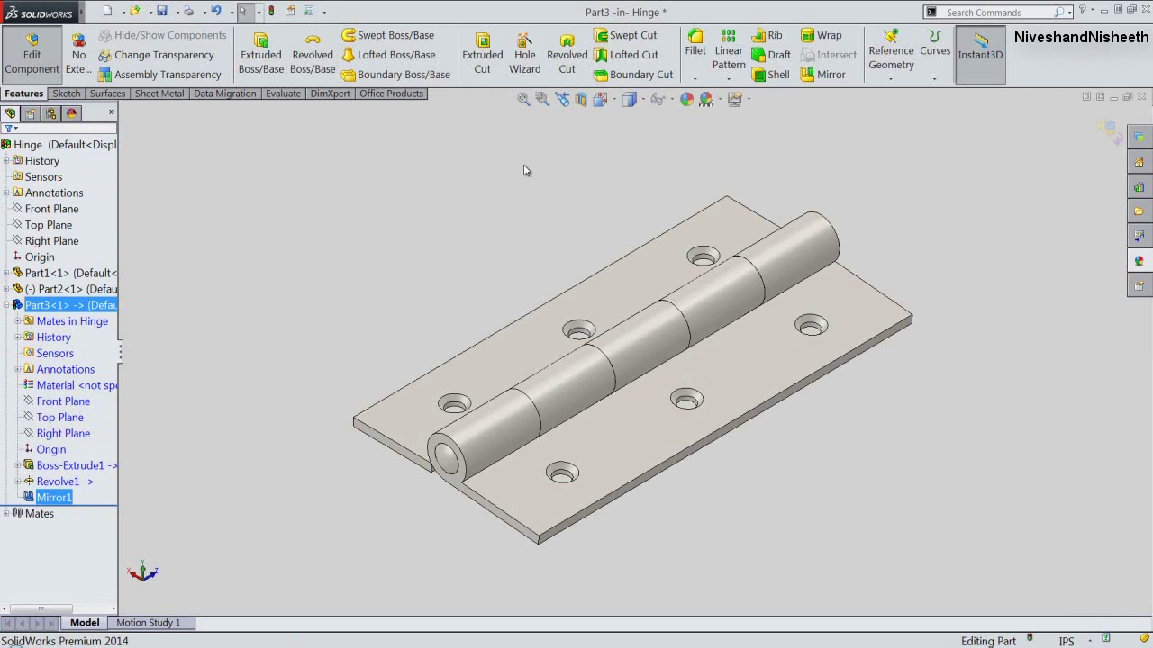
pyautogui.click(562, 102)
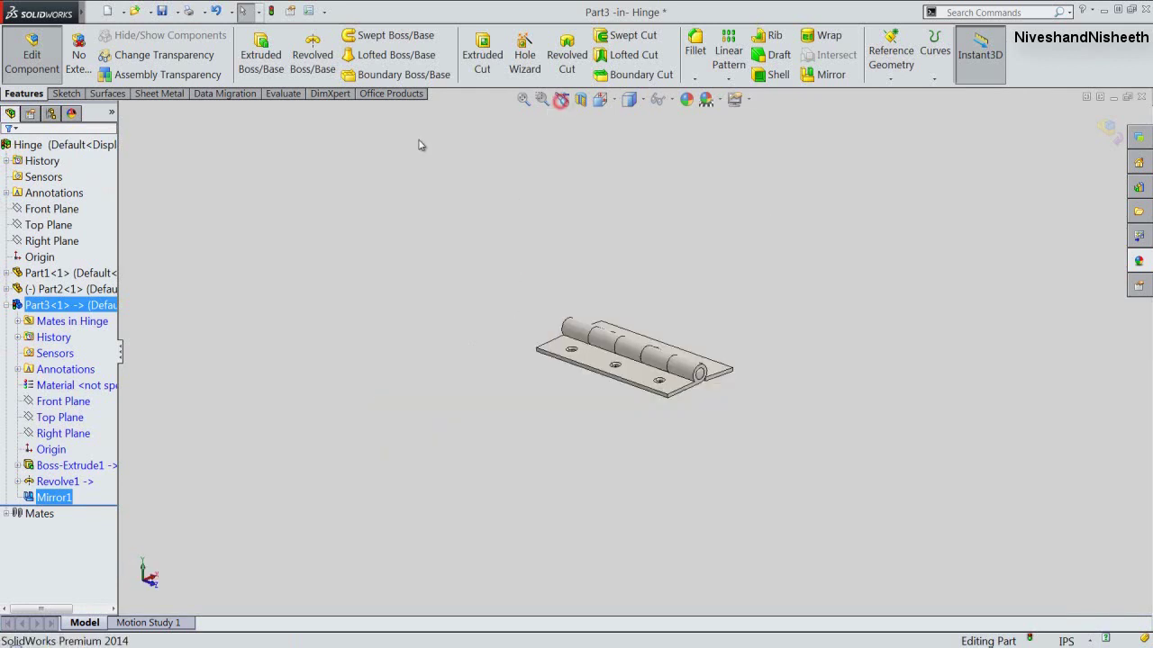
pyautogui.click(1108, 130)
pyautogui.click(600, 99)
pyautogui.click(647, 317)
pyautogui.click(618, 337)
# Step: Collapse all items in the assembly's feature tree and save Hinge.SLDASM together with the modified Part3.SLDPRT
pyautogui.rightClick(96, 189)
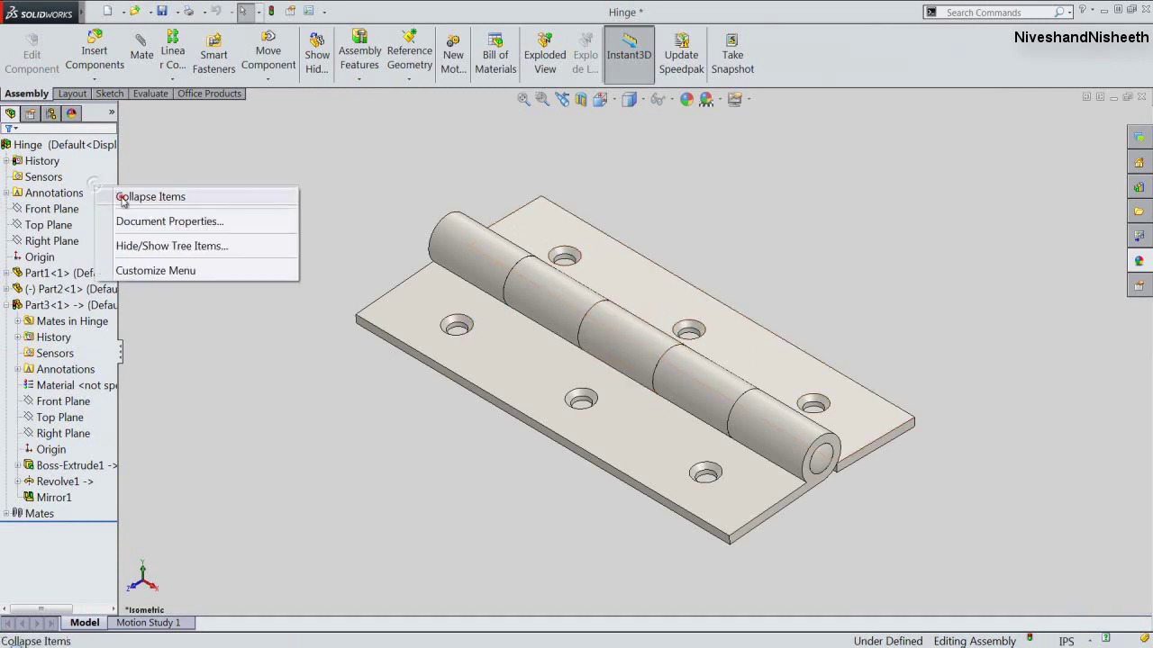
pyautogui.click(118, 193)
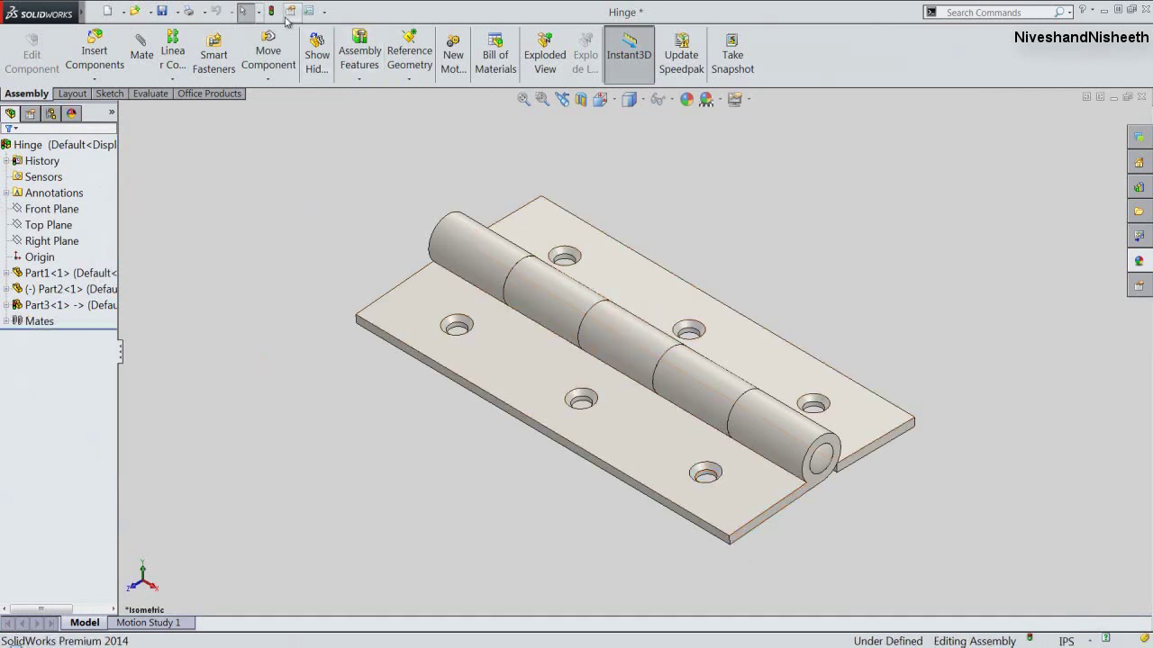
pyautogui.click(162, 11)
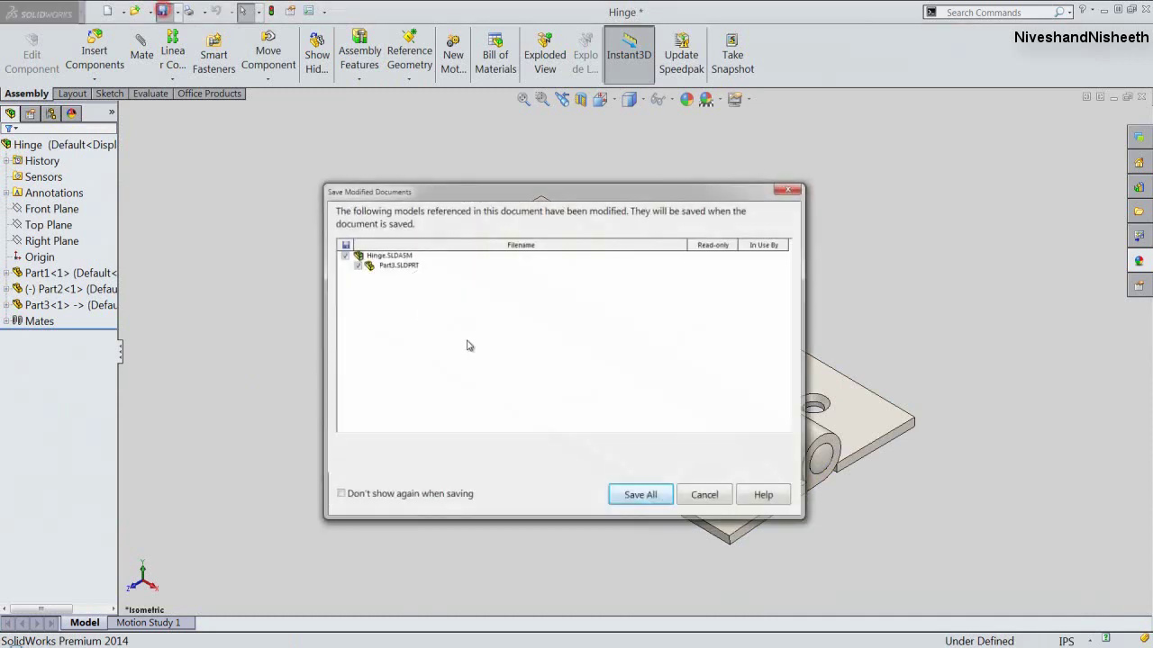
pyautogui.click(649, 496)
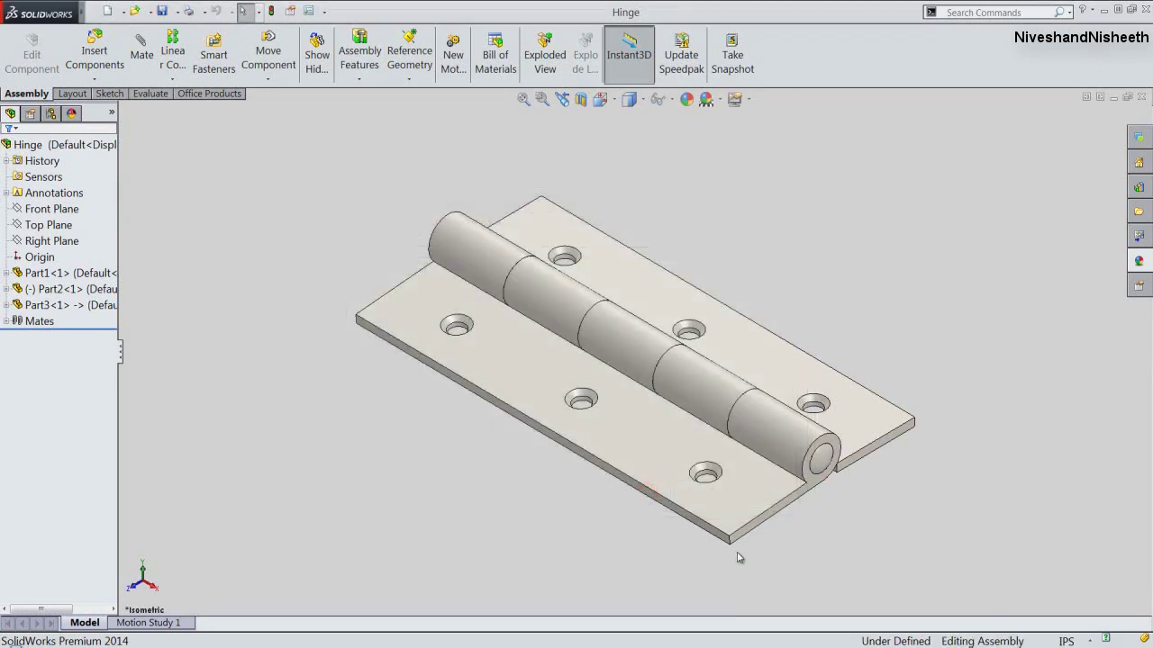
# Step: Swing the Part2 leaf slightly about the pin and run interference detection on the whole Hinge assembly
pyautogui.moveTo(736, 537); pyautogui.dragTo(561, 515)
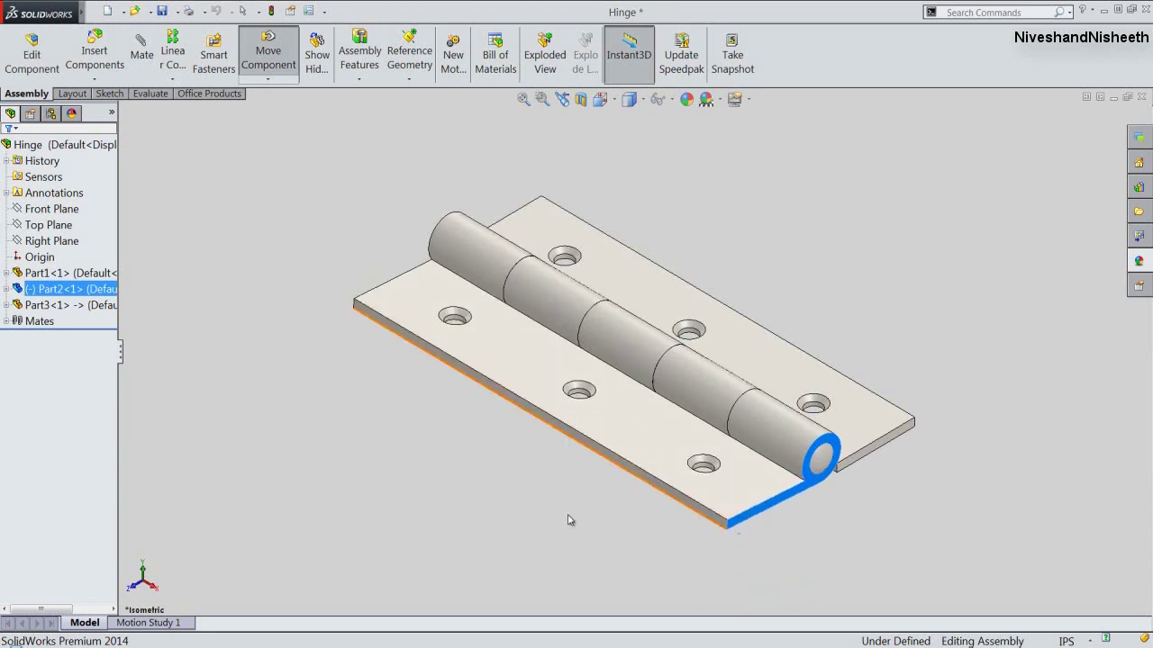
pyautogui.press('Escape')
pyautogui.click(149, 93)
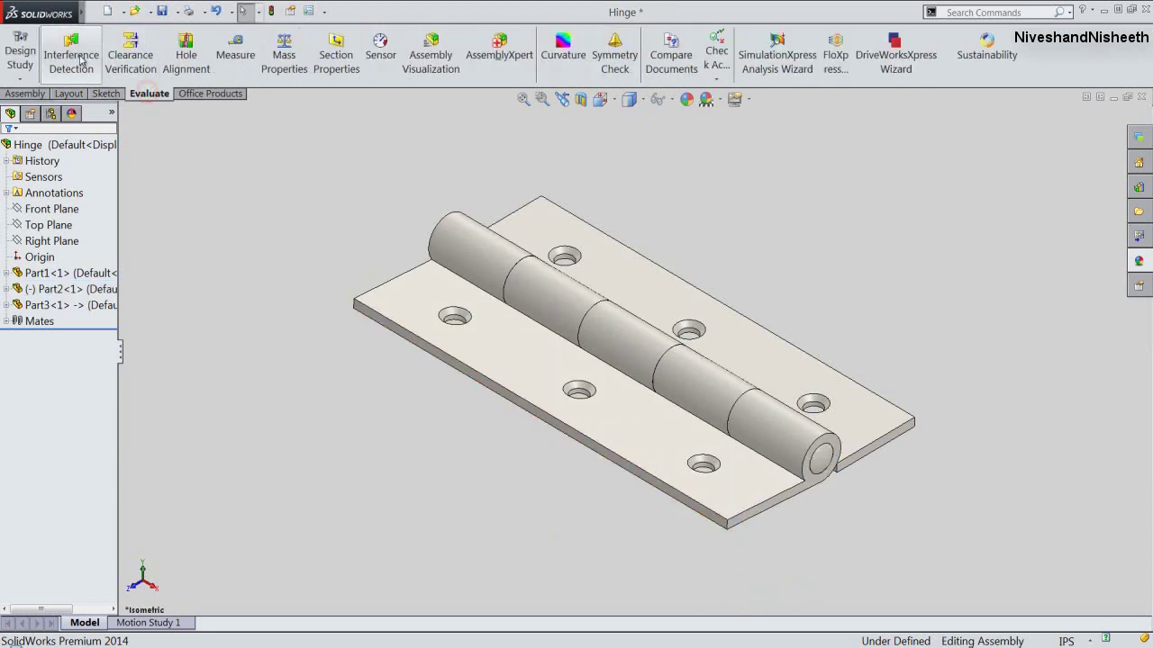
pyautogui.click(70, 57)
pyautogui.click(41, 244)
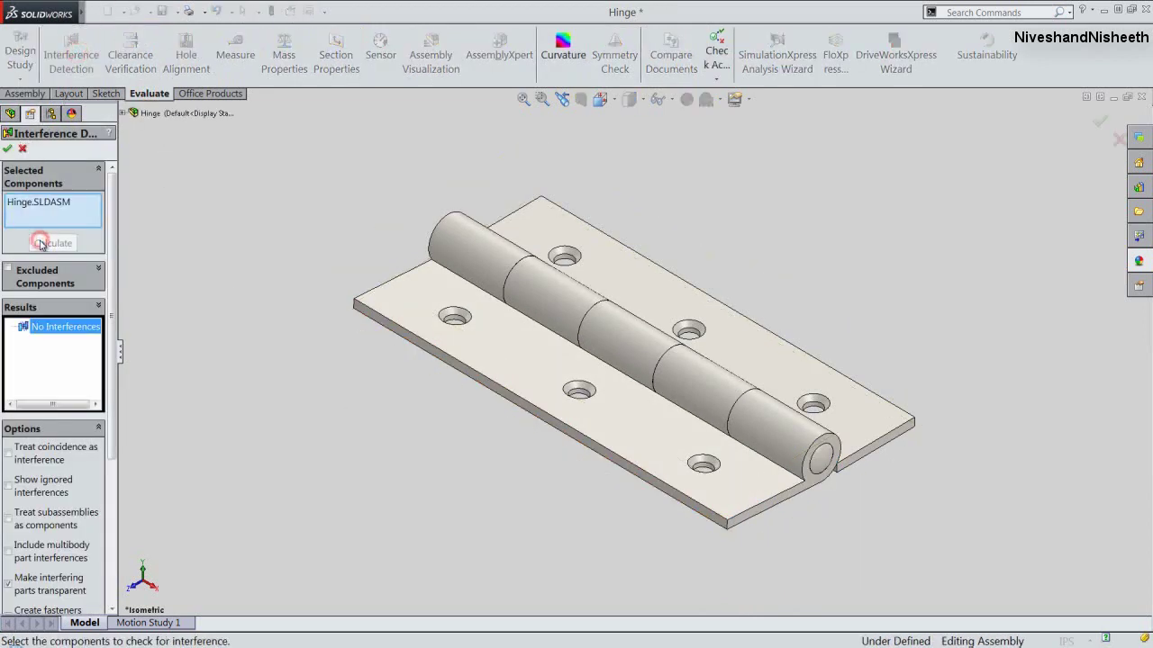
pyautogui.click(7, 149)
# Step: Save the Hinge assembly with a rebuild after the interference check
pyautogui.click(26, 93)
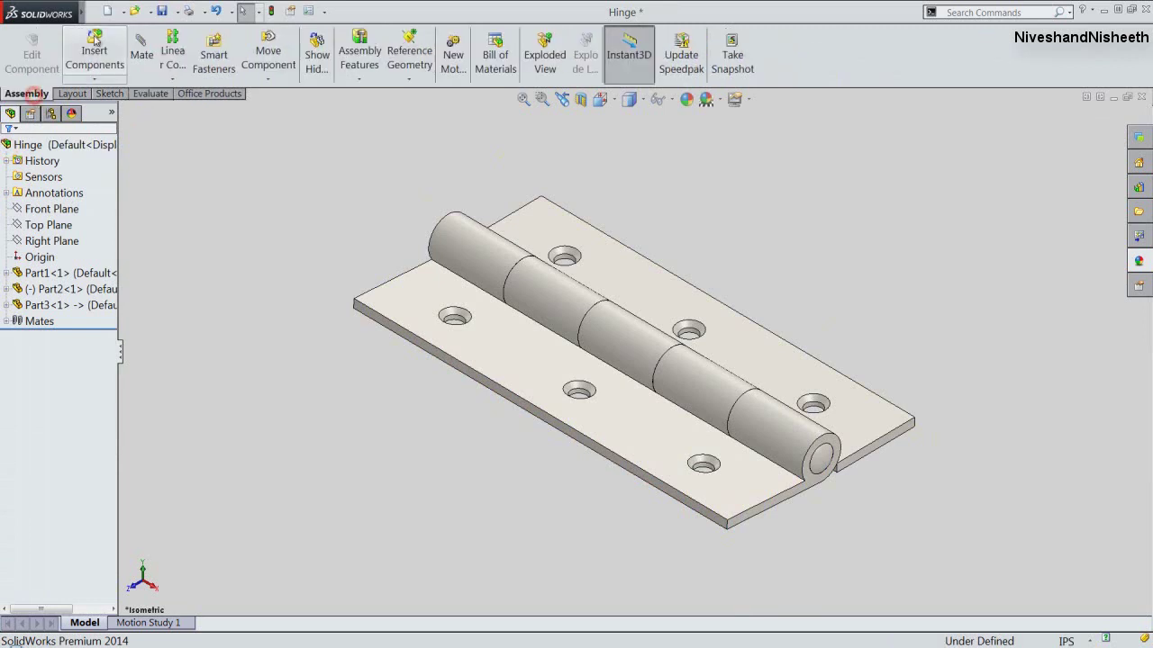
pyautogui.click(162, 11)
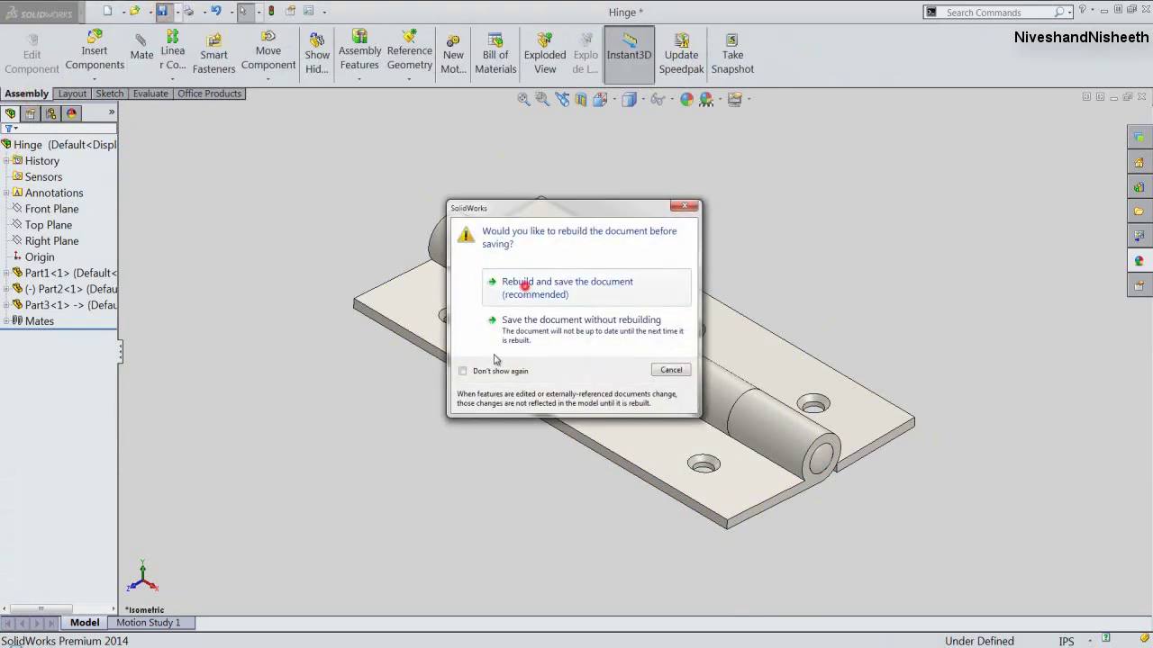
pyautogui.click(527, 288)
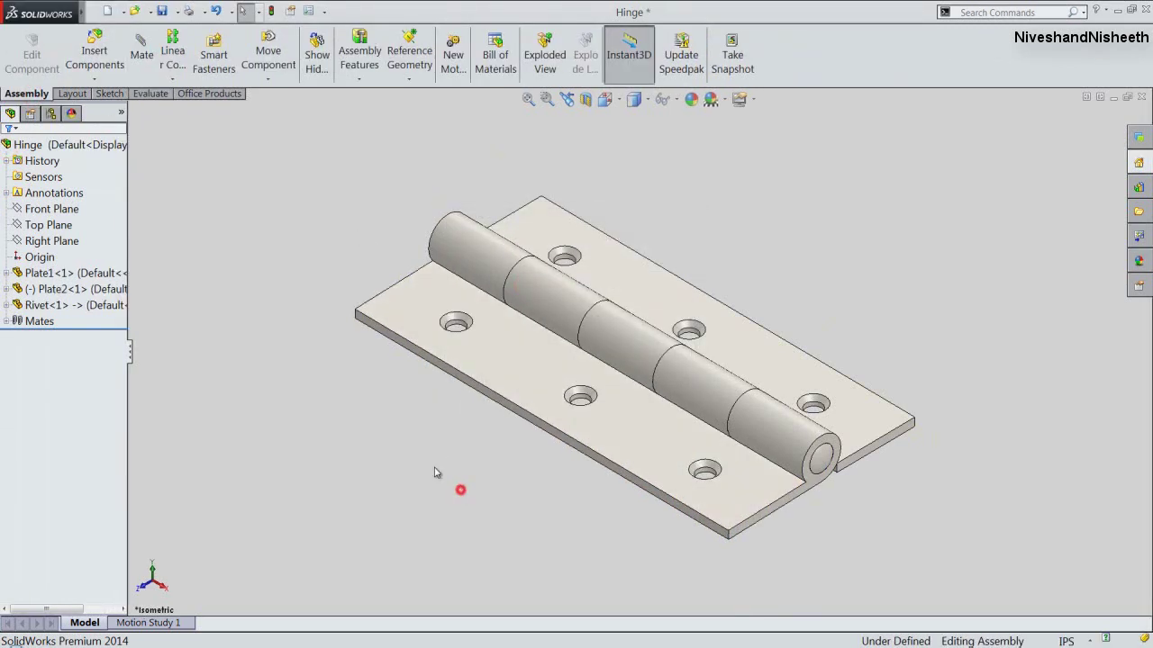
# Step: View the finished hinge enlarged with the feature tree and full command ribbon hidden, and restore the normal layout
pyautogui.click(130, 354)
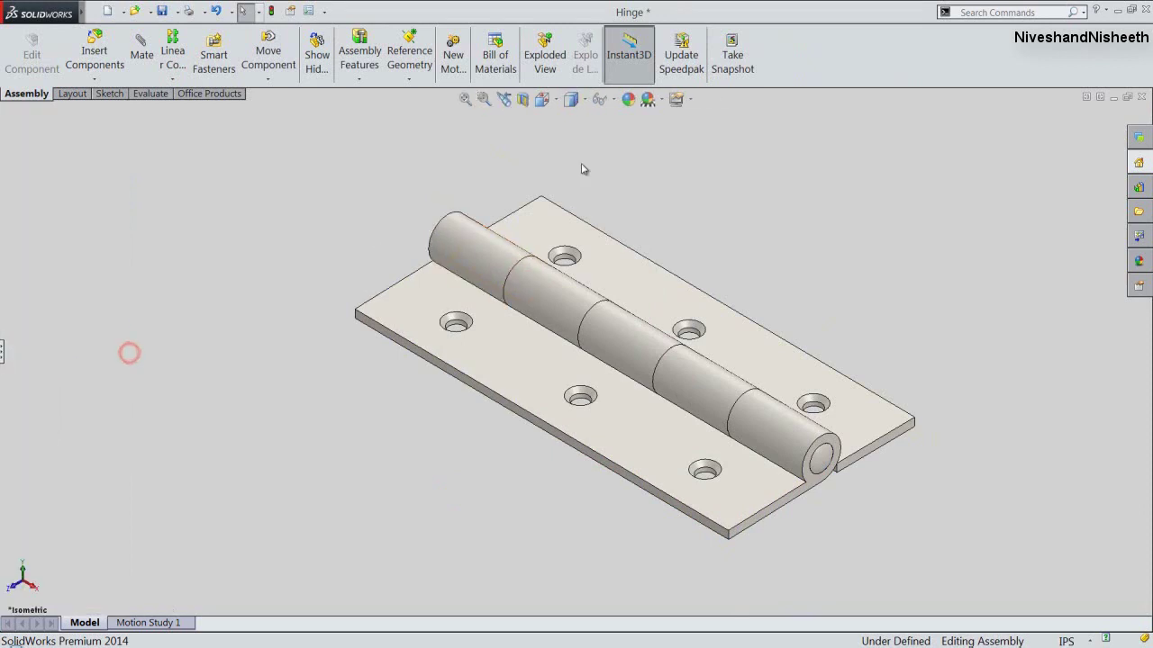
pyautogui.rightClick(838, 51)
pyautogui.click(887, 42)
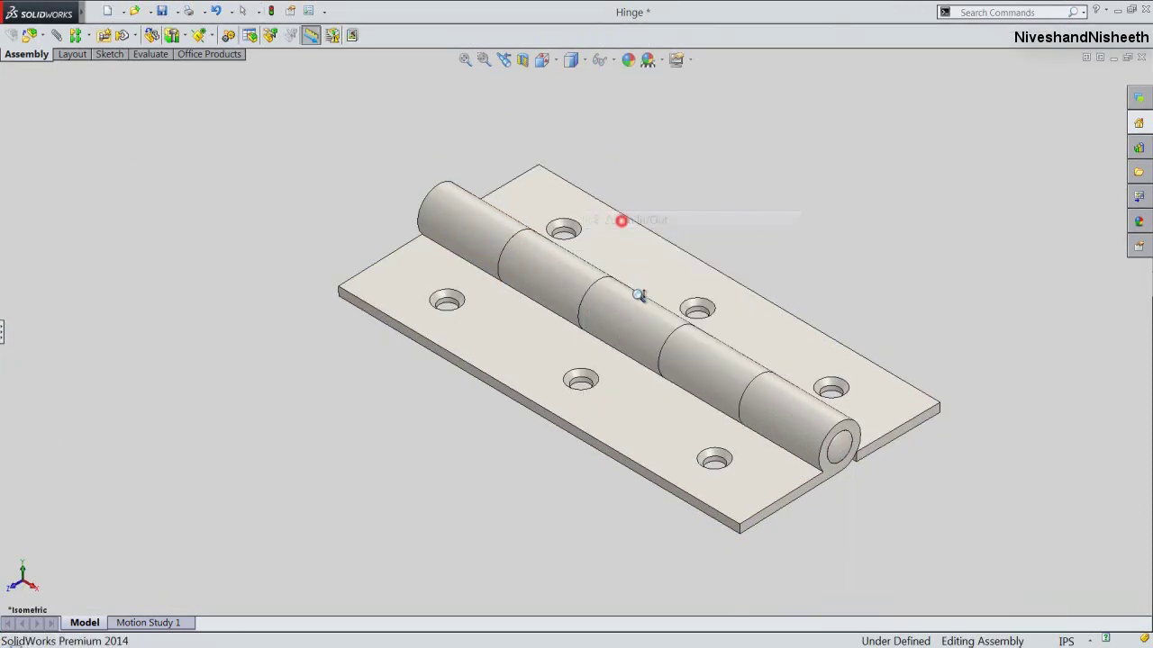
pyautogui.scroll(-5, 637, 295)
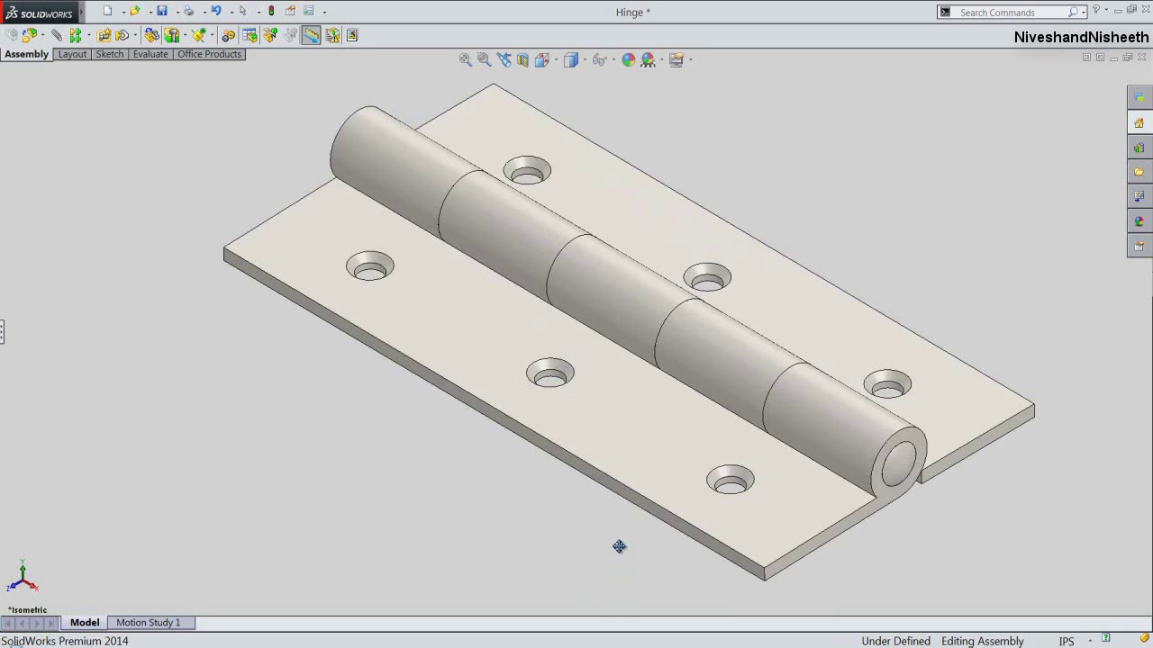
pyautogui.rightClick(712, 151)
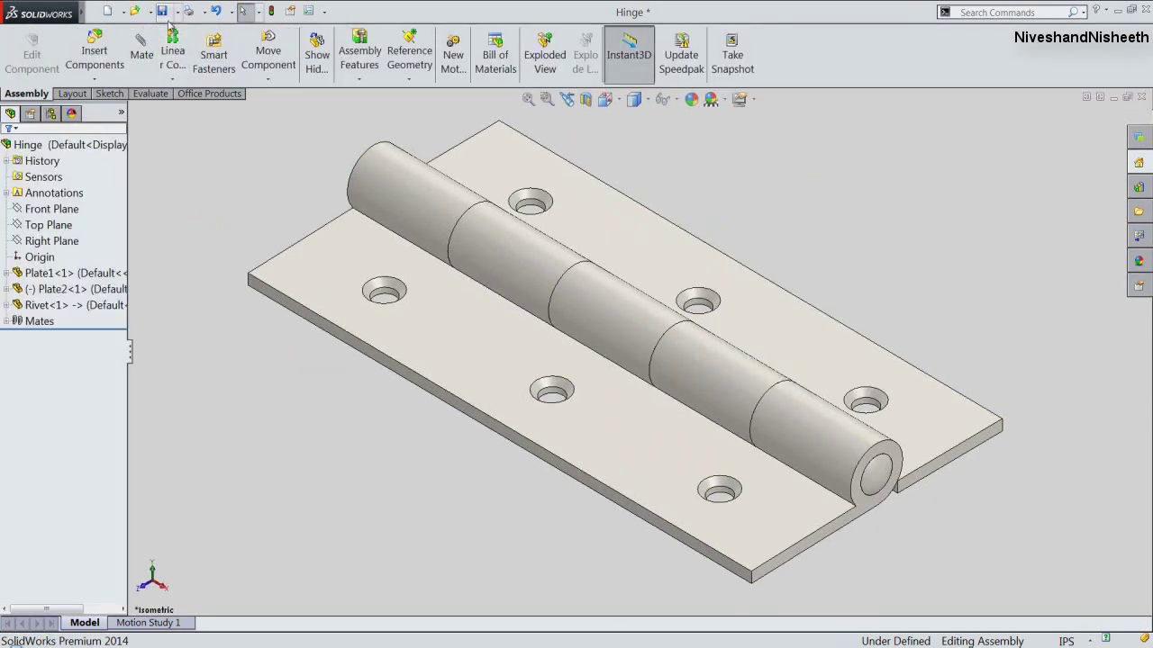
# Step: Rebuild and save the finished Hinge assembly containing Plate1, Plate2 and Rivet
pyautogui.click(163, 11)
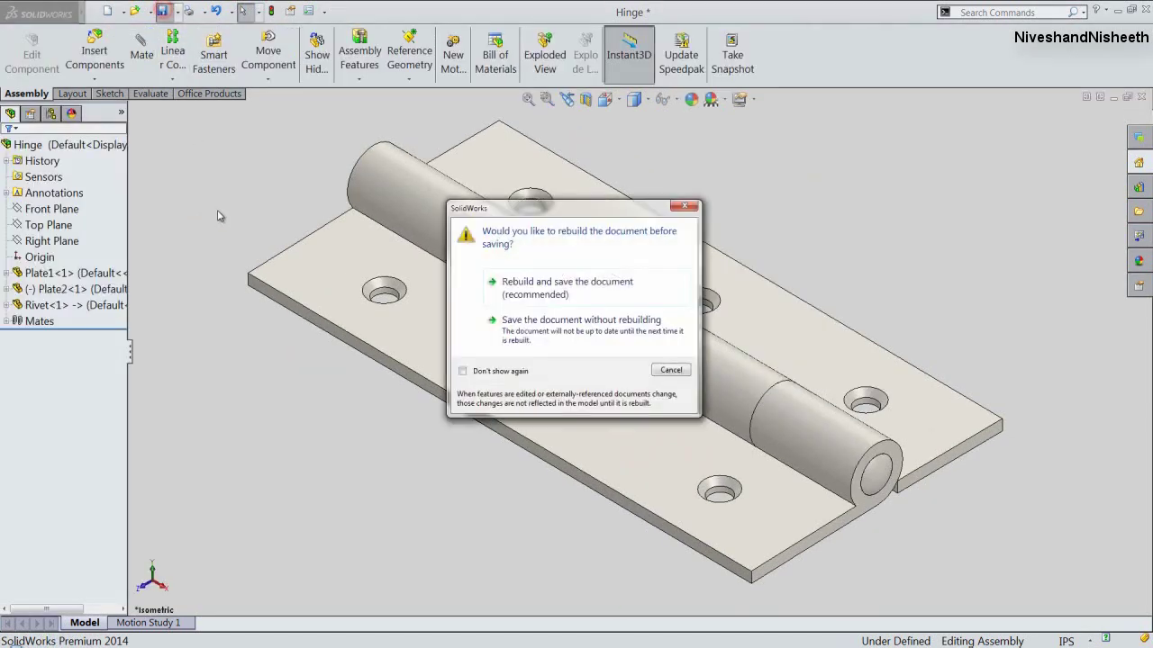
pyautogui.click(513, 285)
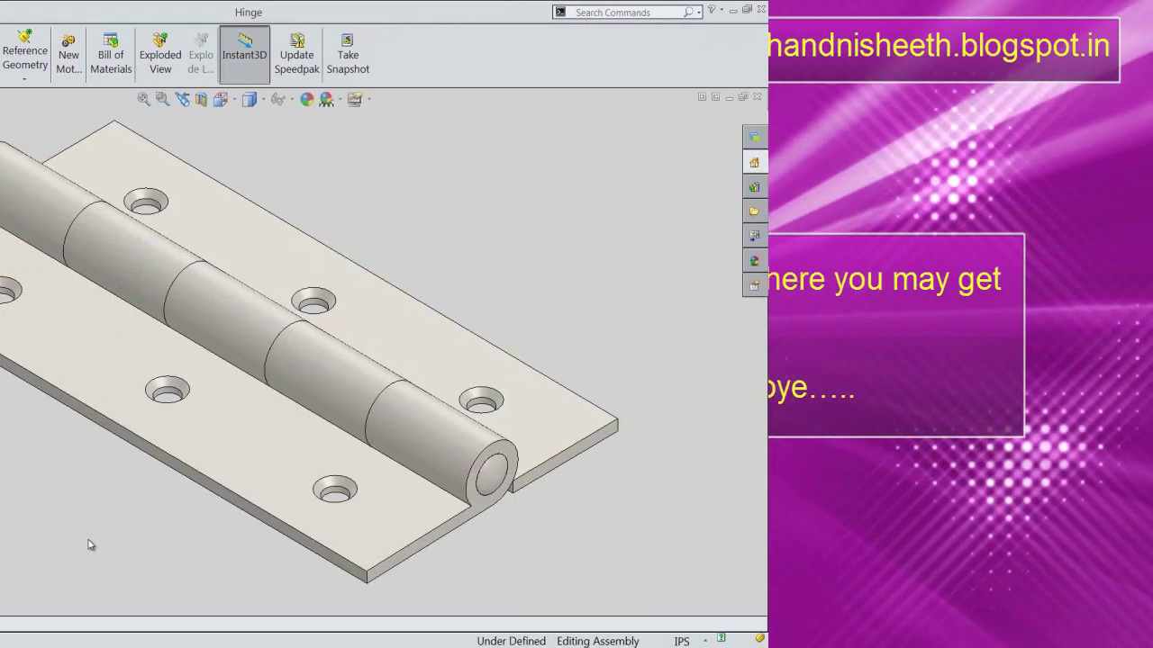